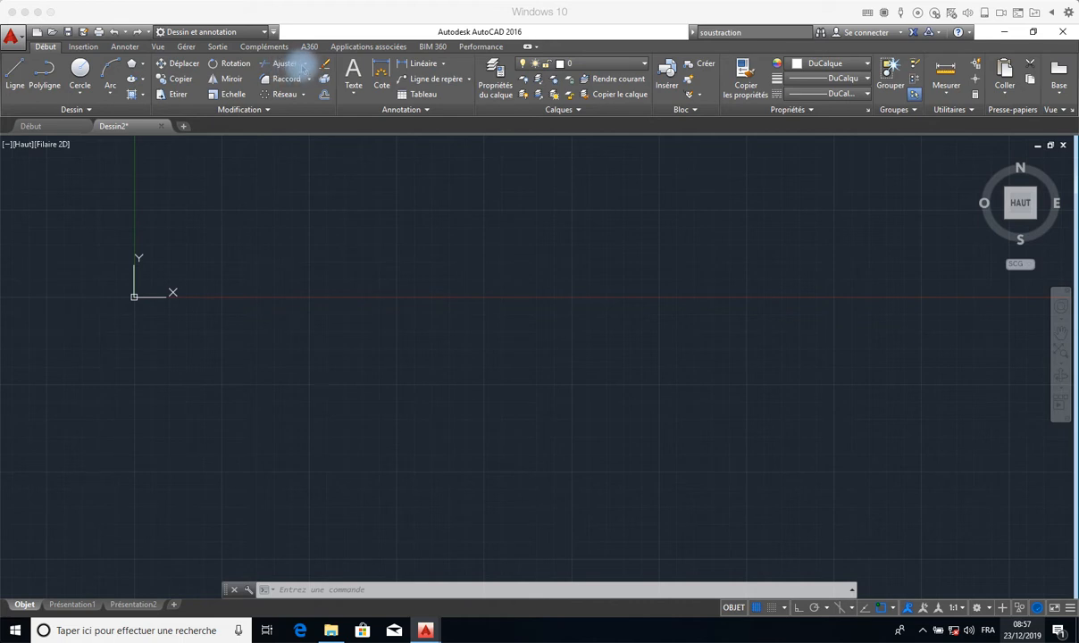
pyautogui.click(305, 68)
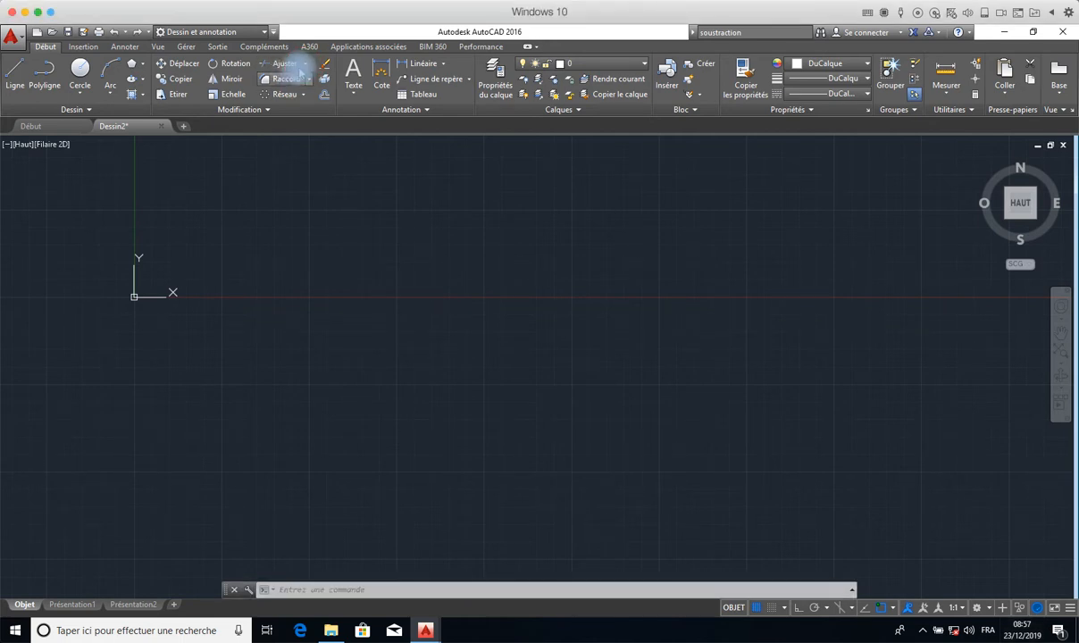
pyautogui.click(305, 65)
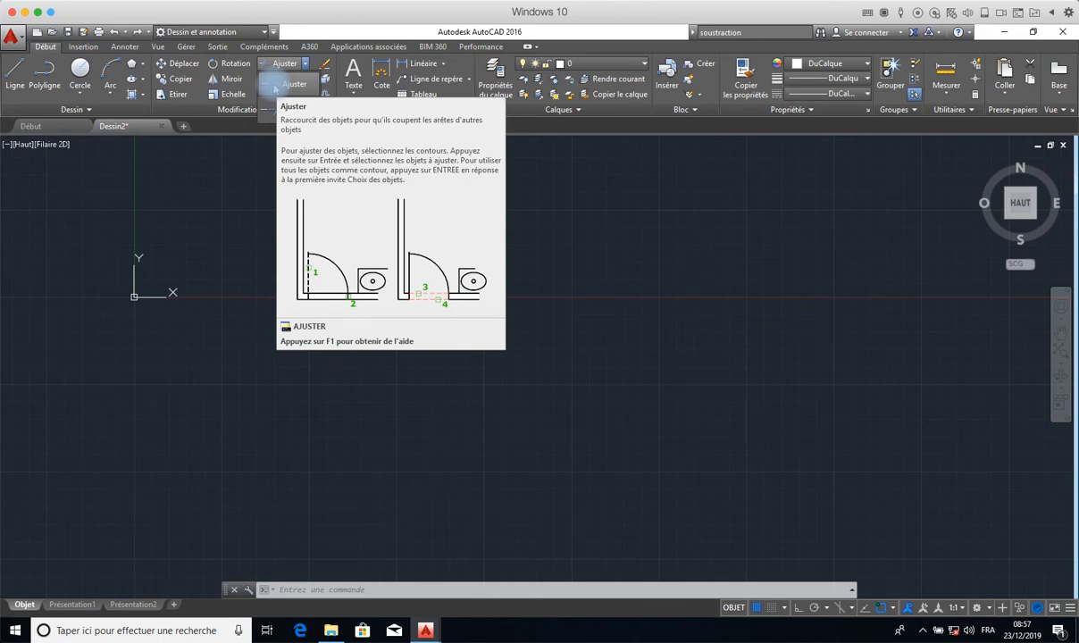
pyautogui.click(317, 61)
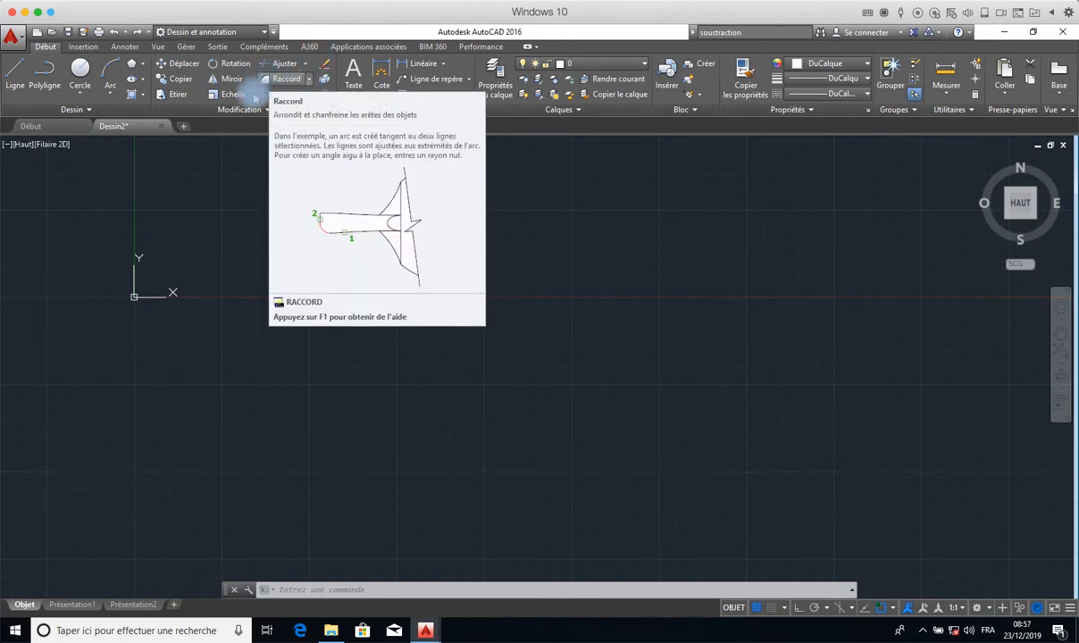
pyautogui.click(15, 71)
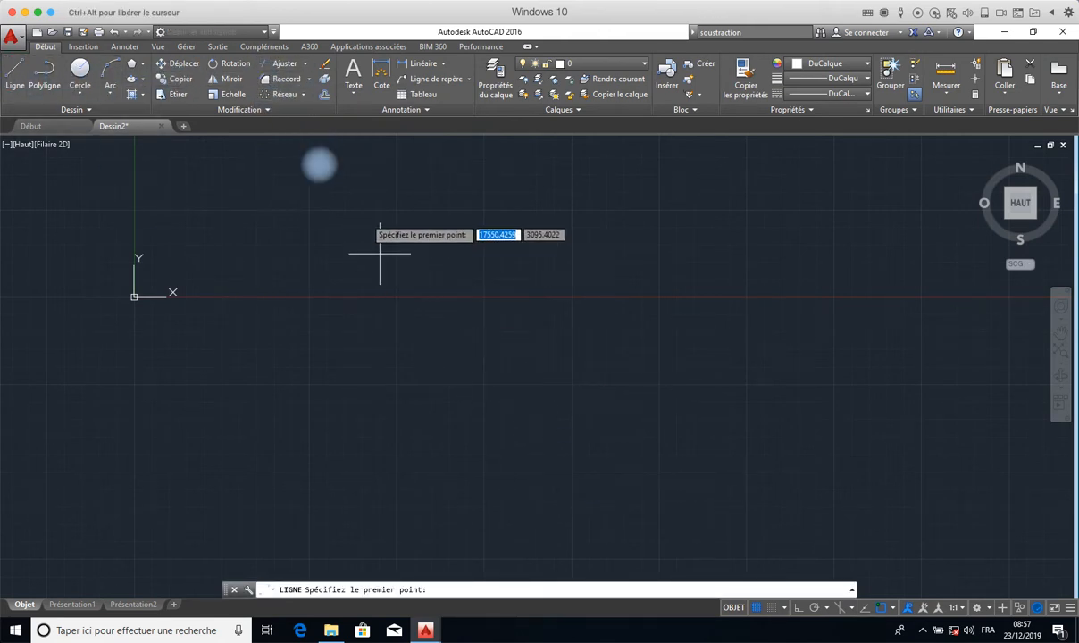
pyautogui.click(359, 211)
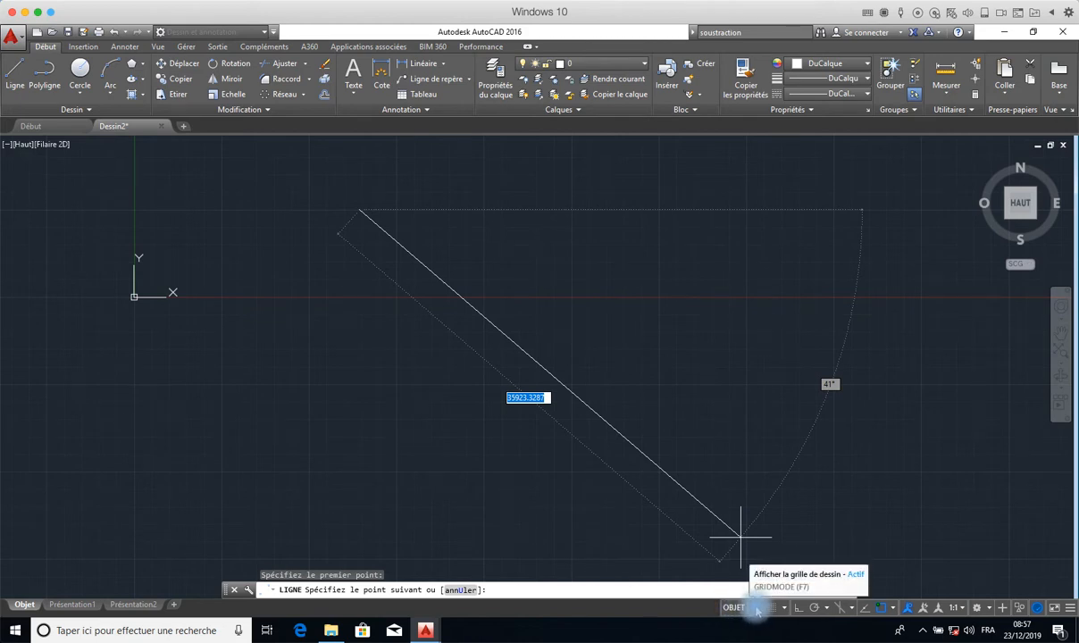
pyautogui.click(578, 388)
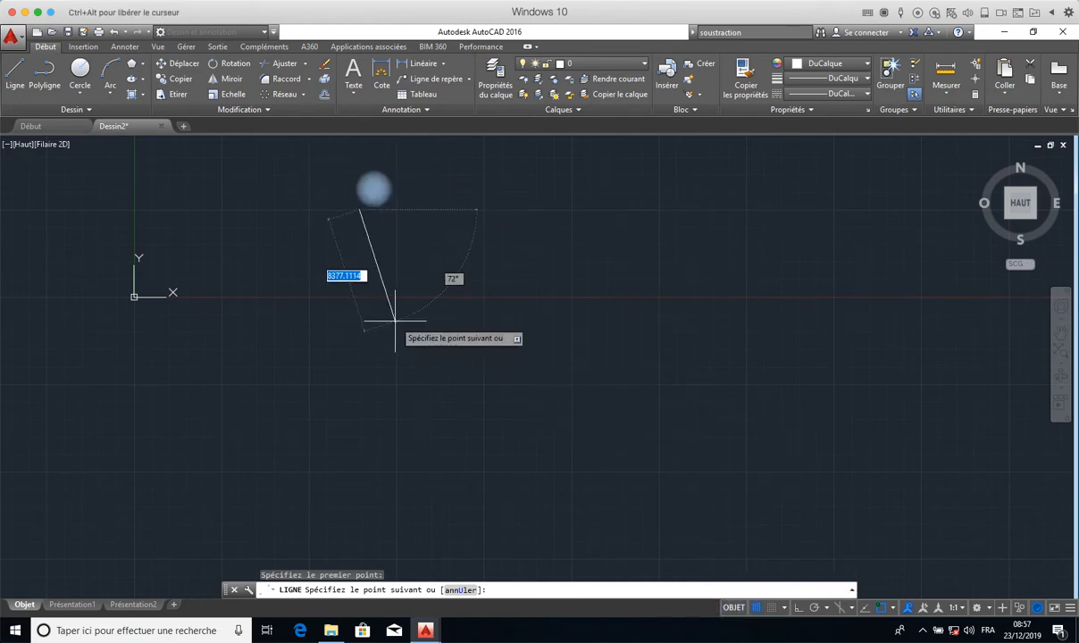
pyautogui.press('Escape')
pyautogui.hotkey('ctrl', 'alt')
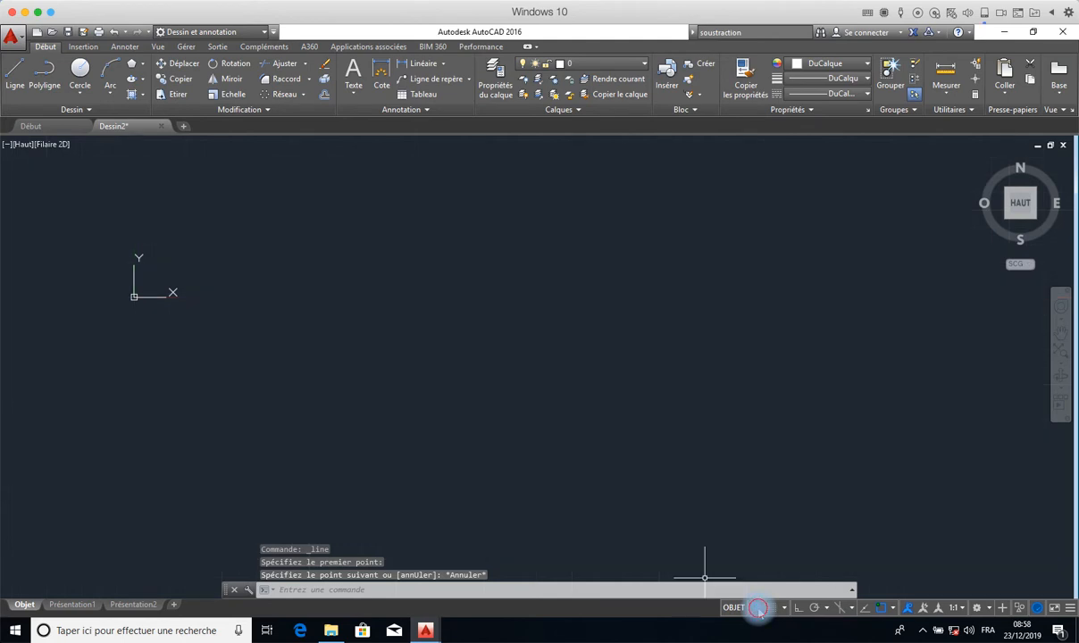
# - Toggle the drawing grid off and back on, then switch grid snap mode on and off again
pyautogui.click(758, 608)
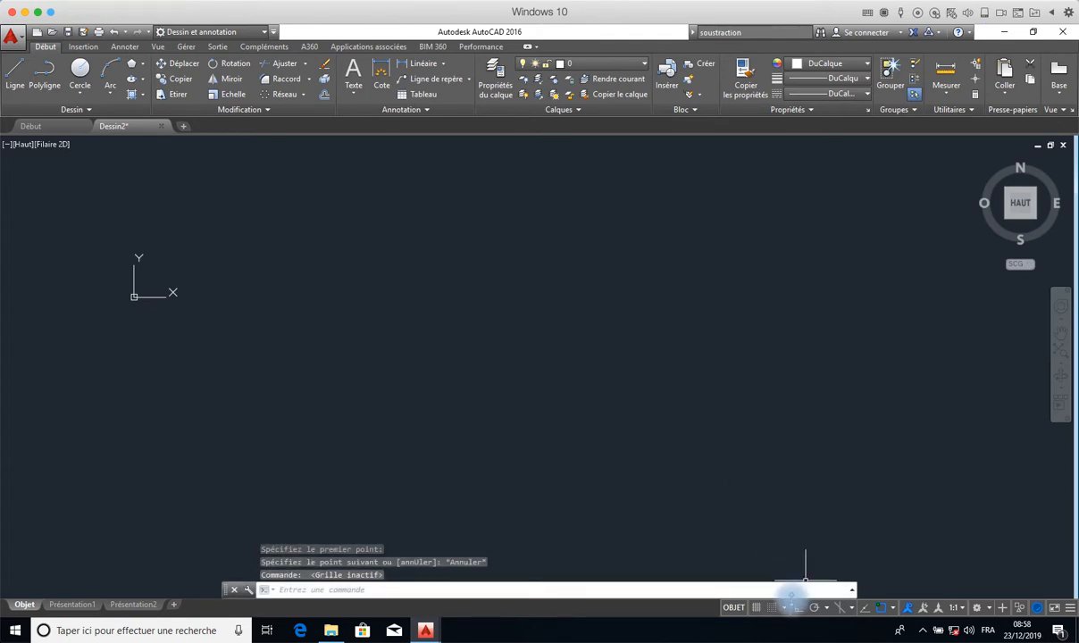
pyautogui.click(758, 608)
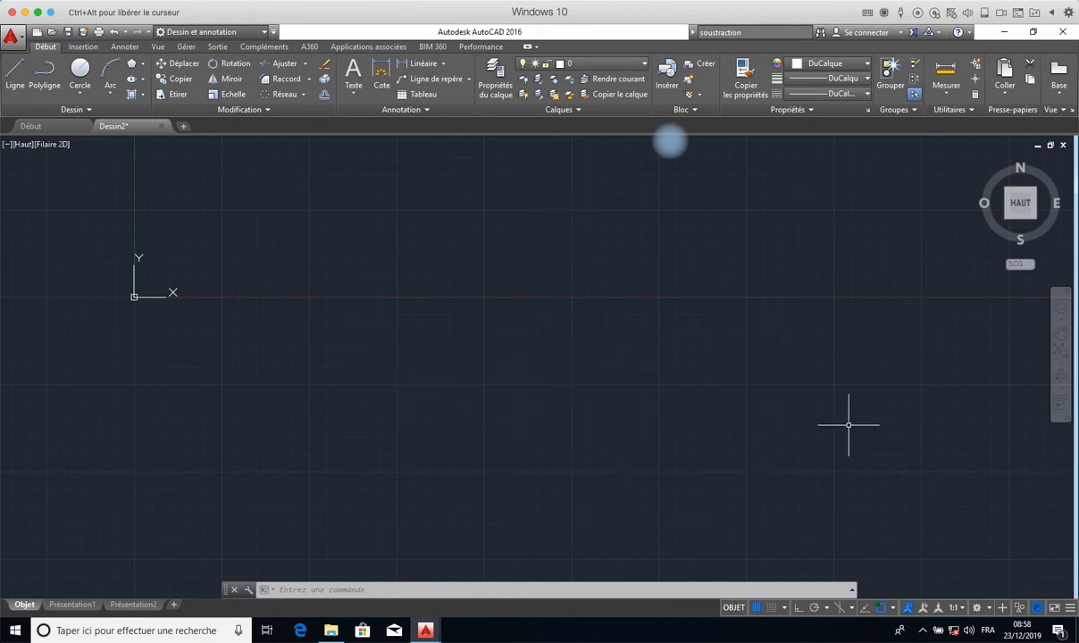
pyautogui.click(771, 608)
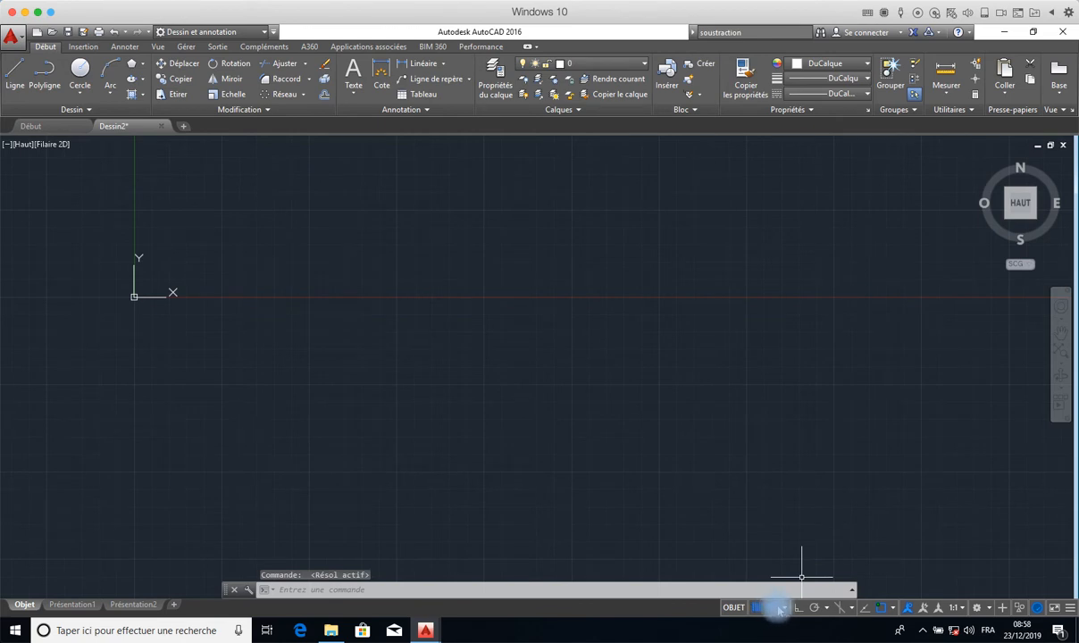
pyautogui.click(783, 608)
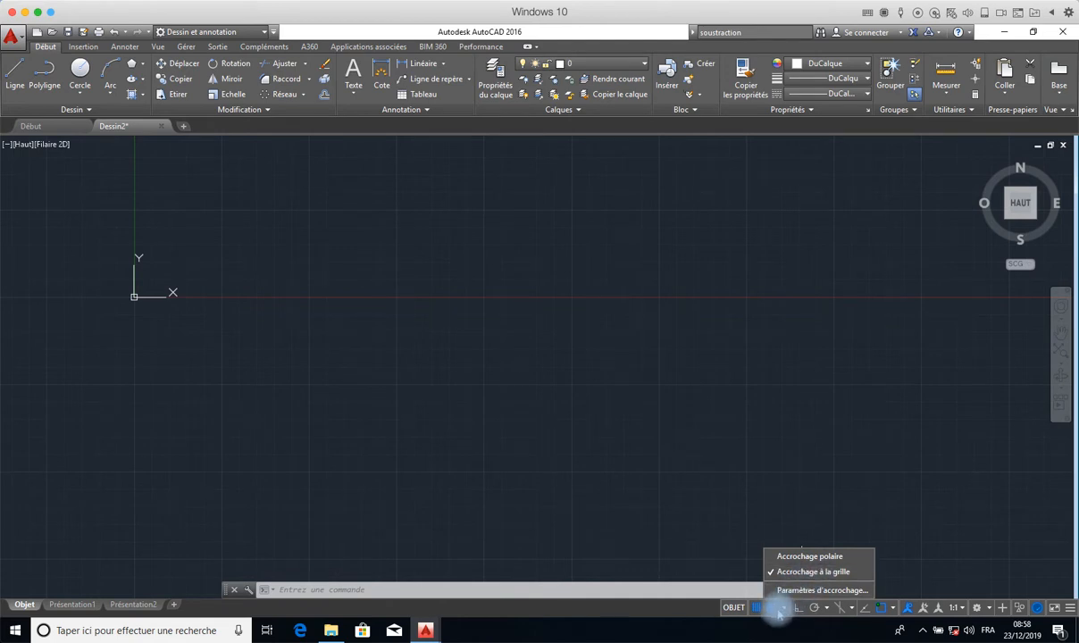
pyautogui.click(775, 605)
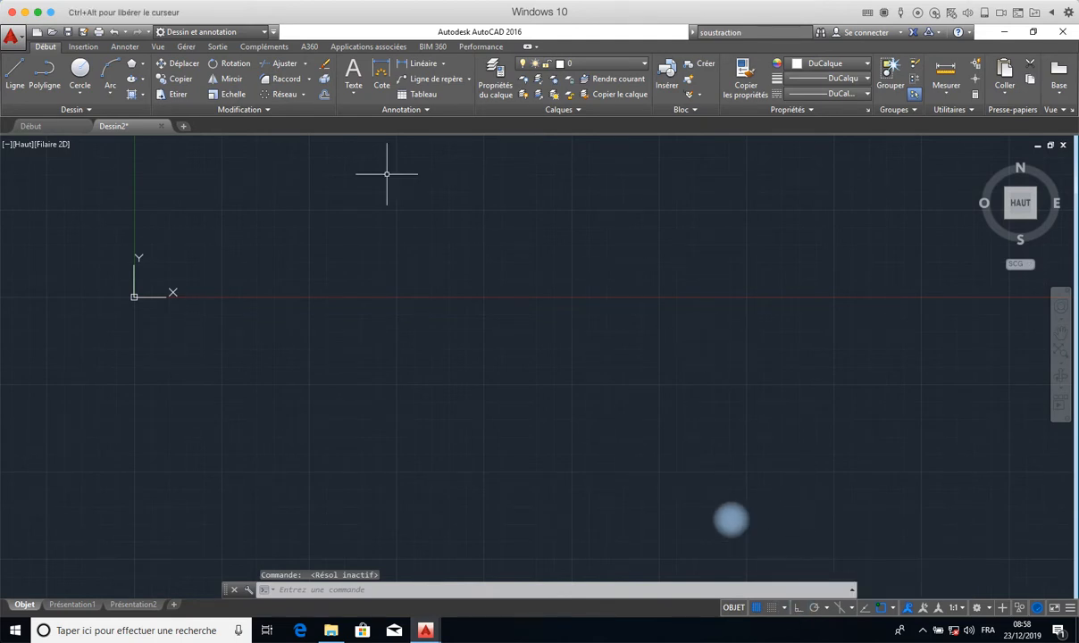
# - With Ortho mode on, draw a horizontal line about 32241 units long near the X axis and a short vertical line down from its far end
pyautogui.click(15, 75)
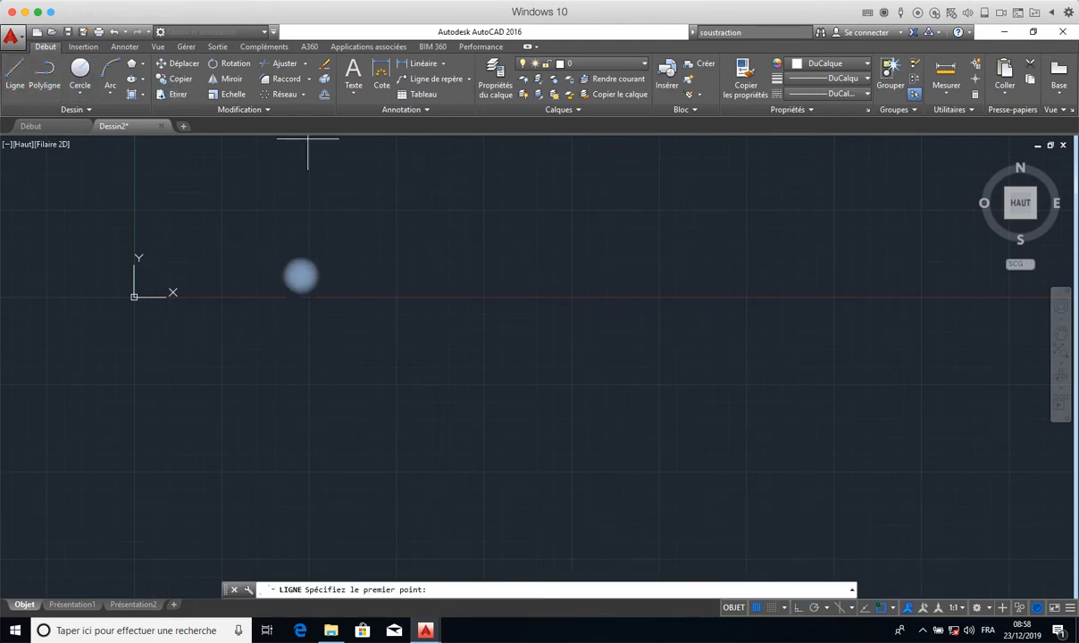
pyautogui.click(471, 293)
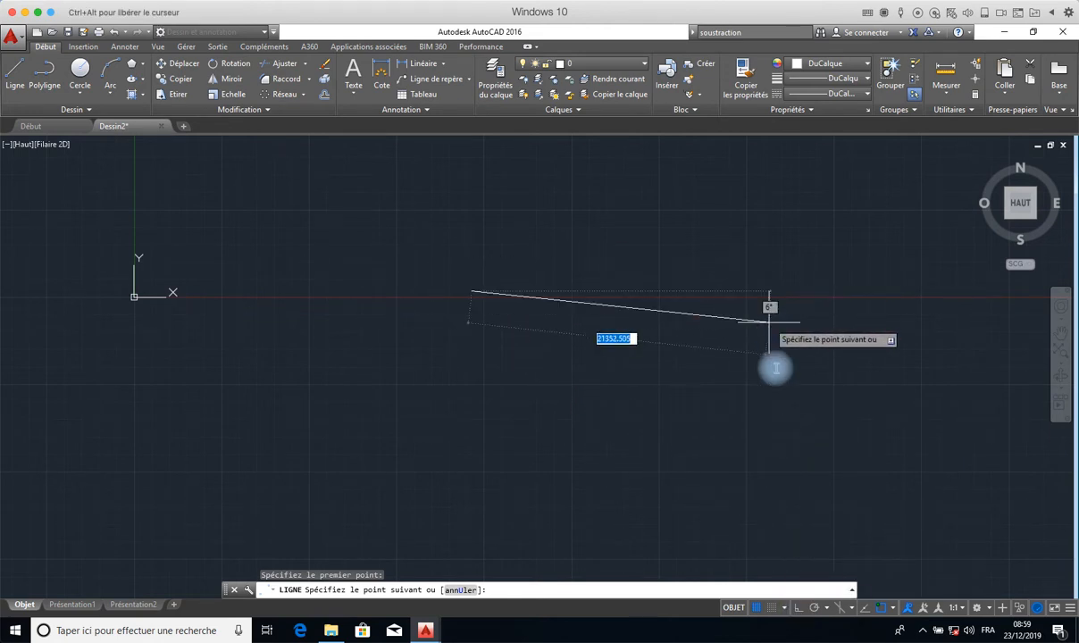
pyautogui.click(799, 613)
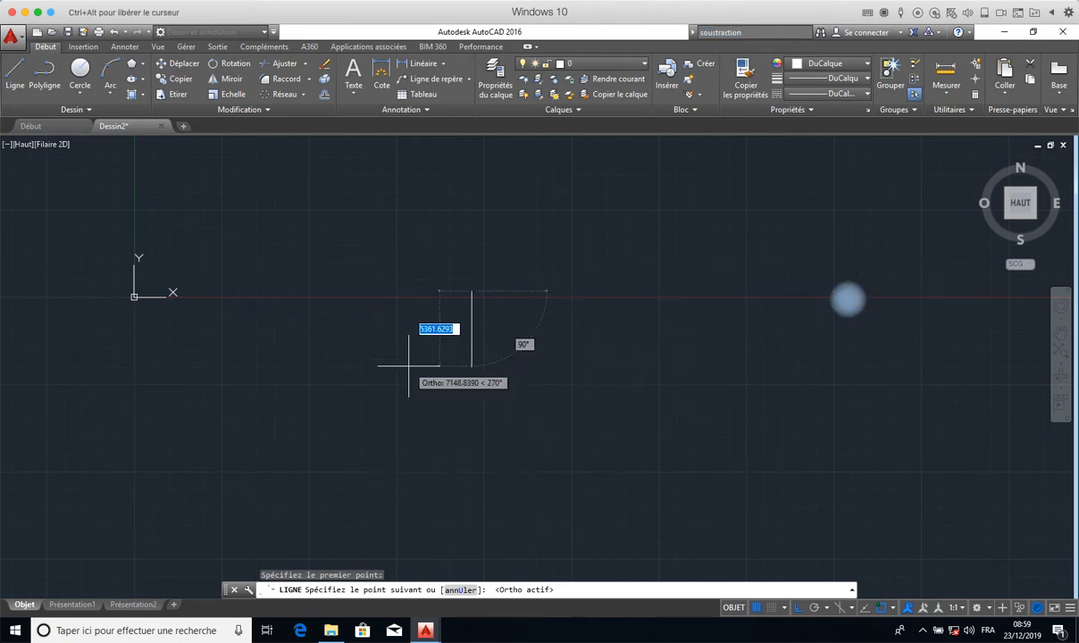
pyautogui.click(925, 284)
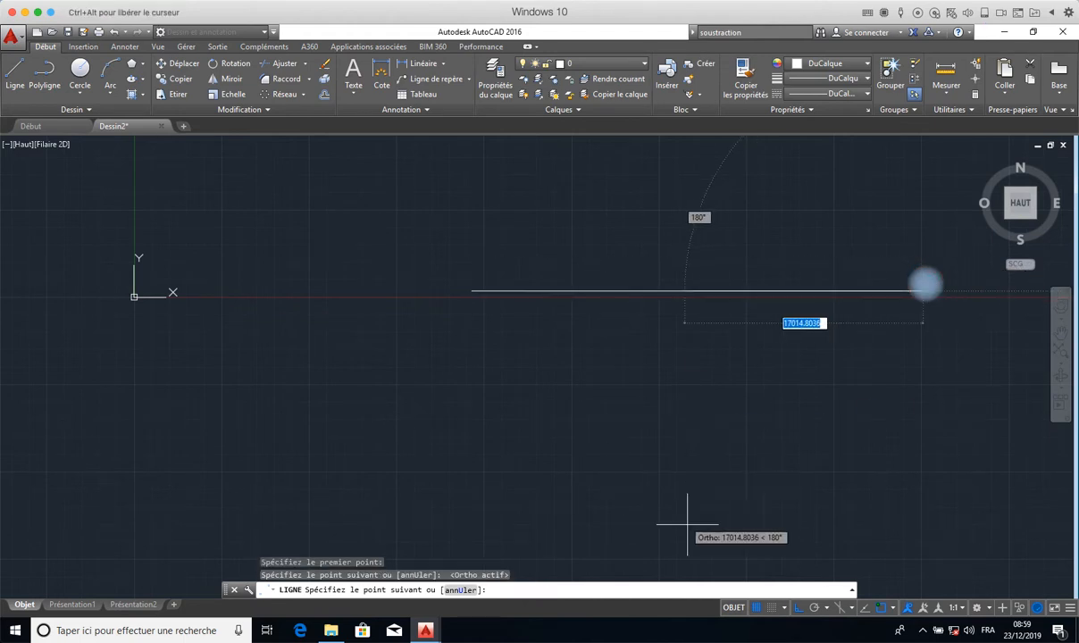
pyautogui.click(929, 342)
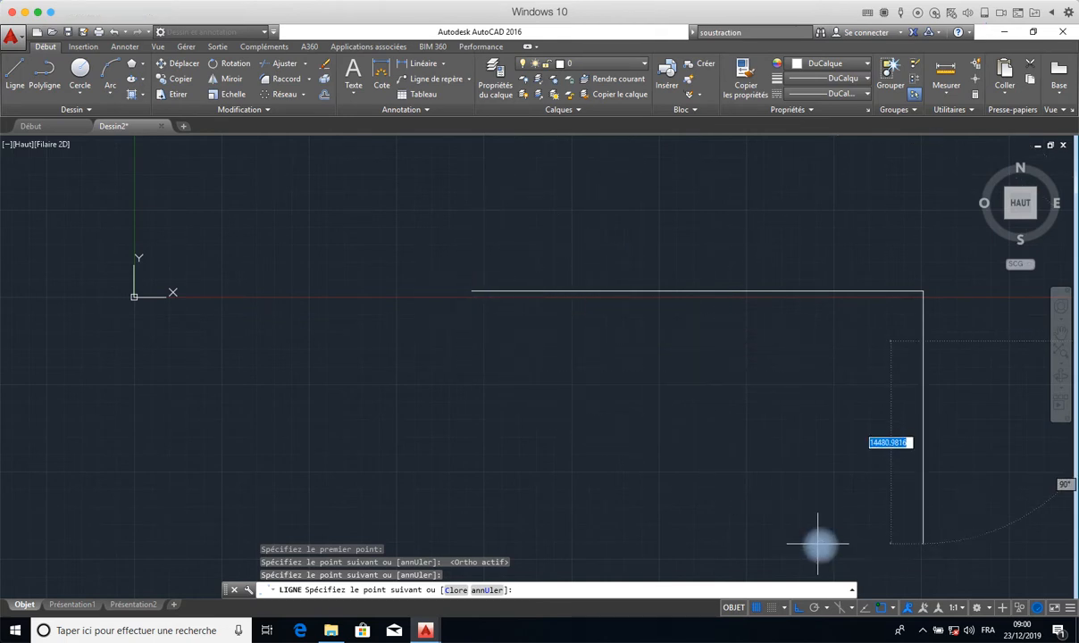
# - Turn on object snap tracking and complete the rectangle with a bottom edge aligned to the start point and a closing vertical edge
pyautogui.click(865, 608)
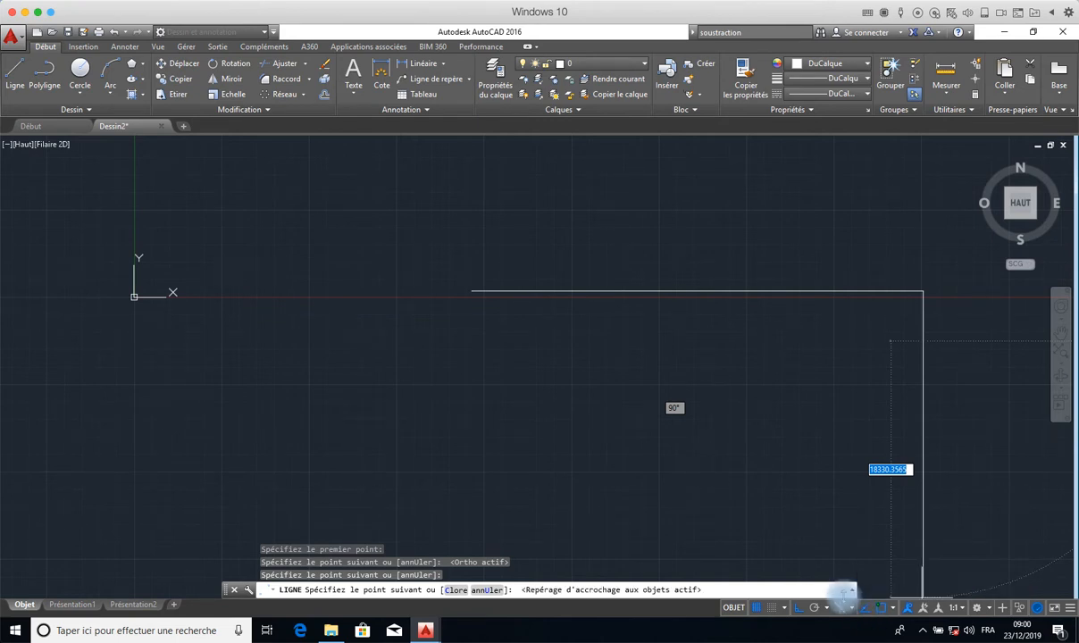
pyautogui.click(837, 560)
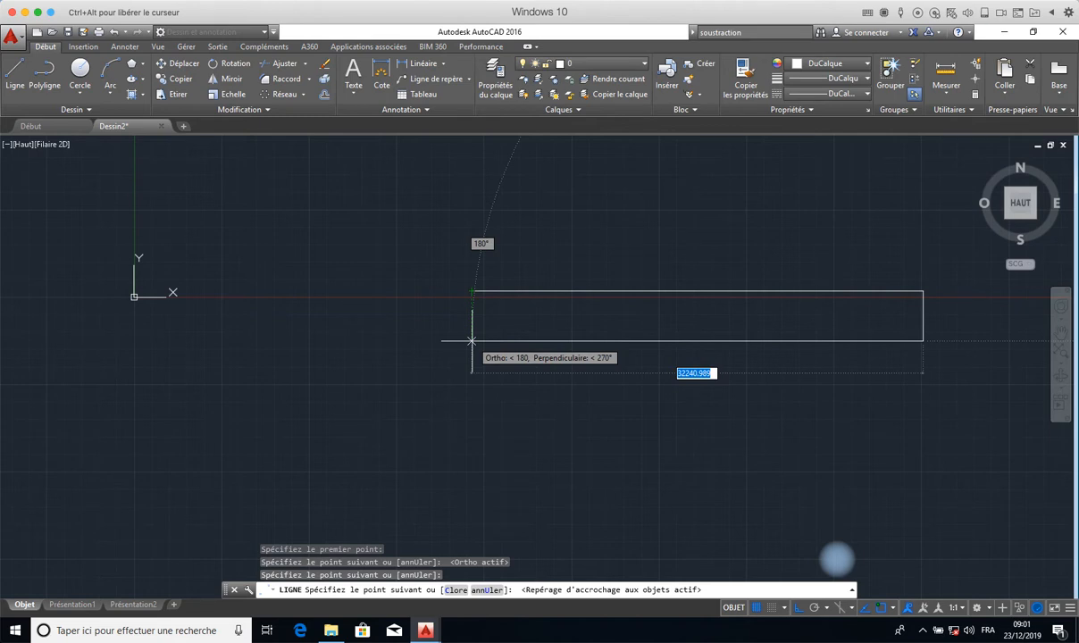
pyautogui.click(471, 340)
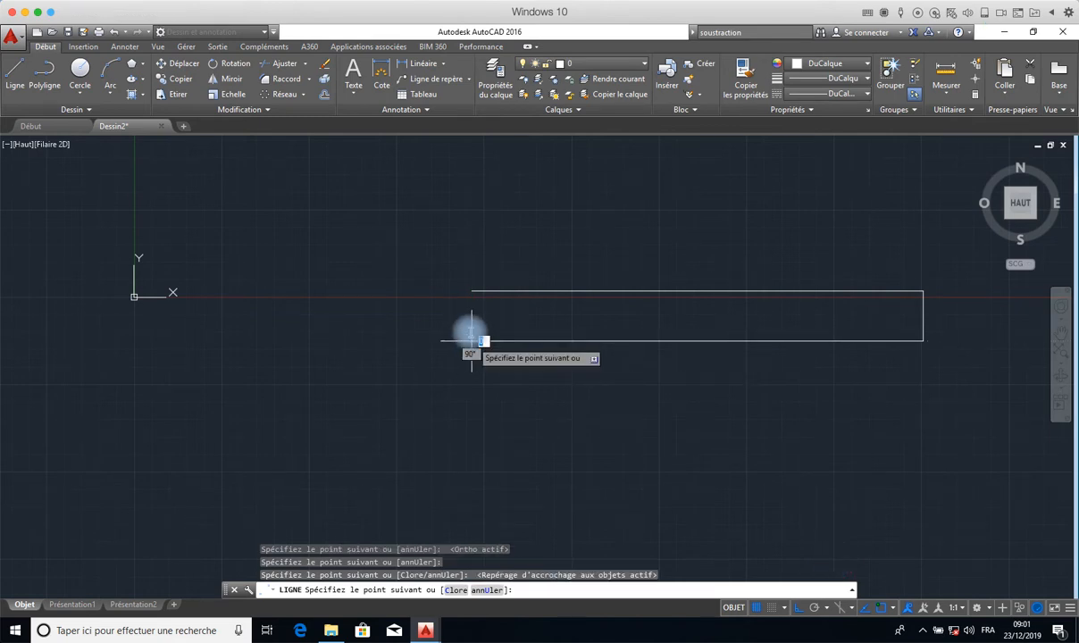
pyautogui.click(473, 292)
pyautogui.rightClick(412, 292)
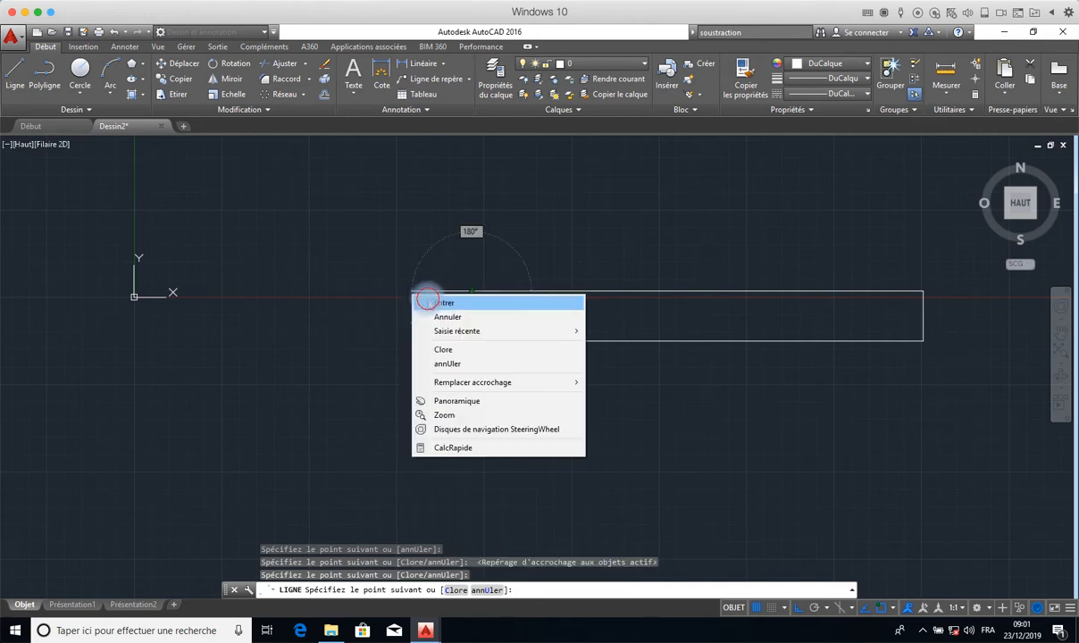
pyautogui.click(446, 297)
pyautogui.scroll(5, 493, 355)
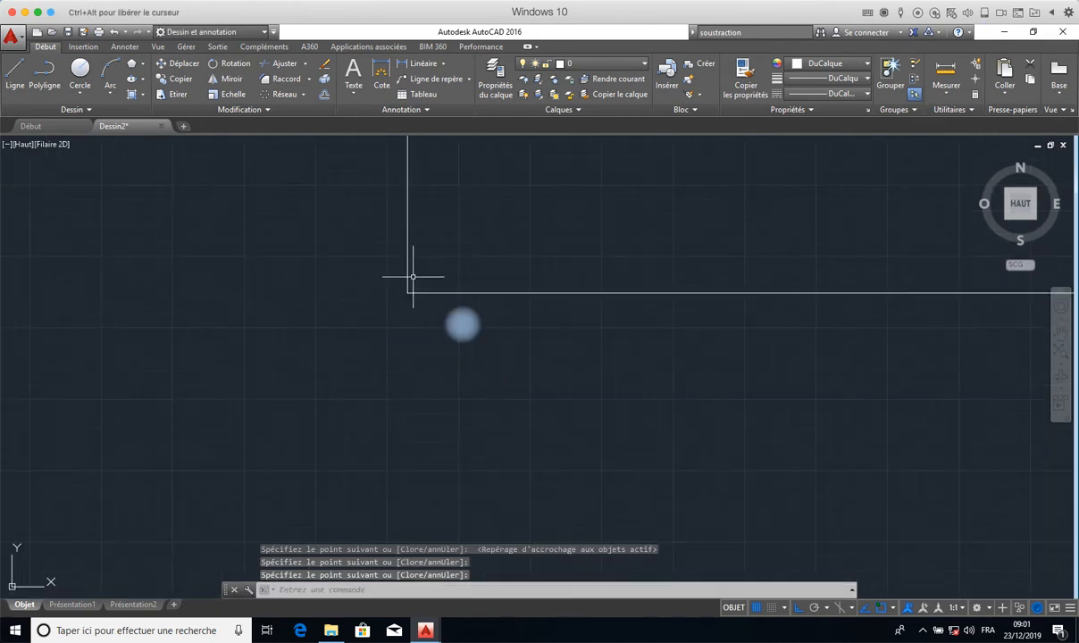
pyautogui.scroll(3, 412, 276)
pyautogui.moveTo(412, 276)
pyautogui.mouseDown(button='middle')
pyautogui.moveTo(371, 426)
pyautogui.moveTo(373, 534)
pyautogui.moveTo(400, 297)
pyautogui.mouseUp(button='middle')
pyautogui.scroll(-3, 375, 534)
pyautogui.scroll(-5, 400, 291)
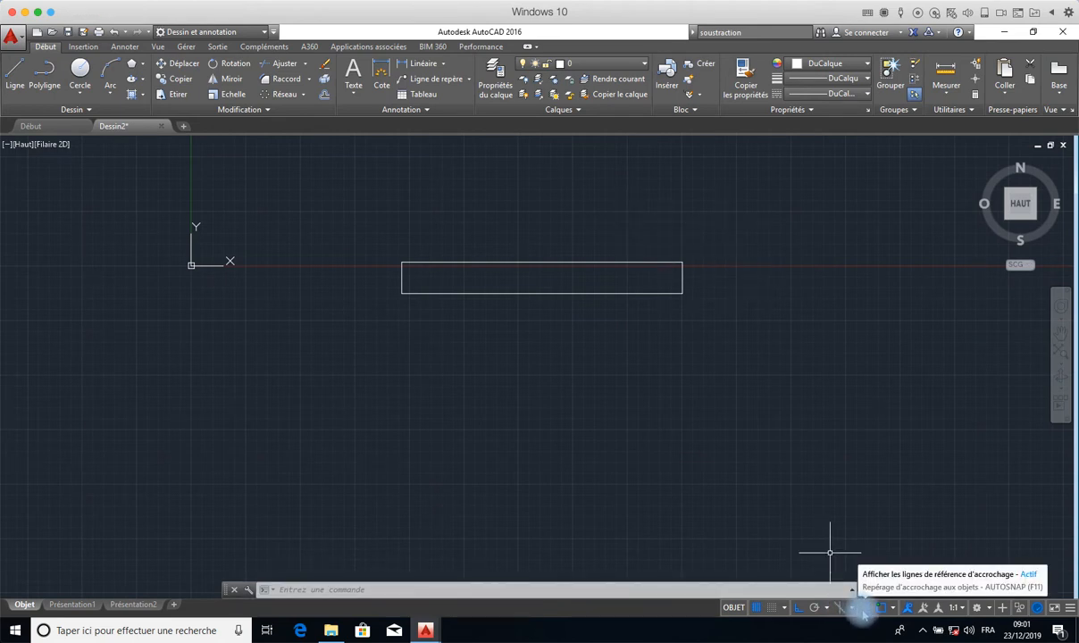
pyautogui.click(814, 609)
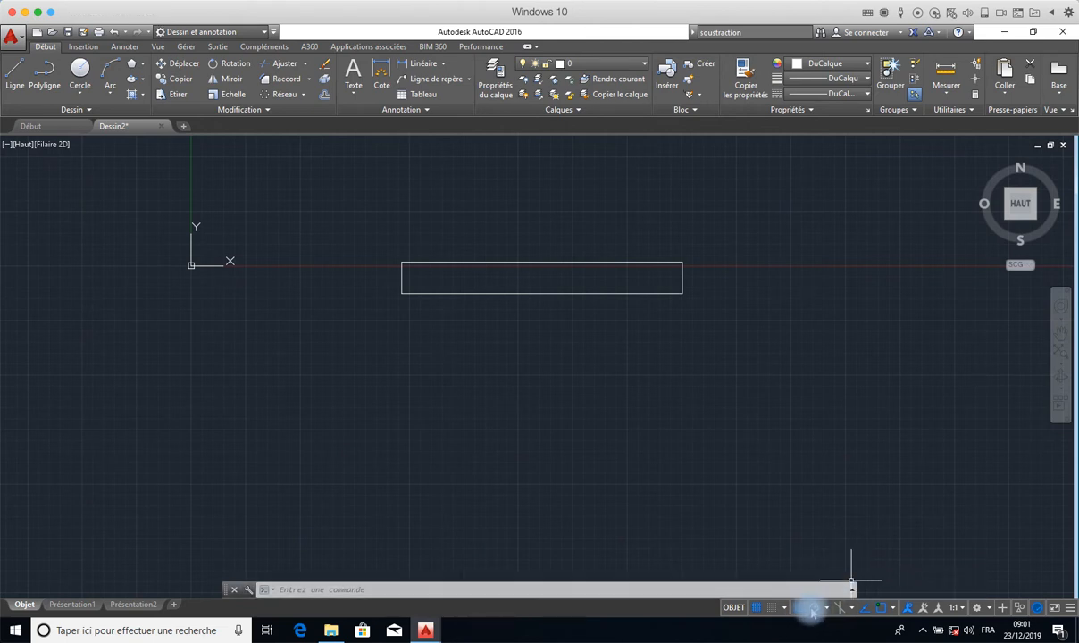
pyautogui.click(827, 609)
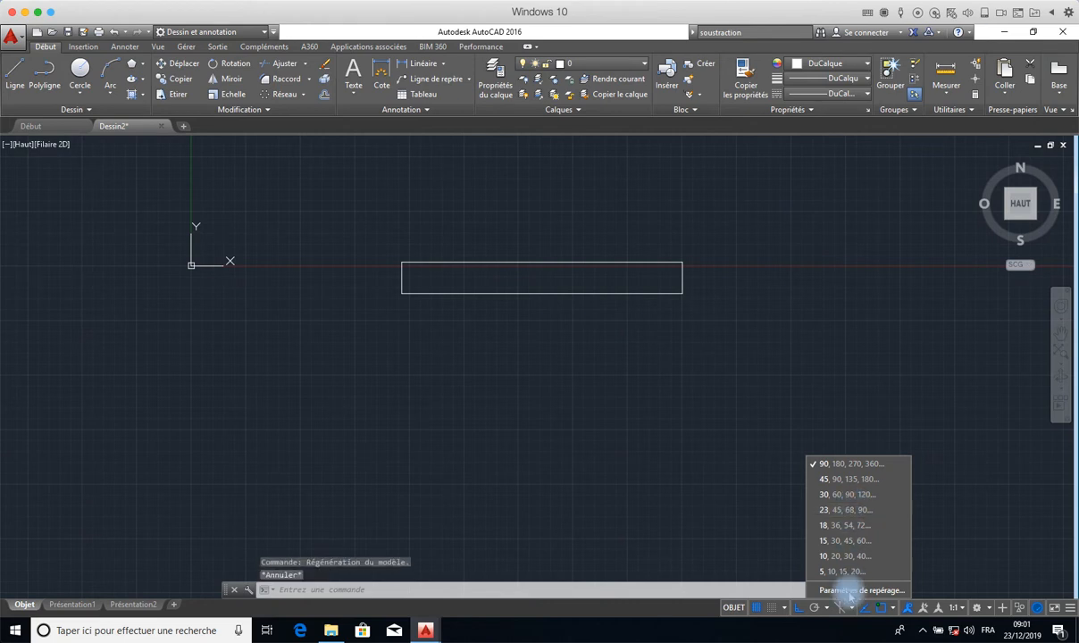
pyautogui.click(792, 544)
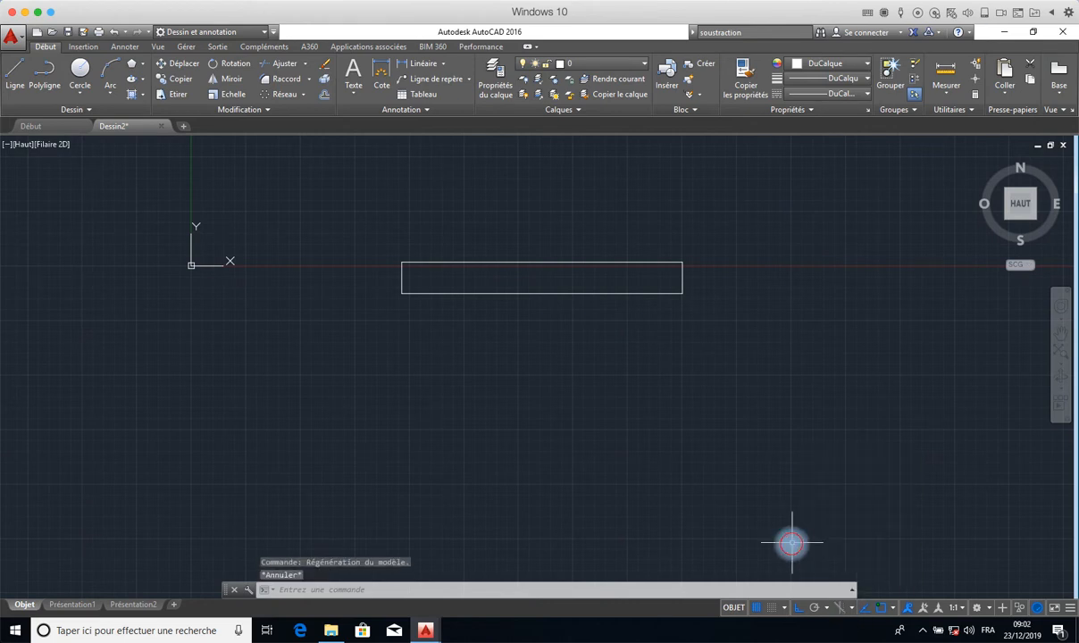
# - Turn on isometric drafting and set the drawing plane to plan isométrique Supérieur
pyautogui.click(849, 608)
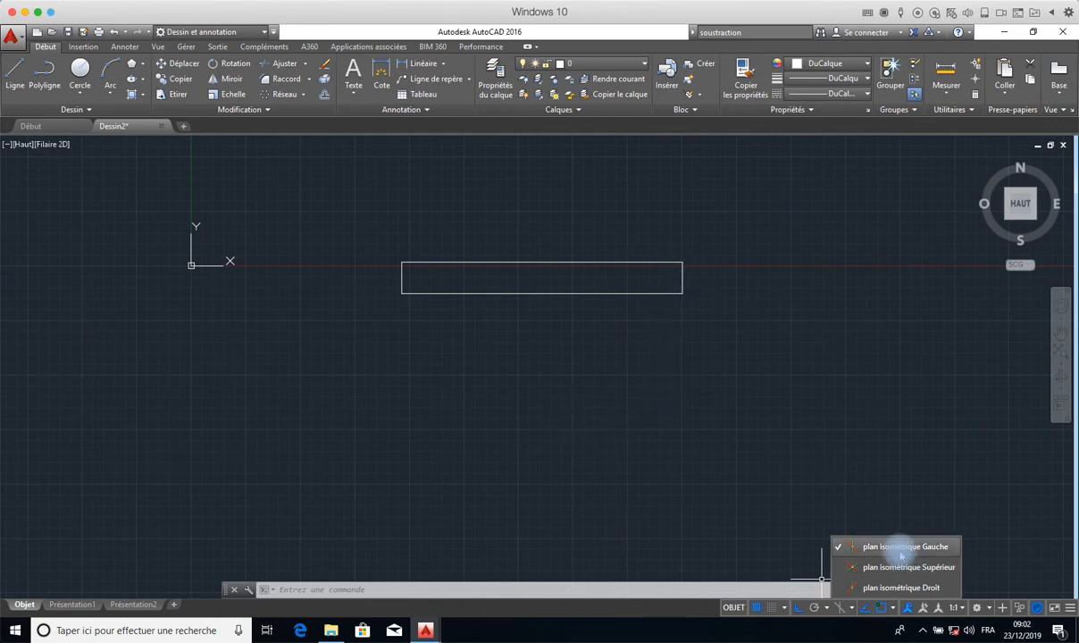
pyautogui.click(840, 608)
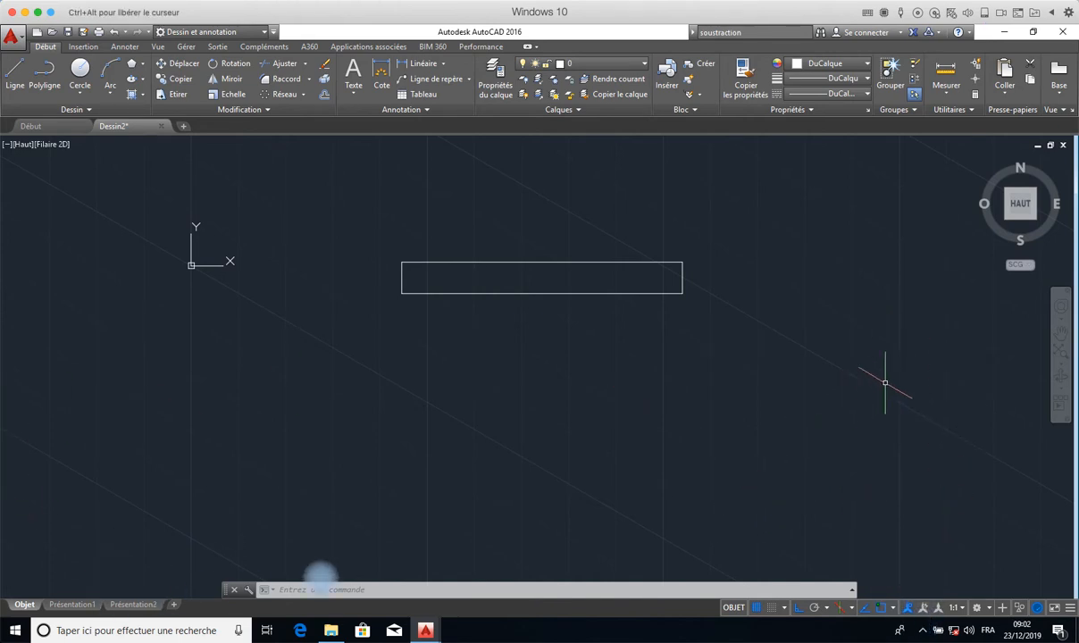
pyautogui.click(851, 609)
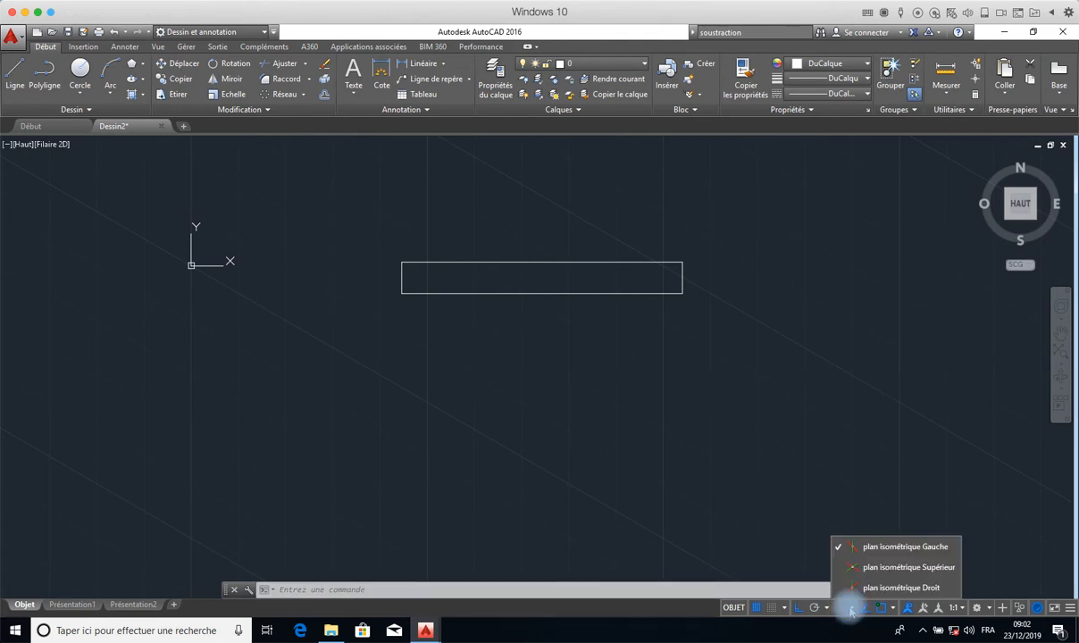
pyautogui.click(877, 568)
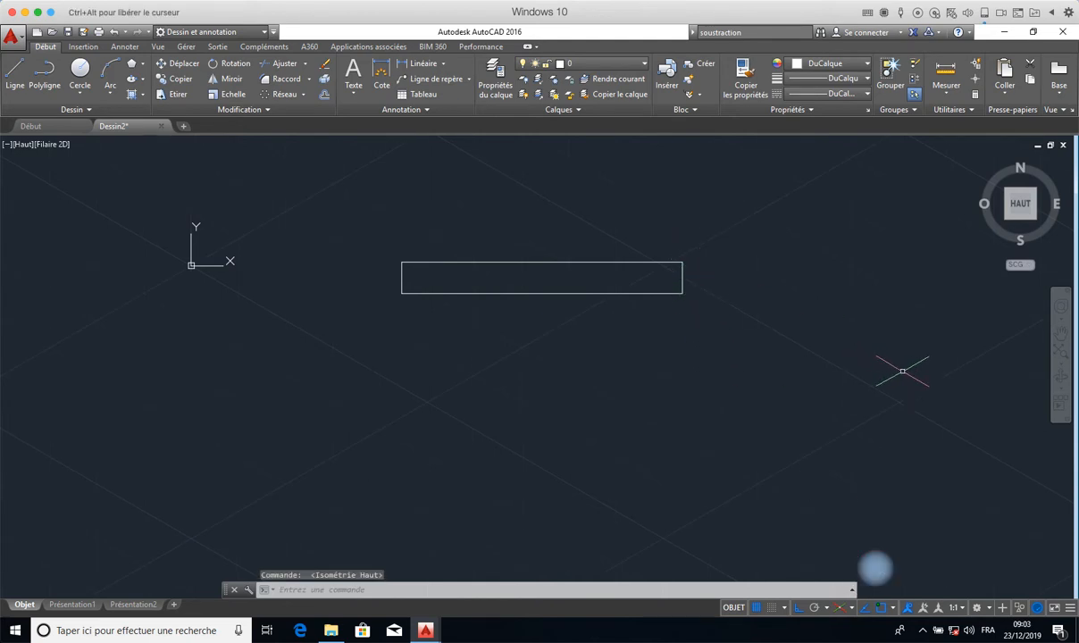
pyautogui.click(15, 74)
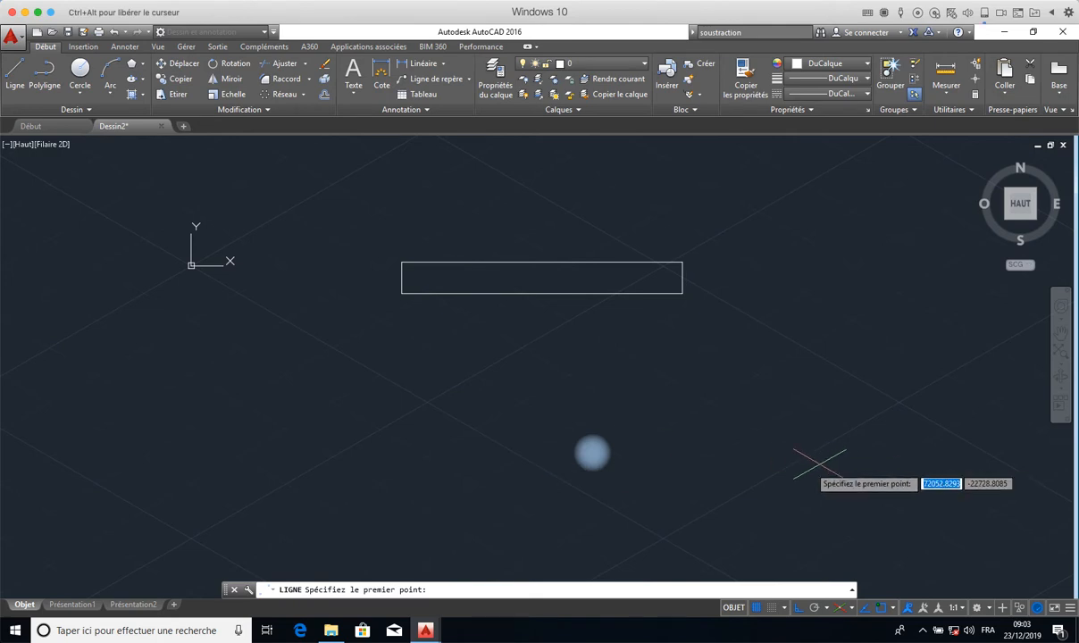
pyautogui.click(650, 484)
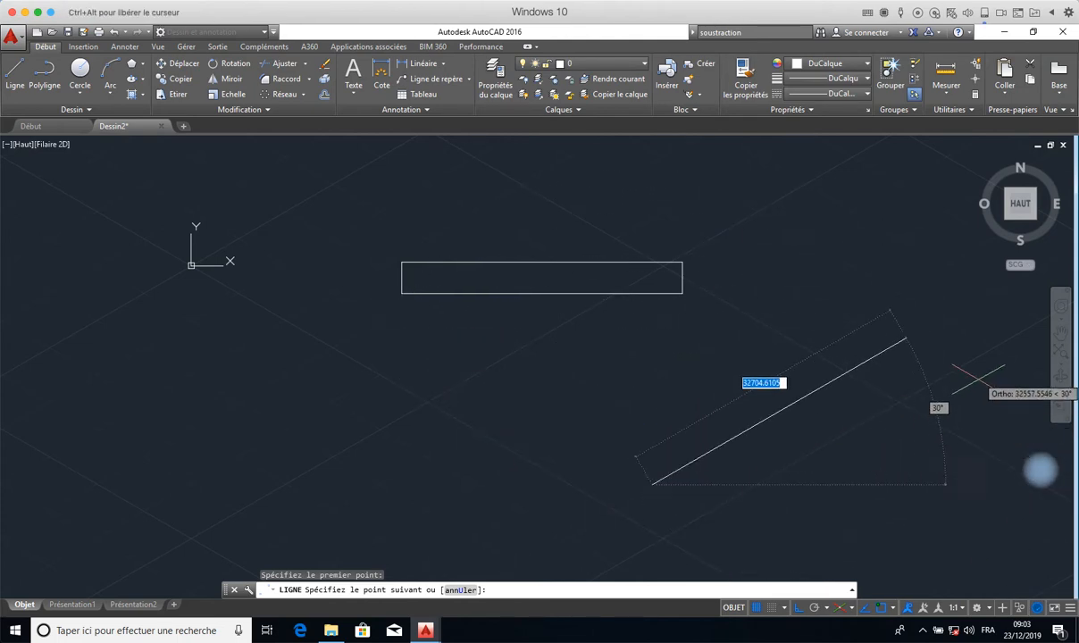
pyautogui.press('Escape')
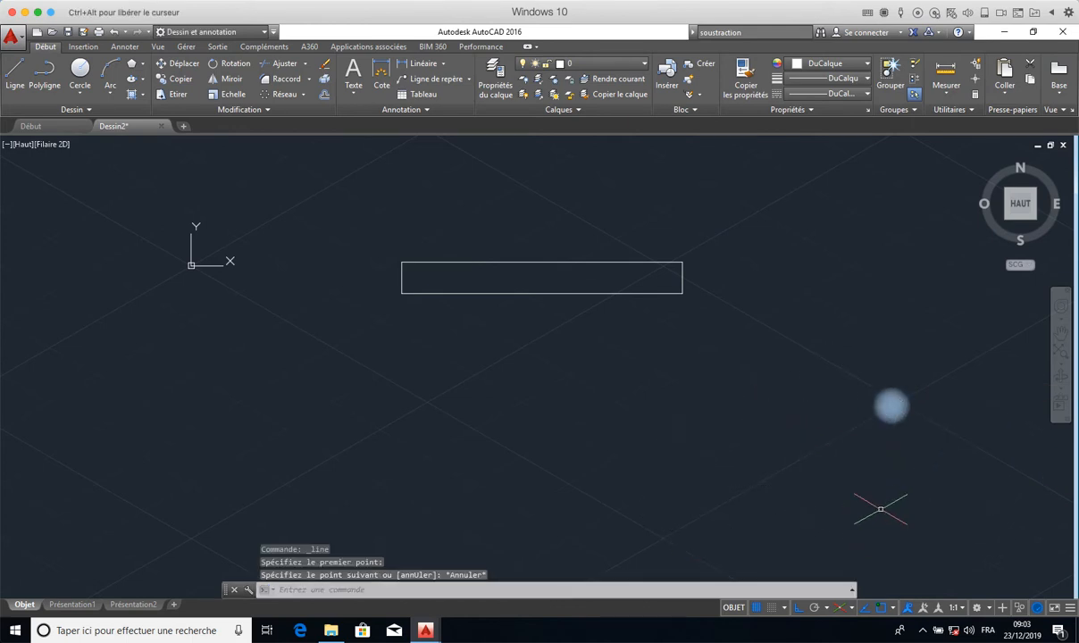
# - Switch the isometric drafting plane to plan isométrique Droit
pyautogui.click(854, 610)
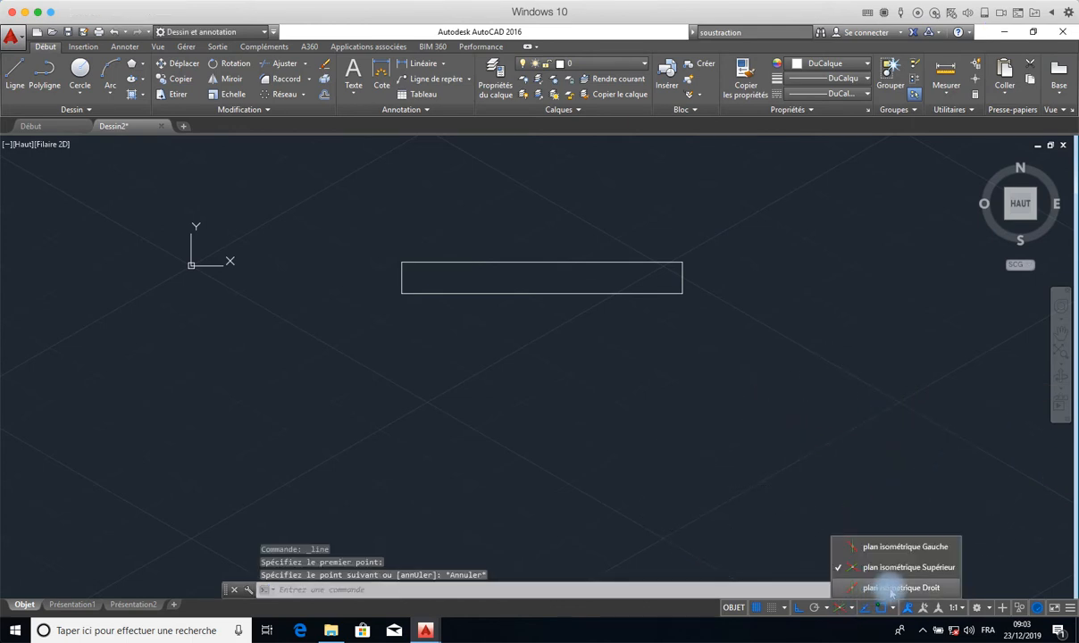
pyautogui.click(901, 588)
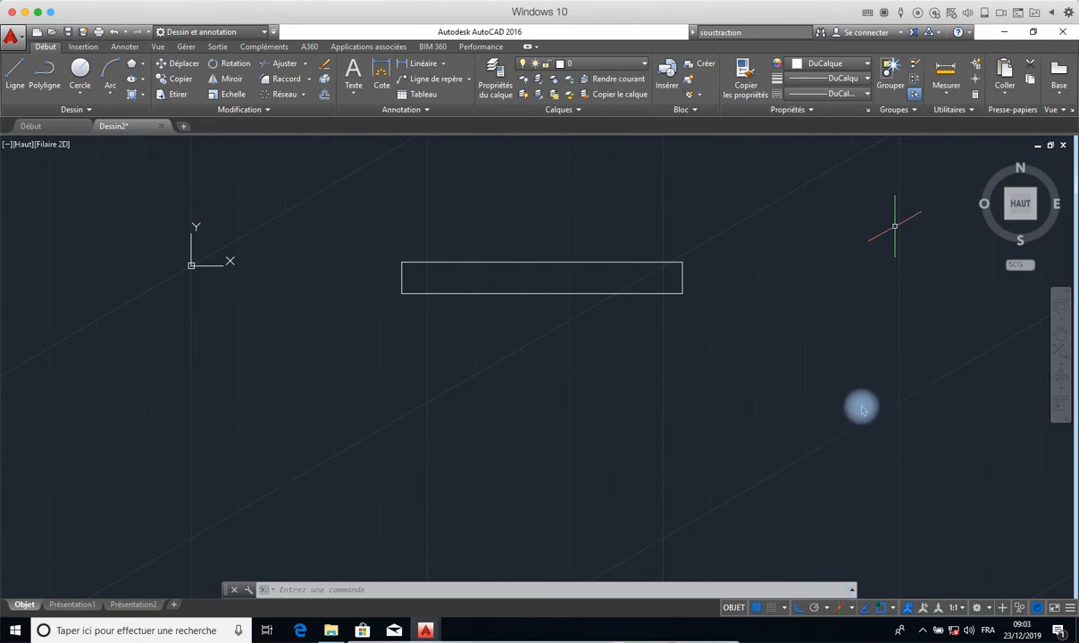
# - Turn off isometric drafting to return to the orthographic drawing plane
pyautogui.click(840, 609)
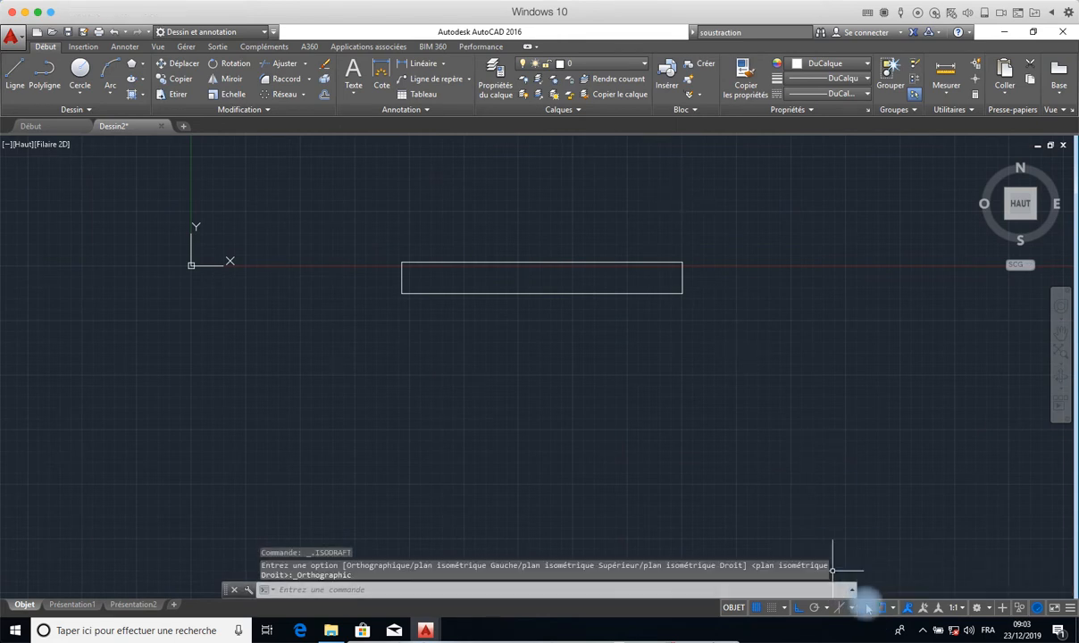
# - Toggle 2D object snap off and on, and review the list of available snap modes
pyautogui.click(877, 607)
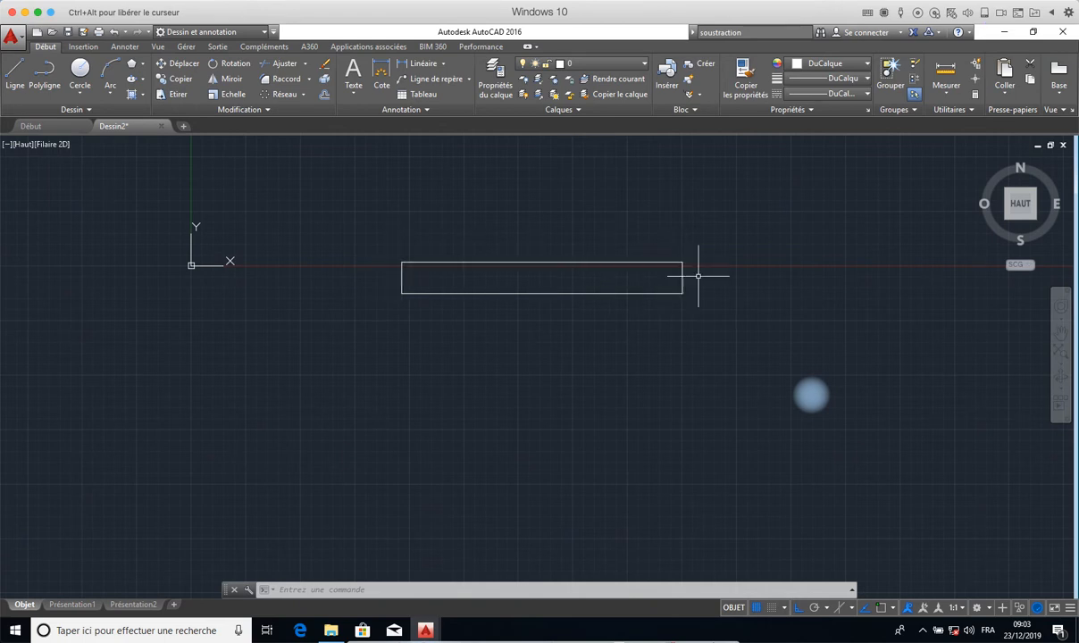
pyautogui.click(883, 609)
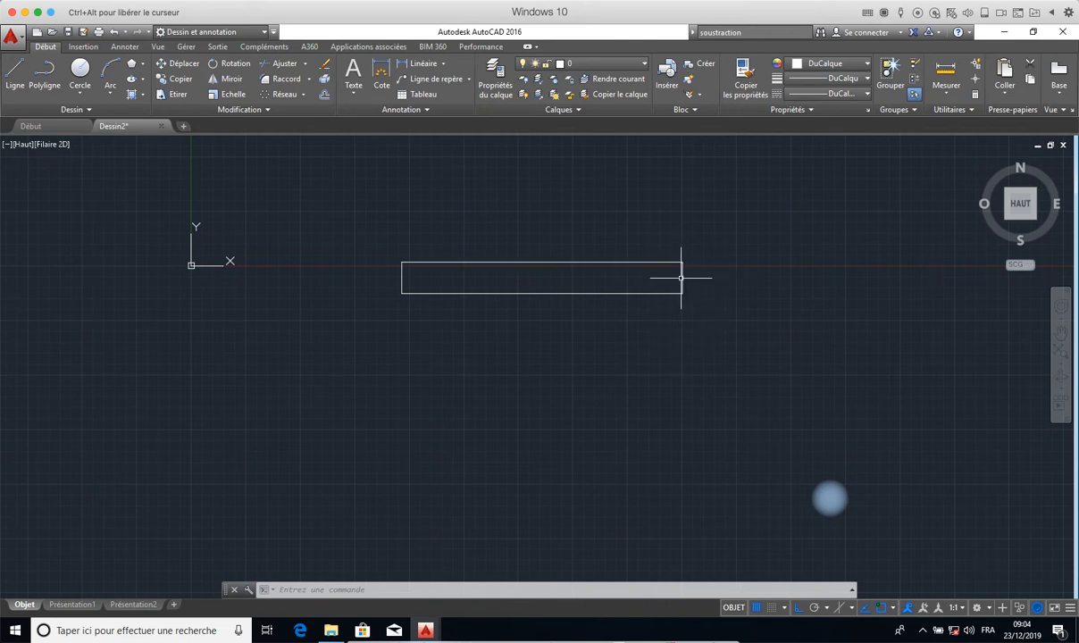
pyautogui.click(882, 608)
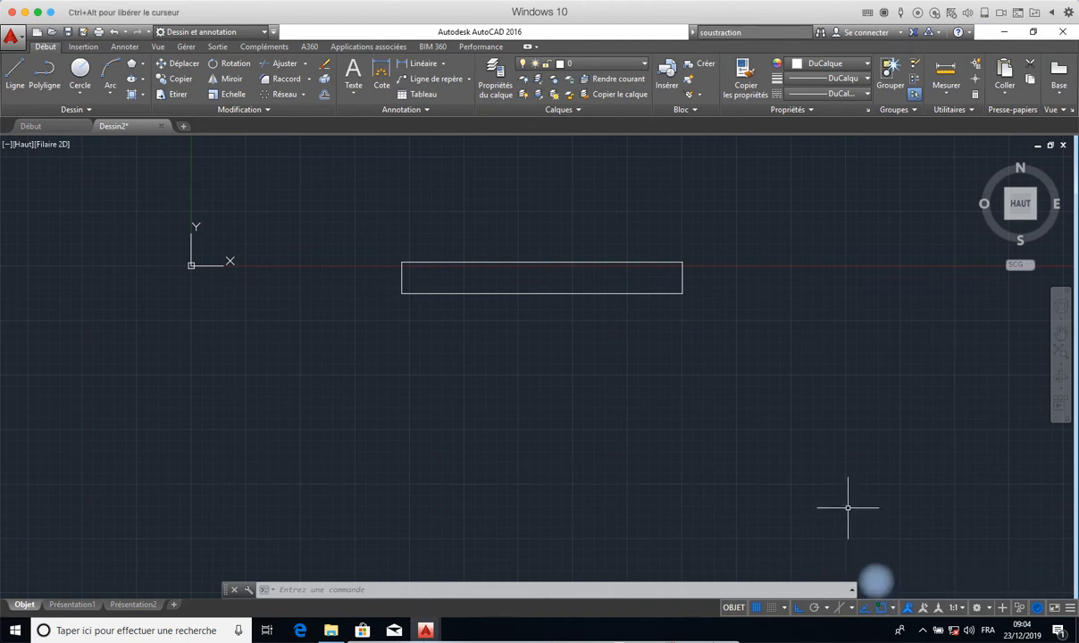
pyautogui.click(886, 611)
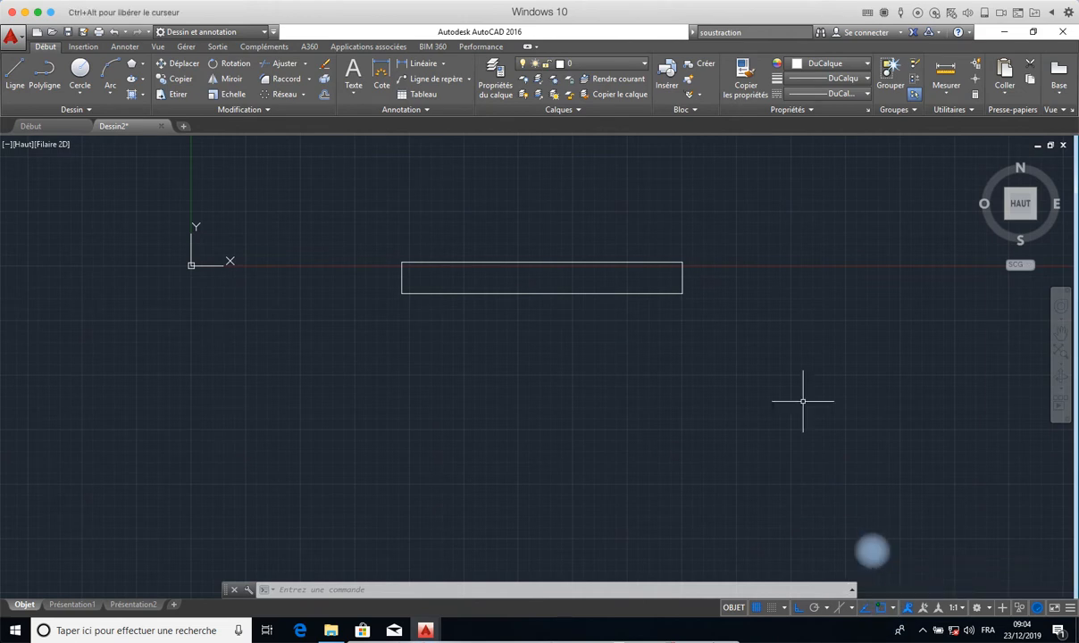
pyautogui.click(892, 608)
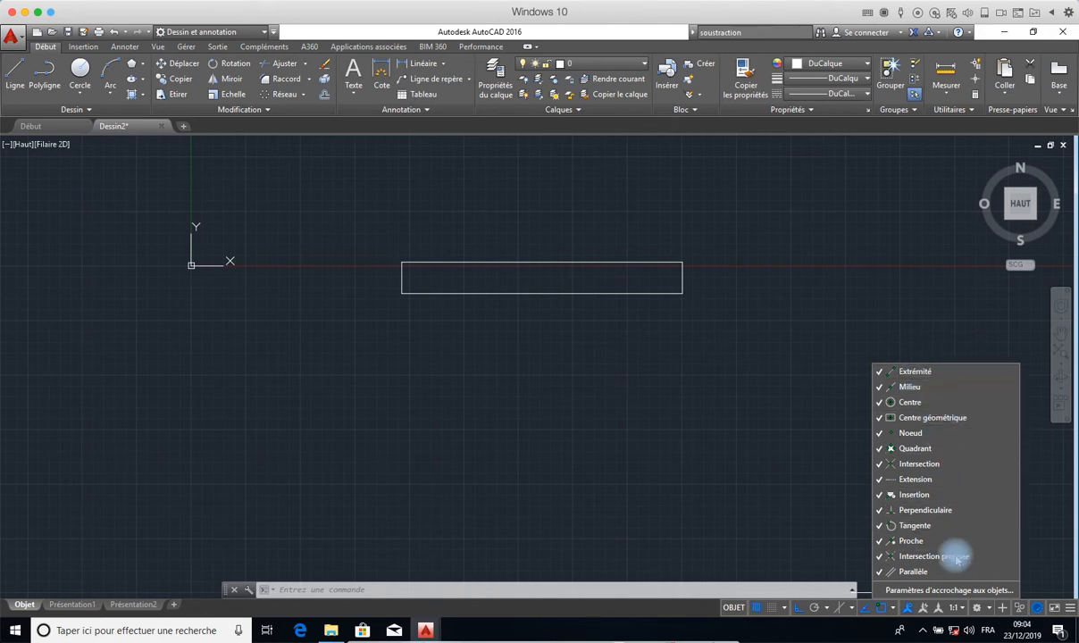
pyautogui.click(773, 449)
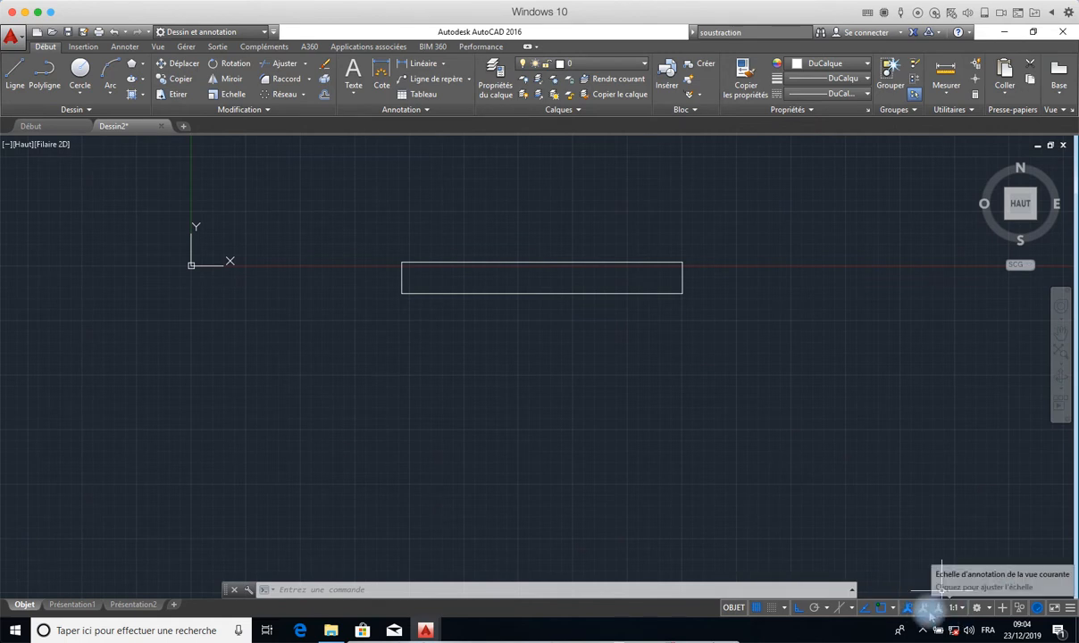
# - Switch the workspace to Eléments de base 3D and from there to Modélisation 3D
pyautogui.click(987, 609)
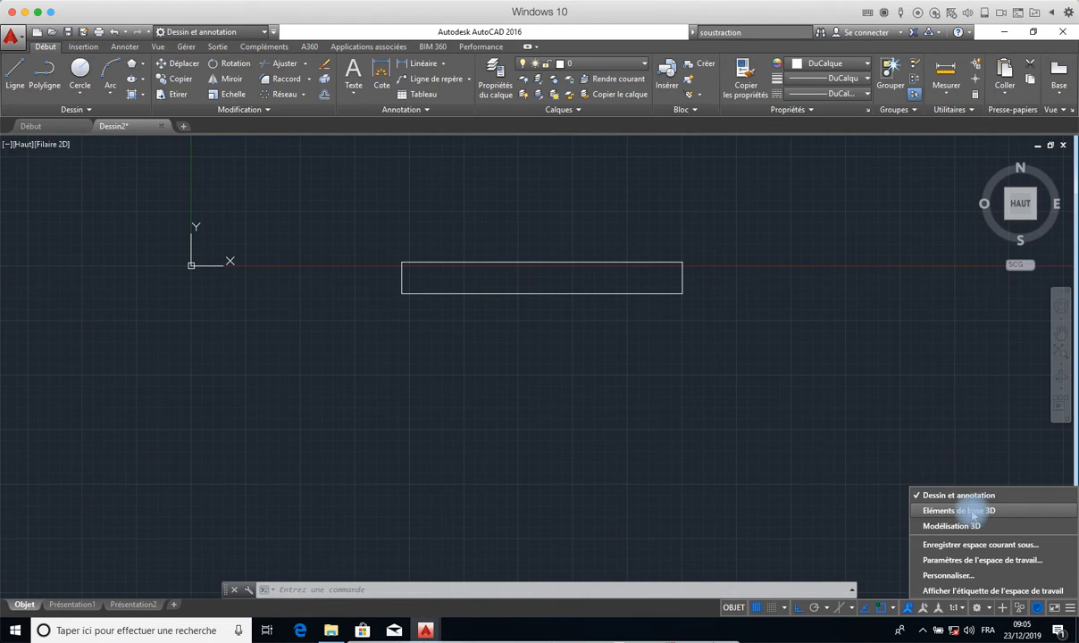
pyautogui.click(931, 510)
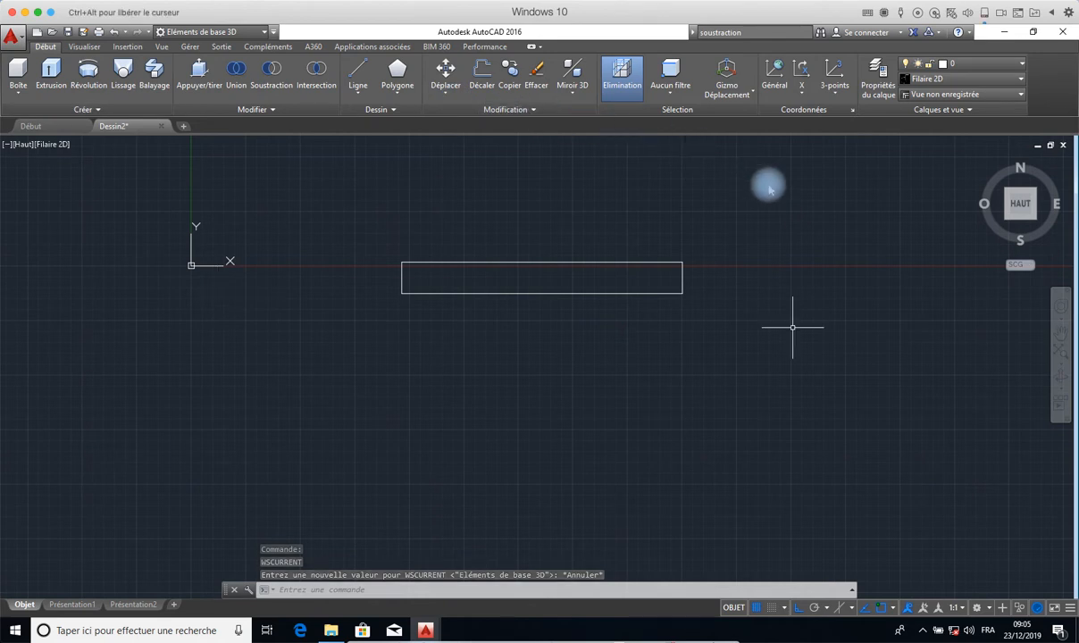
pyautogui.click(987, 608)
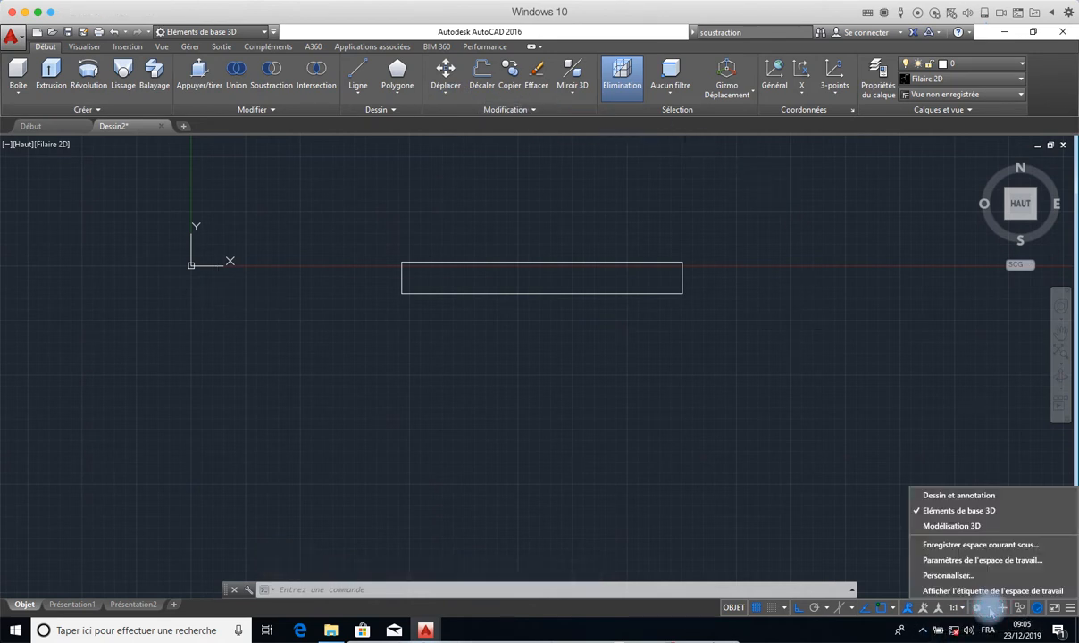
pyautogui.click(950, 527)
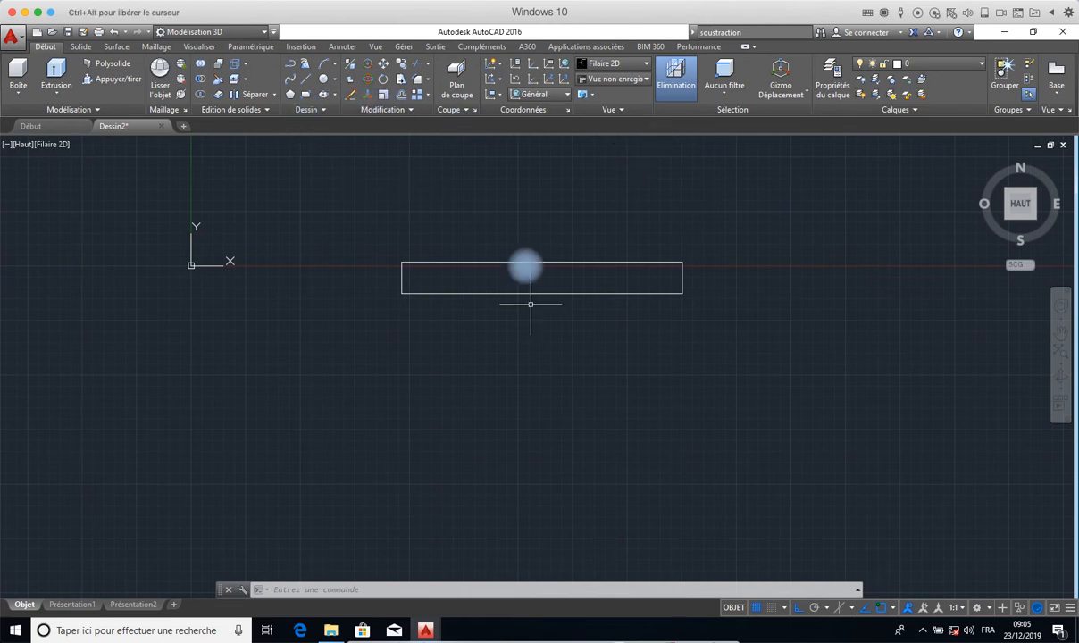
# - Examine the available workspaces and the customization options of the quick access toolbar
pyautogui.click(978, 607)
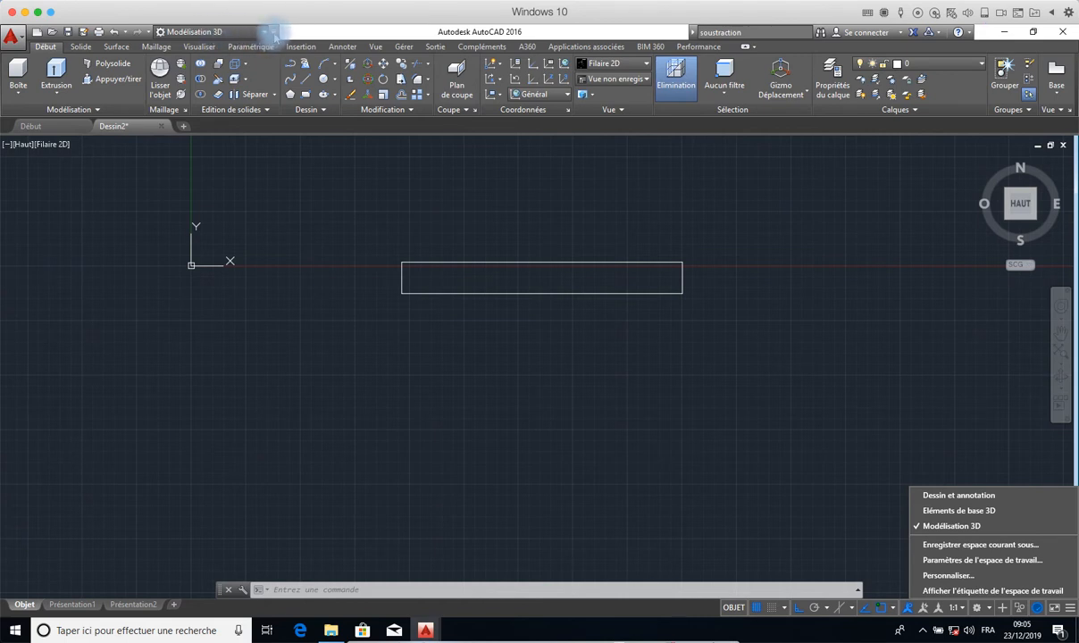
pyautogui.click(267, 32)
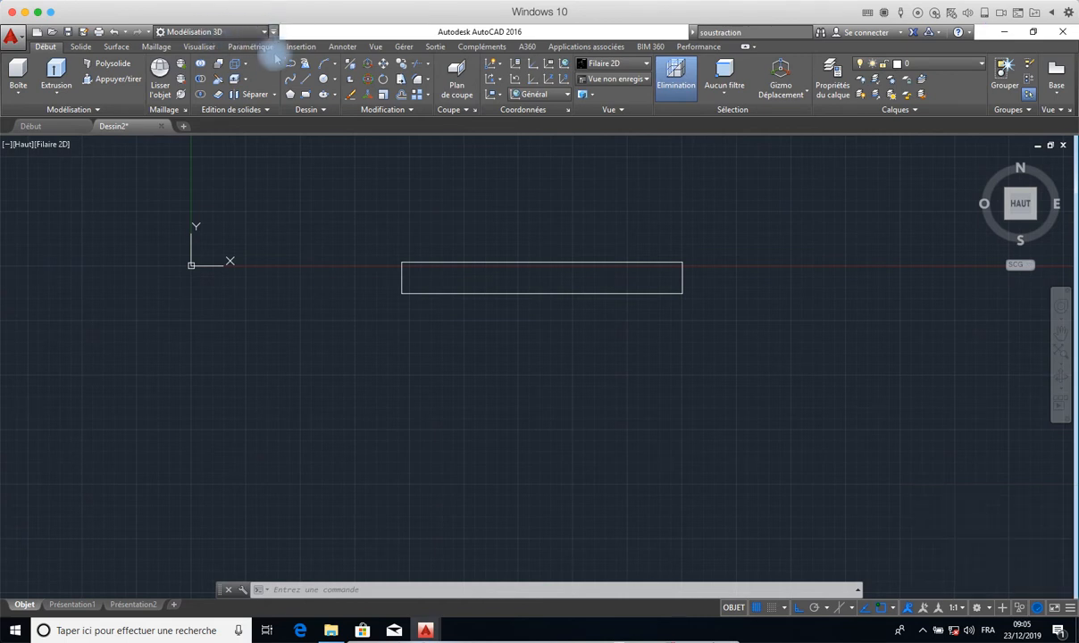
pyautogui.click(273, 32)
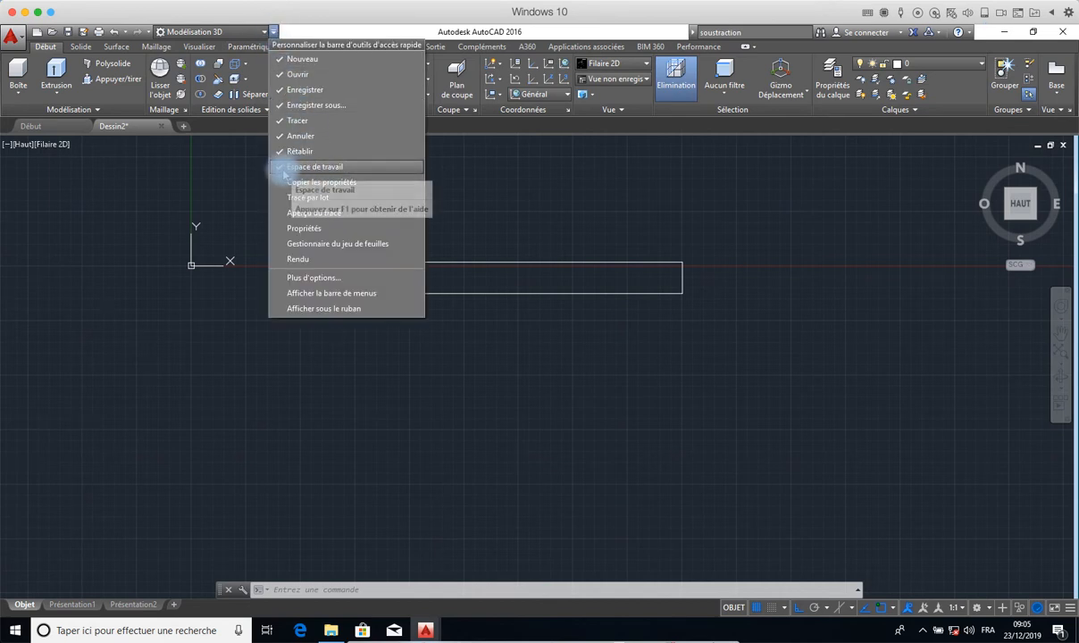
pyautogui.click(253, 34)
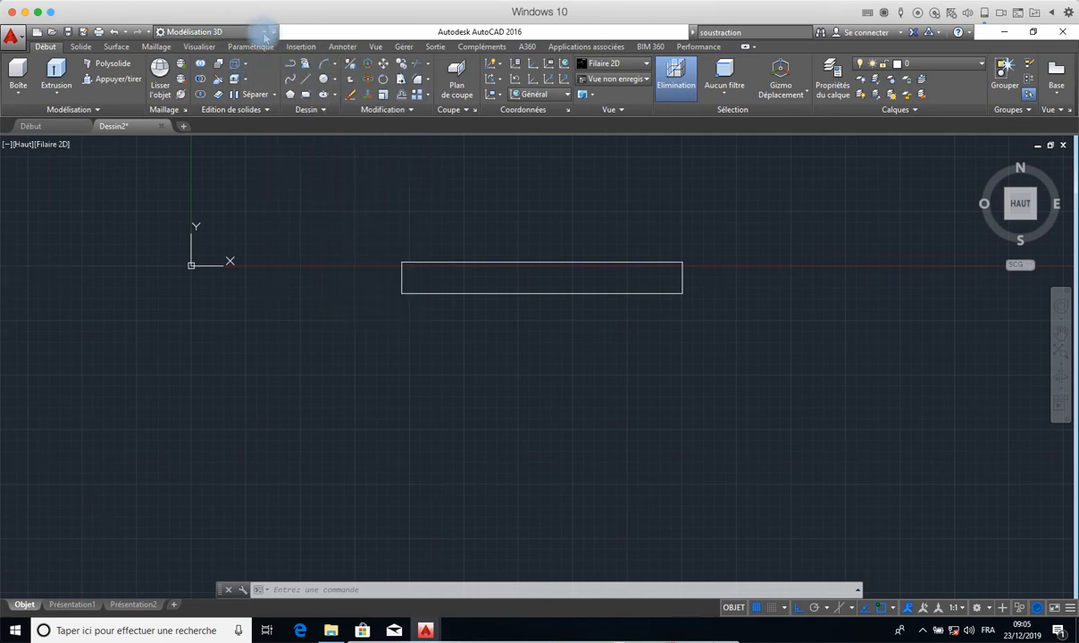
pyautogui.click(253, 34)
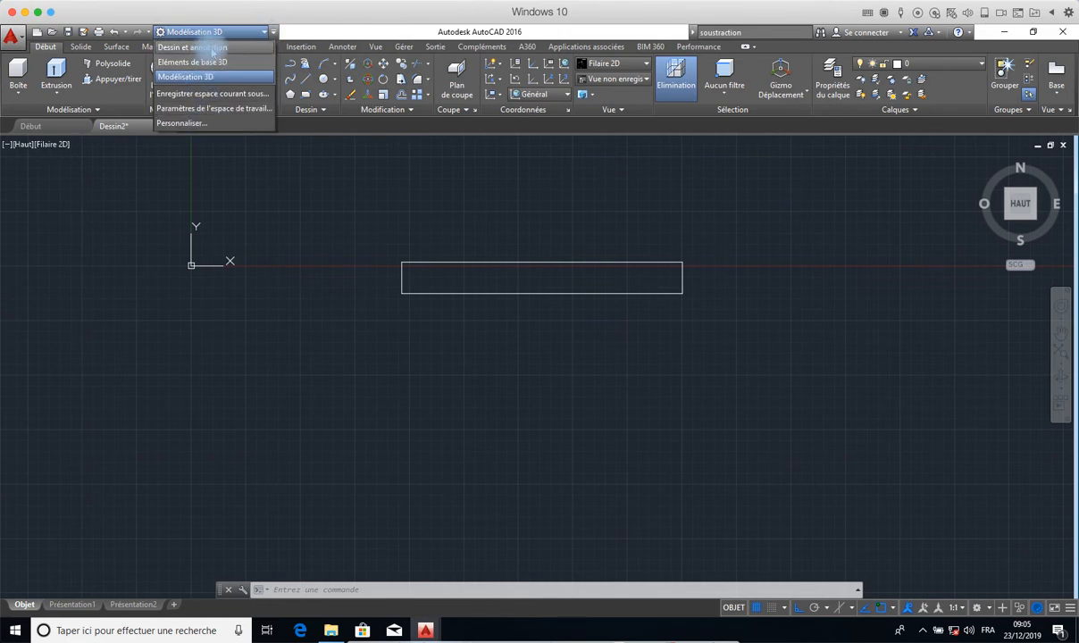
pyautogui.click(307, 30)
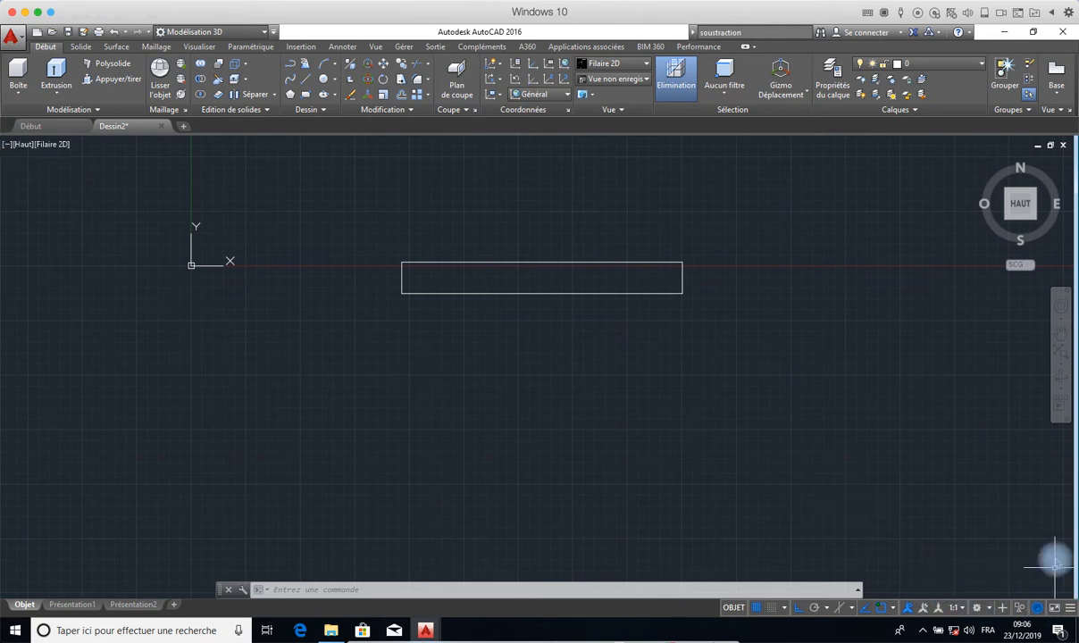
# - Switch the workspace to Dessin et annotation and close the Fil de conception palette
pyautogui.moveTo(894, 481)
pyautogui.mouseDown(button='middle')
pyautogui.moveTo(672, 375)
pyautogui.moveTo(416, 309)
pyautogui.moveTo(211, 303)
pyautogui.mouseUp(button='middle')
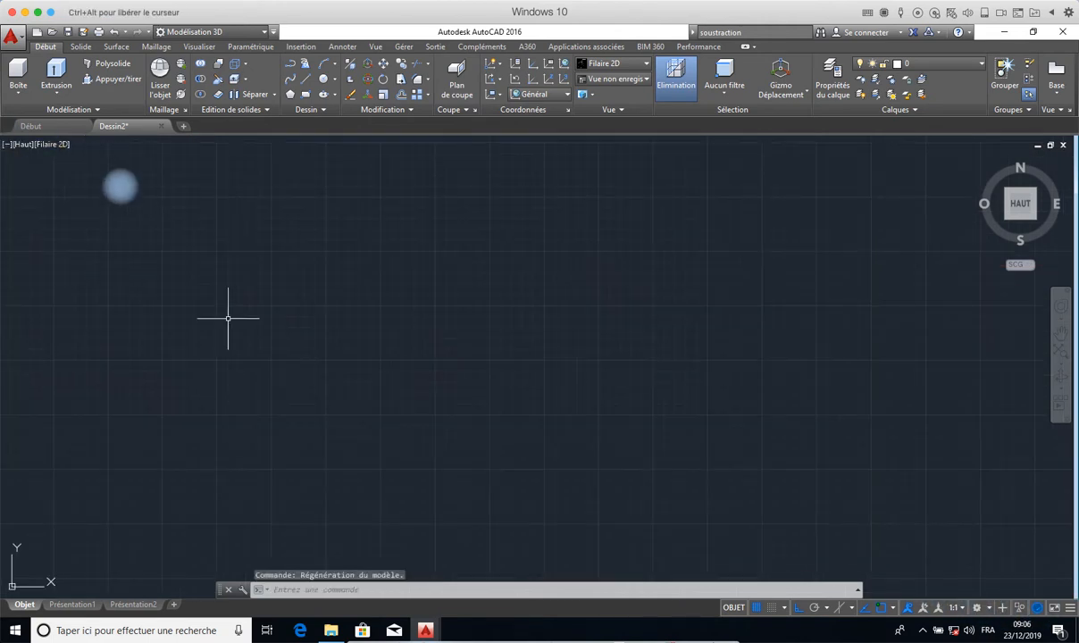
pyautogui.click(494, 356)
pyautogui.click(368, 276)
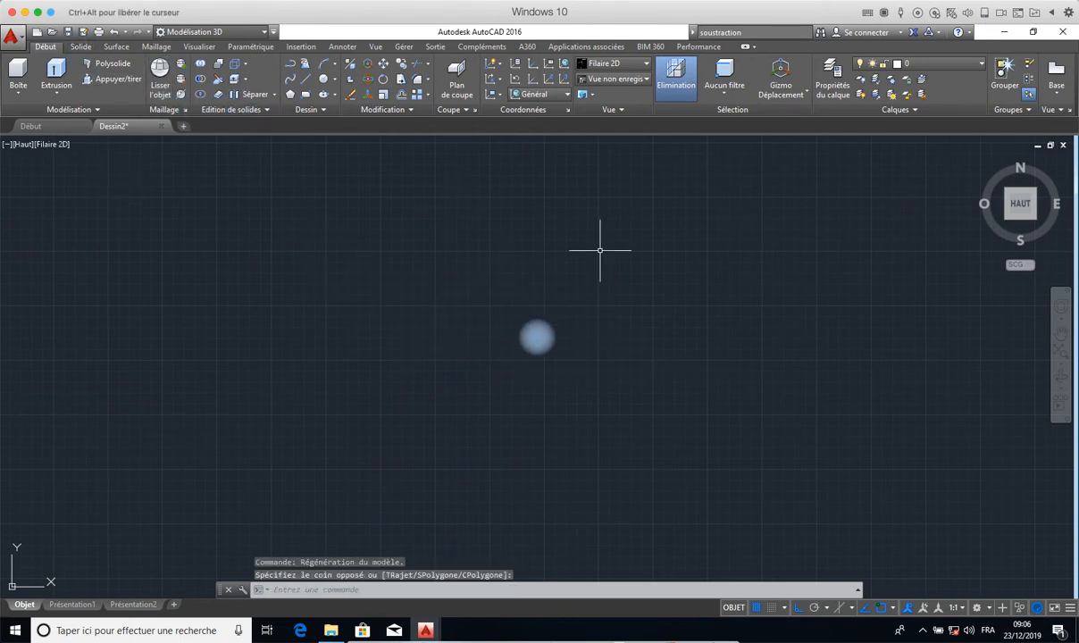
pyautogui.click(978, 607)
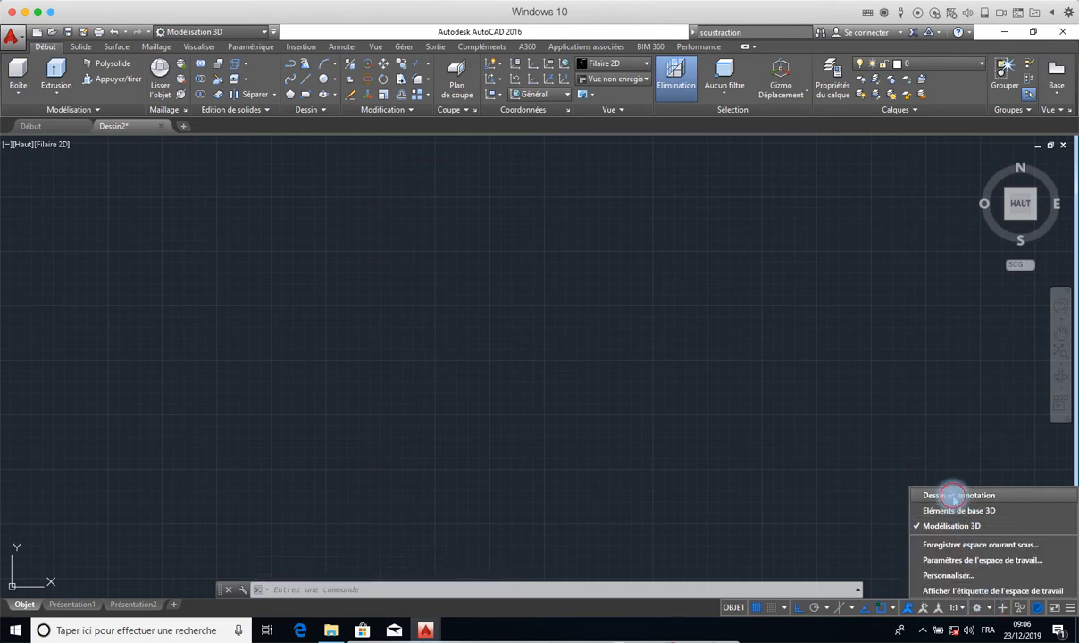
pyautogui.click(953, 494)
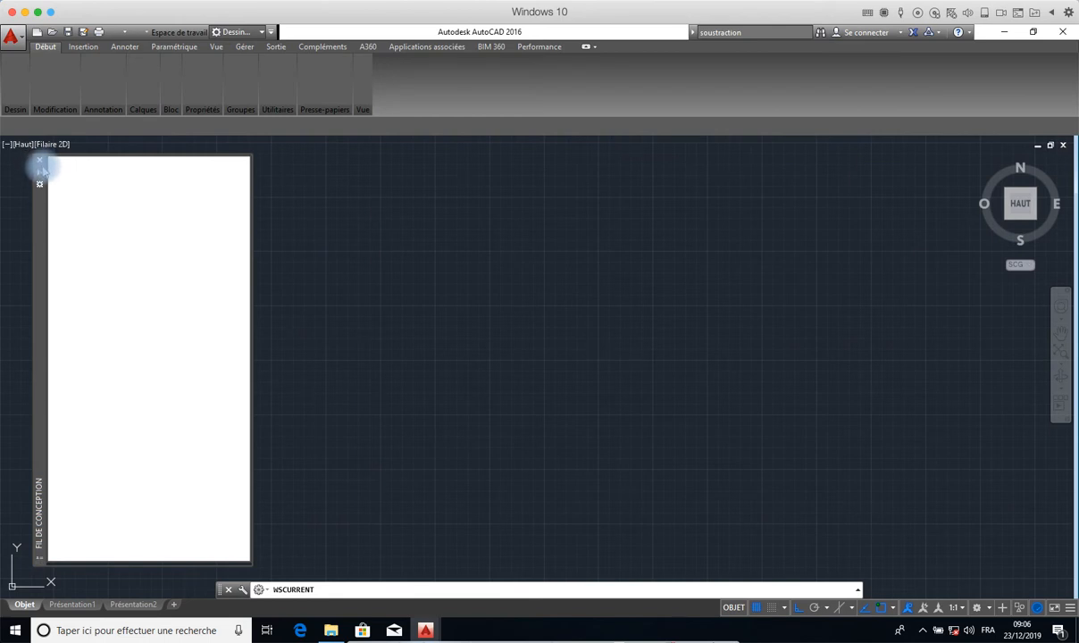
pyautogui.click(39, 163)
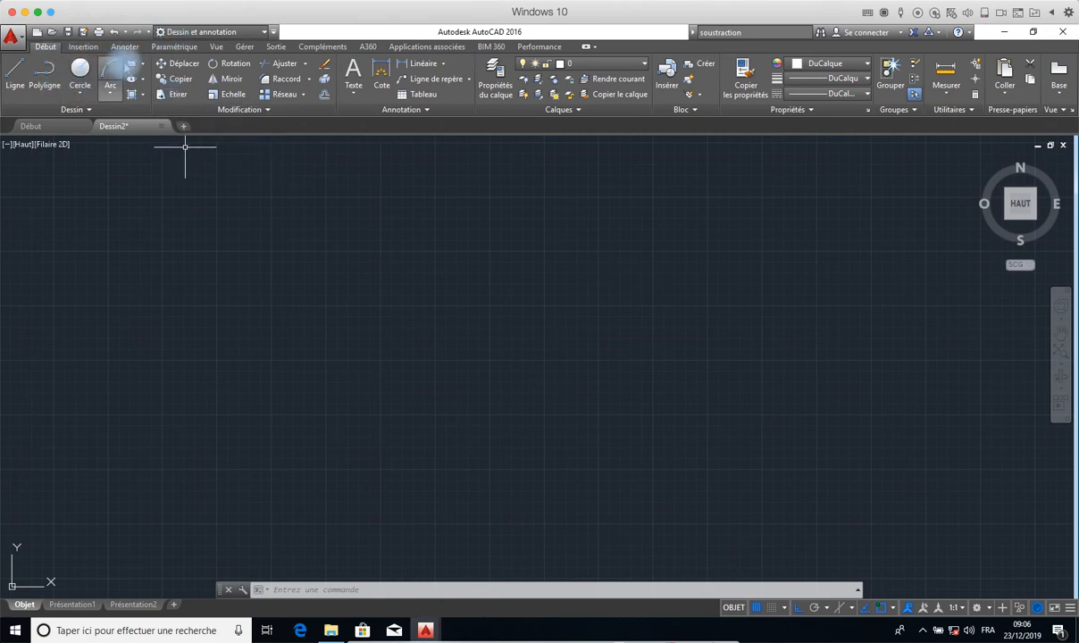
# - Draw a rectangle about 25387 by 10956 units in an empty area of the drawing with the Rectangle command
pyautogui.click(132, 67)
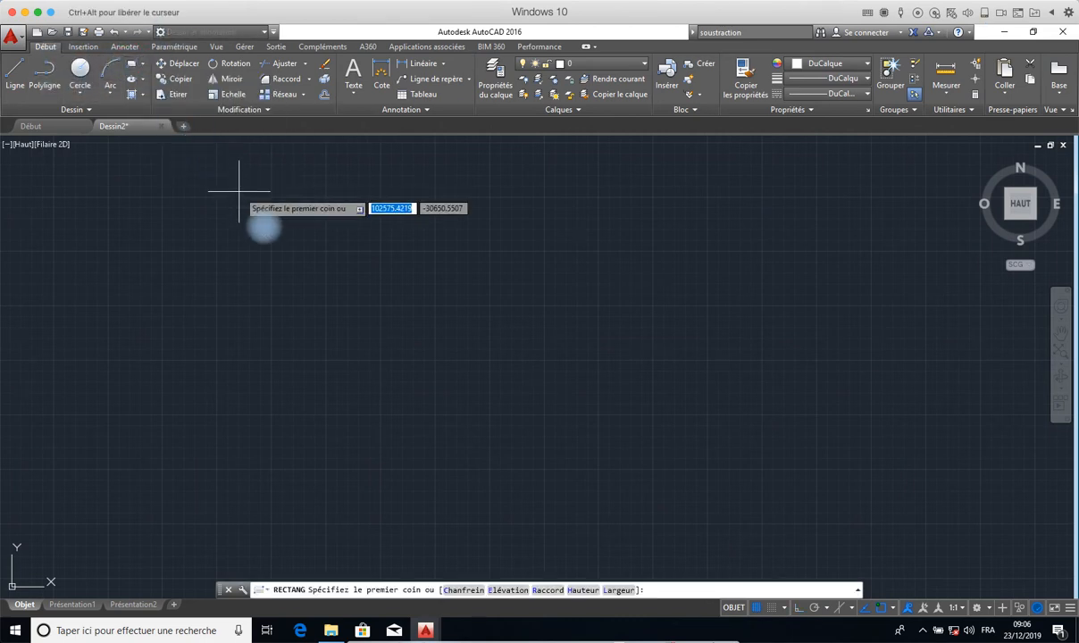
pyautogui.click(264, 226)
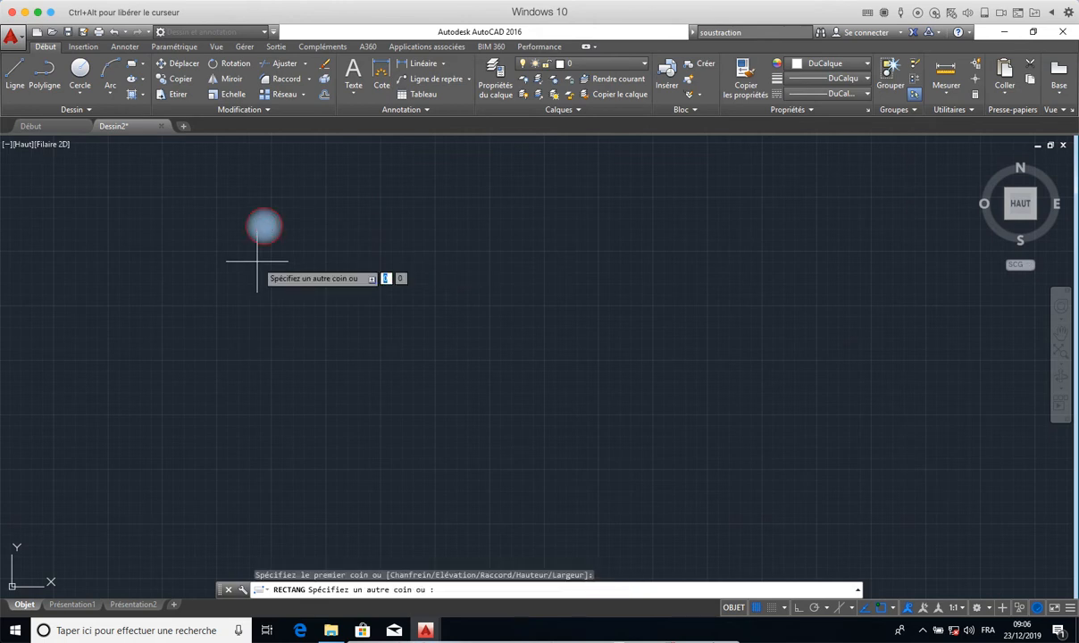
pyautogui.click(478, 356)
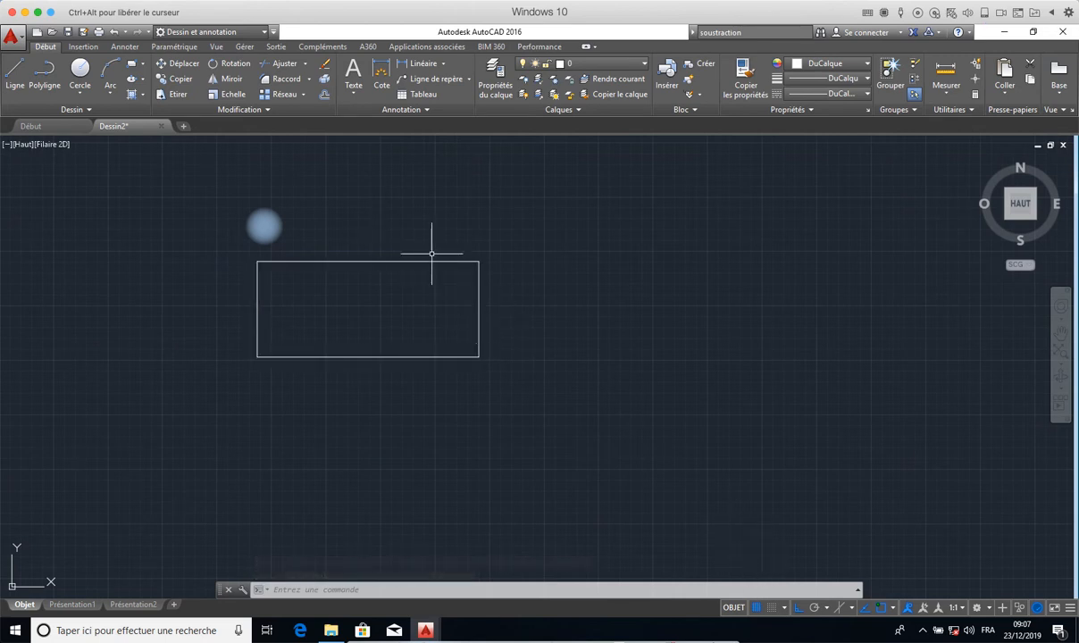
# - Select the new rectangle, view the grip options at the midpoint of its right edge, and clear the selection
pyautogui.click(482, 314)
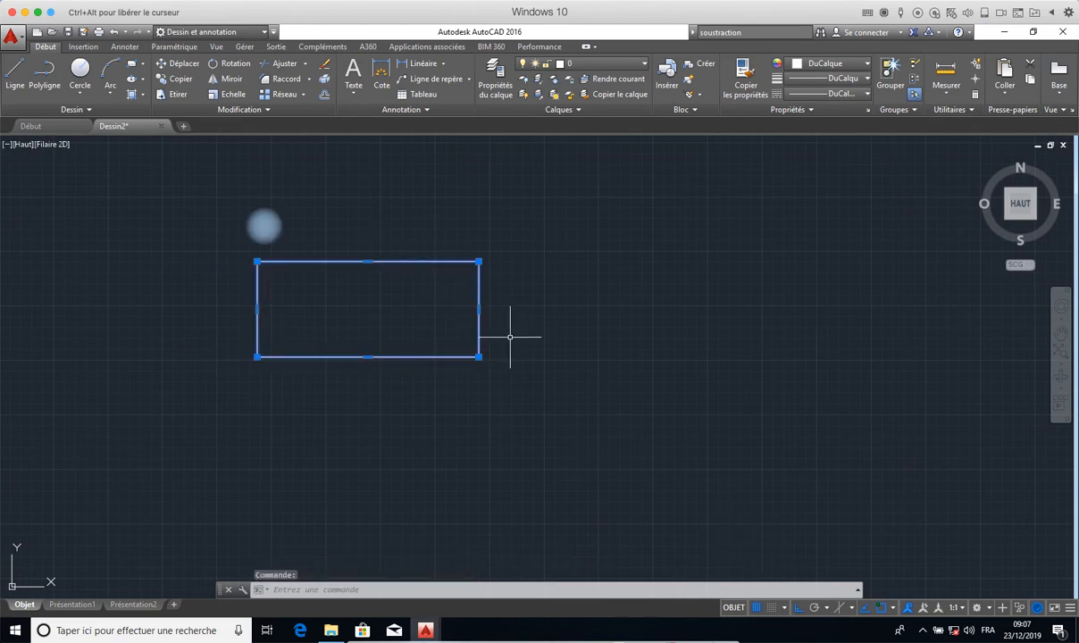
pyautogui.moveTo(479, 310)
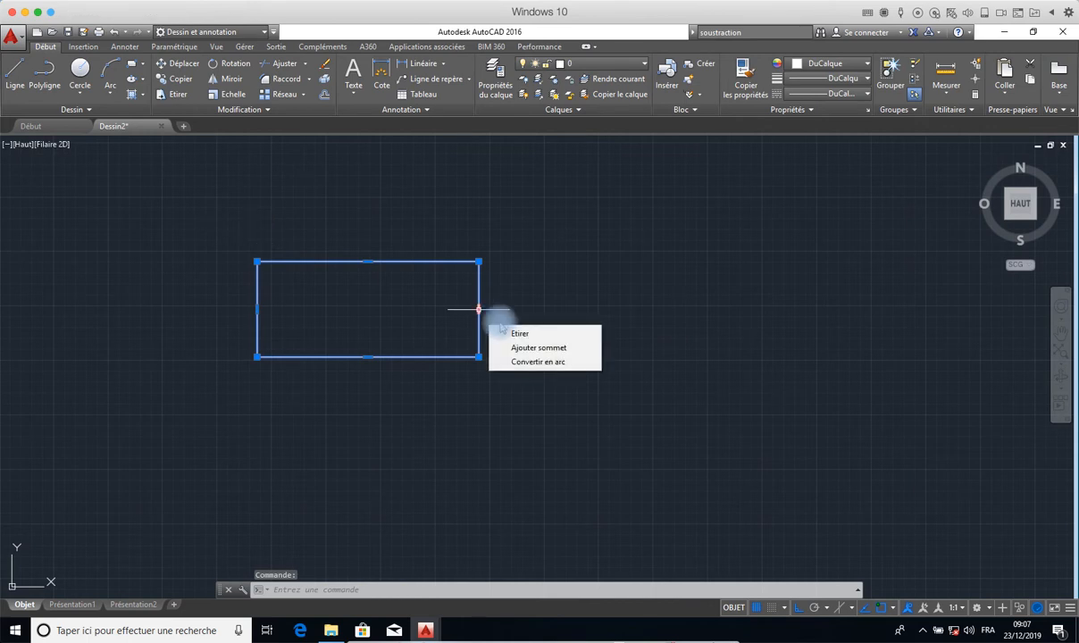
pyautogui.press('Escape')
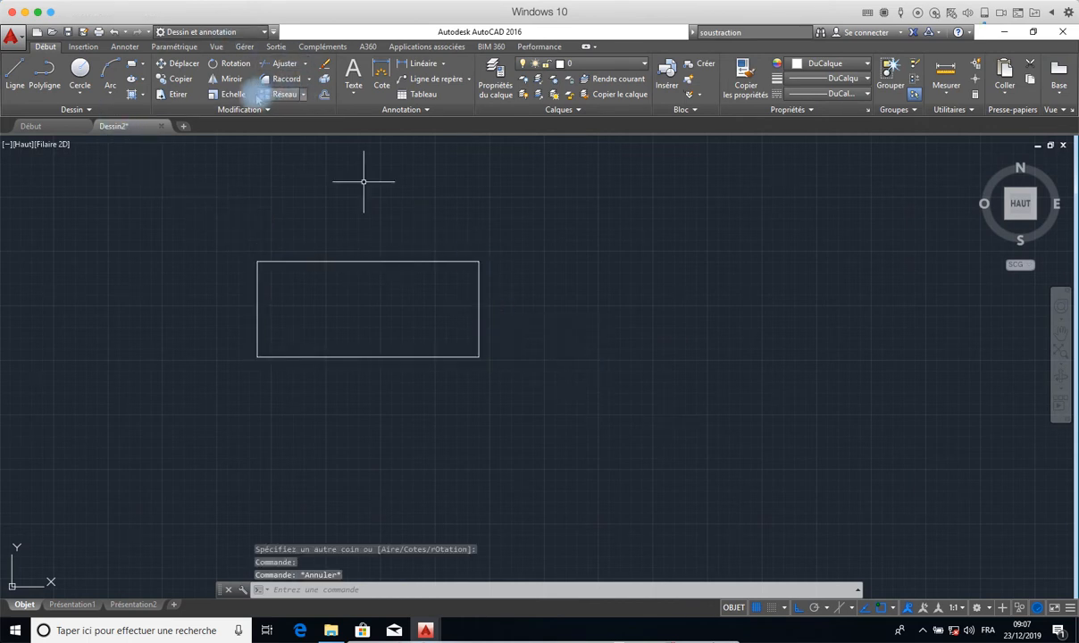
# - Try to stretch the rectangle horizontally with Etirer, selecting it as a whole and using its right edge's midpoint as base point
pyautogui.click(179, 94)
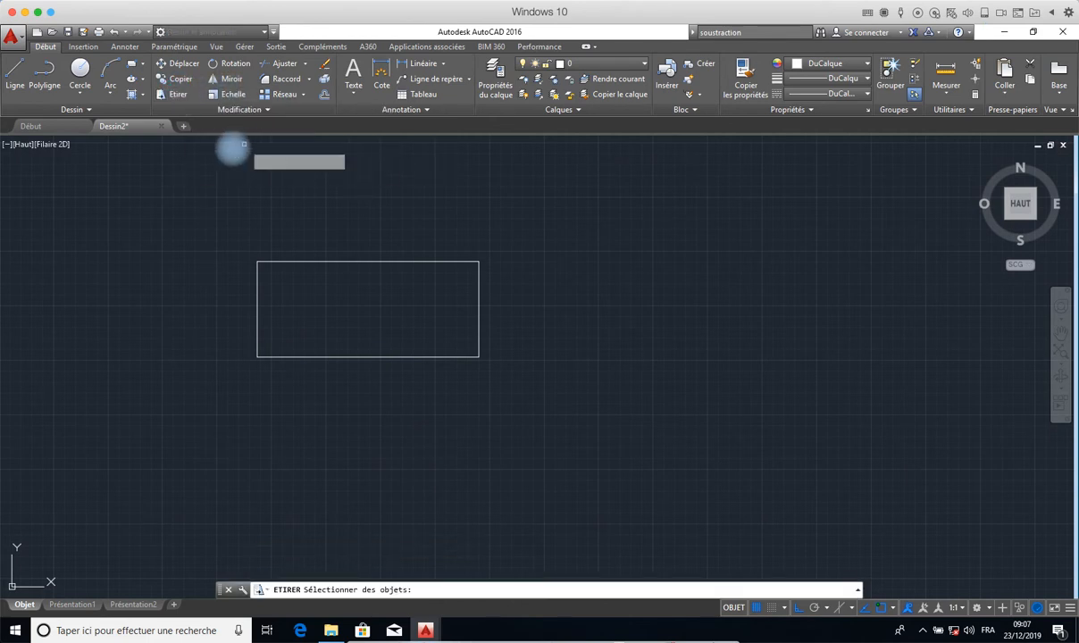
pyautogui.click(409, 265)
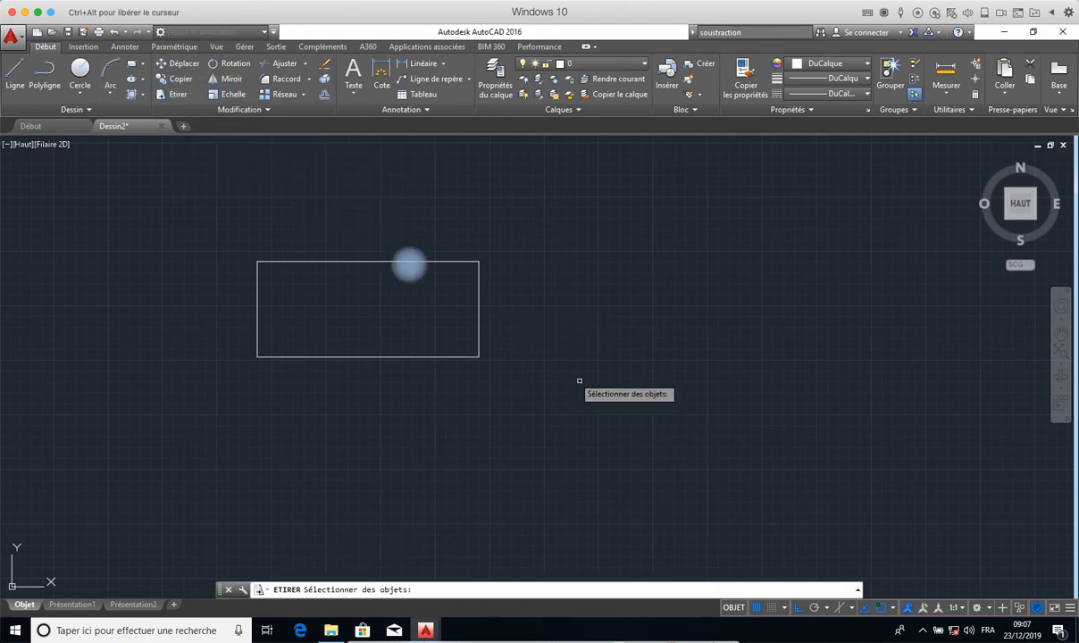
pyautogui.click(479, 309)
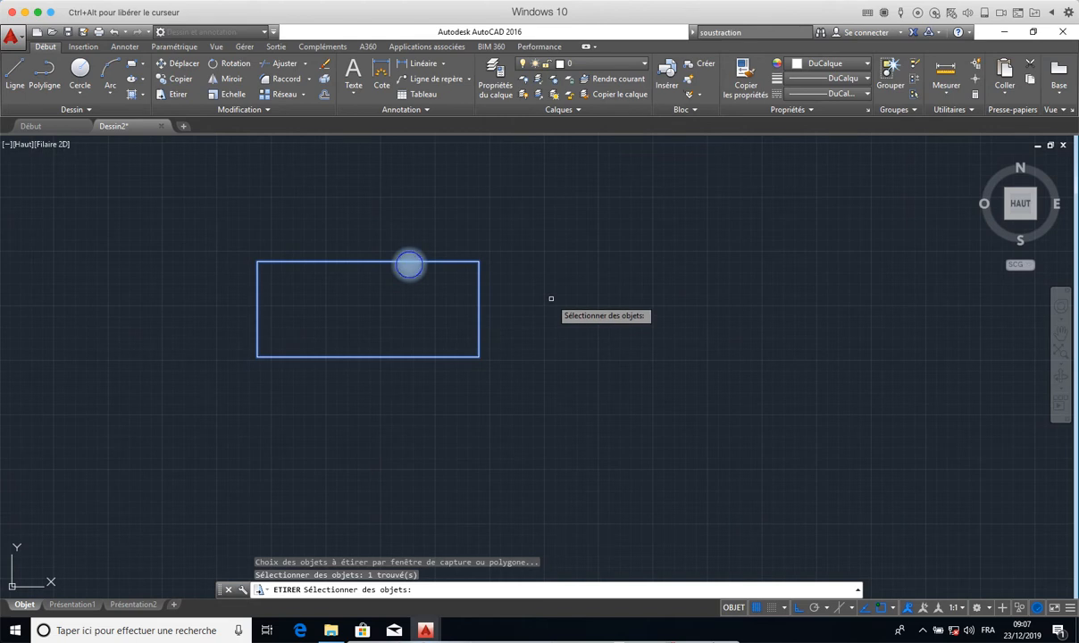
pyautogui.press('Return')
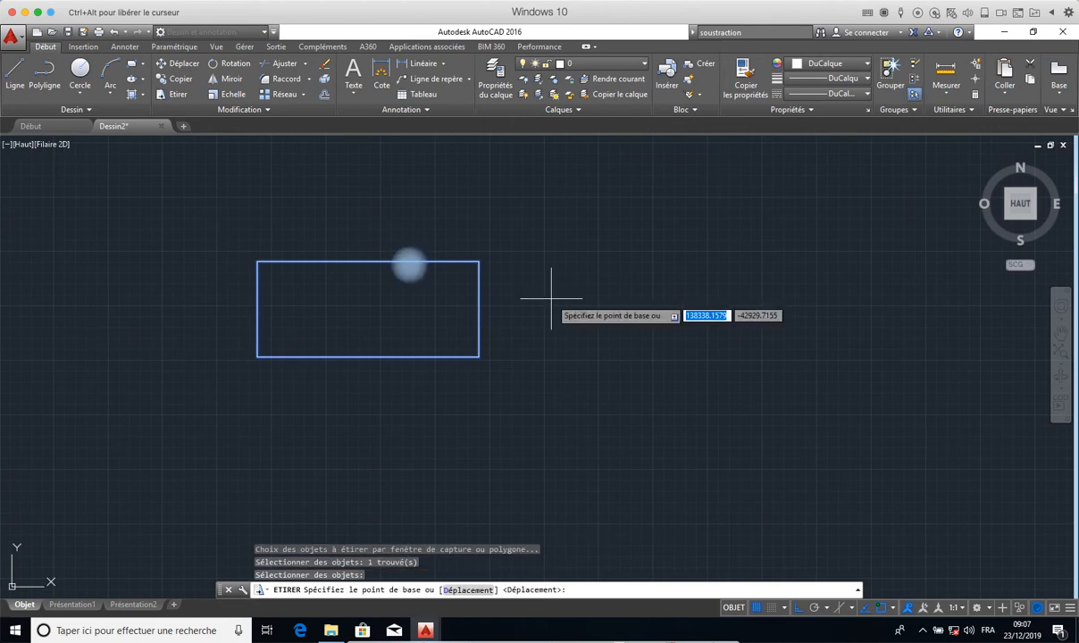
pyautogui.click(477, 310)
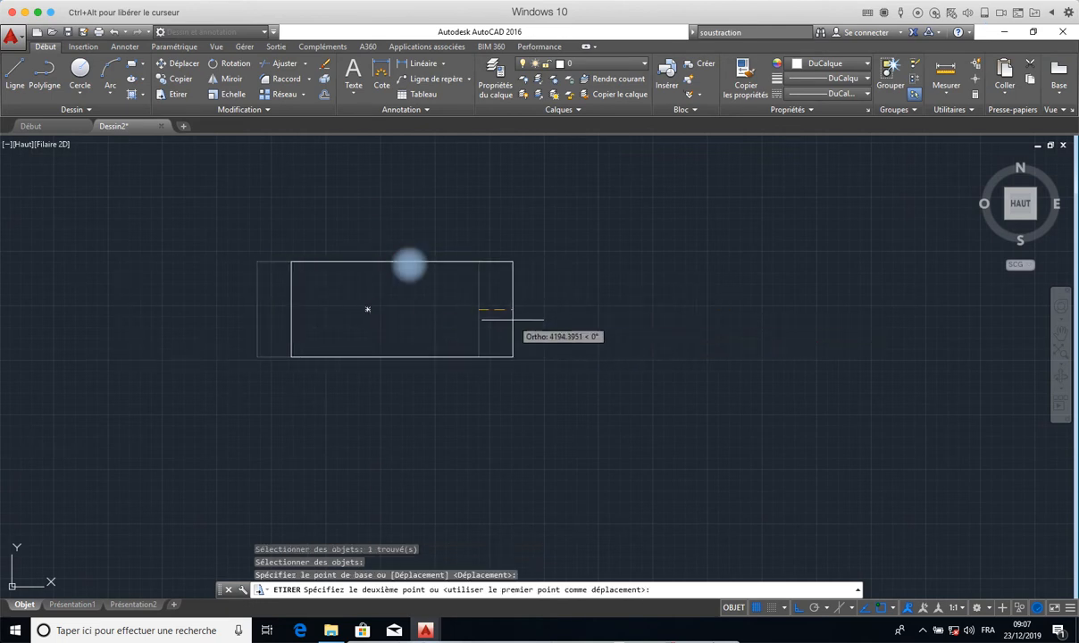
pyautogui.press('Escape')
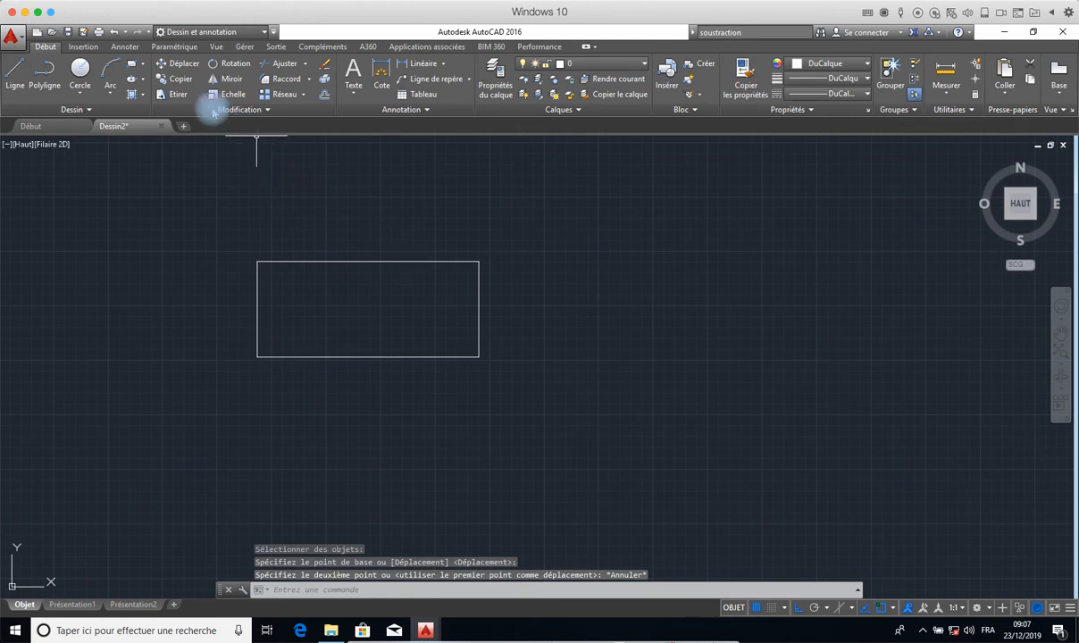
# - Displace the whole rectangle about 29000 units to the right with Etirer, using its right edge's midpoint as base point
pyautogui.click(176, 96)
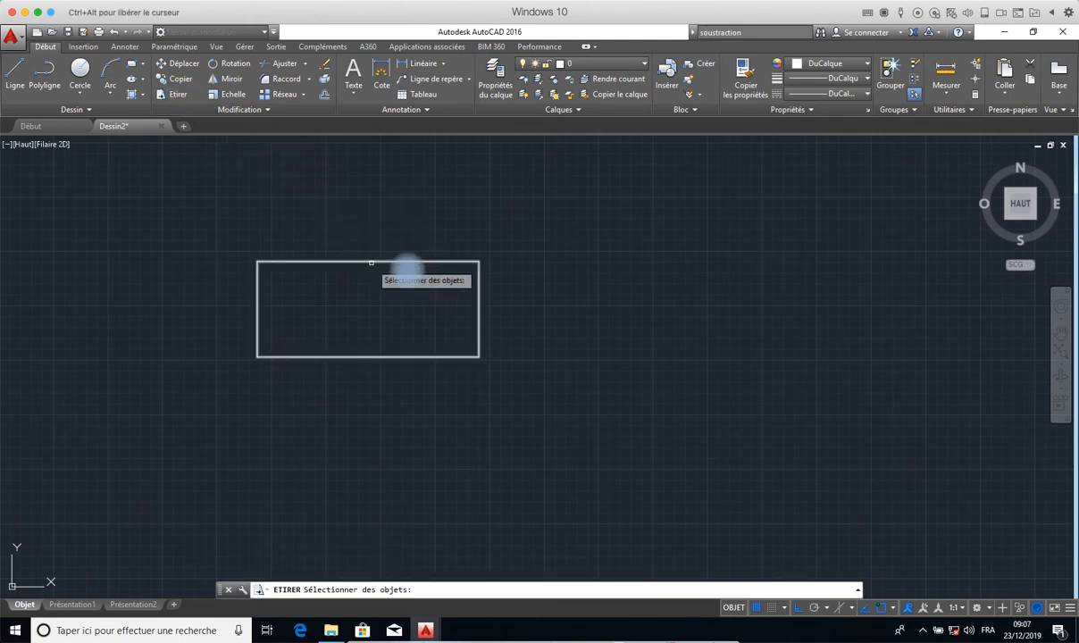
pyautogui.click(370, 264)
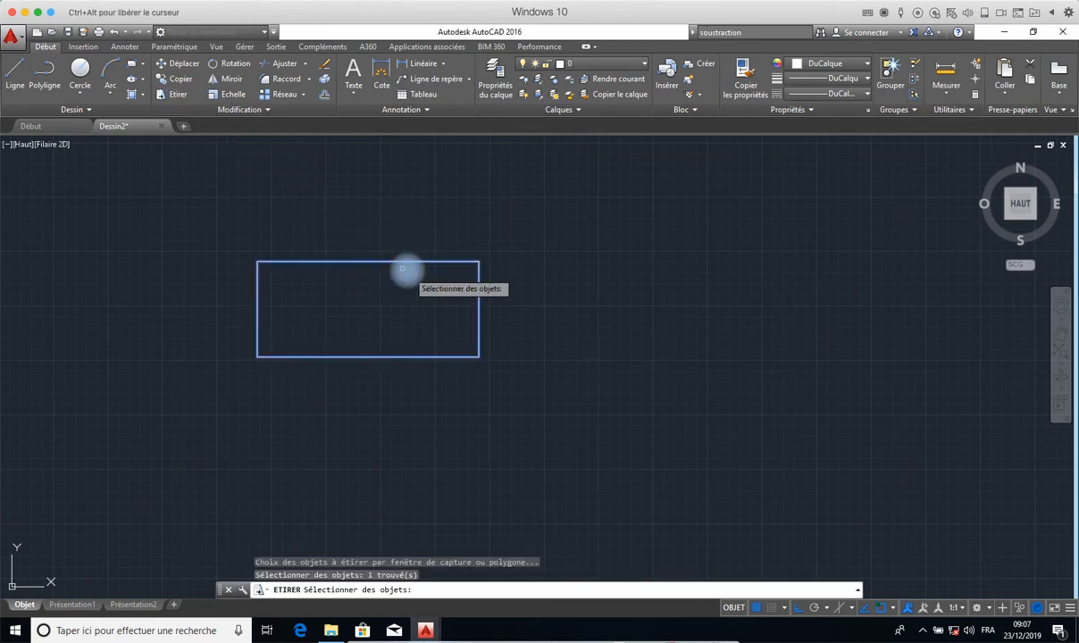
pyautogui.press('Return')
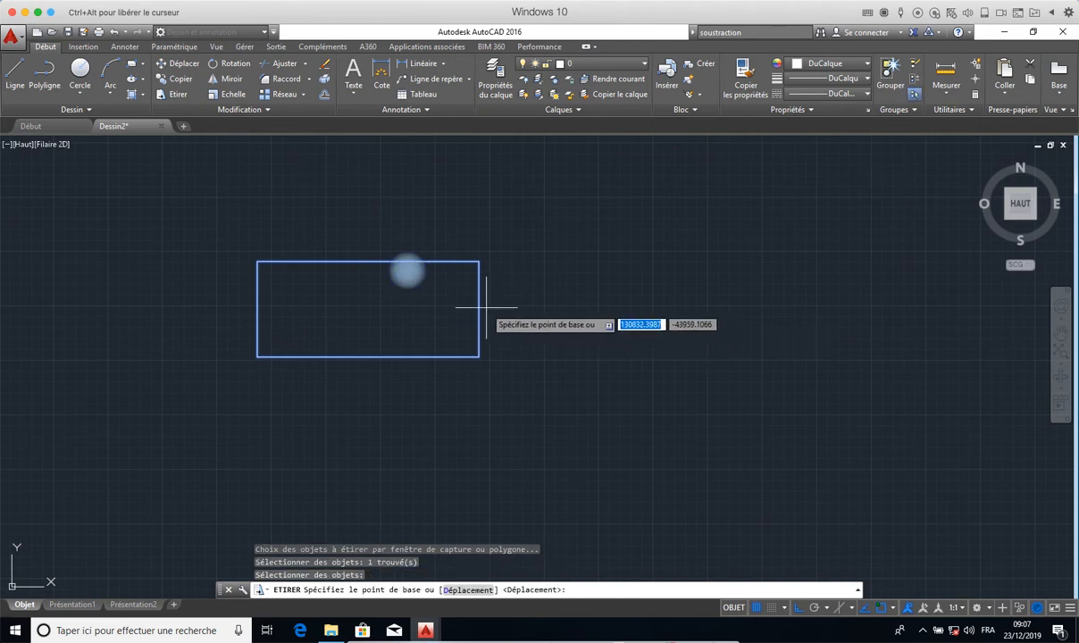
pyautogui.click(479, 310)
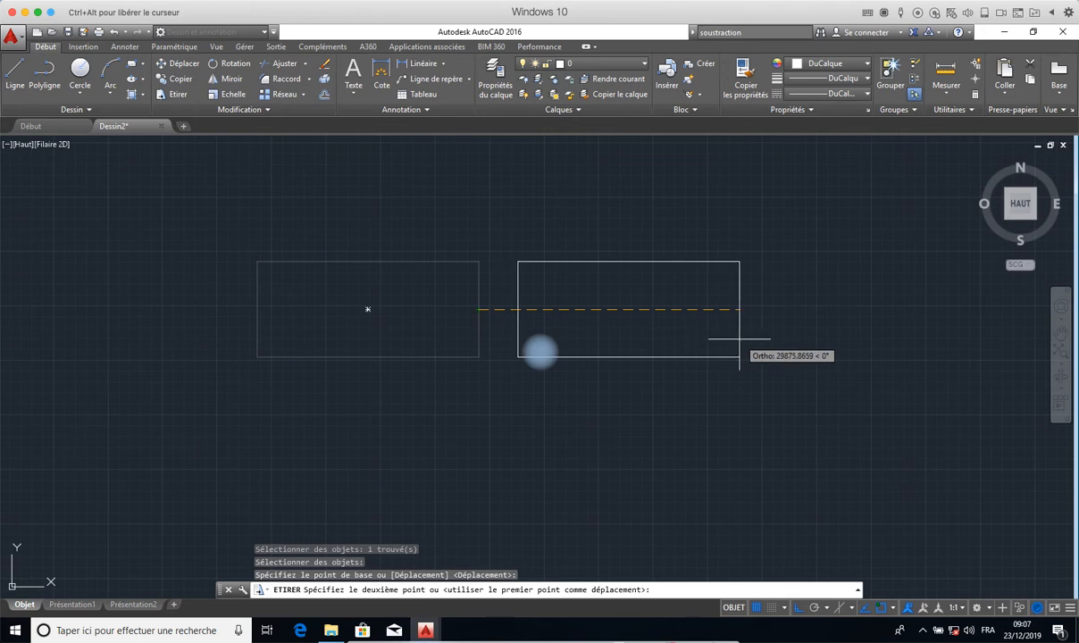
pyautogui.click(731, 338)
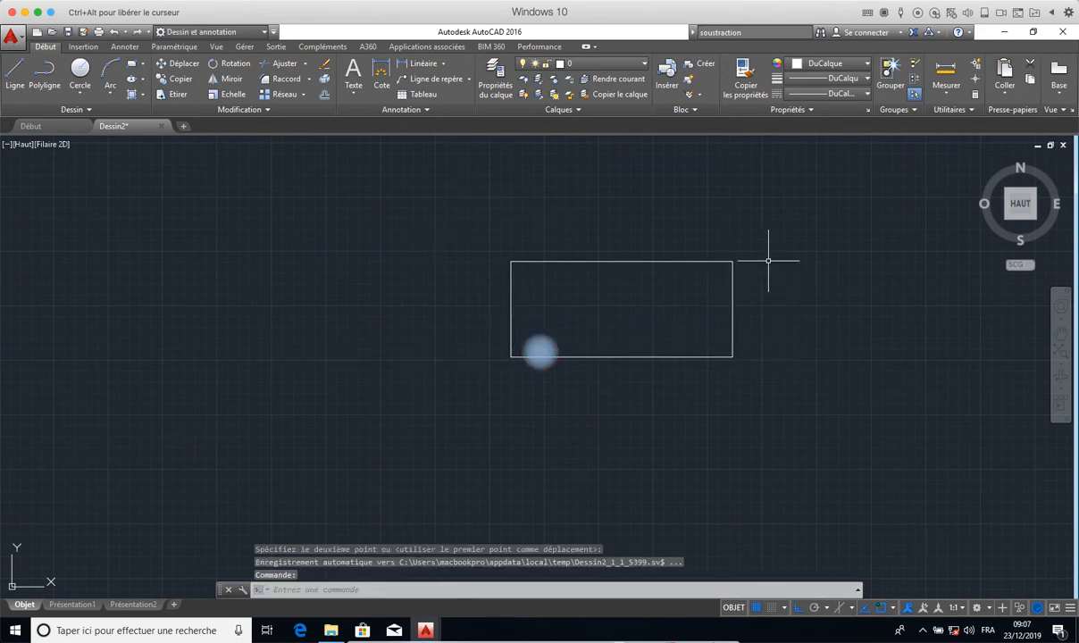
# - Select the entire rectangle with a crossing window and clear the selection
pyautogui.click(766, 225)
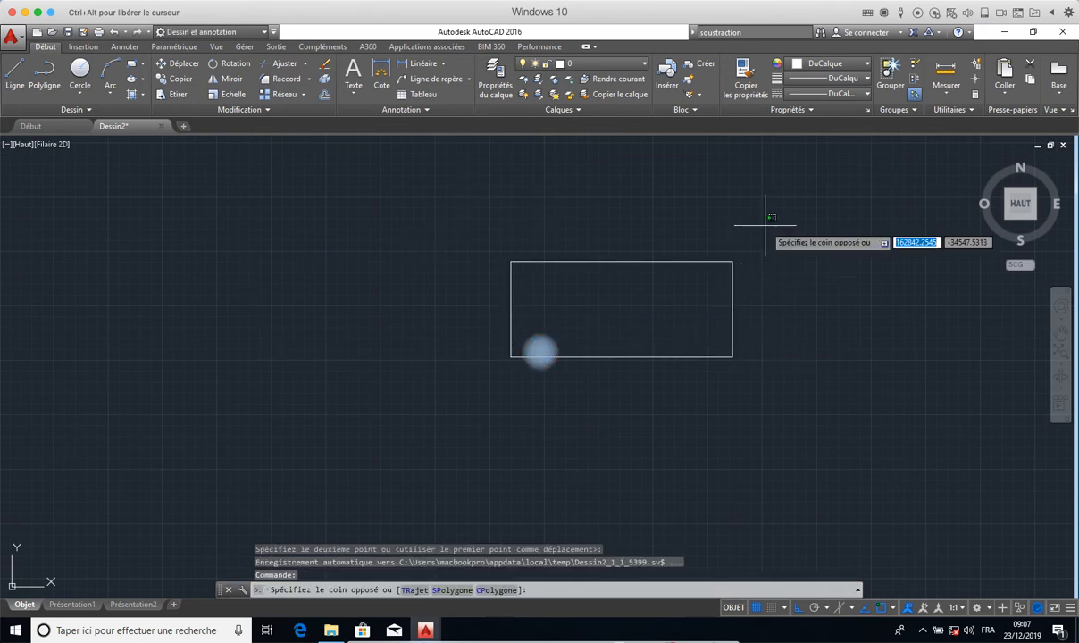
pyautogui.click(495, 398)
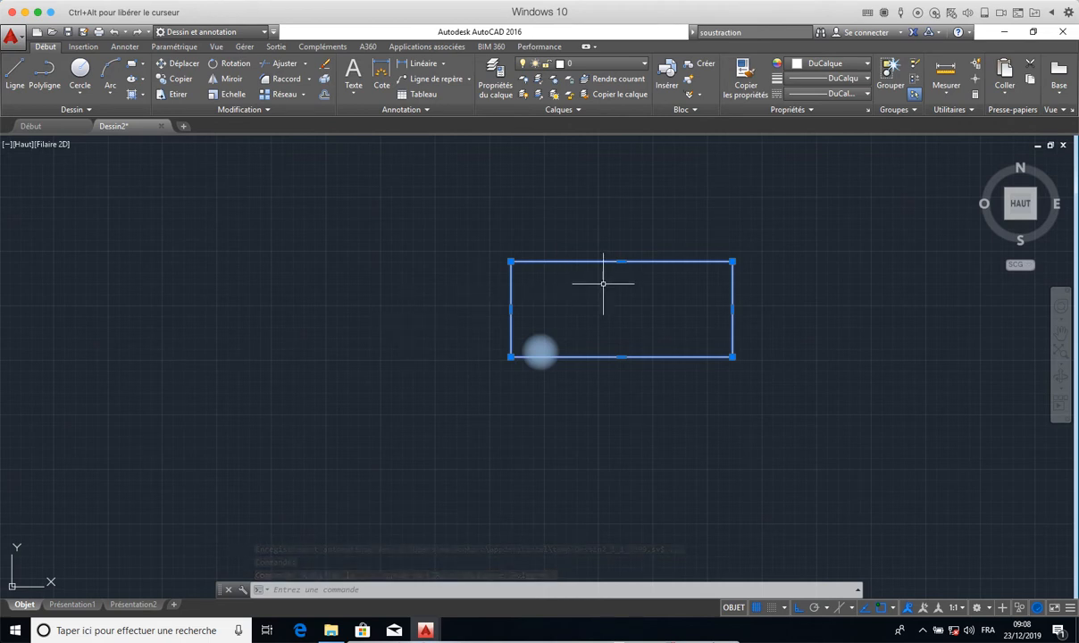
pyautogui.press('Escape')
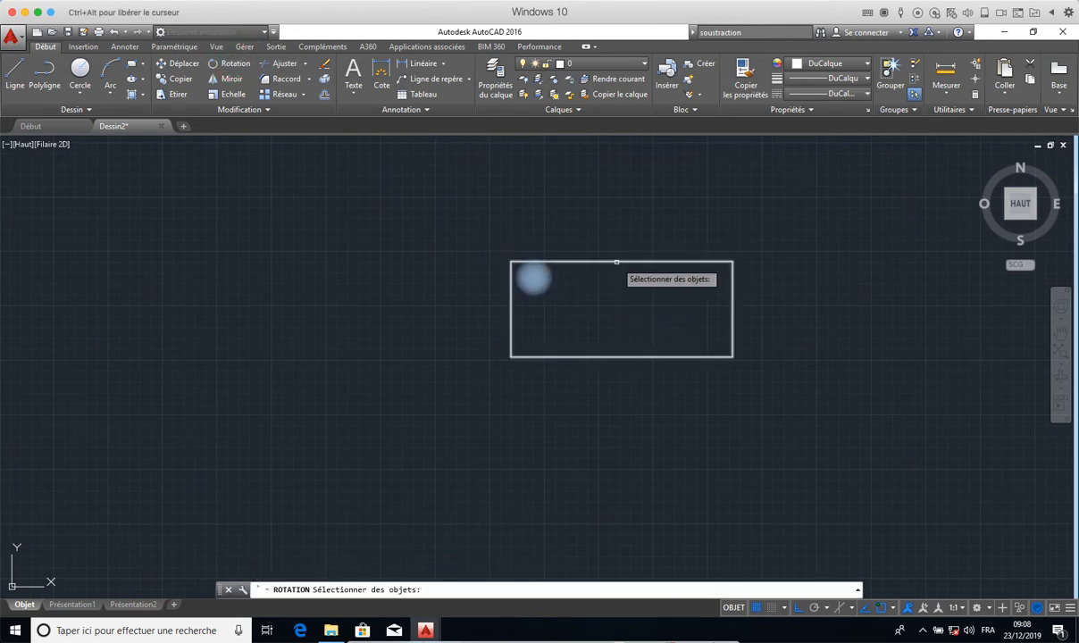
# - Rotate the rectangle 30° about its upper-left corner with the Rotation command, with ortho mode off
pyautogui.click(774, 250)
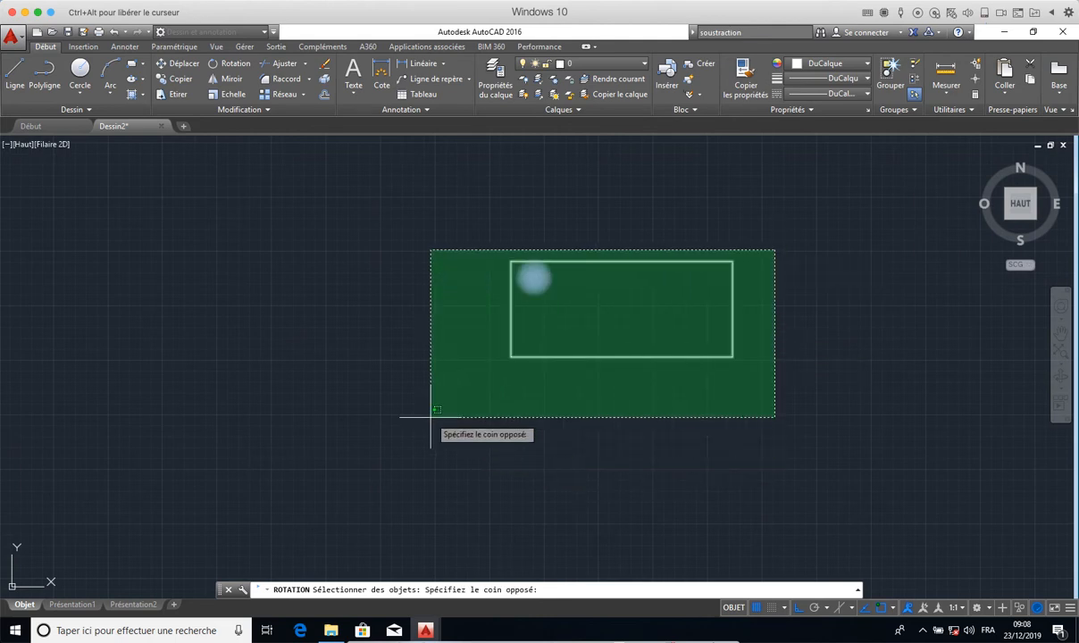
pyautogui.click(446, 377)
pyautogui.press('Return')
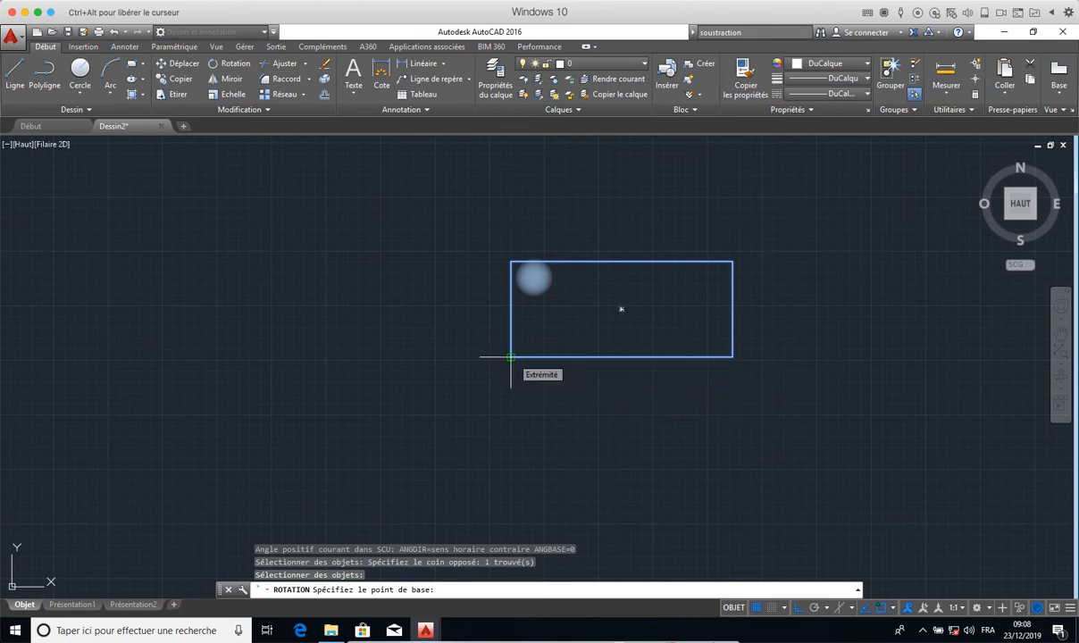
pyautogui.click(517, 261)
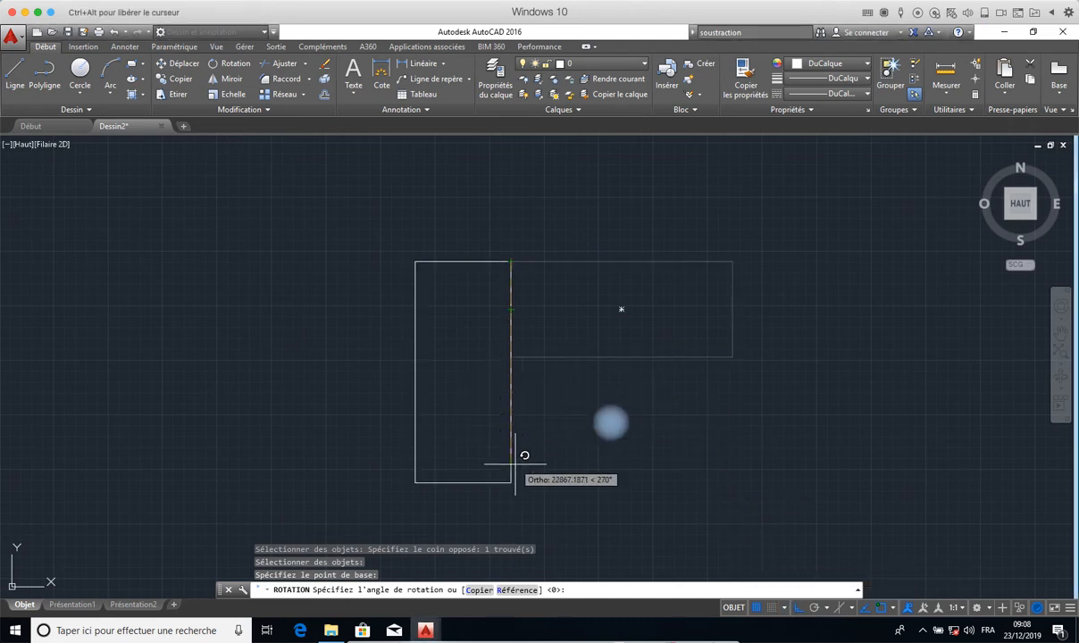
pyautogui.click(565, 479)
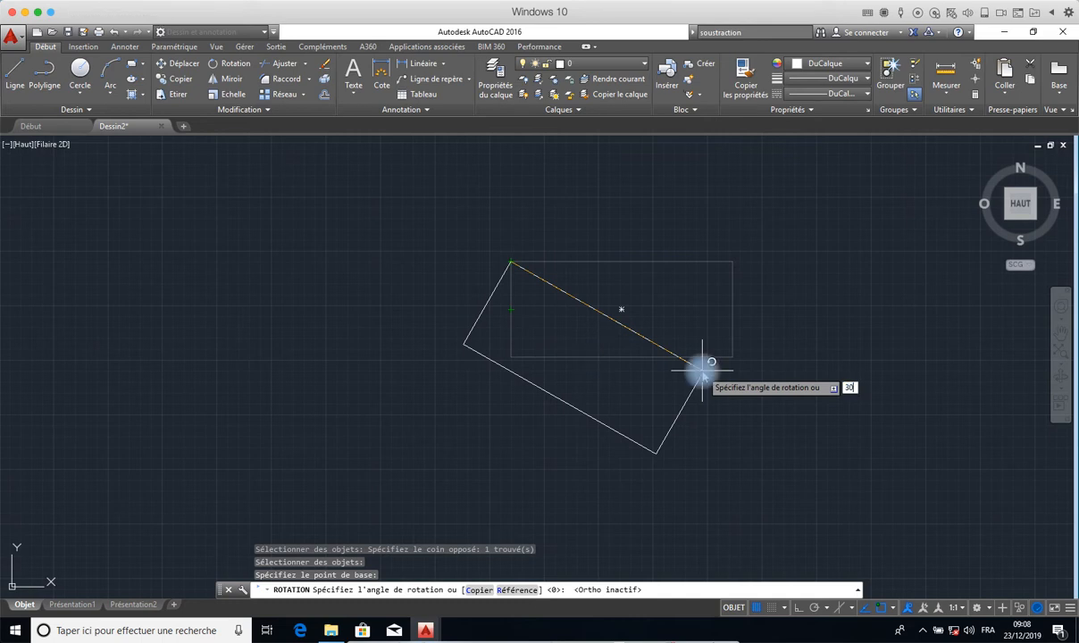
pyautogui.press('Return')
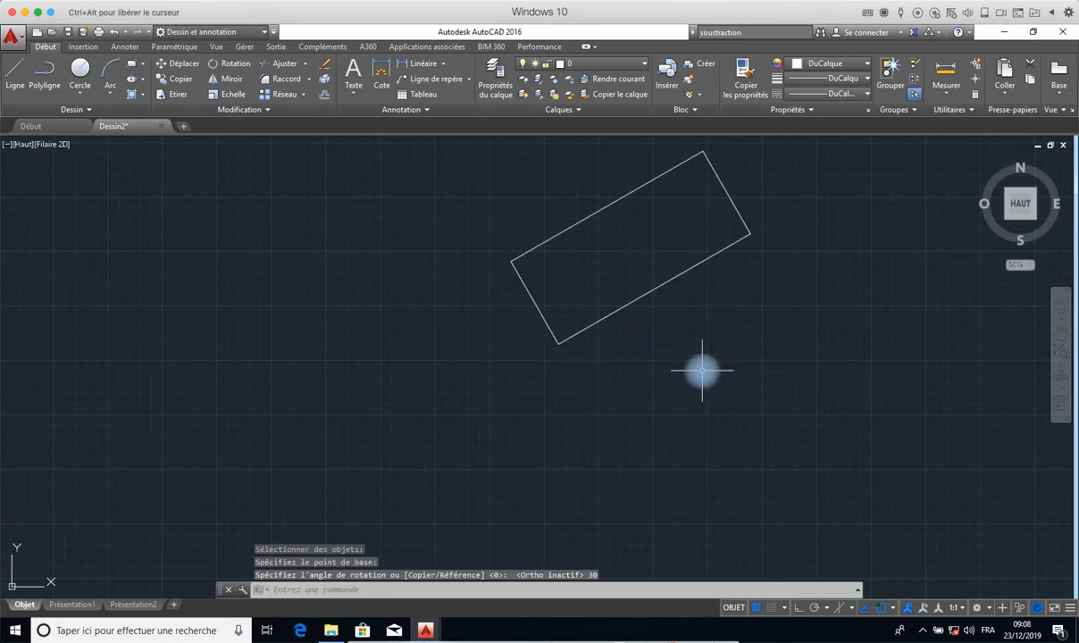
# - Turn on ortho mode and draw a horizontal line about 38000 units long rightward from the rotated rectangle's leftmost corner
pyautogui.click(15, 72)
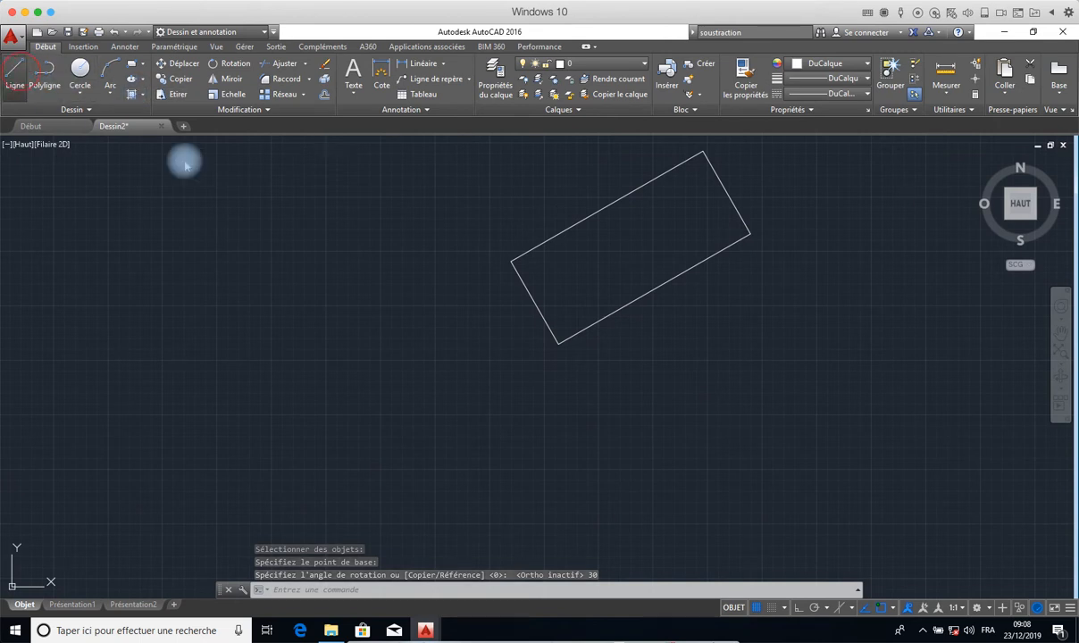
pyautogui.click(511, 263)
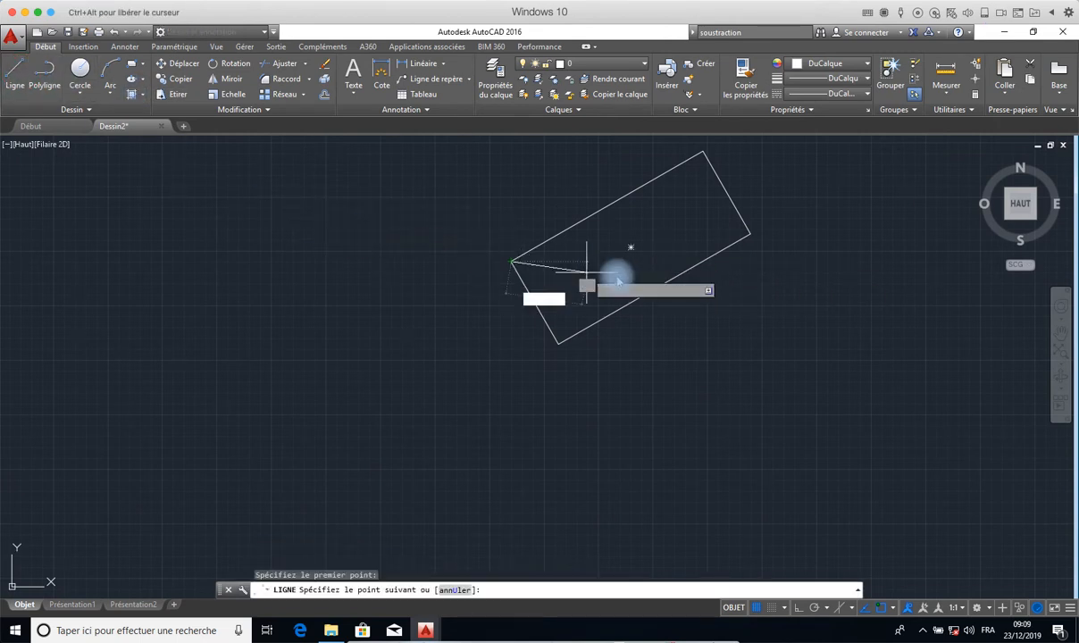
pyautogui.click(798, 608)
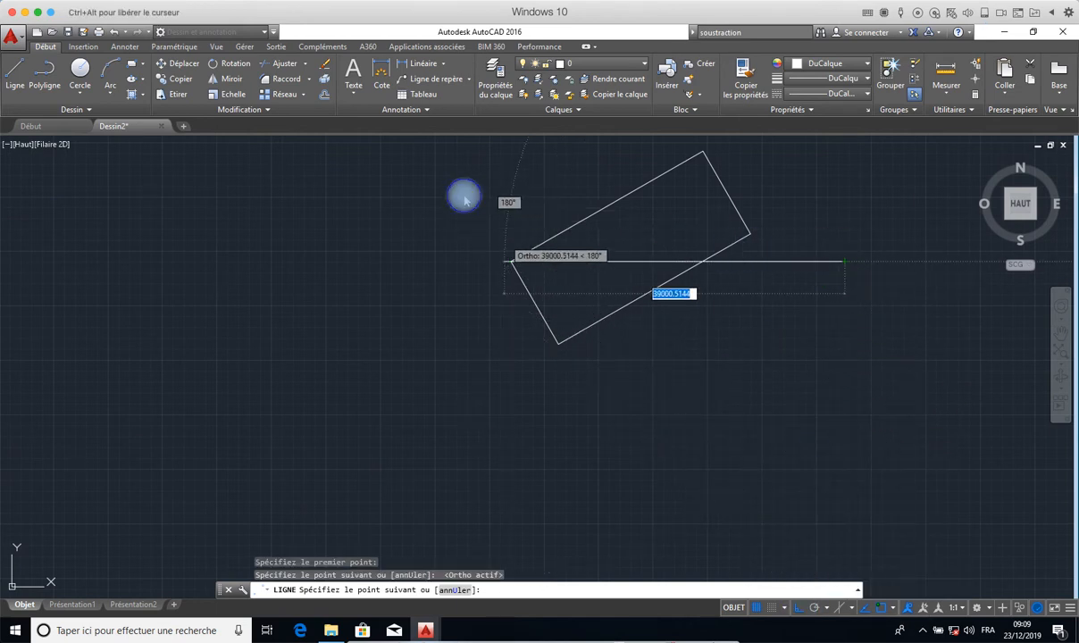
pyautogui.rightClick(521, 251)
pyautogui.click(536, 248)
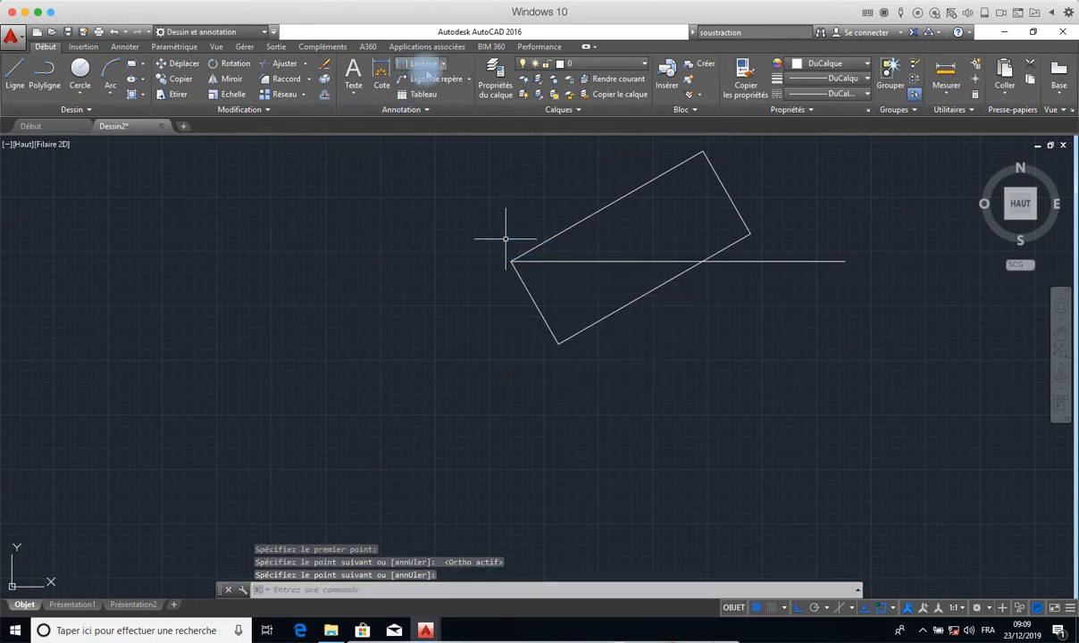
# - Add an angular dimension between the horizontal line and the rectangle's upper long edge, placing its arc beyond the rectangle
pyautogui.click(443, 67)
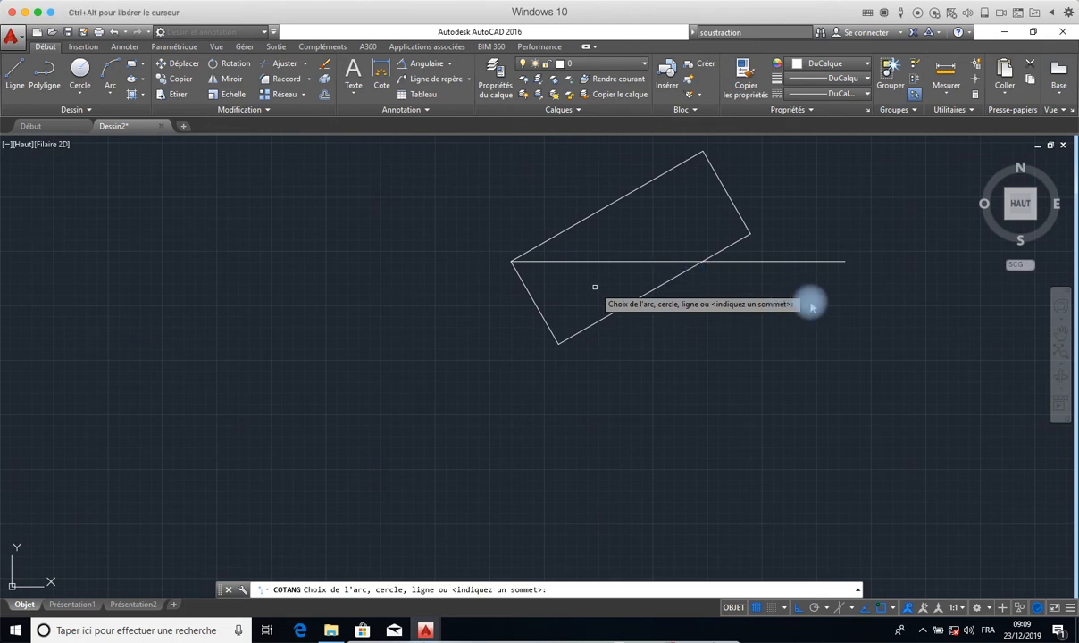
pyautogui.click(784, 261)
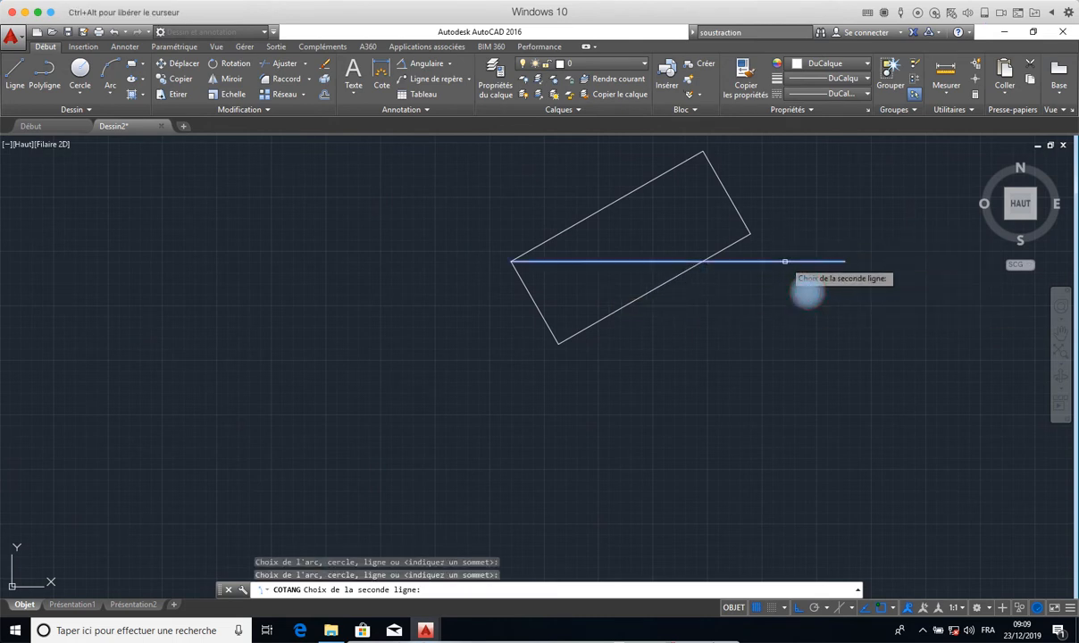
pyautogui.click(618, 200)
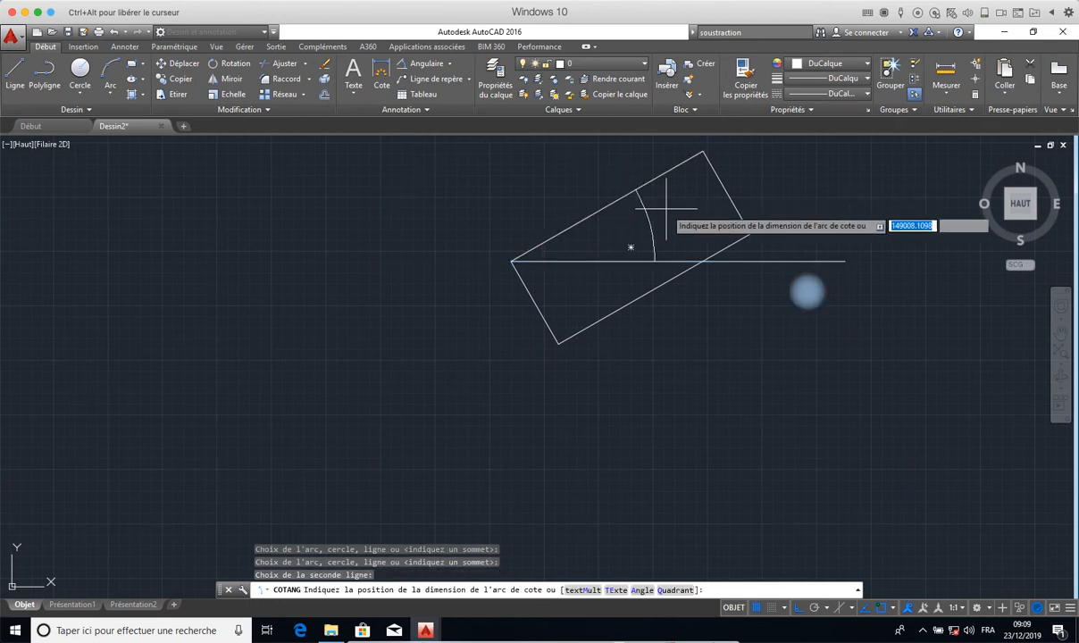
pyautogui.click(766, 215)
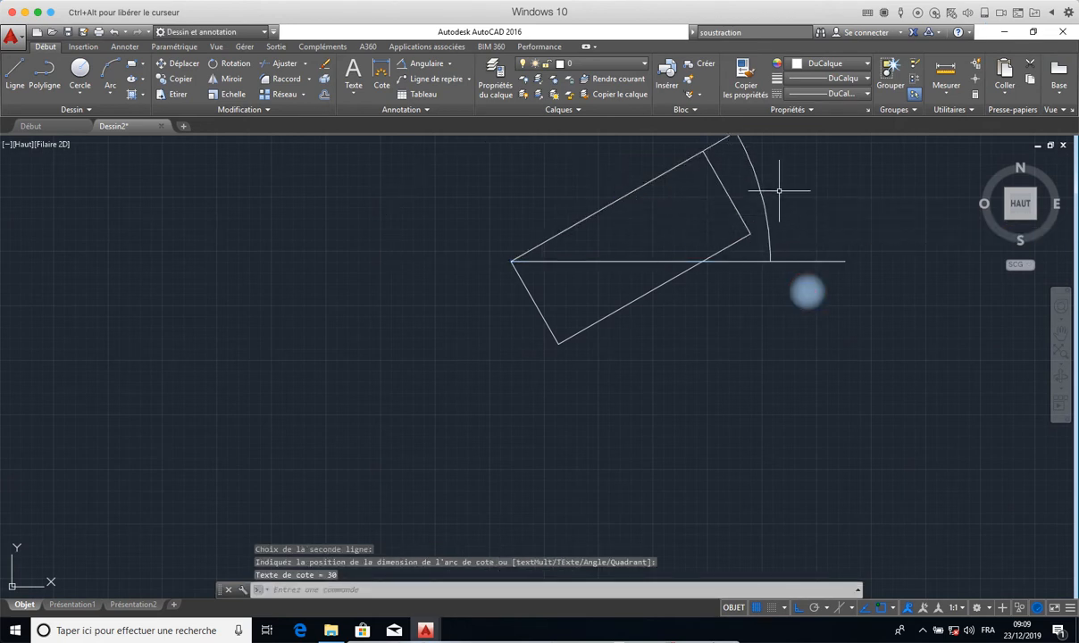
# - Examine the angular dimension's arc up close, and delete the dimension
pyautogui.moveTo(778, 191); pyautogui.dragTo(736, 375, button='middle')
pyautogui.scroll(-5, 725, 374)
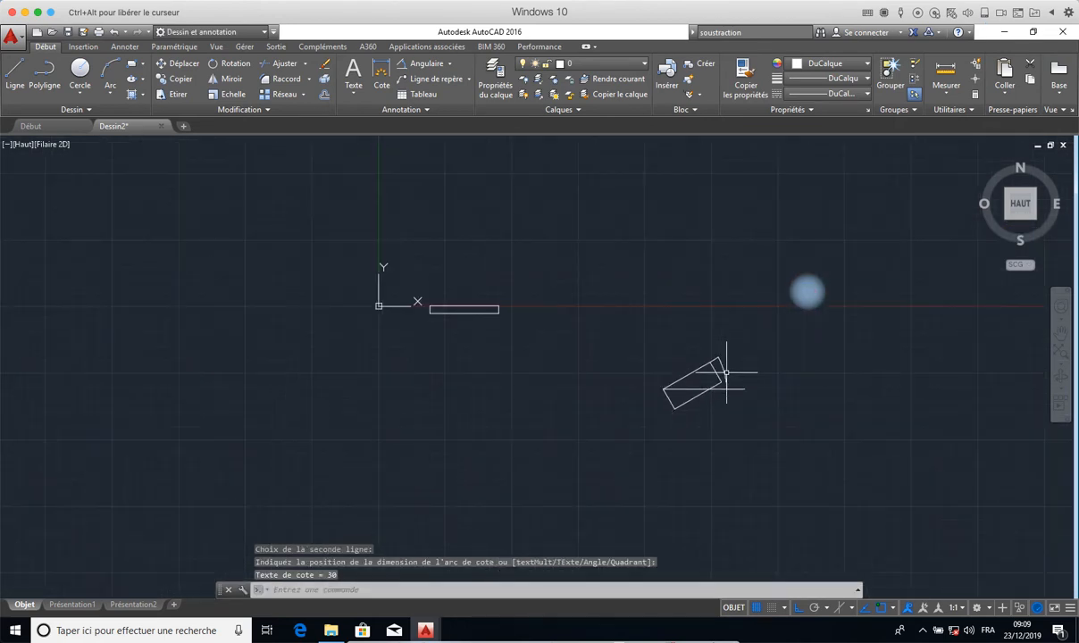
pyautogui.scroll(10, 722, 368)
pyautogui.scroll(-5, 722, 368)
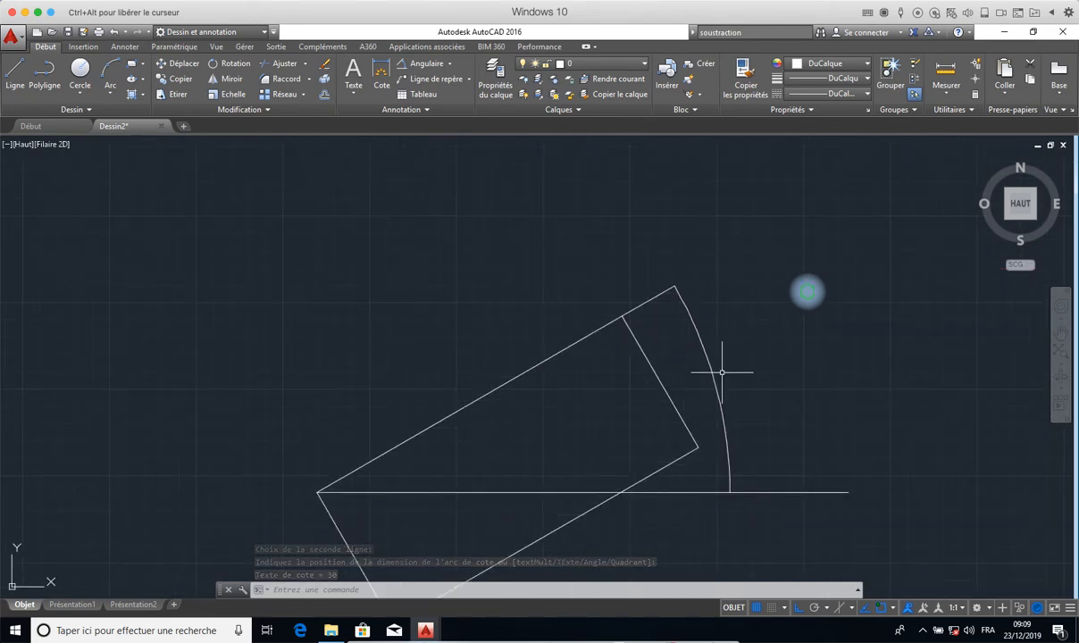
pyautogui.scroll(-5, 721, 371)
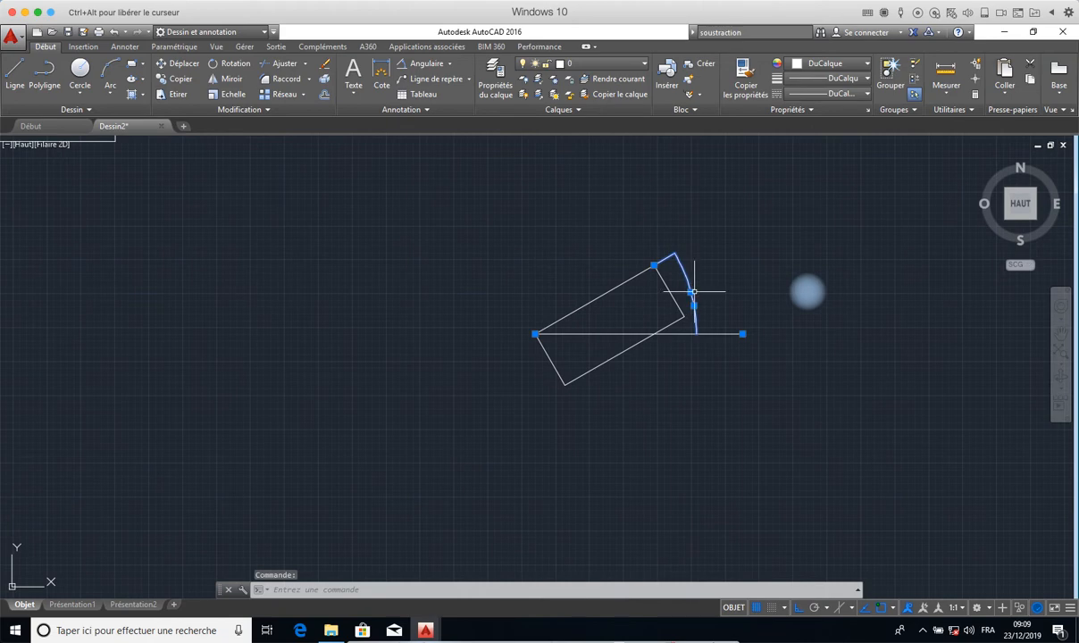
pyautogui.scroll(6, 693, 291)
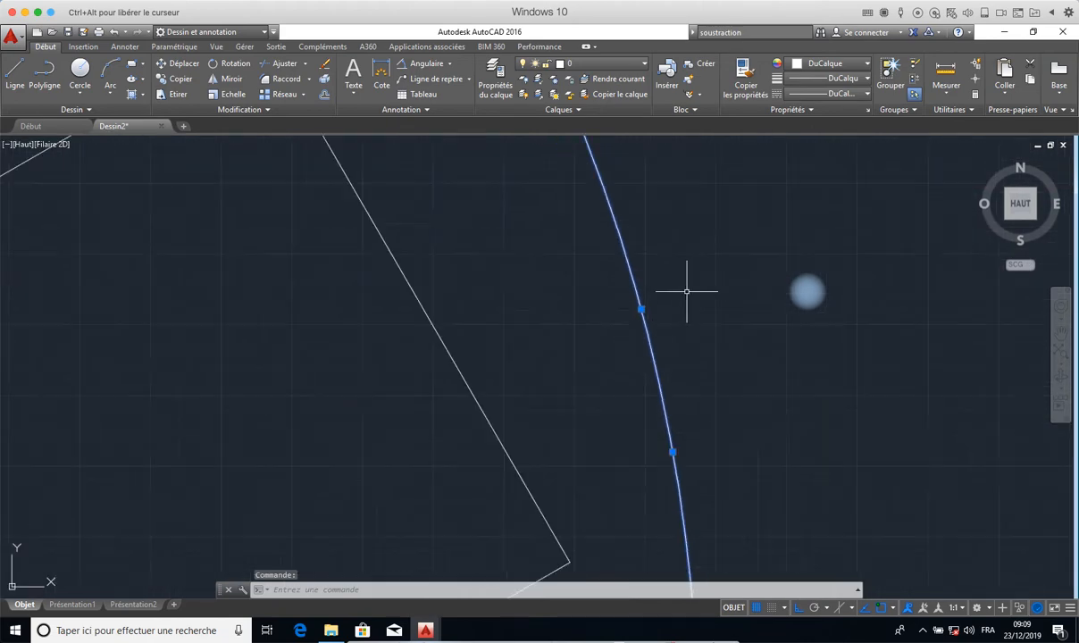
pyautogui.scroll(-8, 686, 291)
pyautogui.press('Escape')
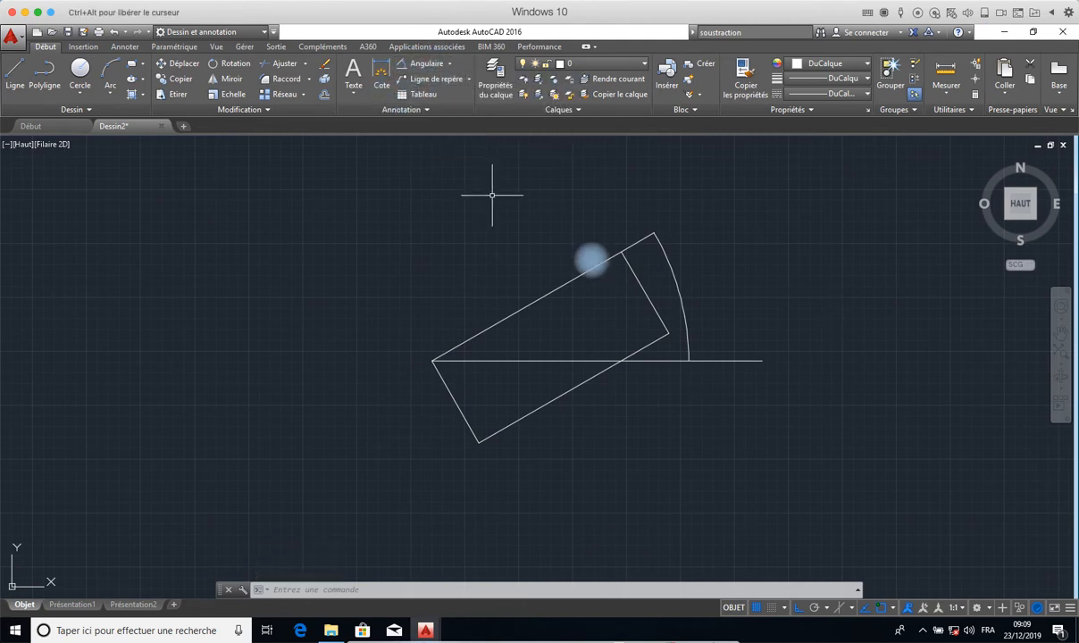
pyautogui.click(680, 296)
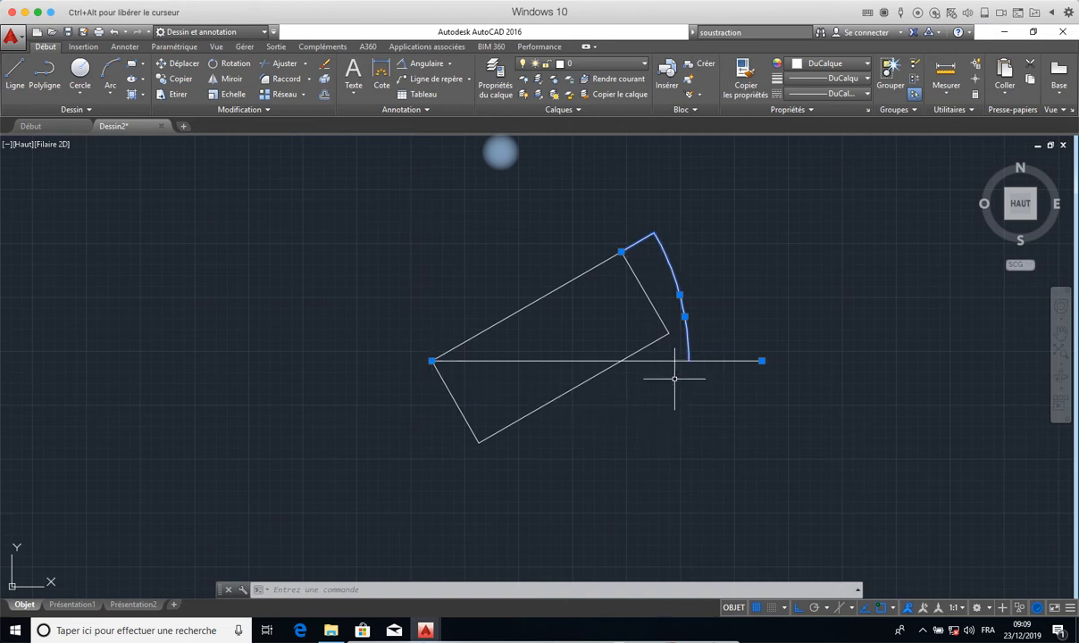
pyautogui.press('Delete')
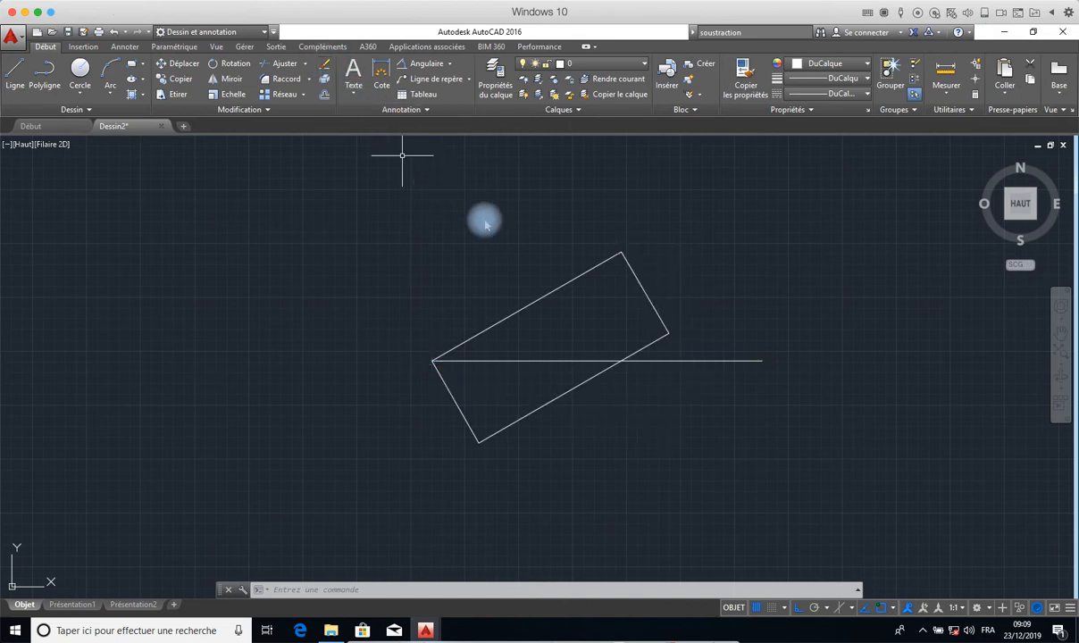
# - Undo the recent edits back through the angular dimension, the horizontal line and the 30° rotation
pyautogui.click(114, 33)
pyautogui.click(114, 33)
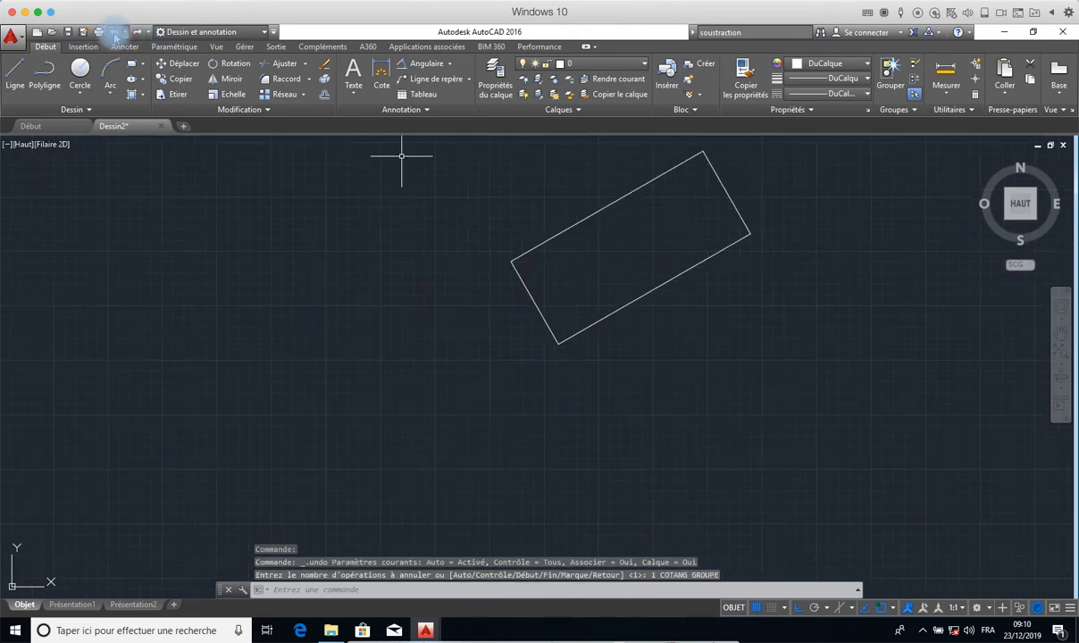
pyautogui.click(114, 34)
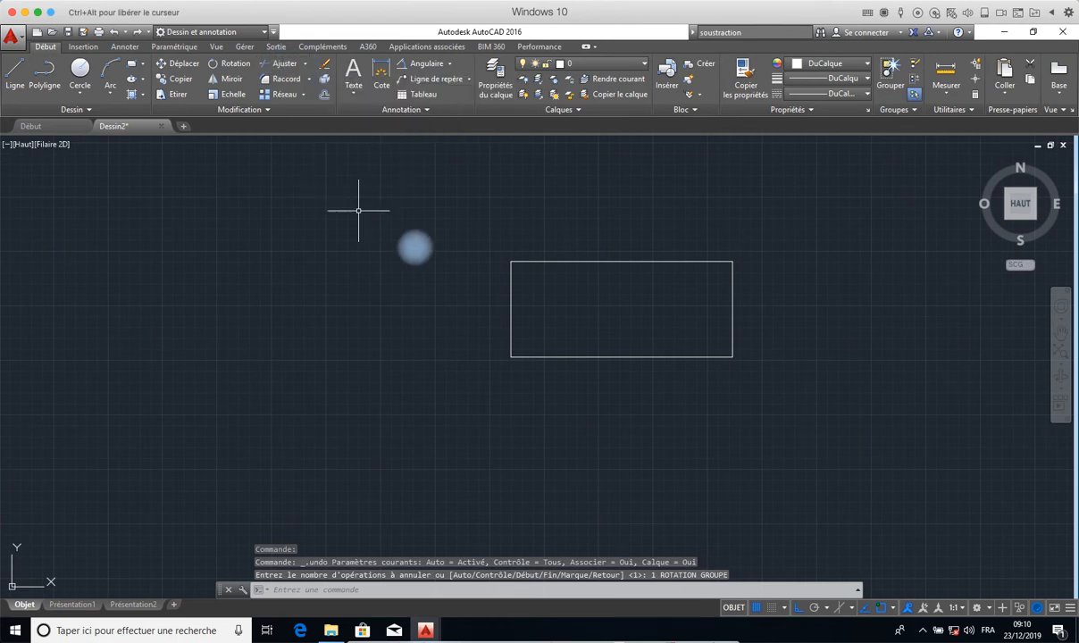
# - Draw a vertical line through the rectangle near its middle, extending past both its upper and lower edges
pyautogui.click(15, 72)
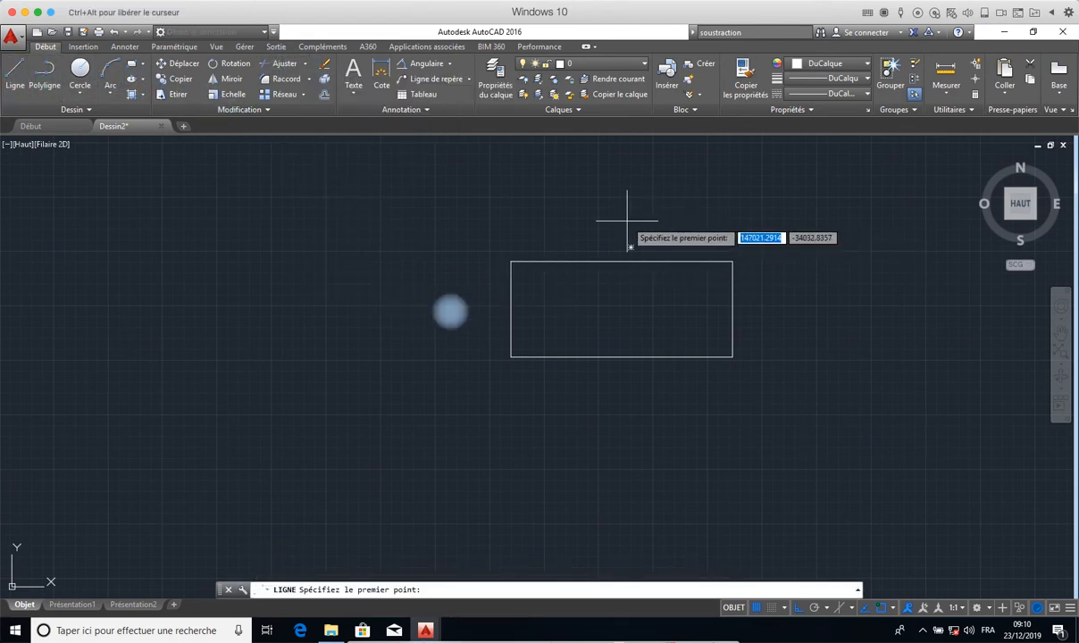
pyautogui.click(631, 247)
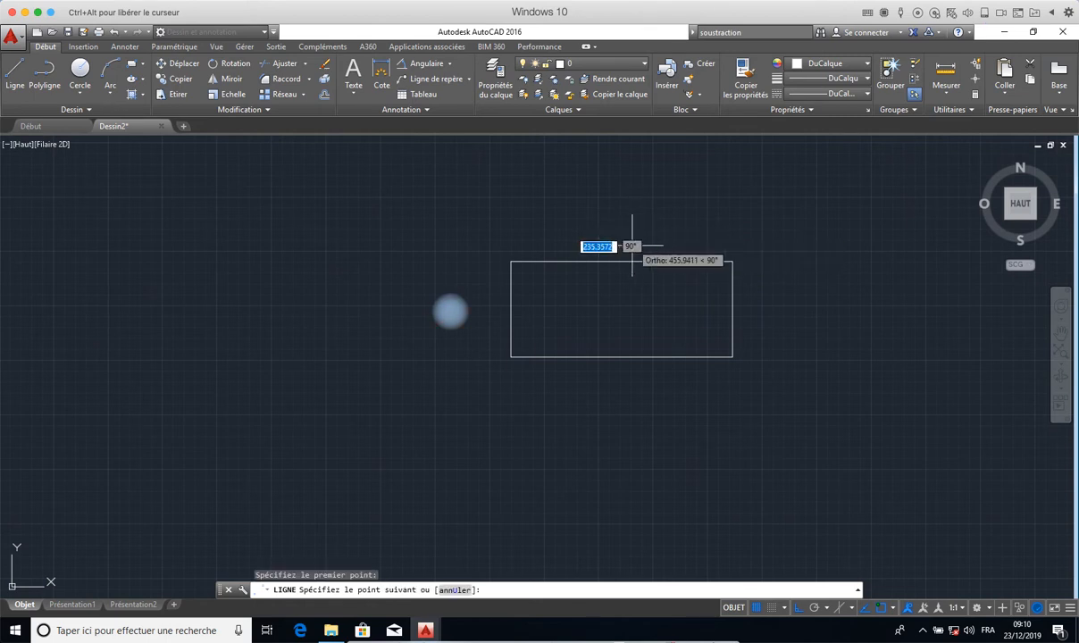
pyautogui.click(633, 408)
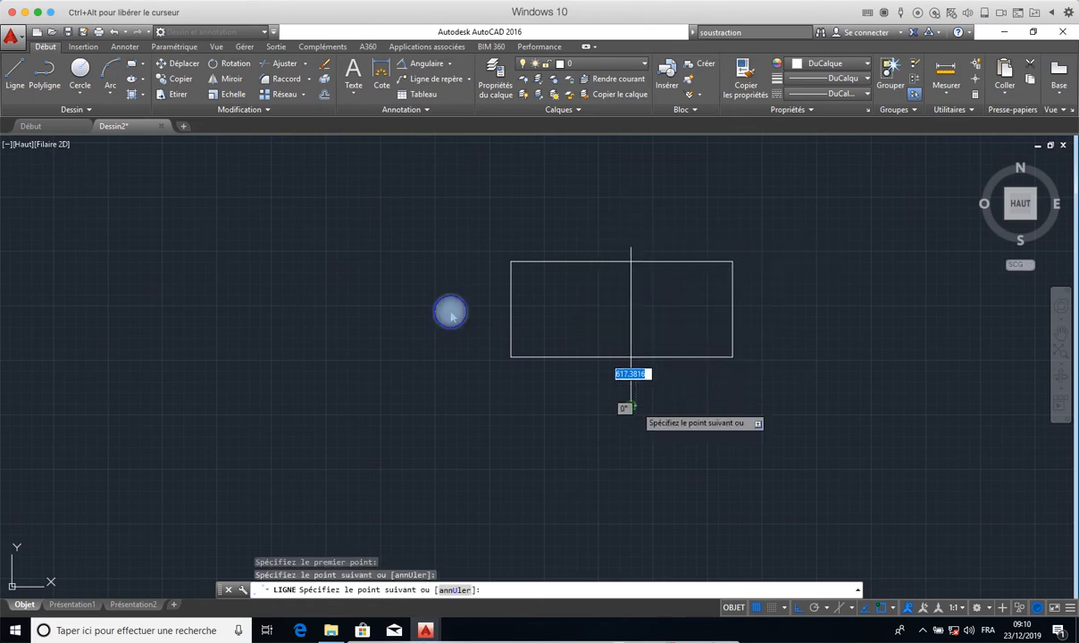
pyautogui.rightClick(635, 408)
pyautogui.click(667, 415)
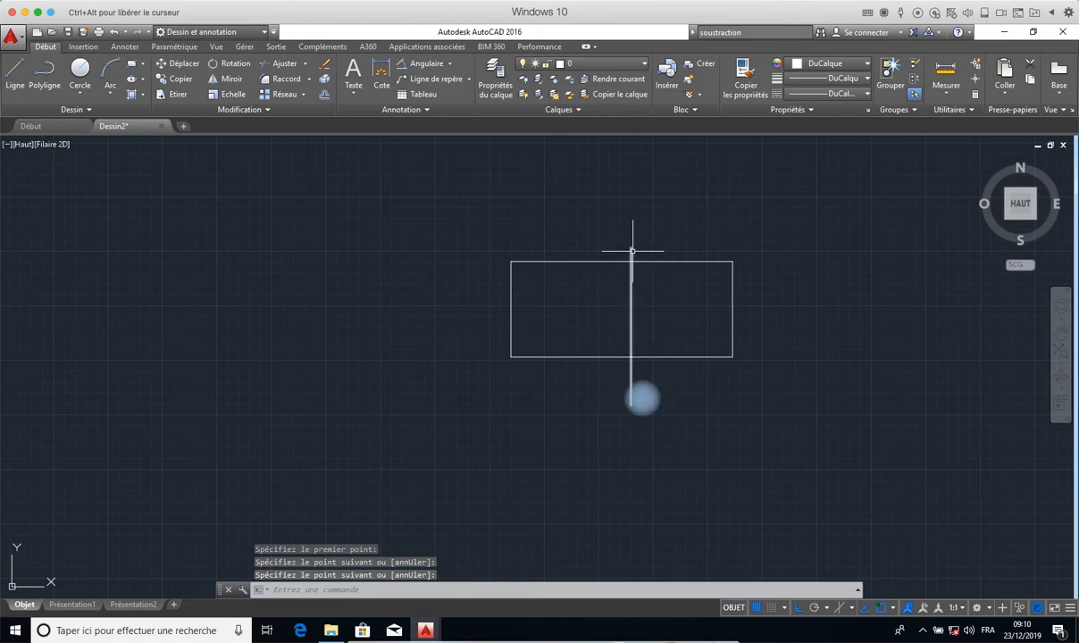
# - Trim the vertical line's ends extending above and below the rectangle, using the rectangle as the cutting edge
pyautogui.click(284, 65)
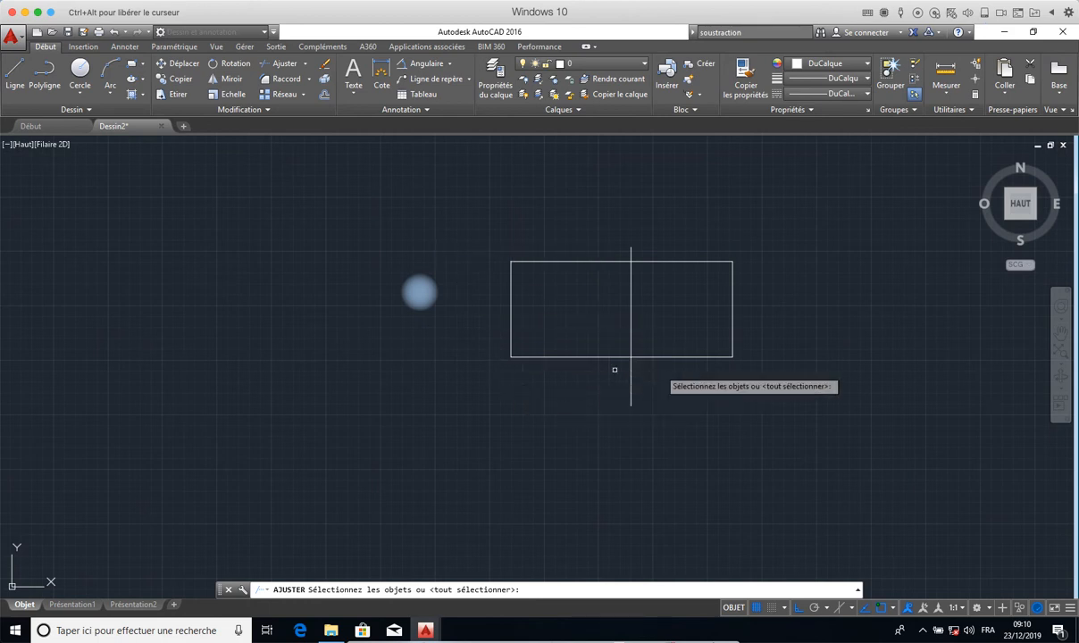
pyautogui.click(684, 356)
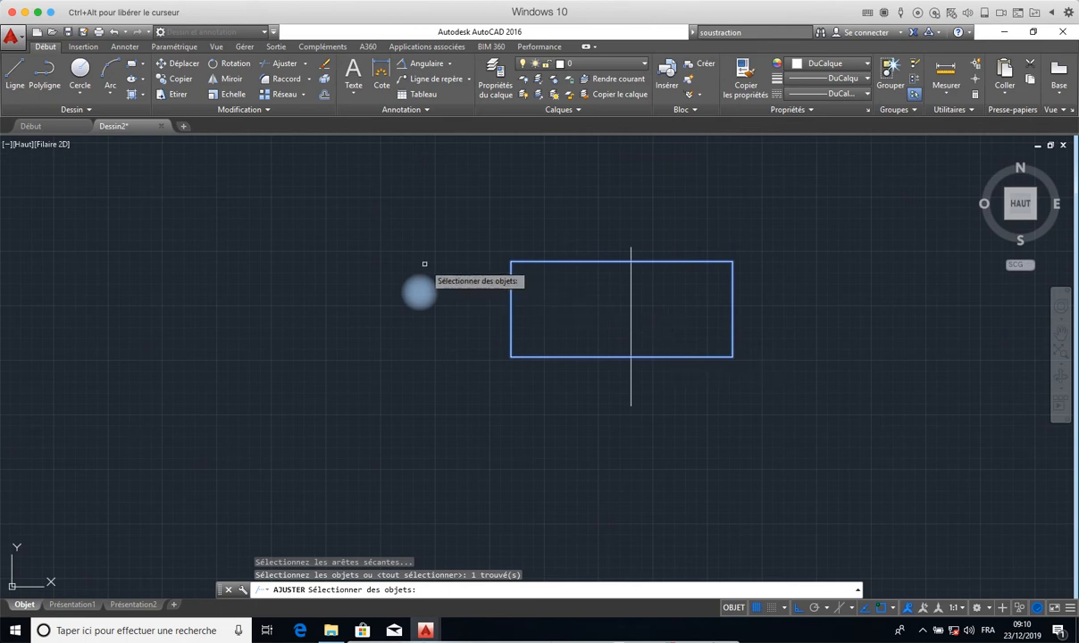
pyautogui.press('Return')
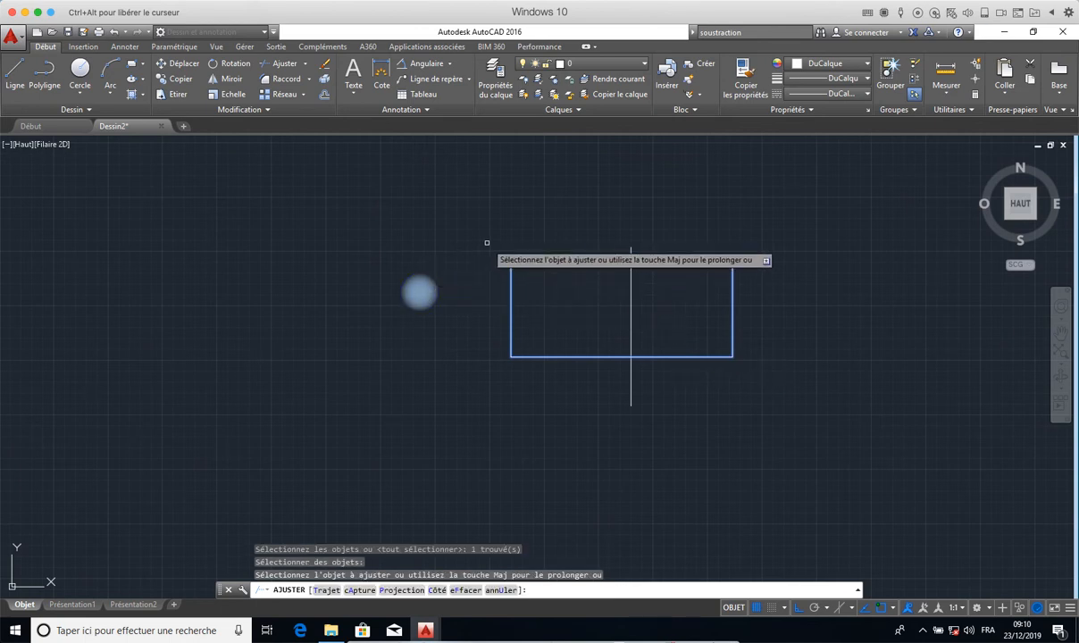
pyautogui.click(629, 255)
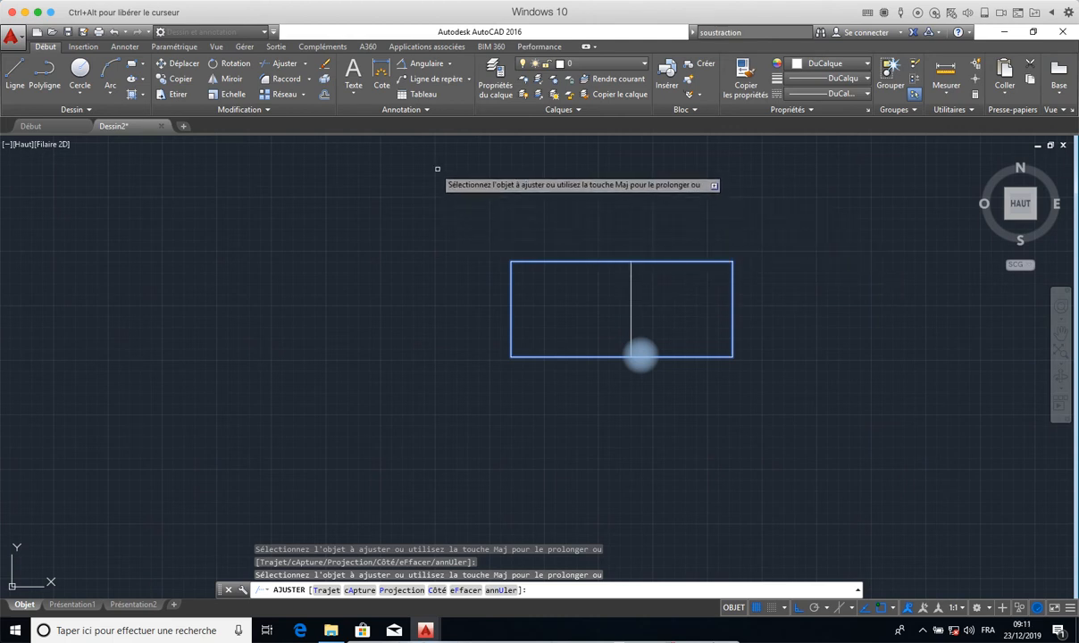
pyautogui.press('Escape')
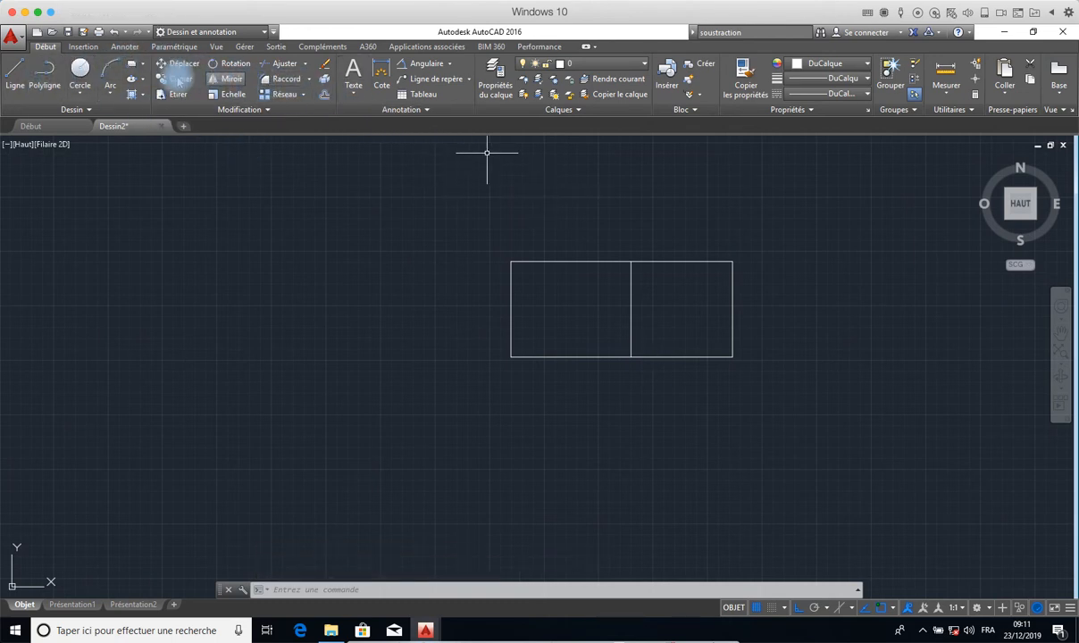
# - Draw a horizontal line across the rectangle near mid-height, extending past both short sides
pyautogui.click(15, 76)
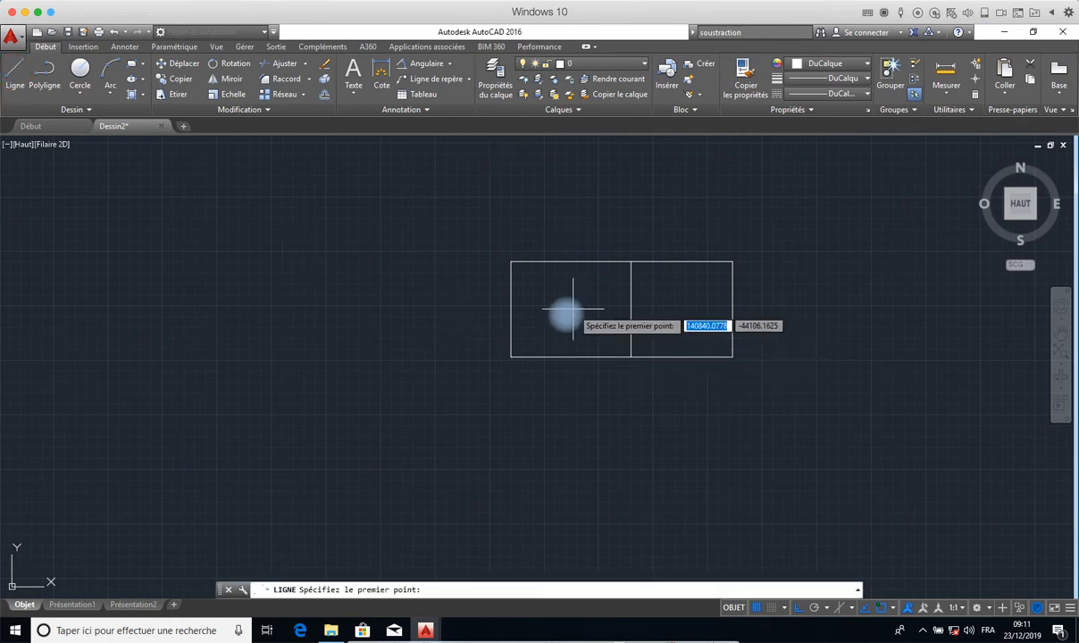
pyautogui.click(466, 304)
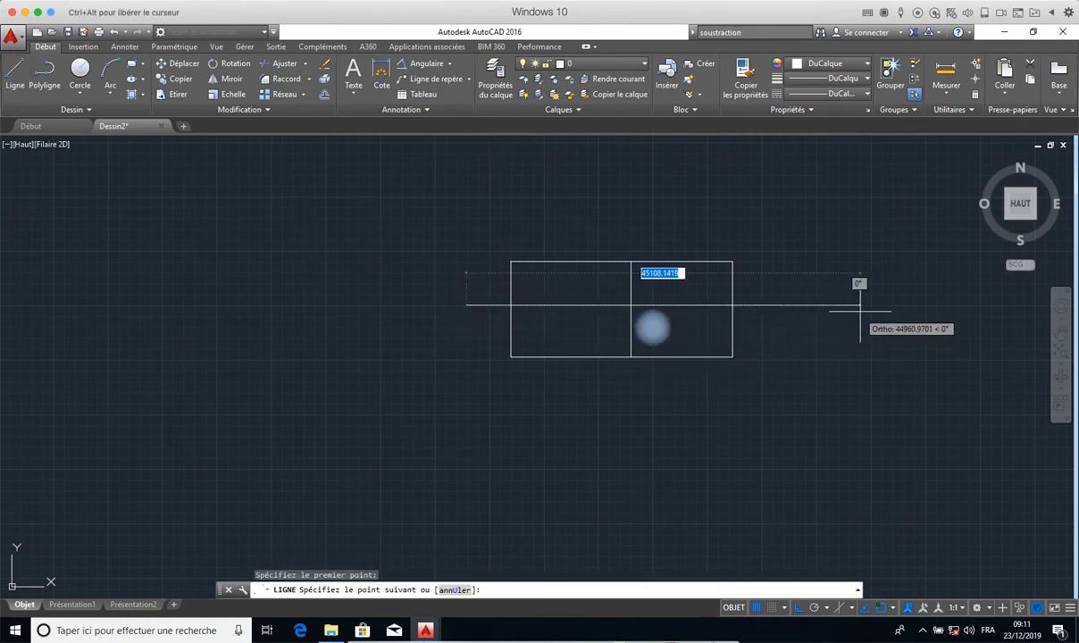
pyautogui.click(762, 305)
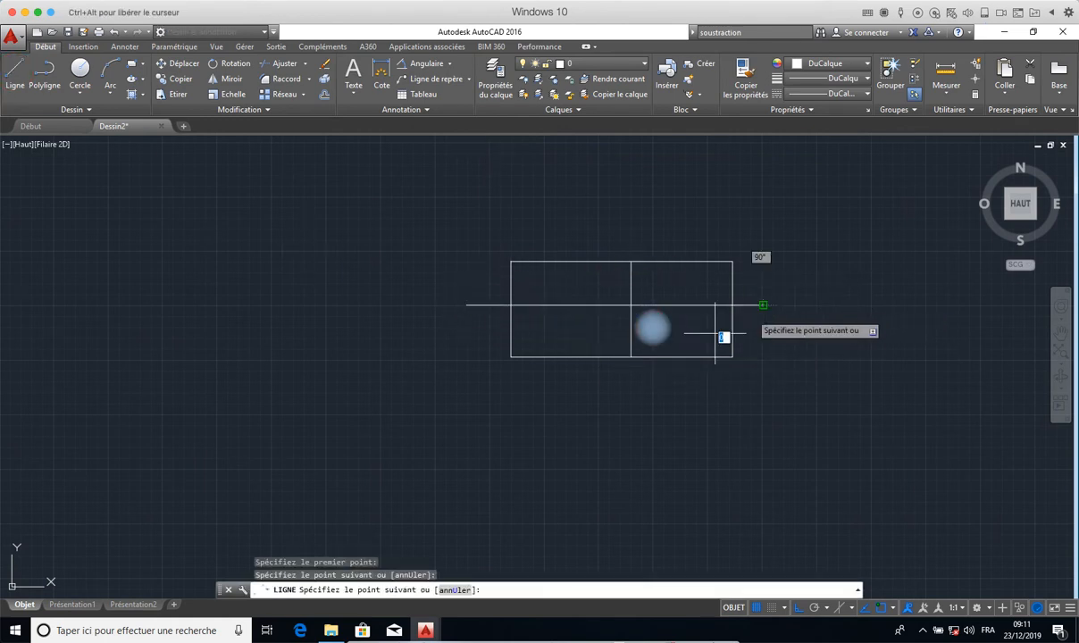
pyautogui.rightClick(790, 398)
pyautogui.click(805, 407)
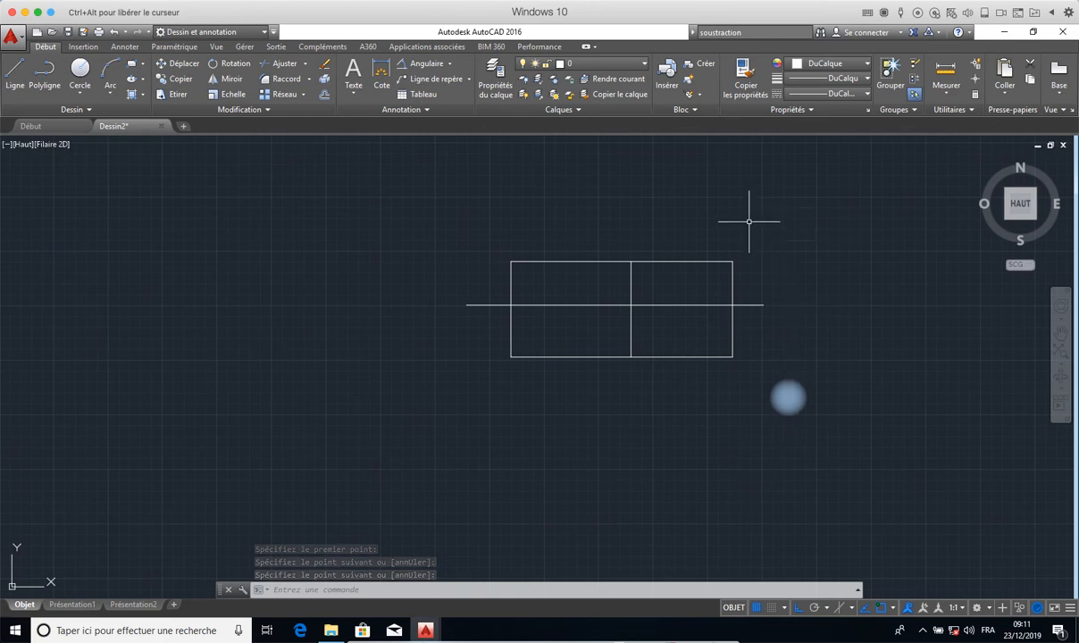
pyautogui.click(282, 65)
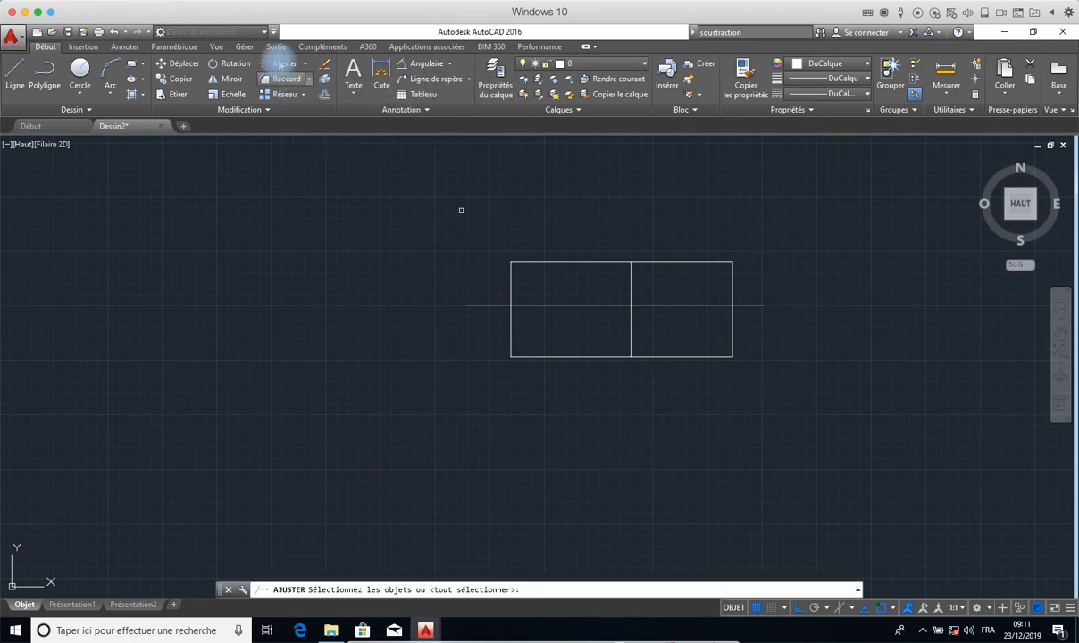
pyautogui.click(853, 168)
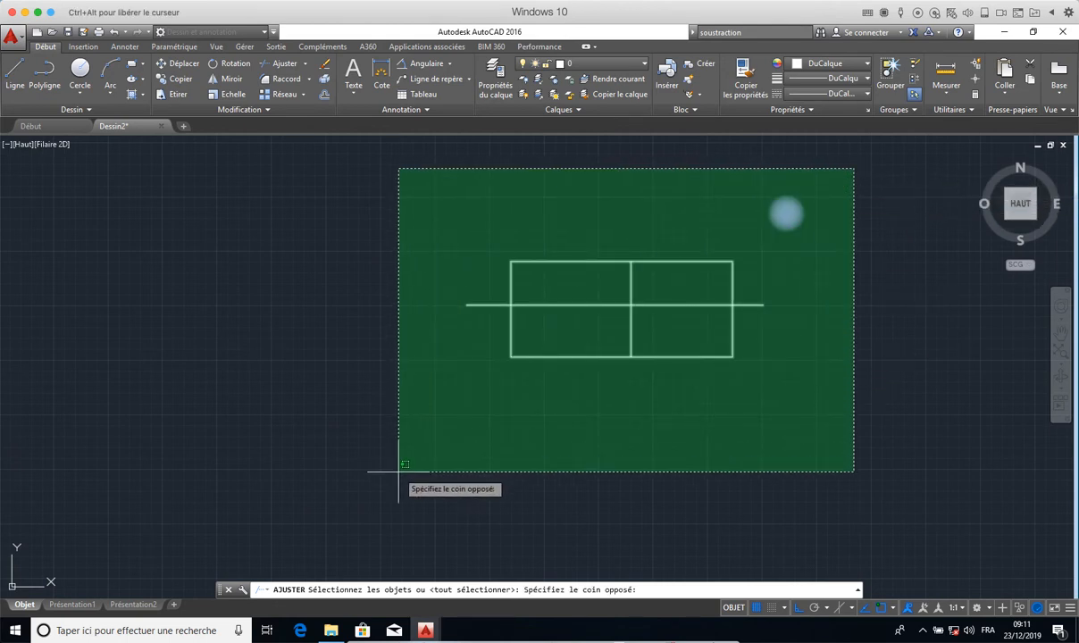
pyautogui.press('Escape')
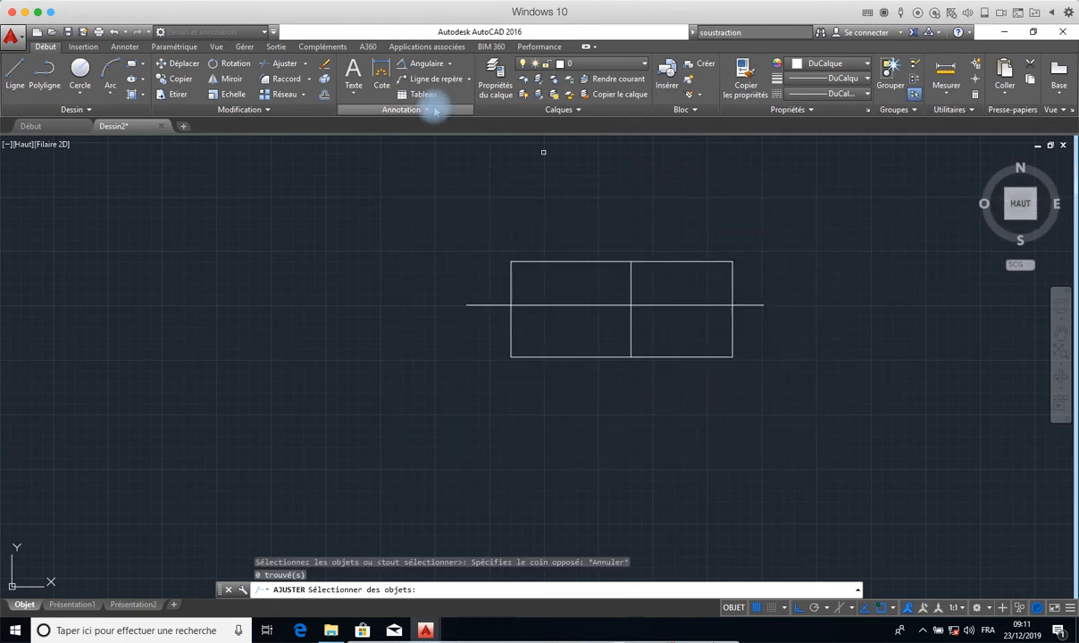
# - Trim both ends of the horizontal line outside the rectangle, using all objects as cutting edges
pyautogui.click(284, 65)
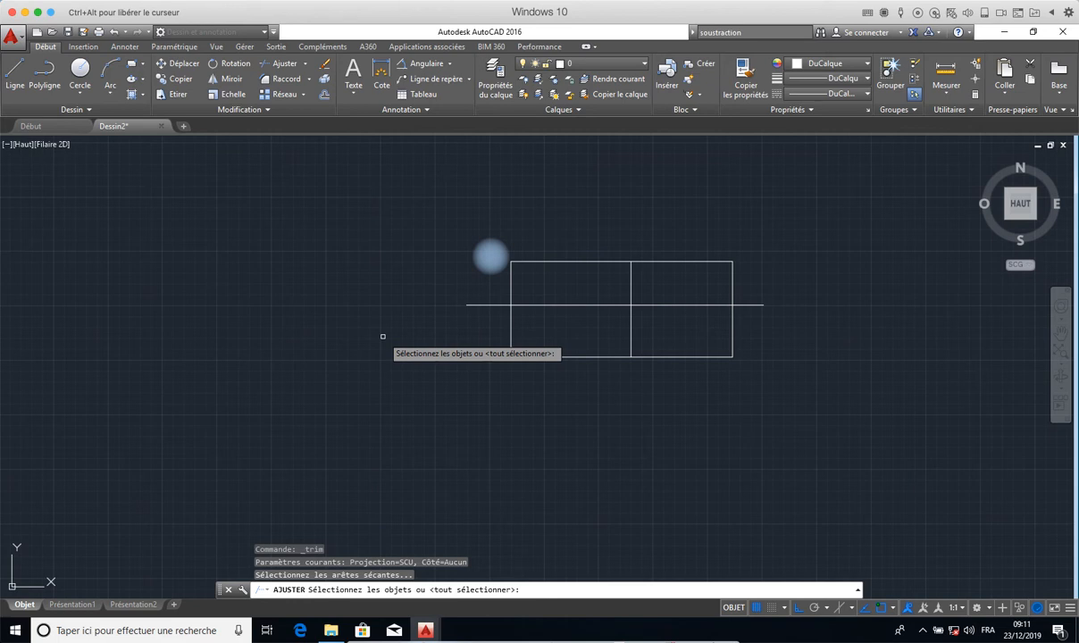
pyautogui.press('Return')
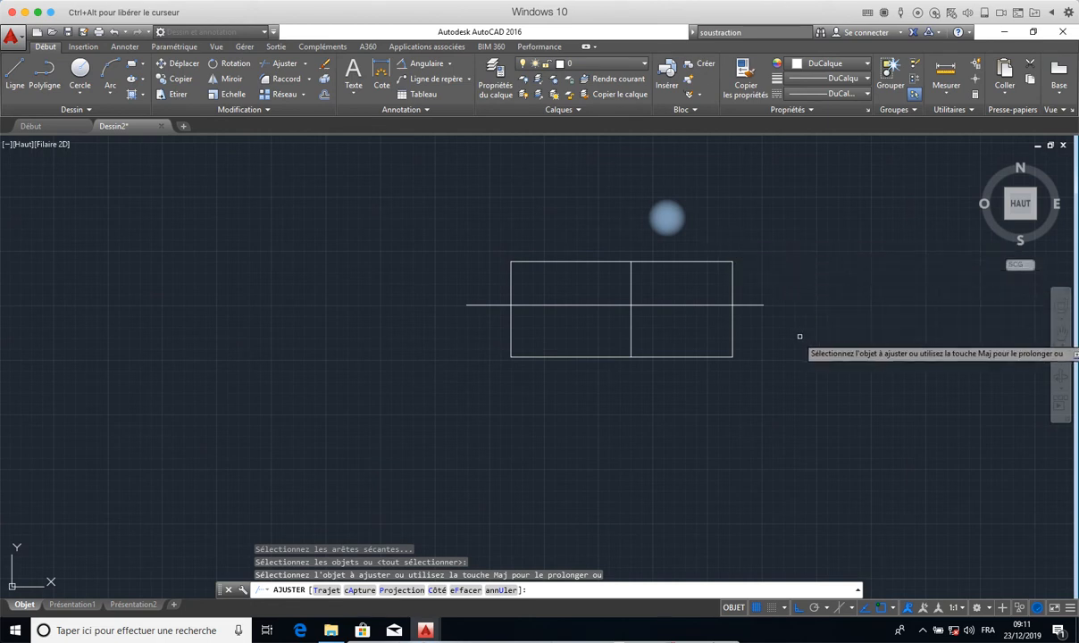
pyautogui.click(753, 305)
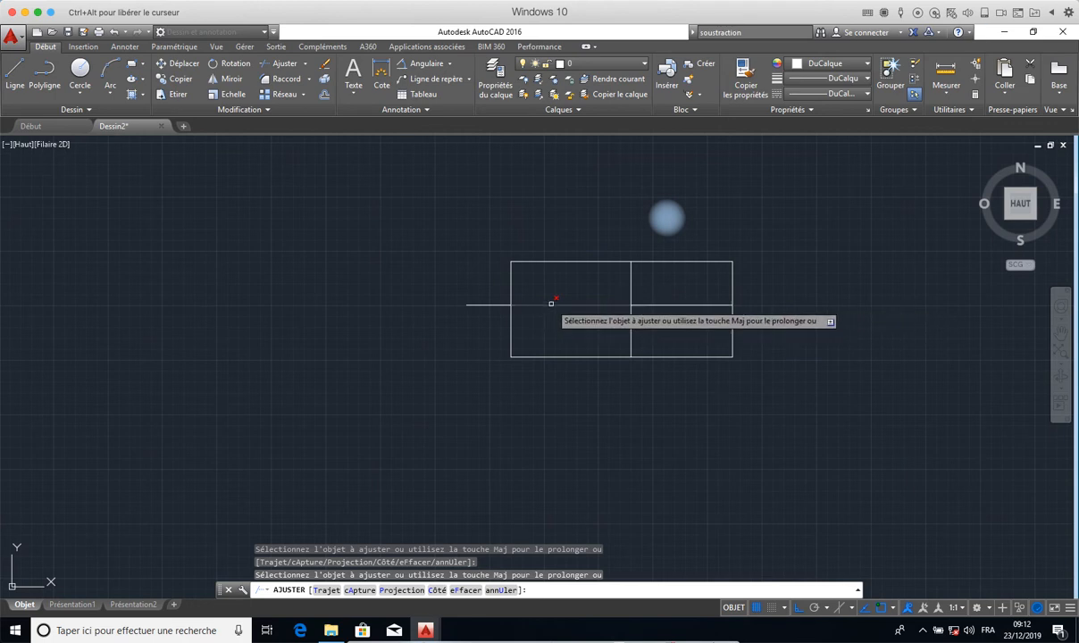
pyautogui.click(485, 306)
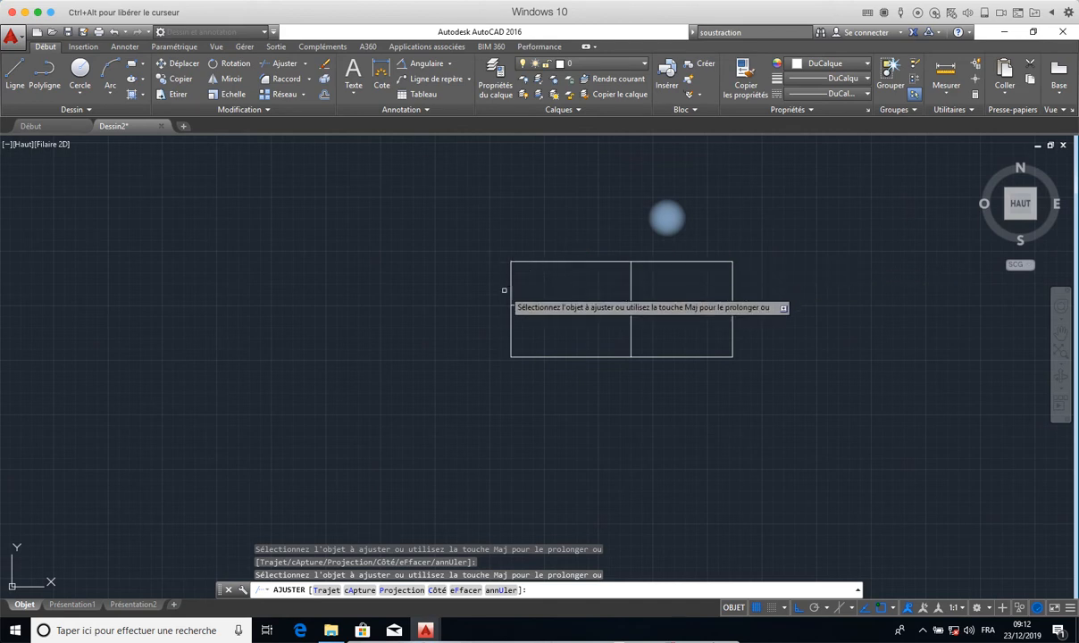
pyautogui.press('Escape')
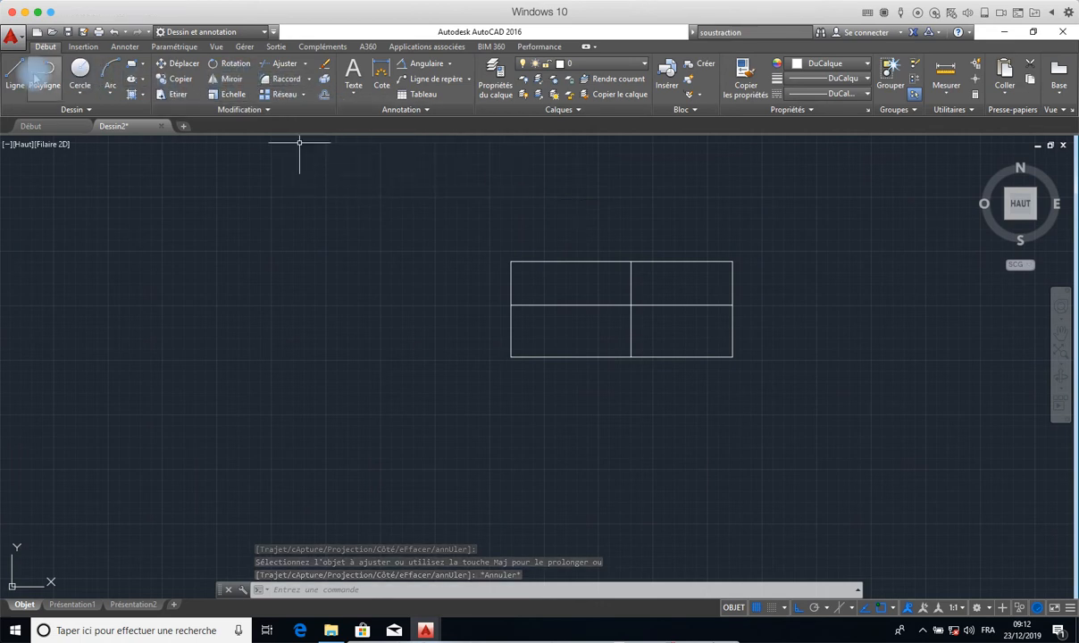
# - Draw a separate vertical line in the empty area well to the left of the rectangle
pyautogui.click(14, 76)
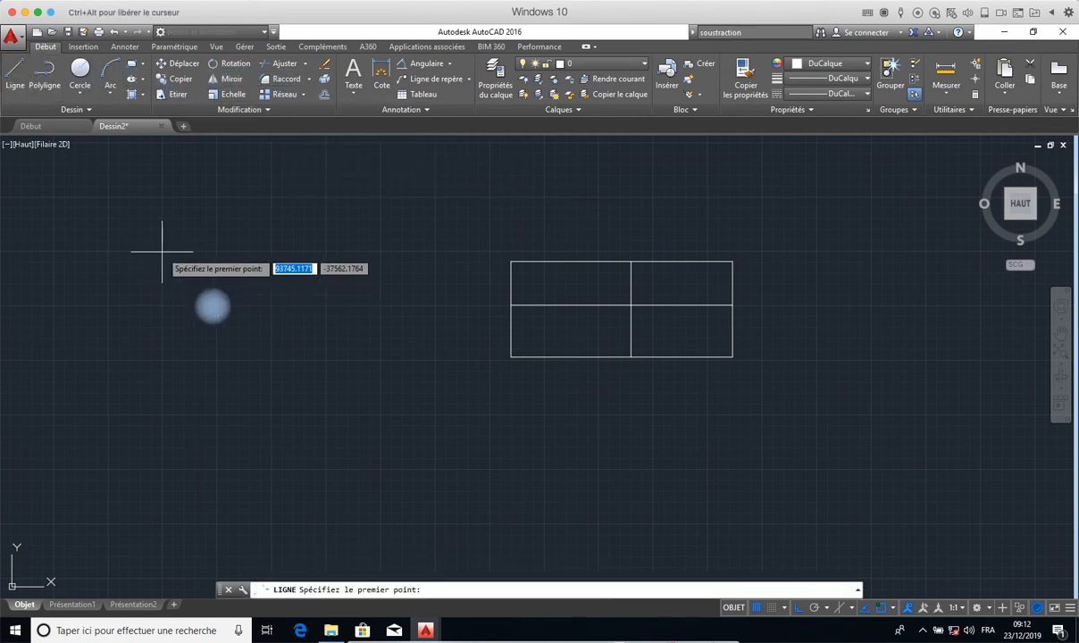
pyautogui.click(162, 251)
pyautogui.click(143, 410)
pyautogui.rightClick(145, 412)
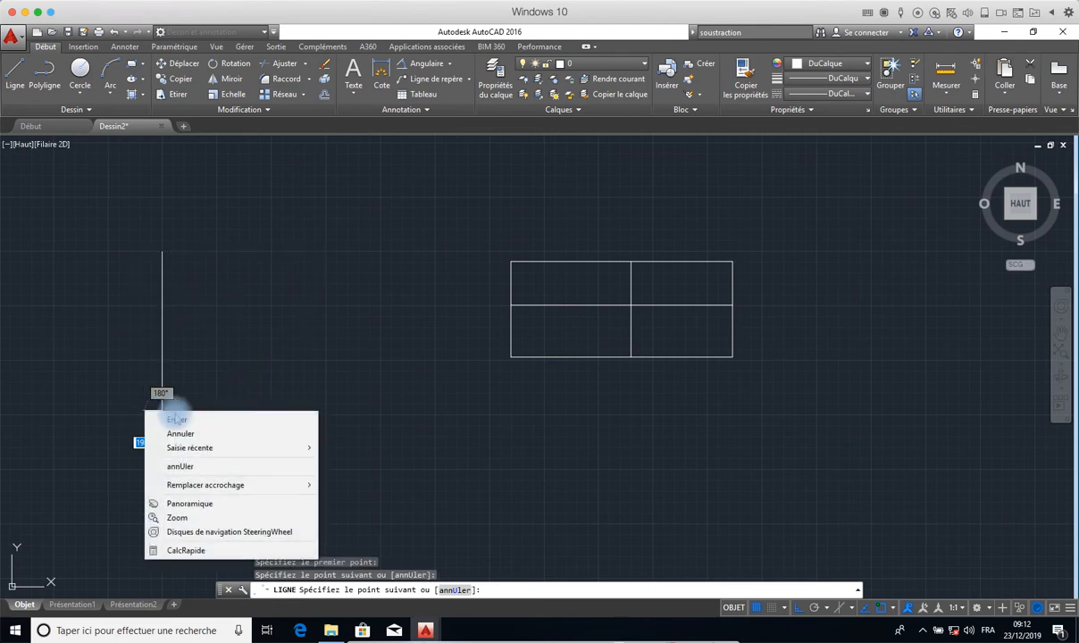
pyautogui.click(180, 416)
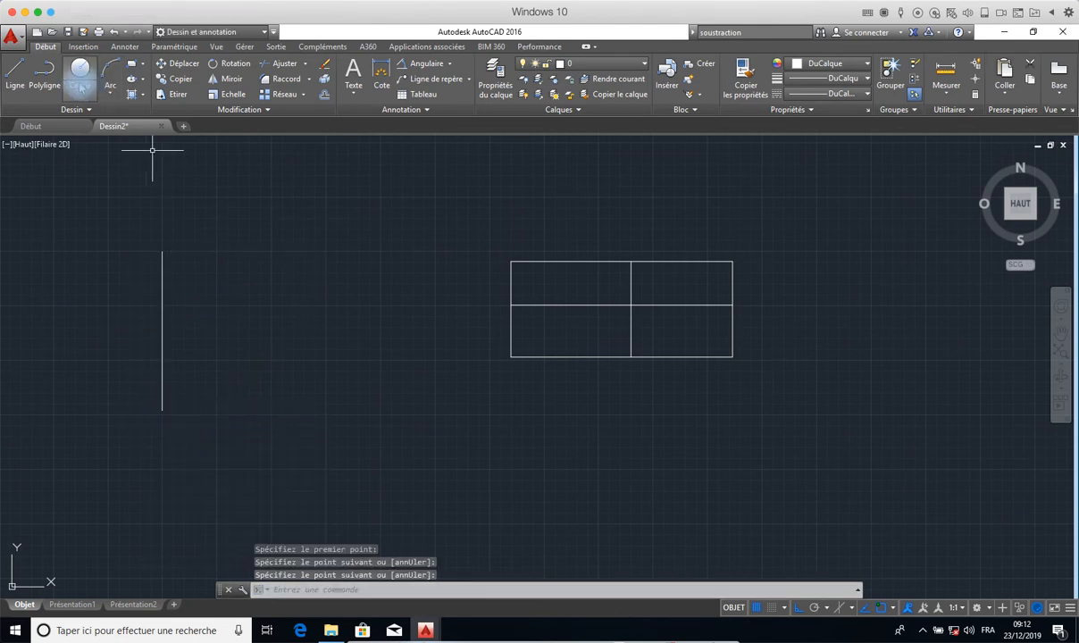
# - Draw a separate horizontal line above and to the right of the new vertical line, without touching it
pyautogui.click(14, 76)
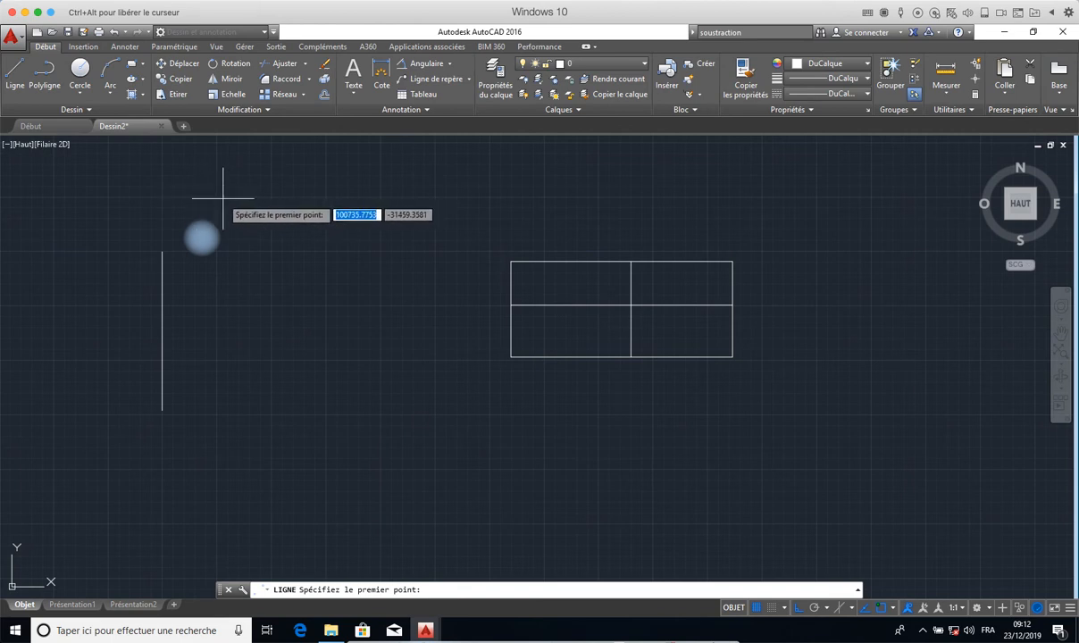
pyautogui.click(216, 197)
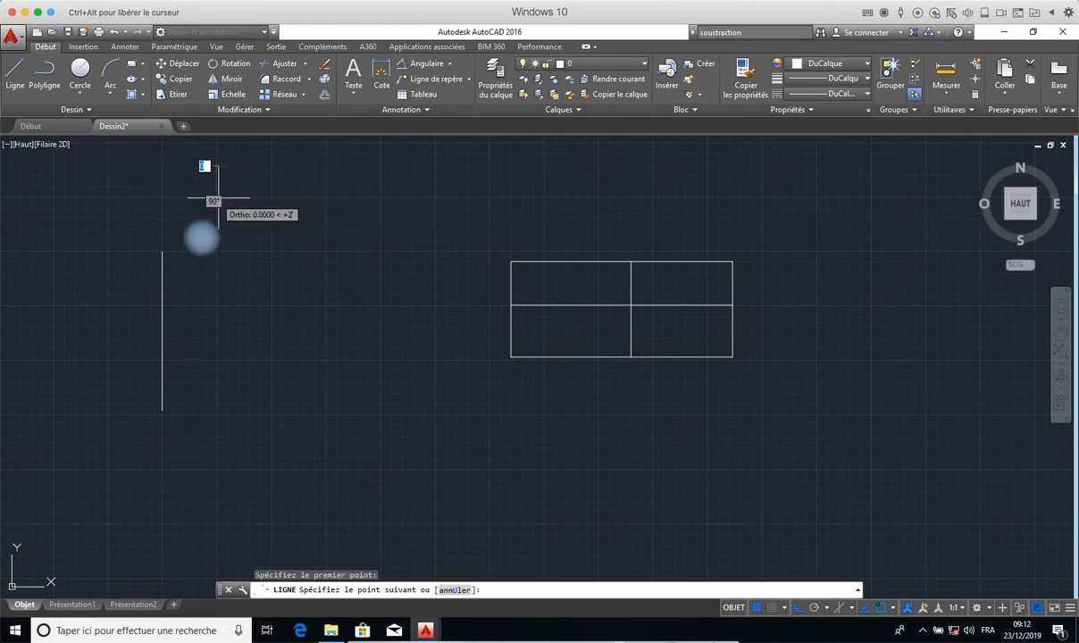
pyautogui.rightClick(488, 198)
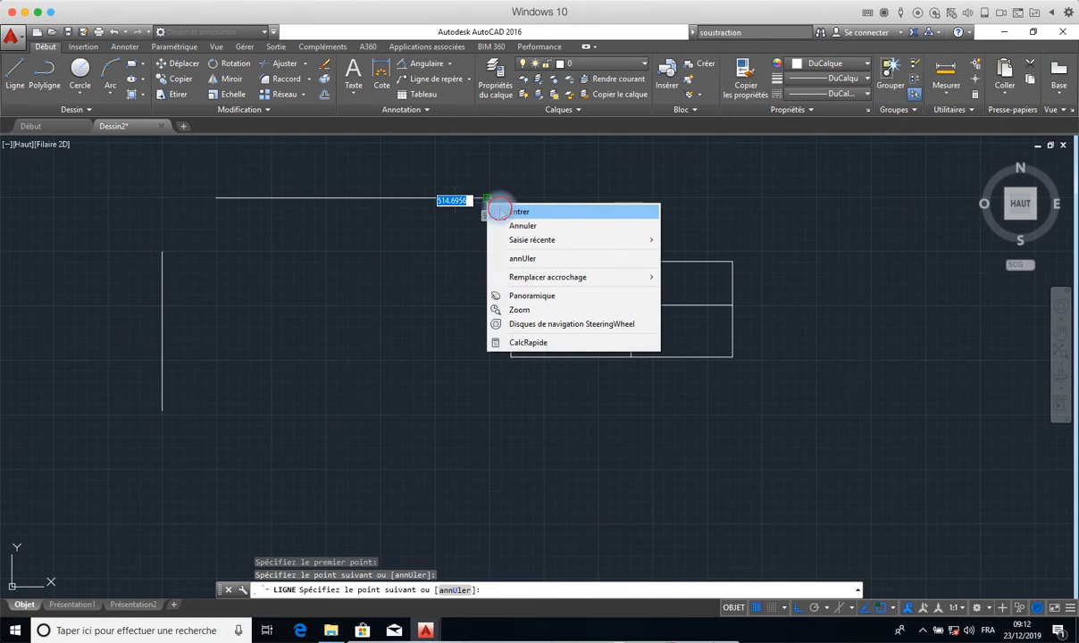
pyautogui.click(498, 210)
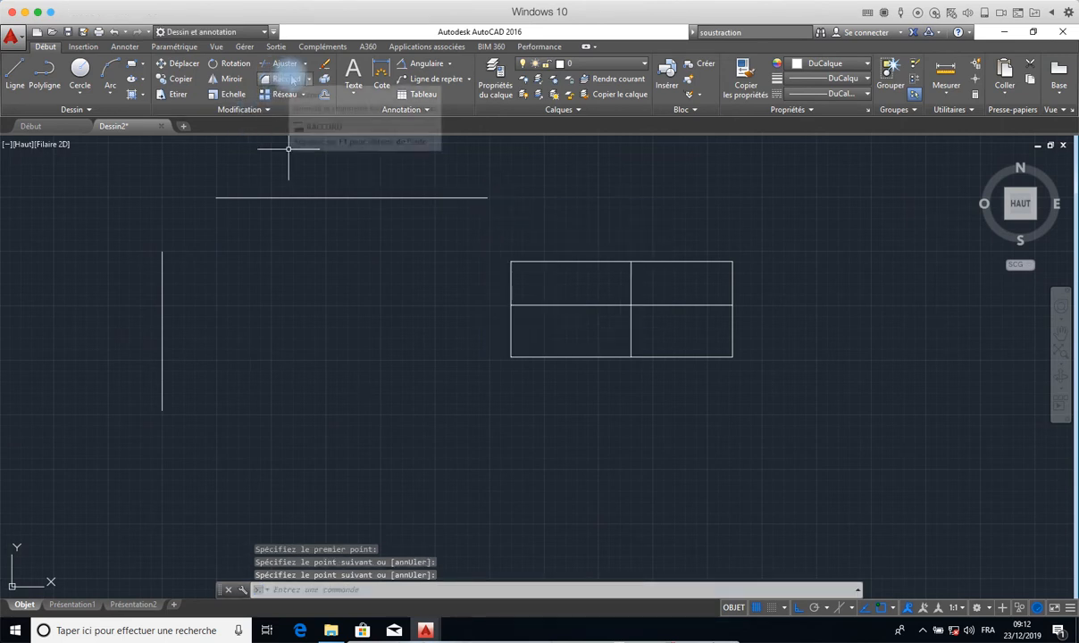
# - Begin a fillet with the separate horizontal line as first object and set the radius to 30
pyautogui.click(286, 78)
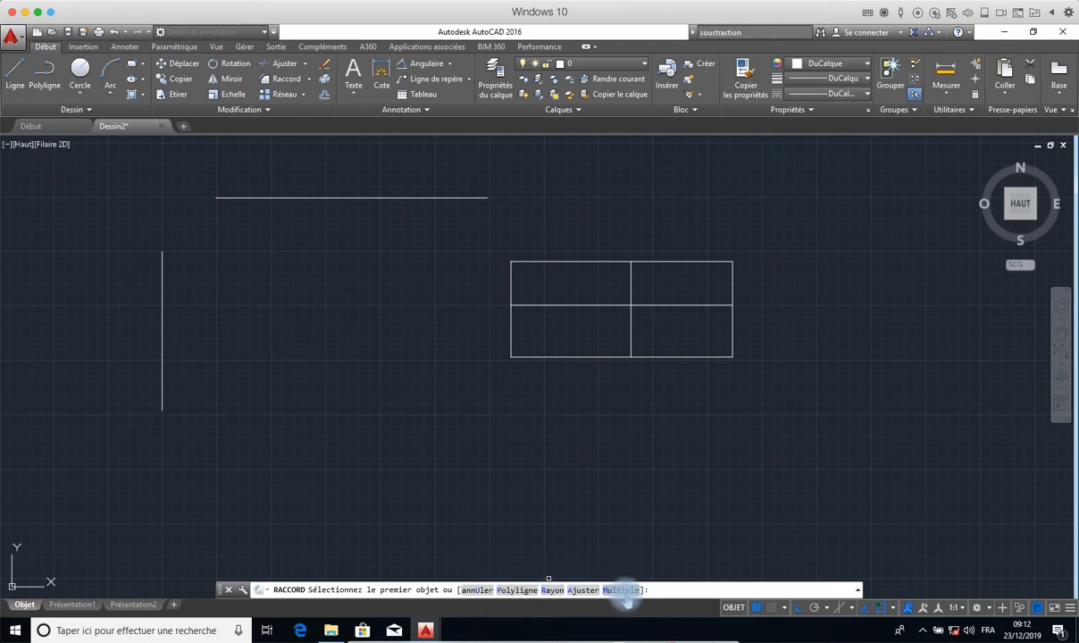
pyautogui.click(255, 199)
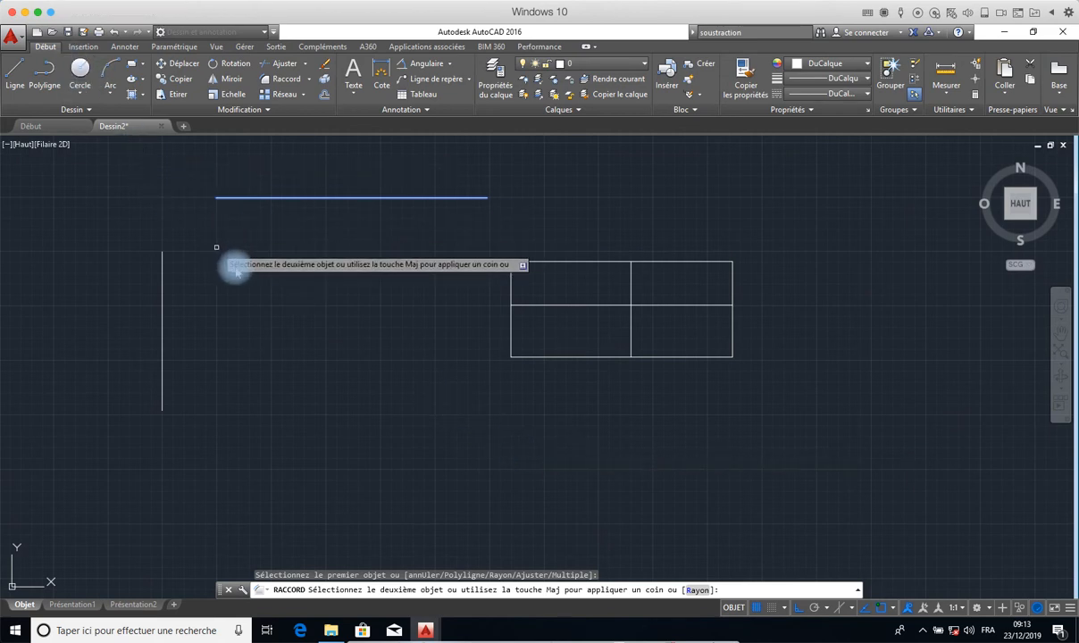
pyautogui.click(695, 589)
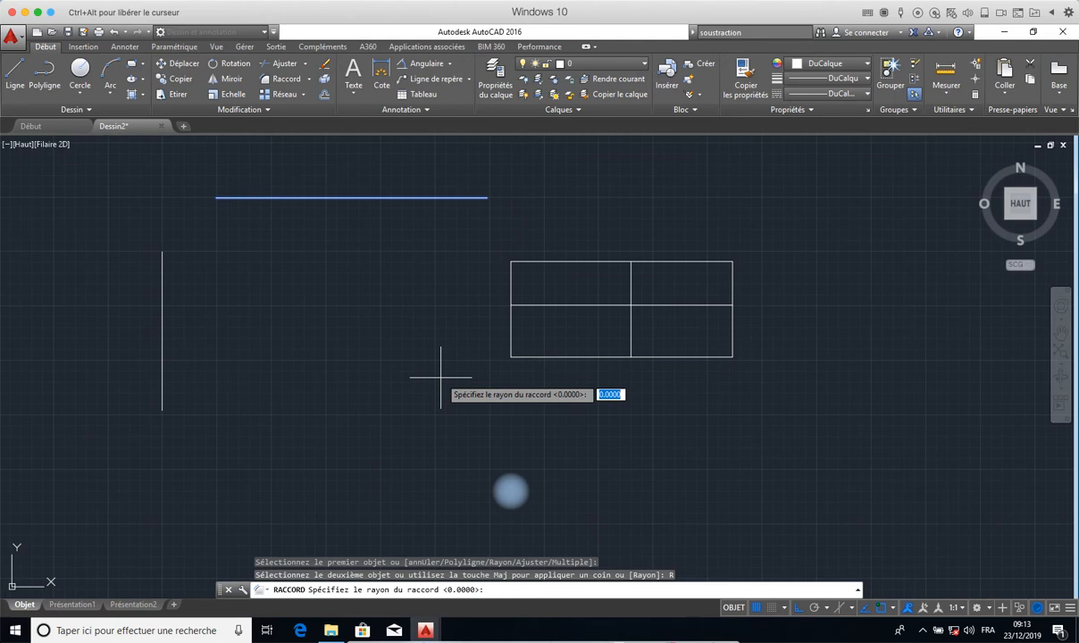
pyautogui.write('3')
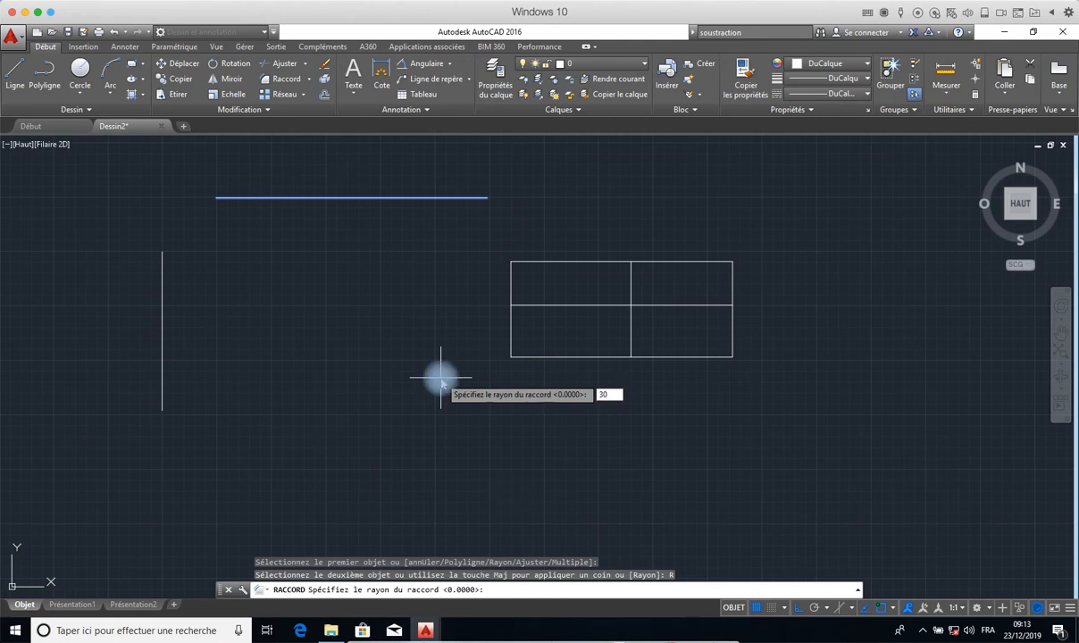
pyautogui.write('0')
pyautogui.press('Return')
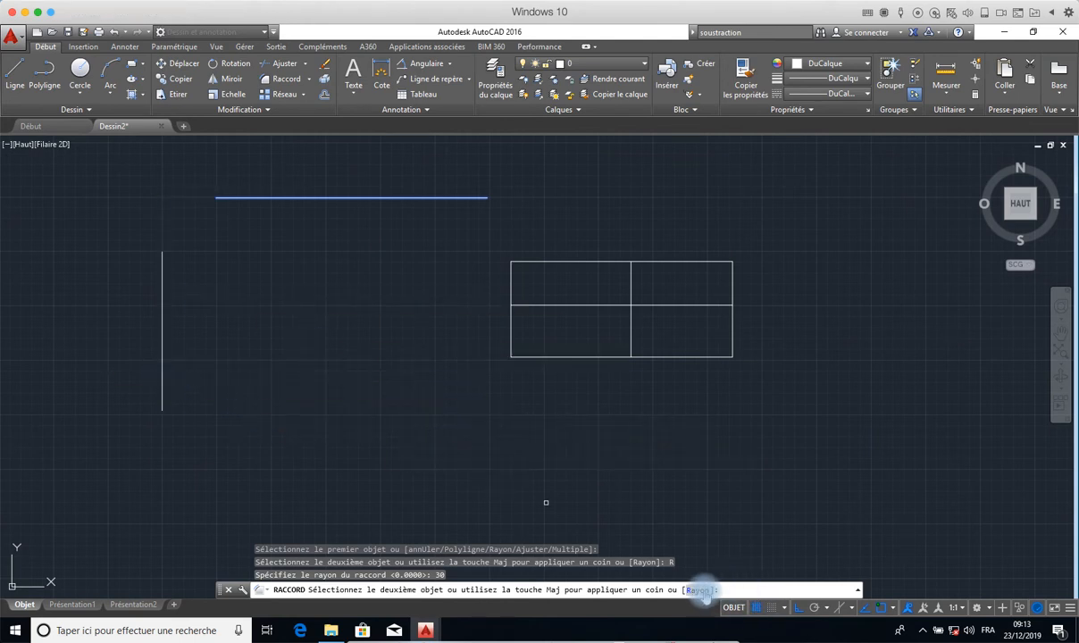
# - Set the fillet radius to 100 and complete the fillet with the separate vertical line
pyautogui.click(697, 589)
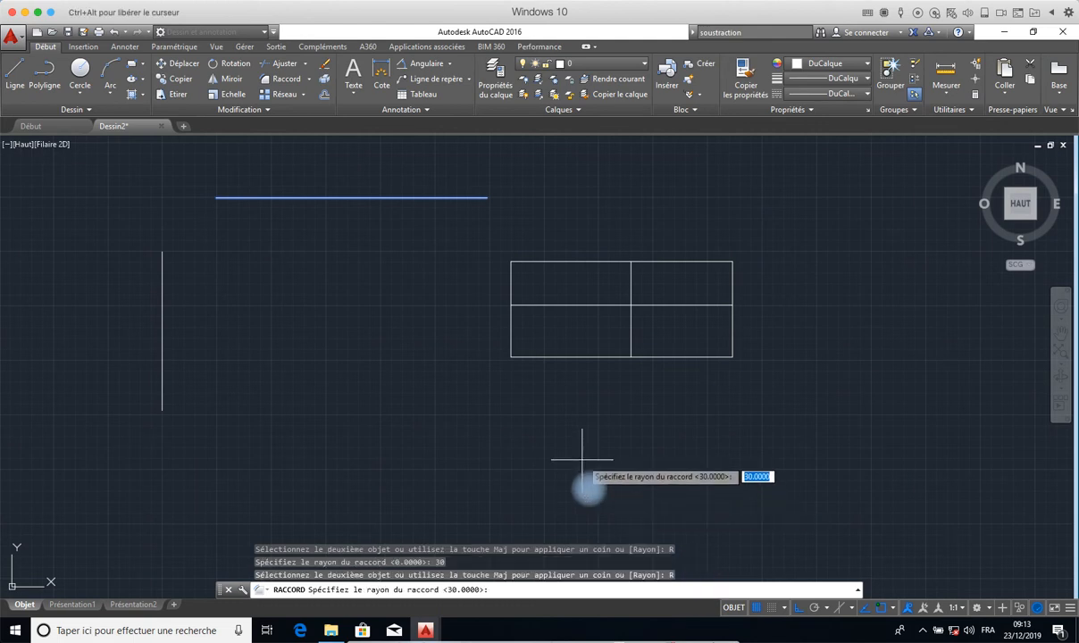
pyautogui.write('1')
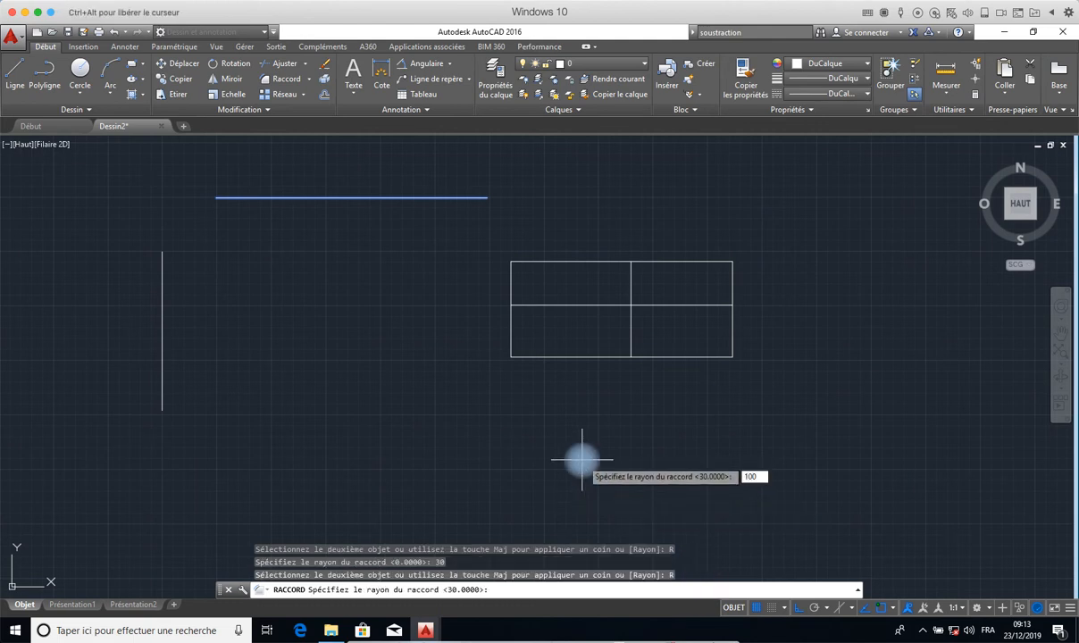
pyautogui.press('Return')
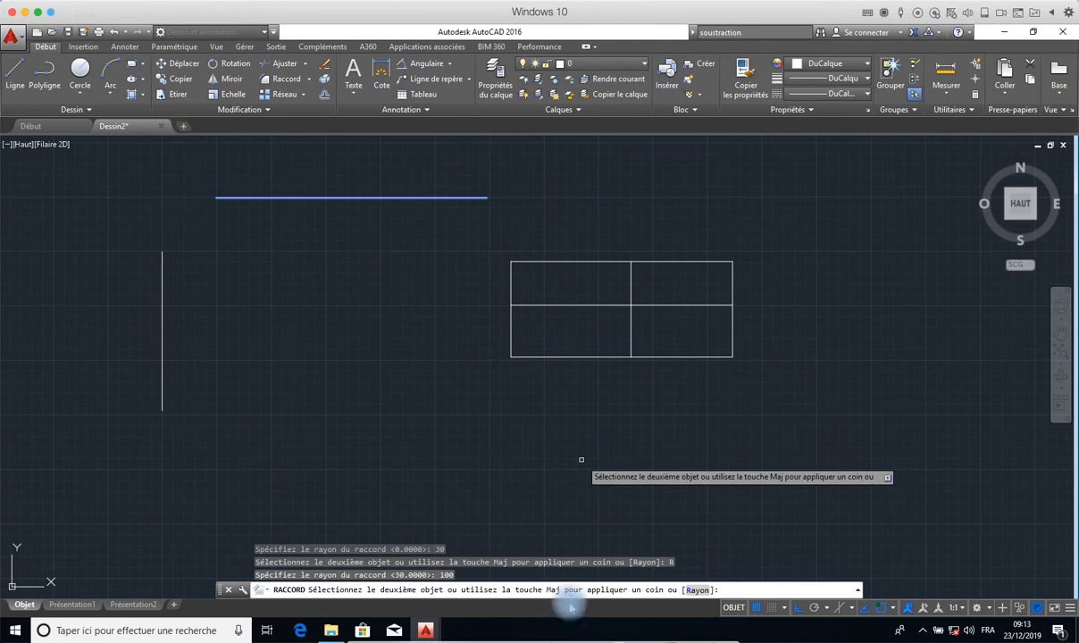
pyautogui.click(162, 340)
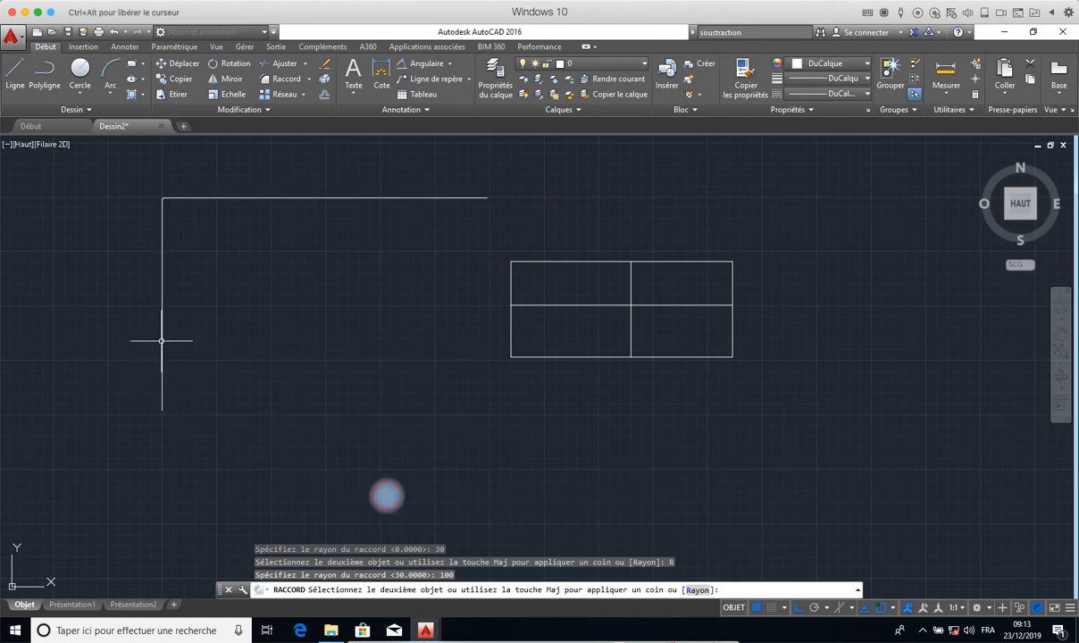
pyautogui.scroll(3, 157, 198)
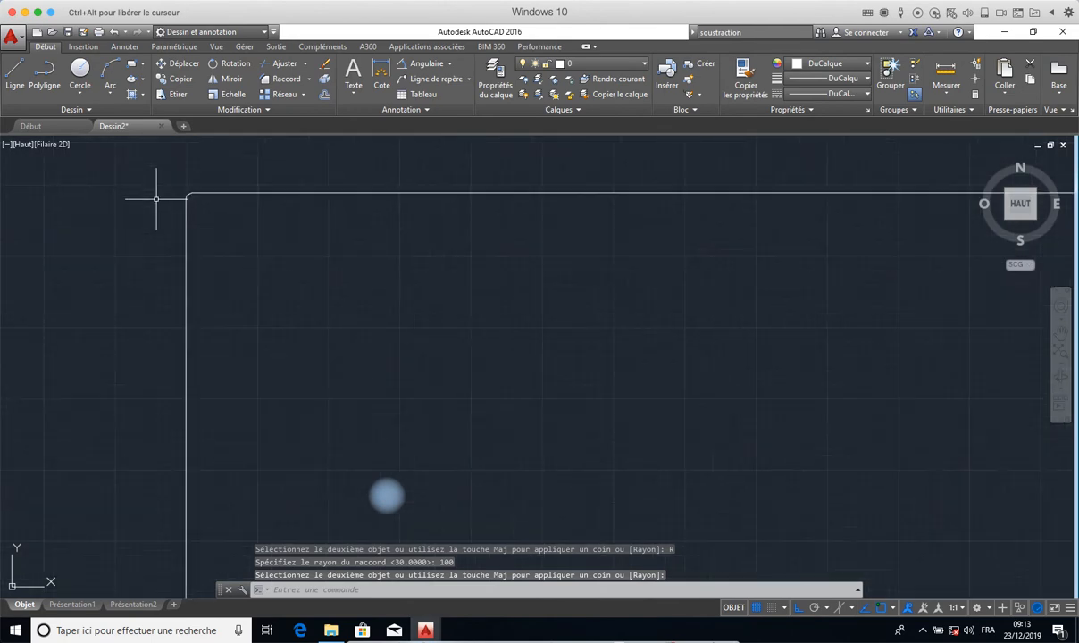
pyautogui.scroll(2, 265, 199)
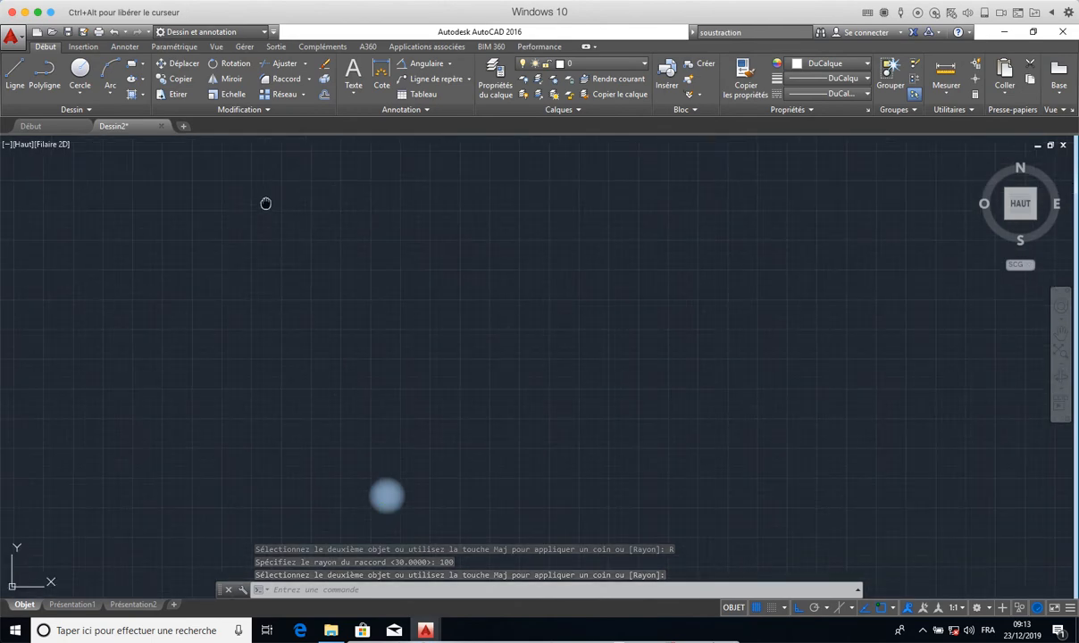
# - Examine the filleted corner of the two separate lines up close and the other shapes in the drawing
pyautogui.moveTo(266, 204); pyautogui.dragTo(635, 418, button='middle')
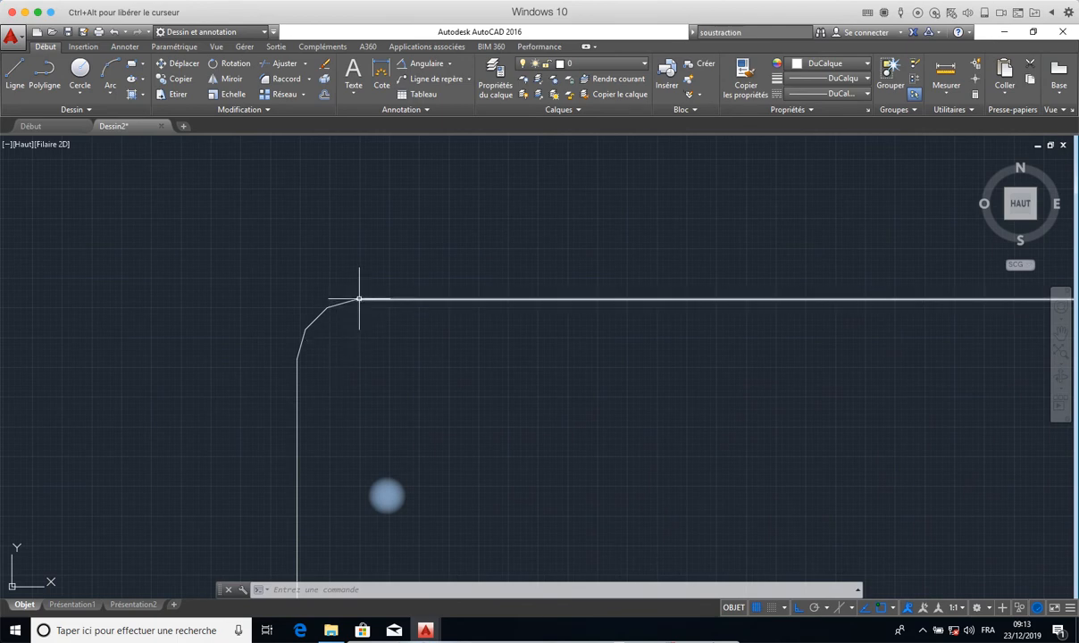
pyautogui.scroll(-8, 349, 361)
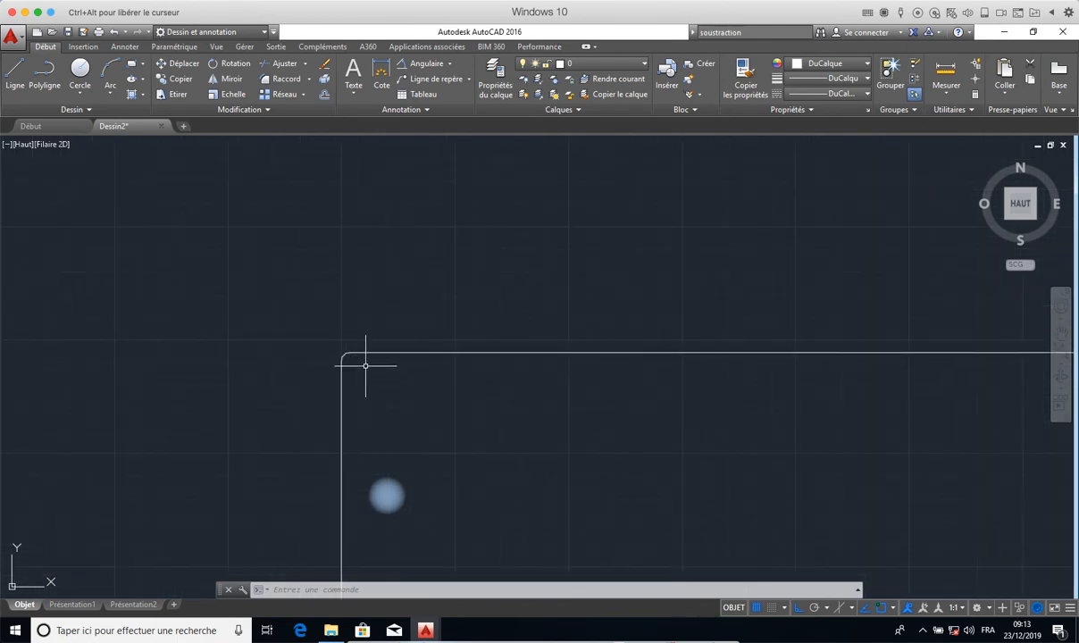
pyautogui.scroll(3, 366, 366)
pyautogui.moveTo(362, 361); pyautogui.dragTo(197, 137, button='middle')
pyautogui.scroll(-8, 216, 178)
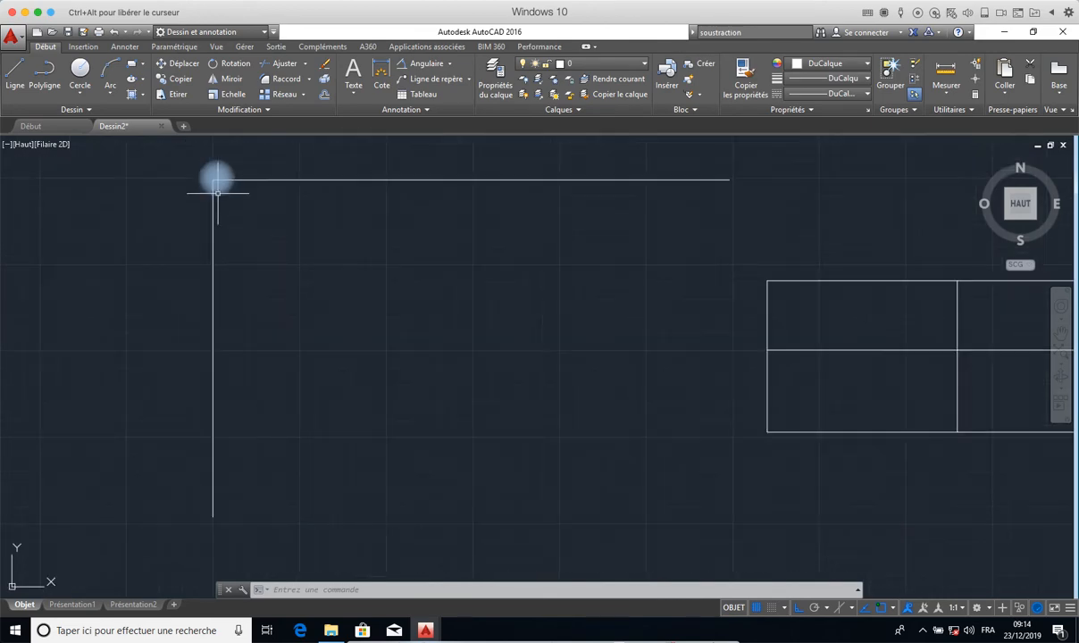
pyautogui.scroll(6, 216, 178)
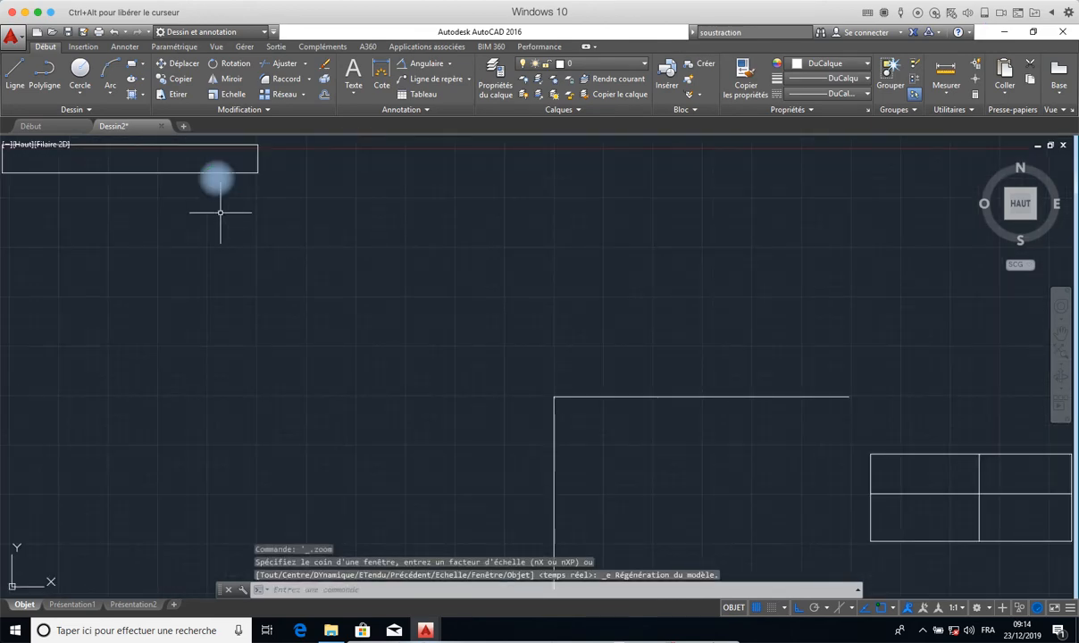
pyautogui.moveTo(220, 212)
pyautogui.mouseDown(button='middle')
pyautogui.moveTo(281, 248)
pyautogui.moveTo(494, 330)
pyautogui.mouseUp(button='middle')
pyautogui.scroll(-3, 444, 295)
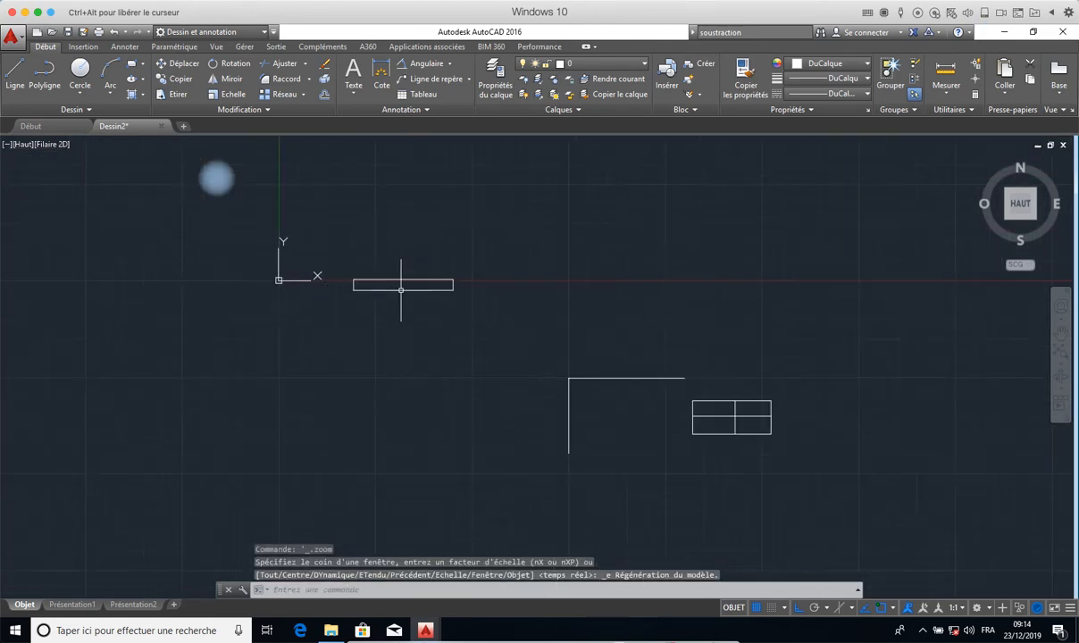
pyautogui.scroll(6, 401, 291)
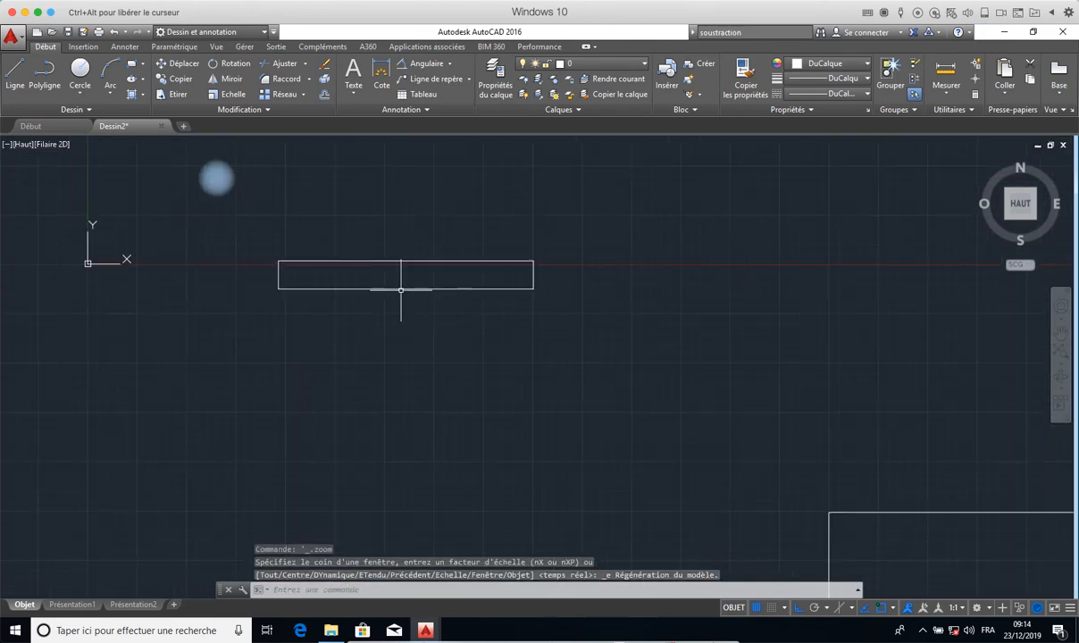
pyautogui.click(308, 79)
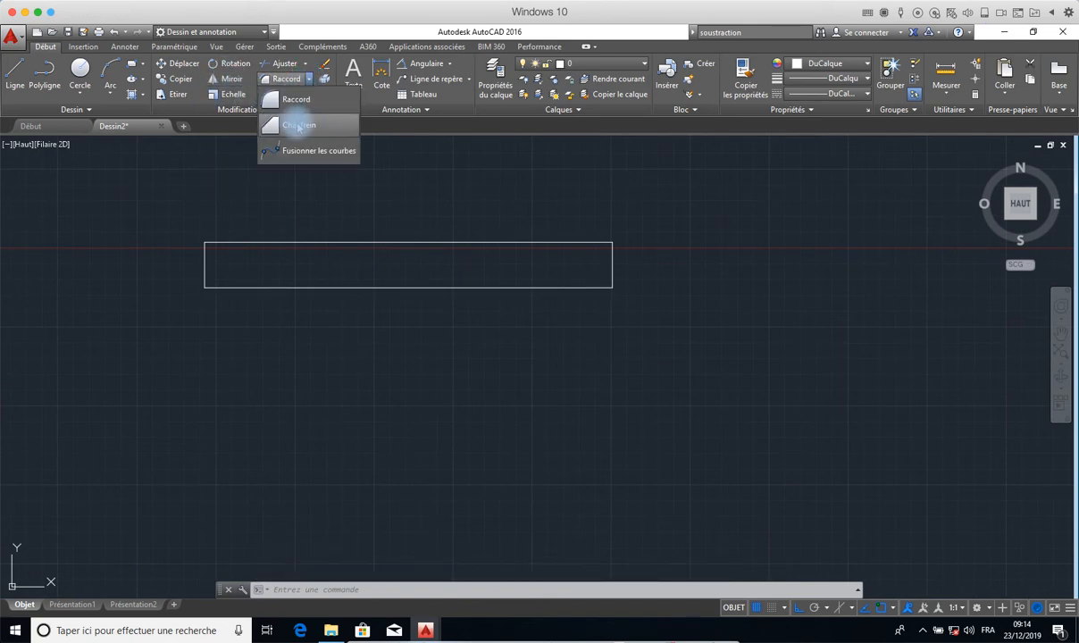
pyautogui.click(275, 349)
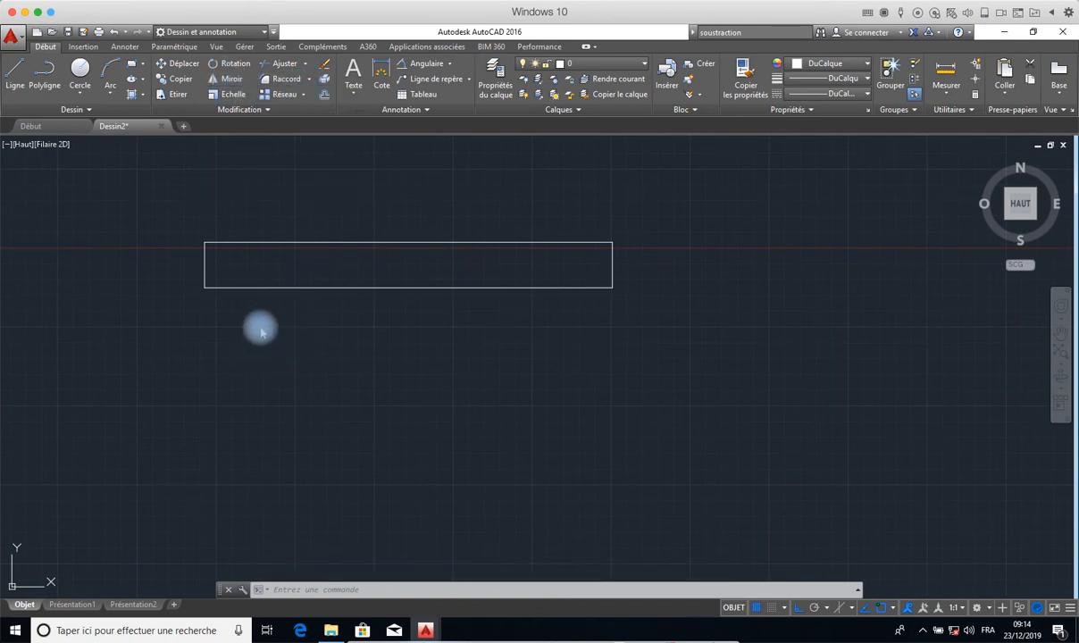
# - Undo the fillet between the separate vertical and horizontal lines, keeping both as unconnected lines
pyautogui.scroll(-2, 297, 348)
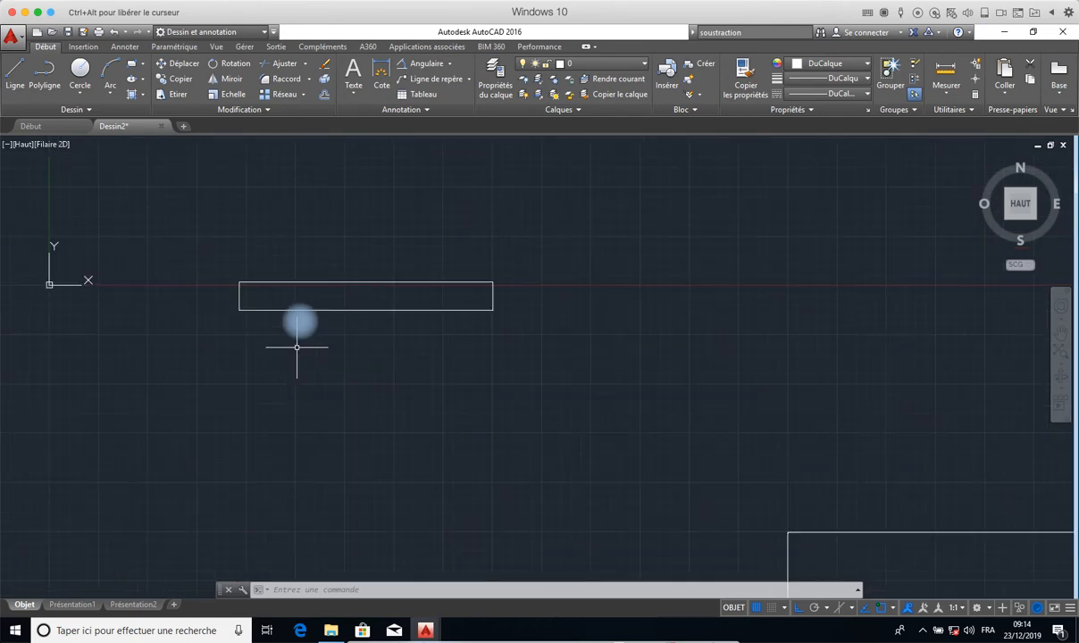
pyautogui.scroll(-3, 297, 347)
pyautogui.scroll(3, 357, 375)
pyautogui.scroll(2, 482, 432)
pyautogui.moveTo(482, 431)
pyautogui.mouseDown(button='middle')
pyautogui.moveTo(411, 392)
pyautogui.moveTo(404, 330)
pyautogui.mouseUp(button='middle')
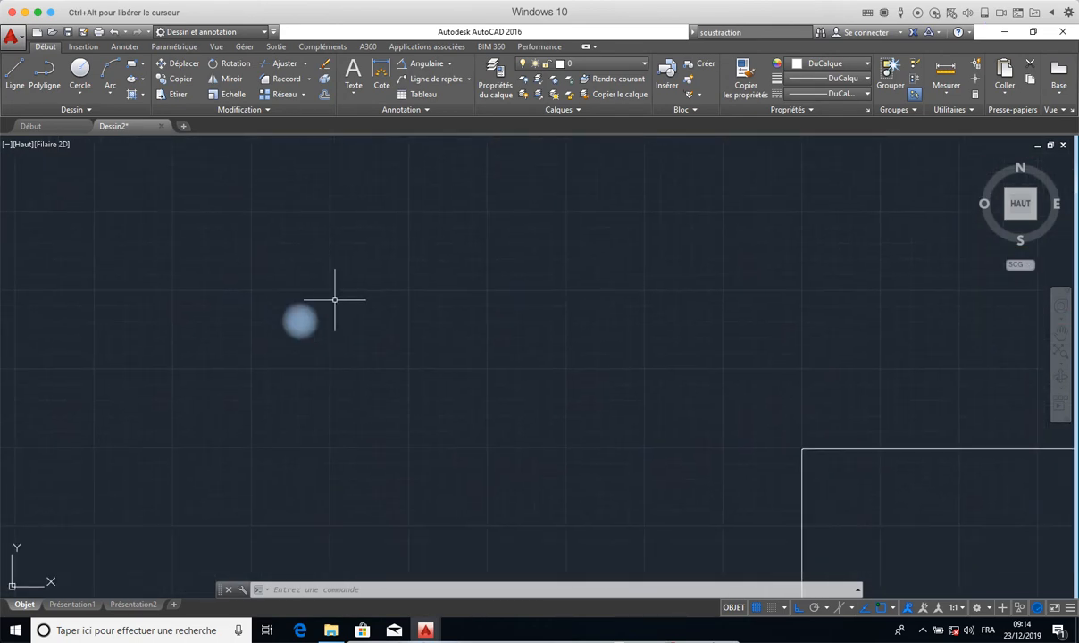
pyautogui.click(114, 33)
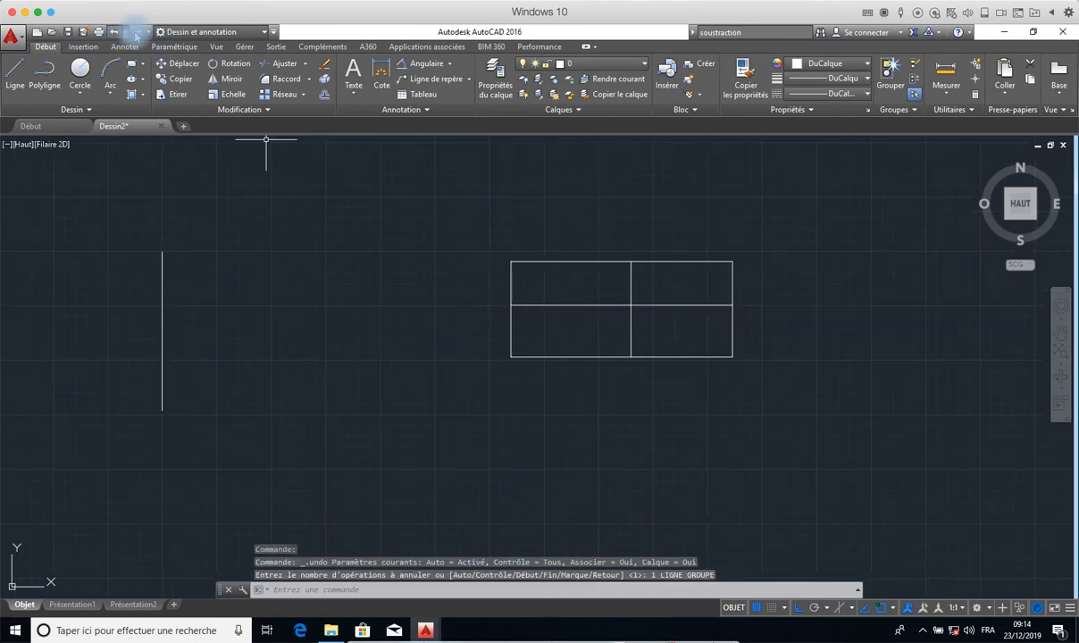
pyautogui.click(137, 33)
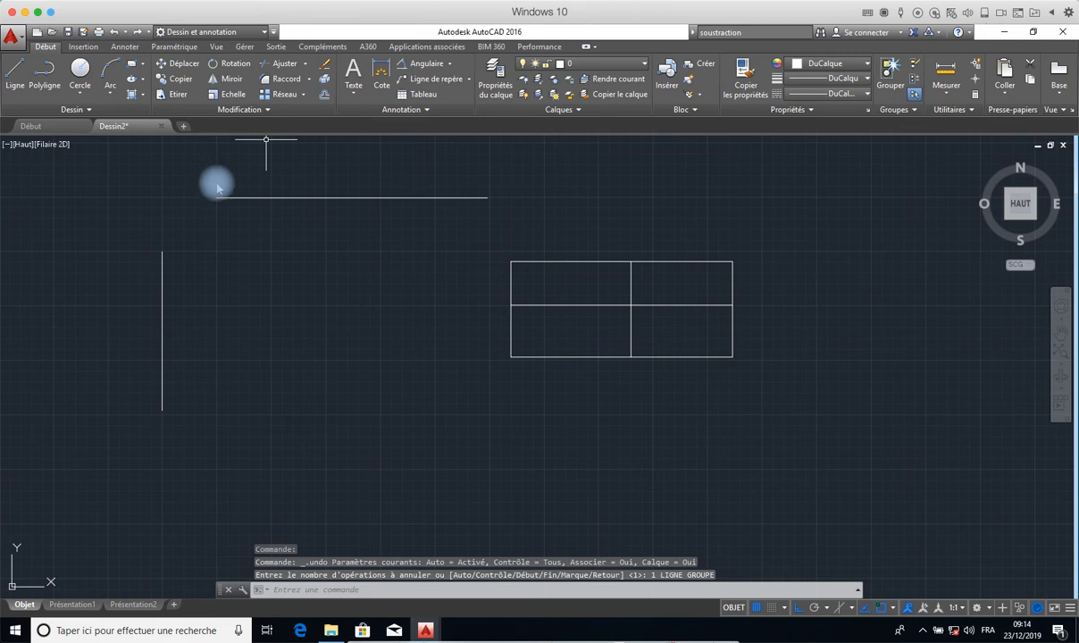
# - Chamfer the separate horizontal line with the separate vertical line using the current chamfer settings
pyautogui.click(309, 80)
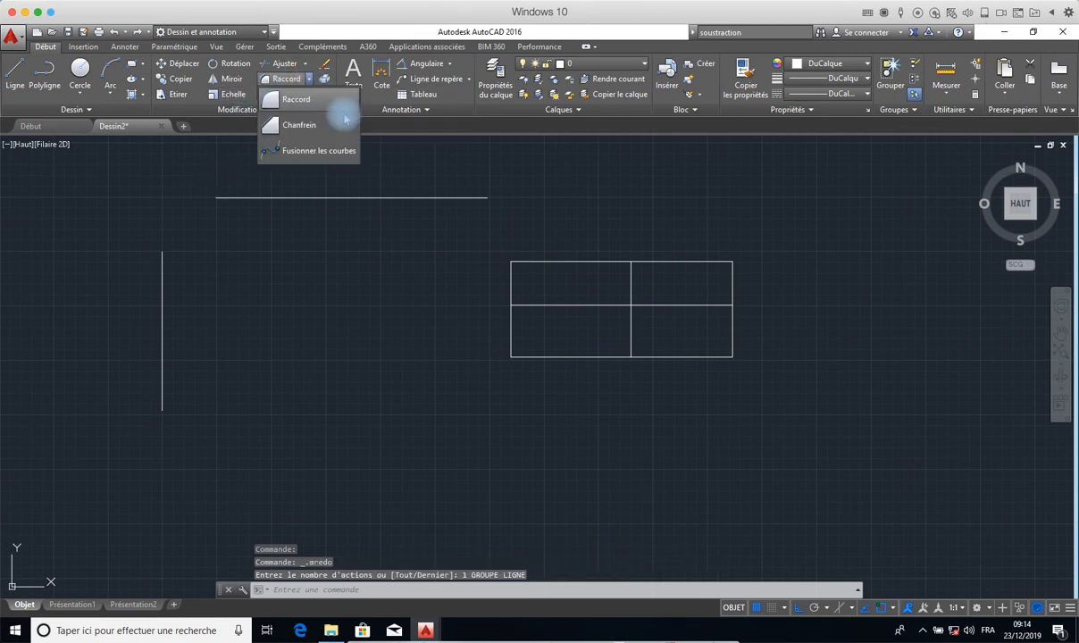
pyautogui.click(297, 125)
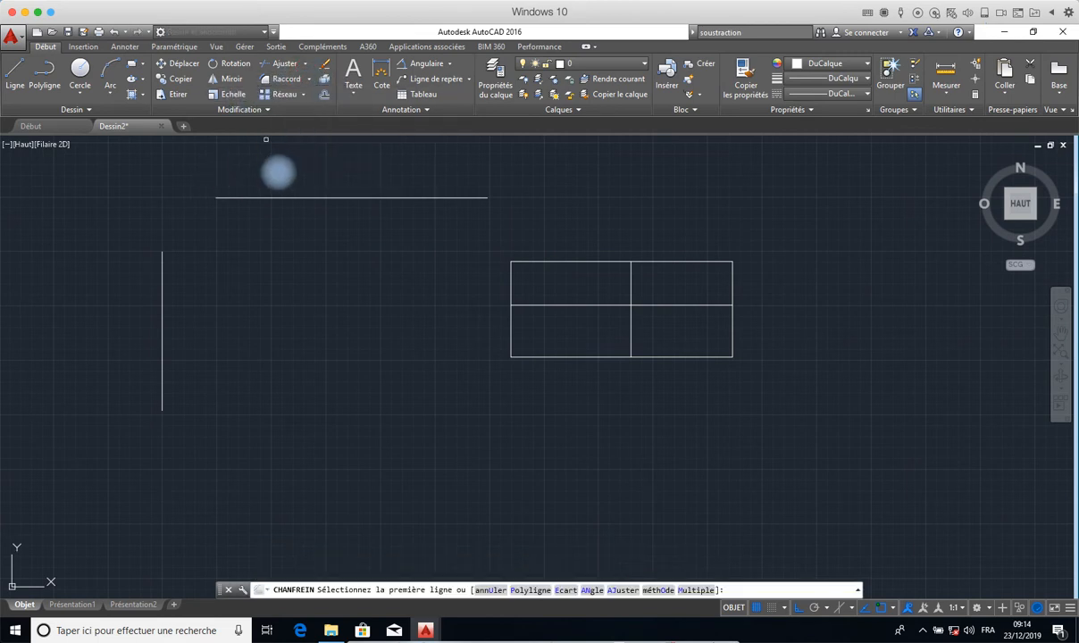
pyautogui.click(258, 197)
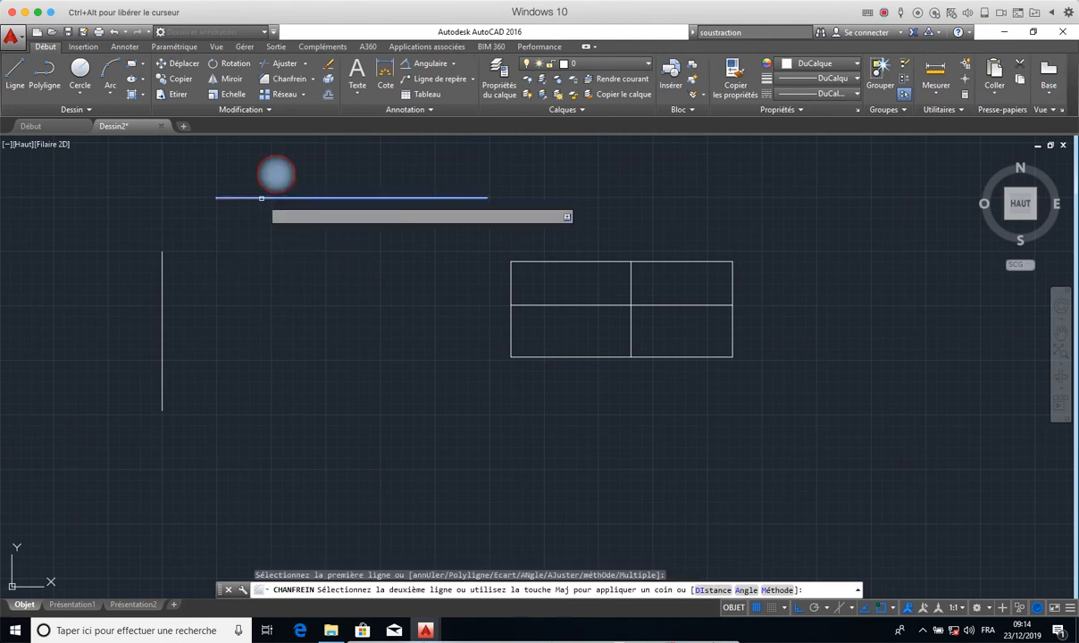
pyautogui.click(162, 323)
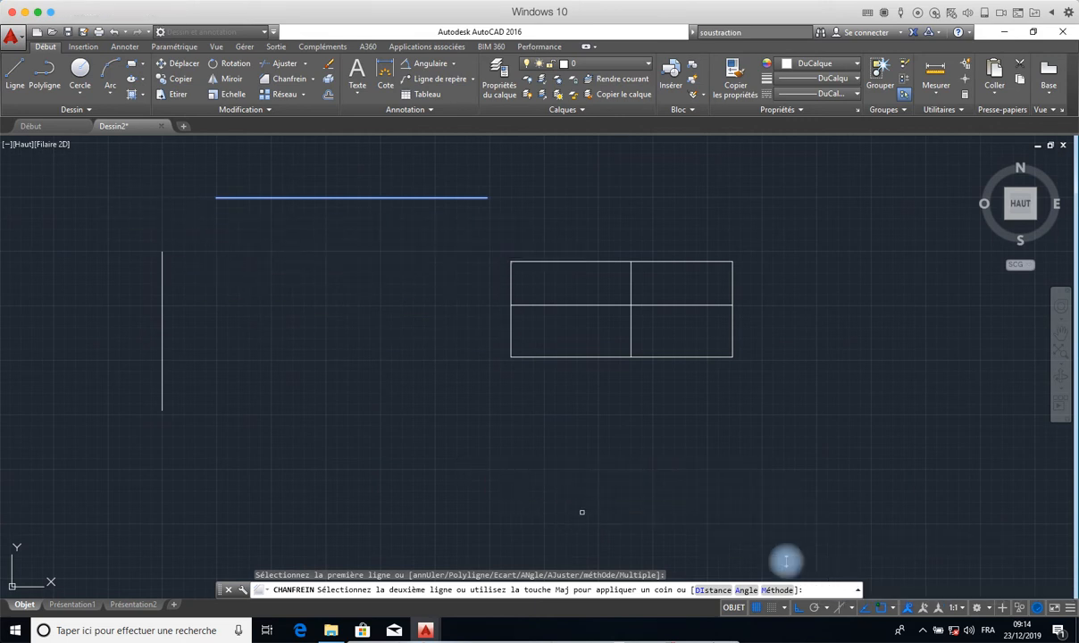
pyautogui.click(162, 289)
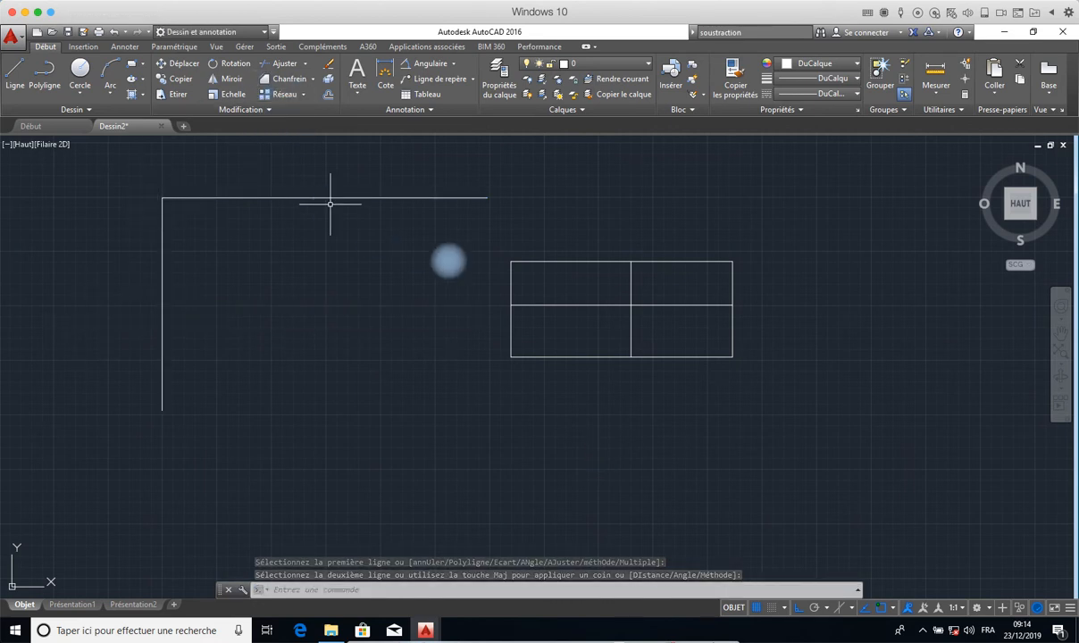
# - Erase the two chamfered lines beside the divided rectangle
pyautogui.click(850, 175)
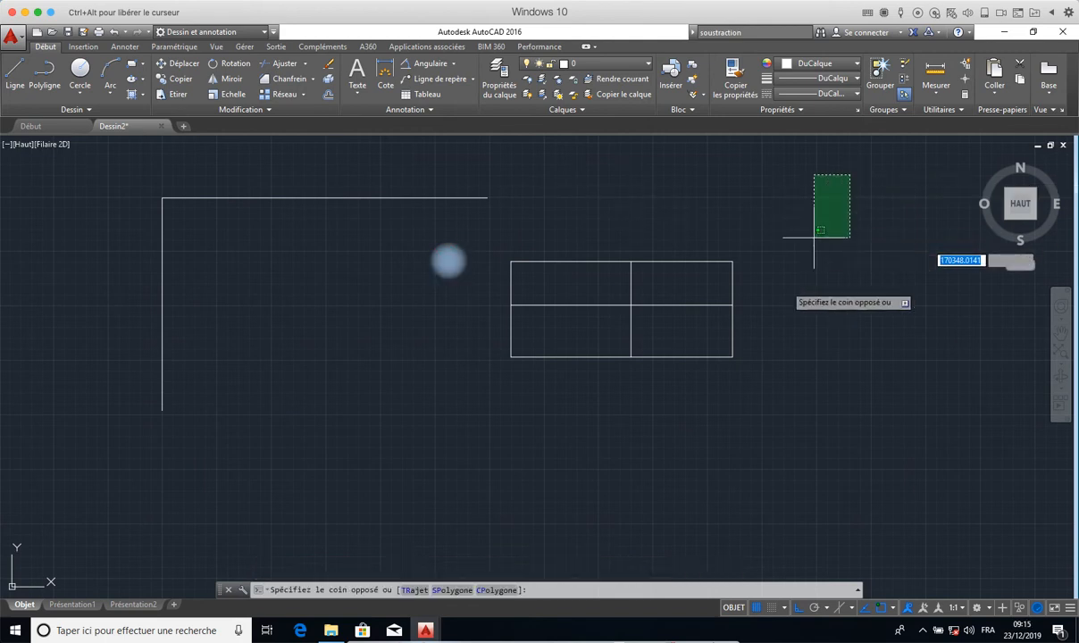
pyautogui.press('Escape')
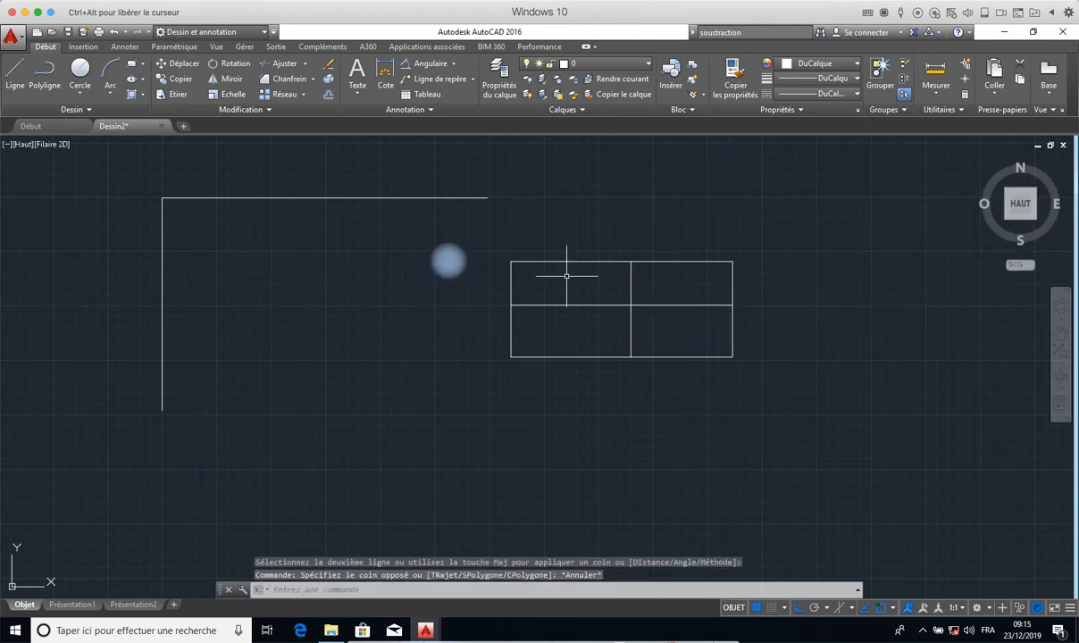
pyautogui.click(501, 170)
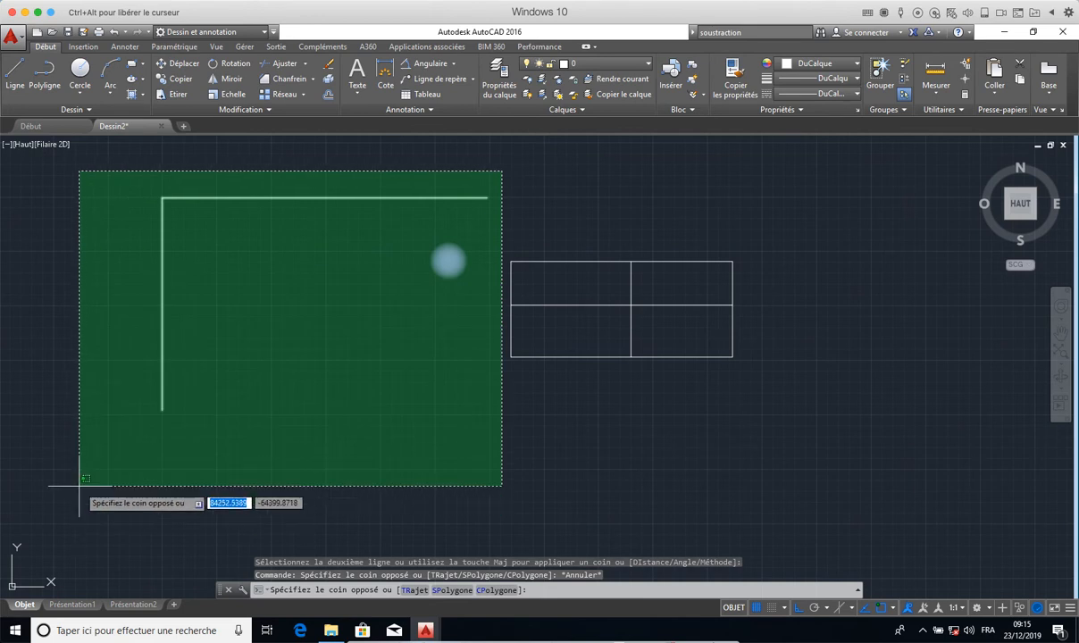
pyautogui.click(82, 427)
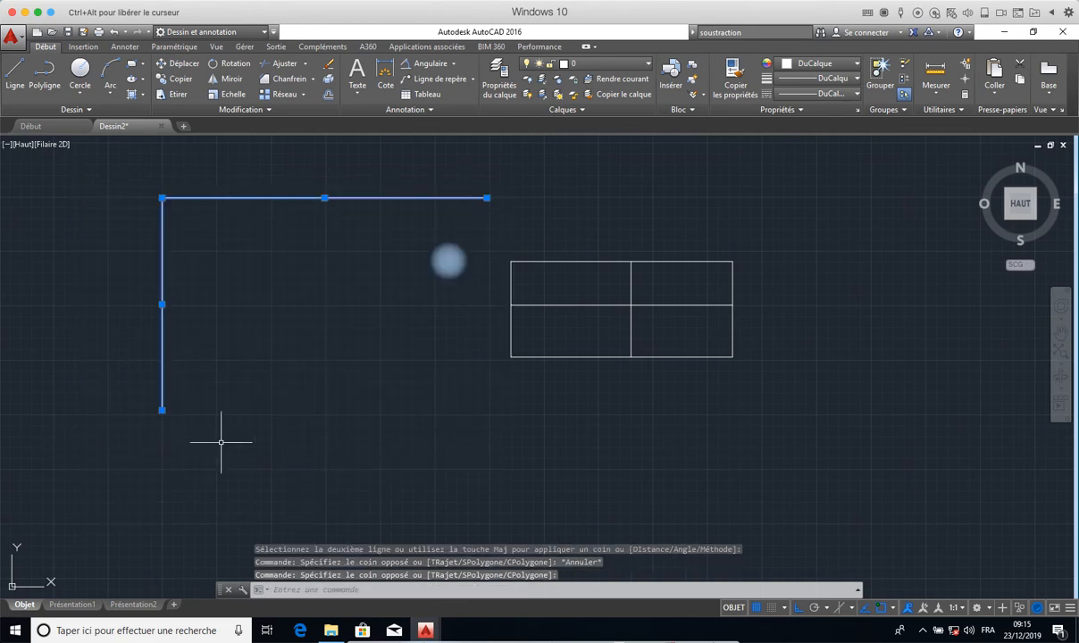
pyautogui.click(329, 67)
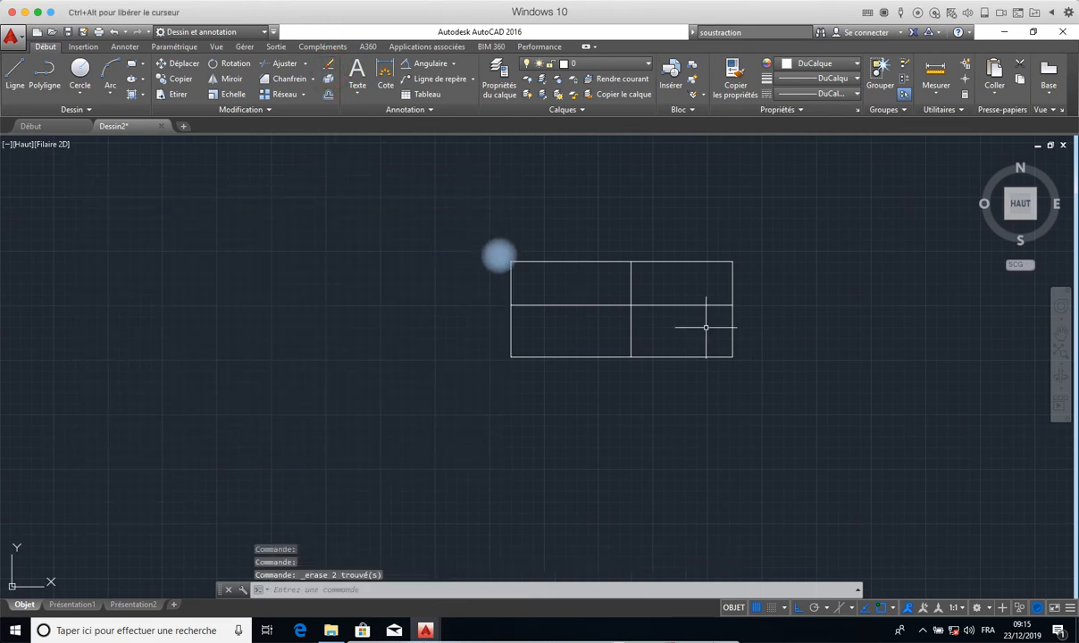
# - Start a rectangular array of the rectangle together with its inner dividing lines
pyautogui.click(751, 213)
pyautogui.click(470, 388)
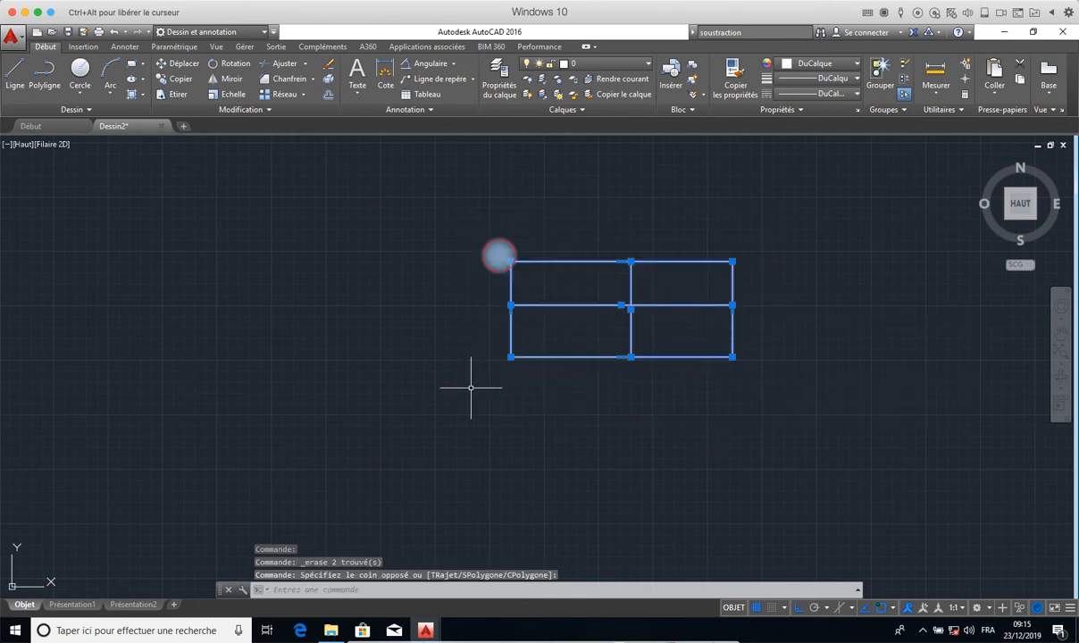
pyautogui.click(302, 95)
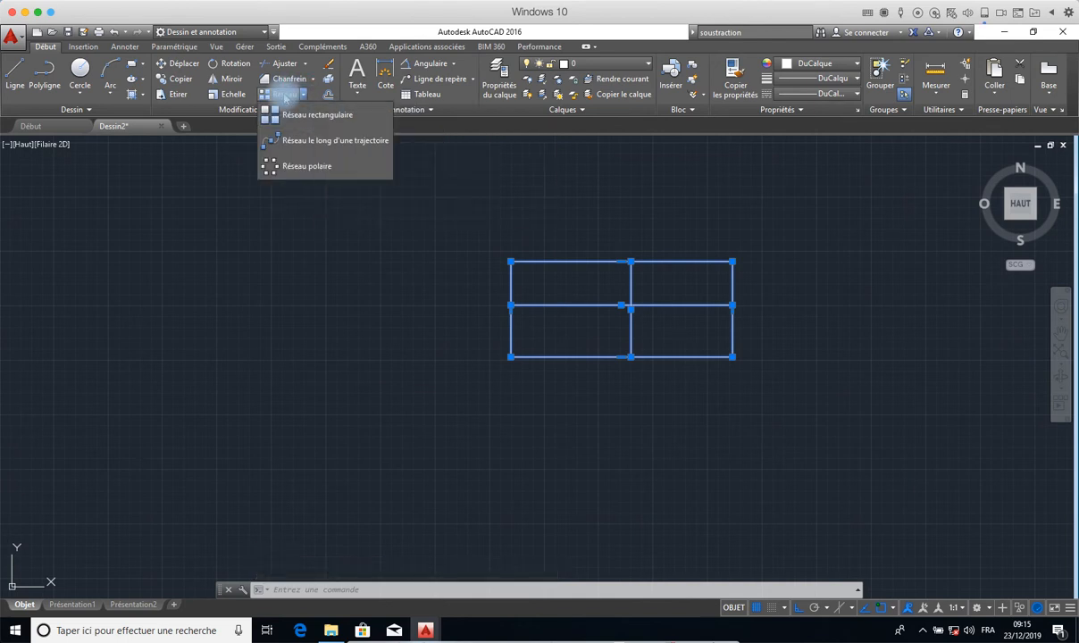
pyautogui.click(314, 116)
pyautogui.scroll(1, 559, 276)
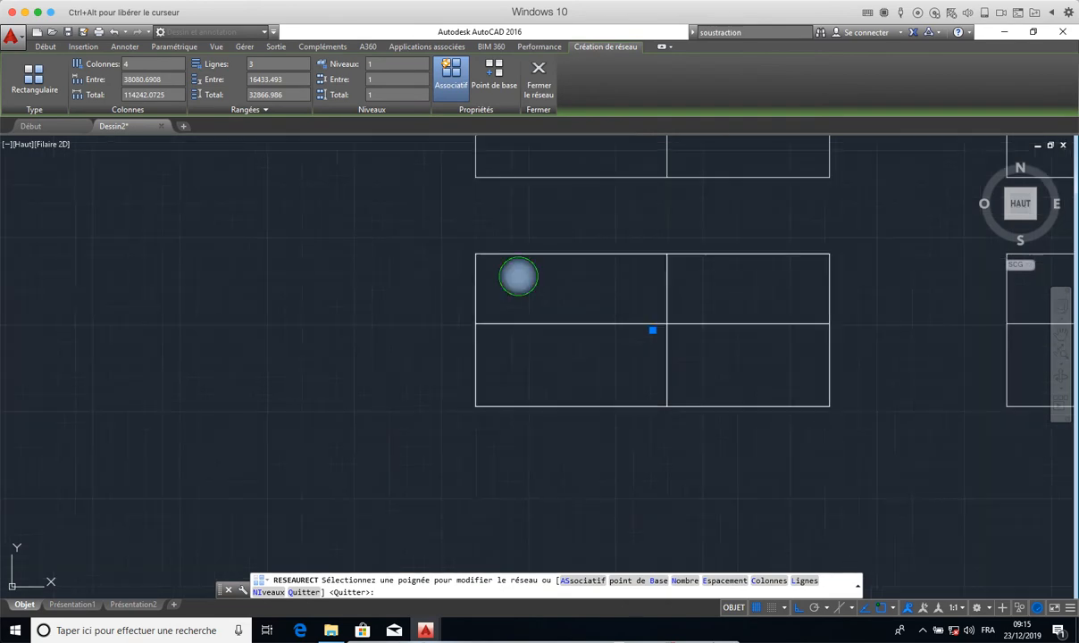
pyautogui.moveTo(556, 278)
pyautogui.mouseDown(button='middle')
pyautogui.moveTo(265, 392)
pyautogui.moveTo(102, 397)
pyautogui.mouseUp(button='middle')
pyautogui.scroll(4, 206, 357)
pyautogui.scroll(-5, 205, 356)
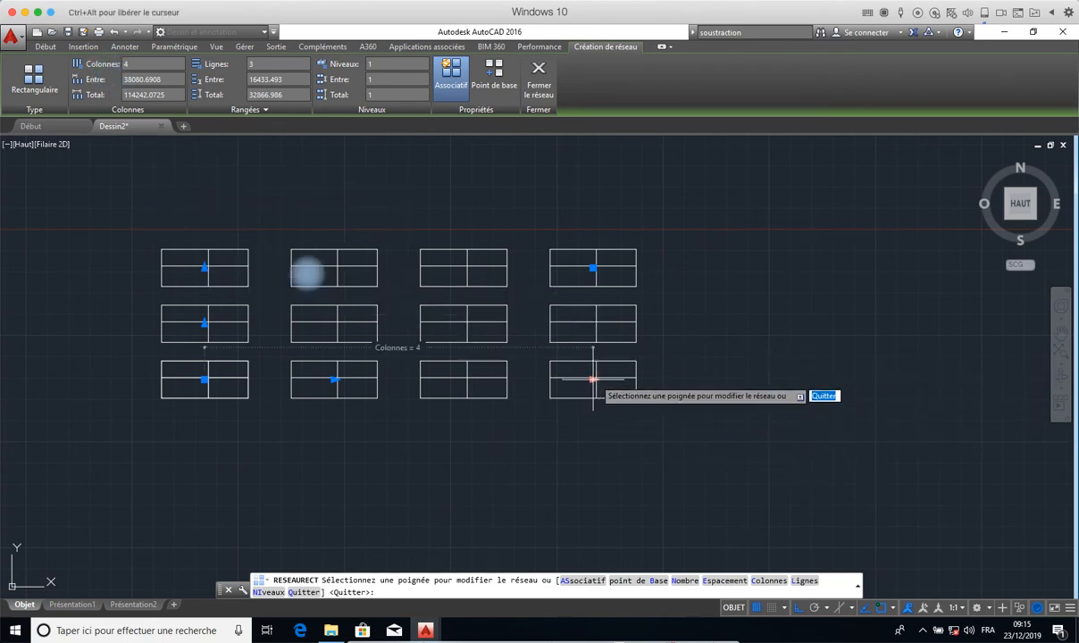
# - Extend the rectangular array to 4 rows and finish it
pyautogui.click(593, 379)
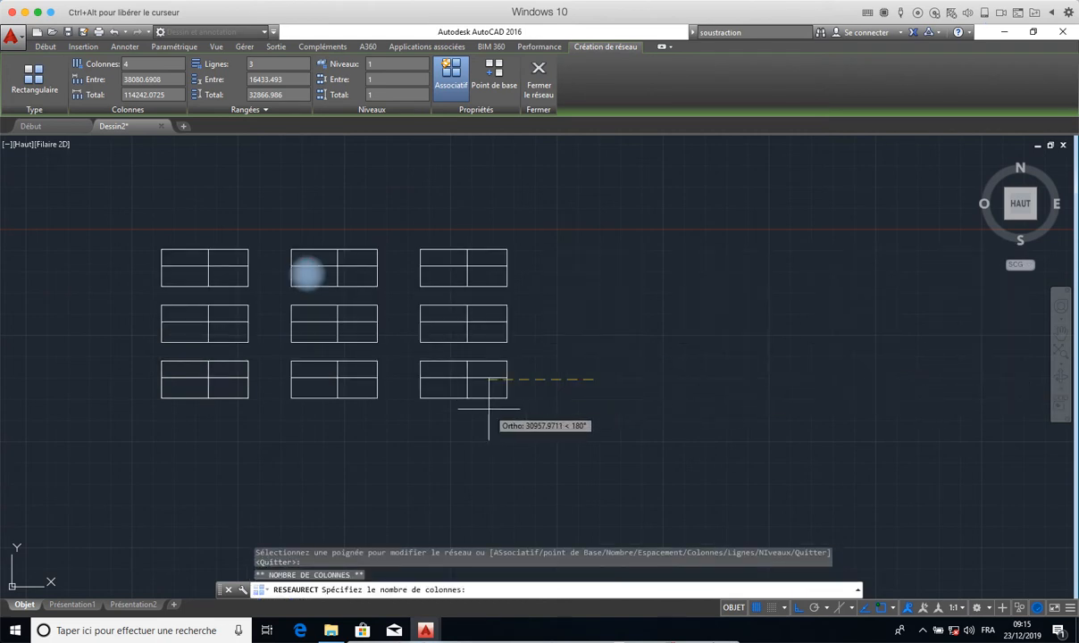
pyautogui.press('Escape')
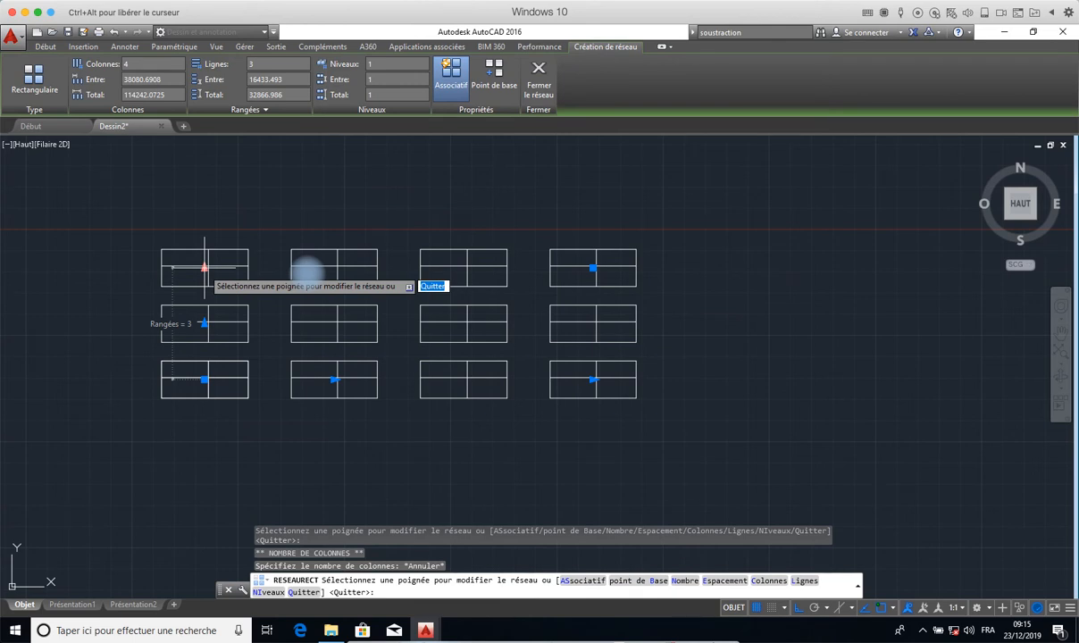
pyautogui.click(205, 267)
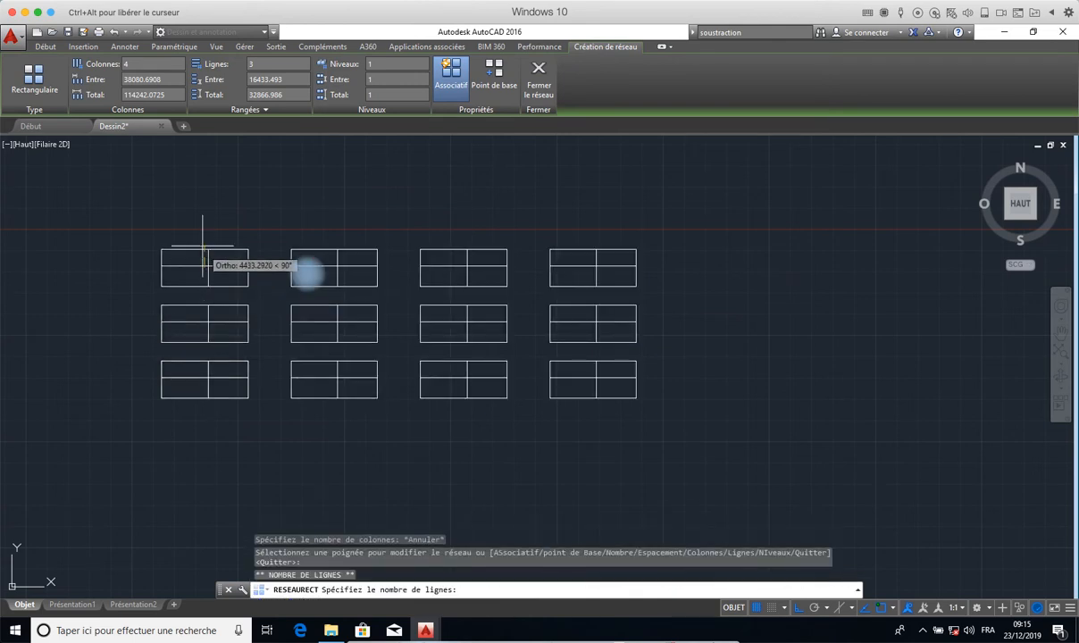
pyautogui.click(303, 268)
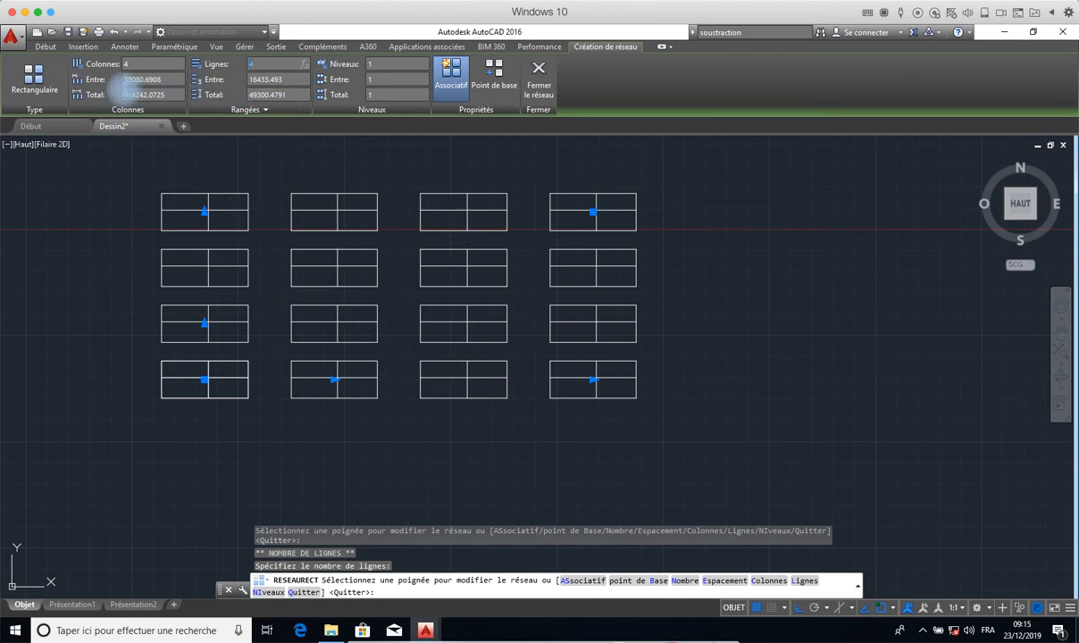
pyautogui.click(539, 76)
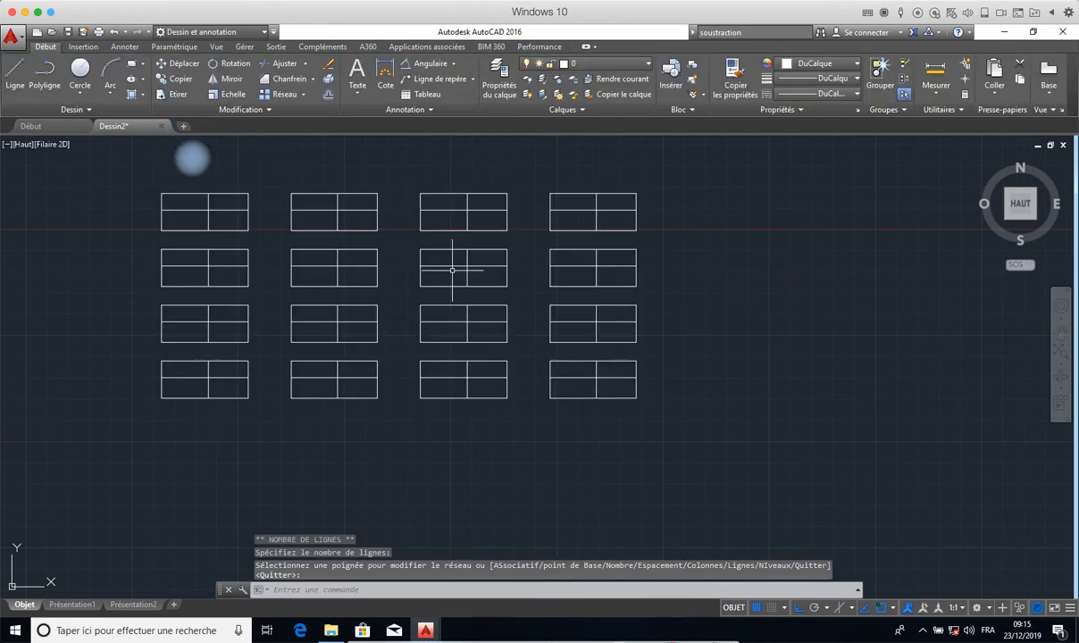
pyautogui.click(302, 95)
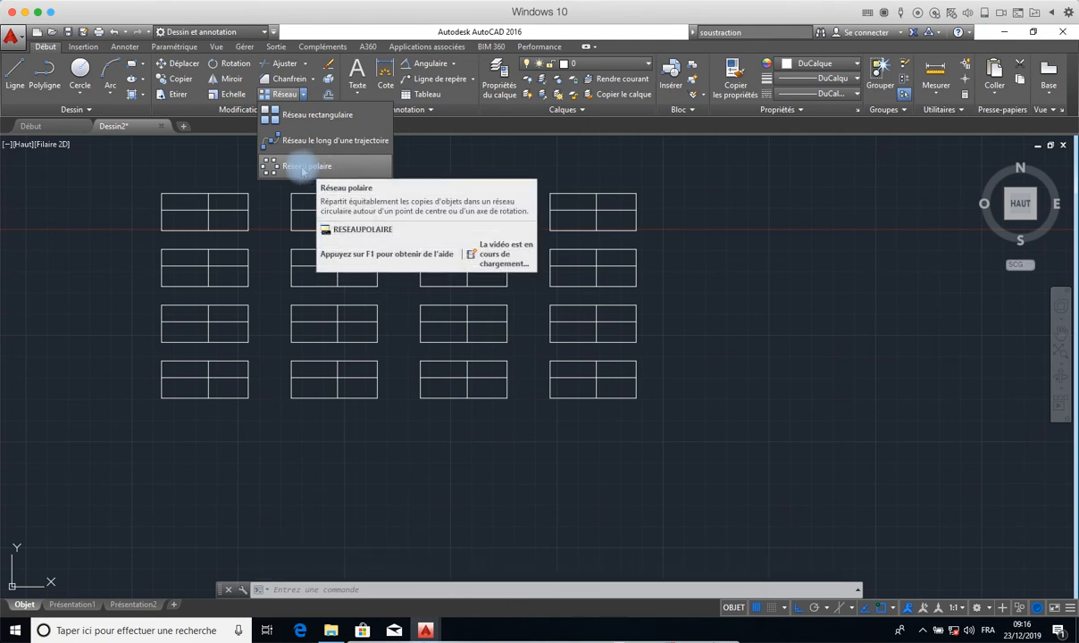
pyautogui.click(297, 165)
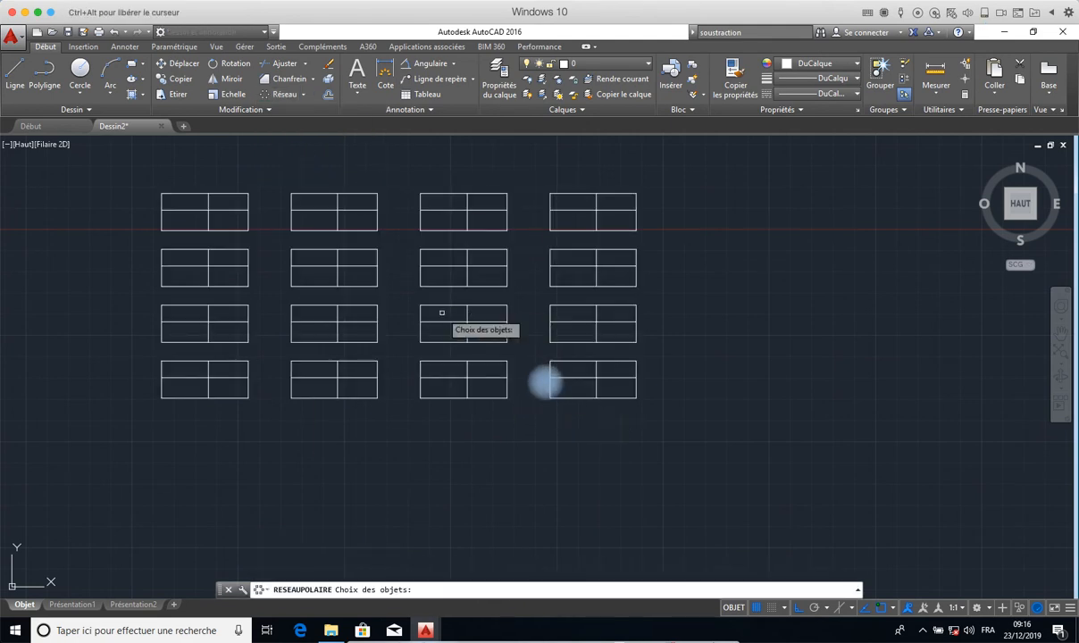
pyautogui.click(551, 379)
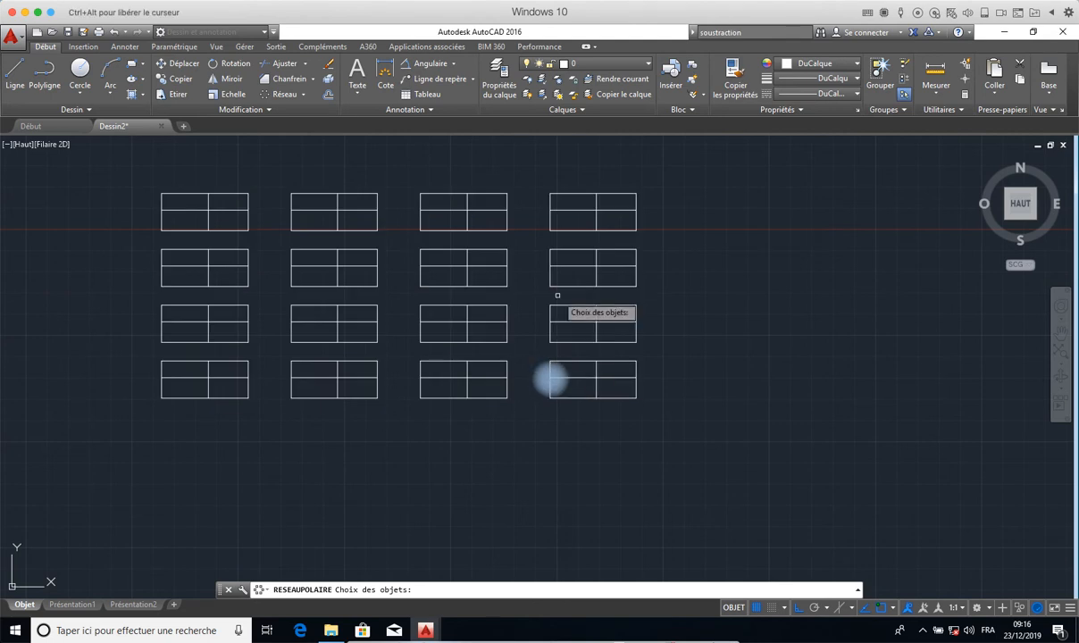
pyautogui.press('Escape')
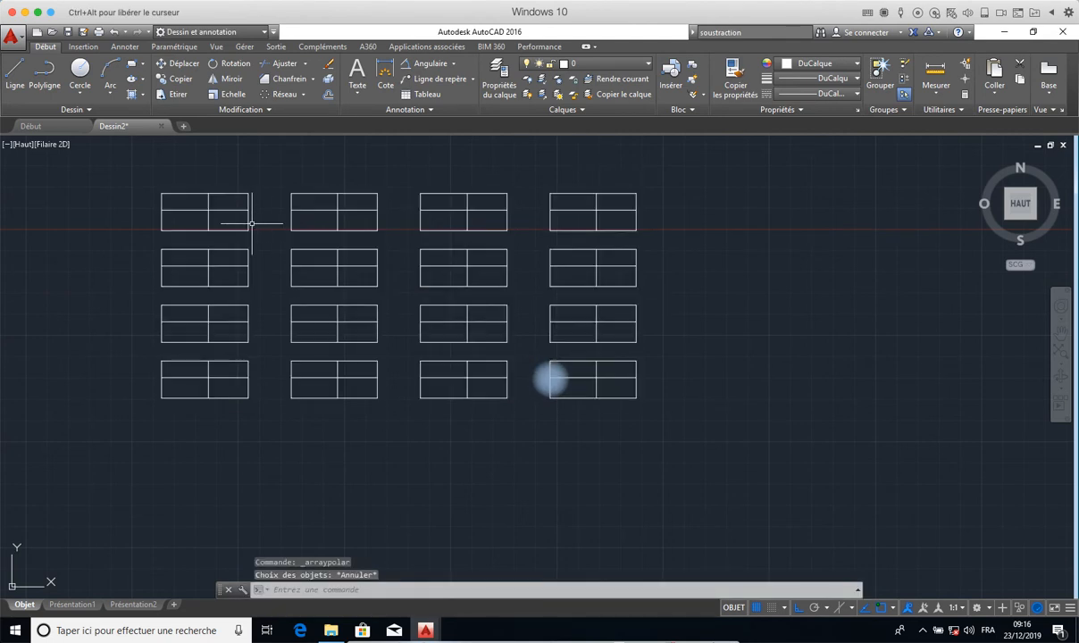
# - Select the rectangular array to review its column and row settings as one associative object, then deselect it
pyautogui.click(263, 98)
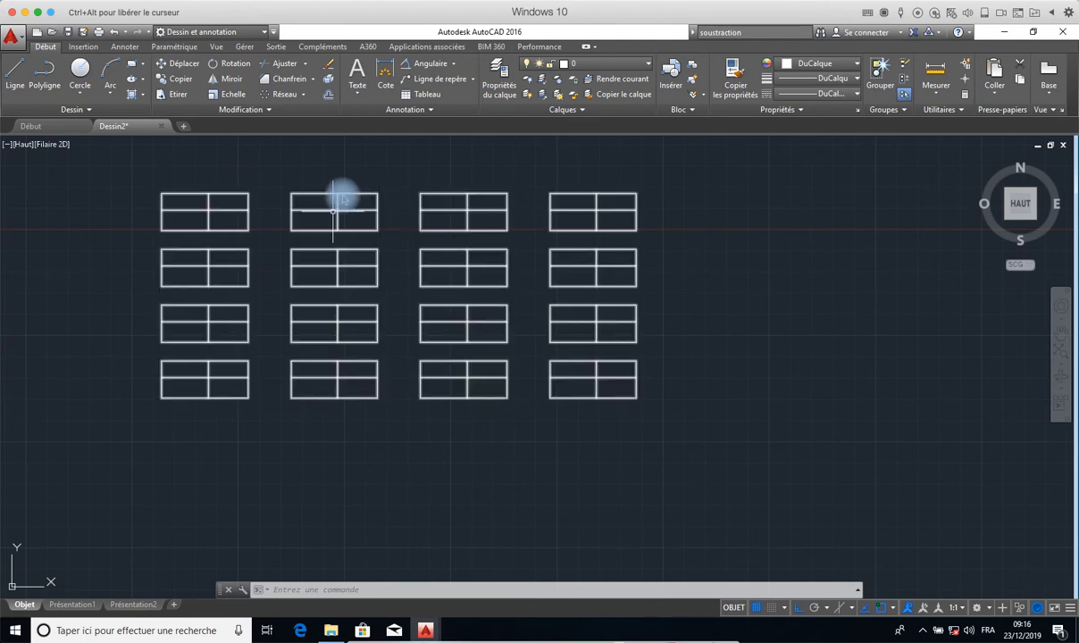
pyautogui.click(336, 211)
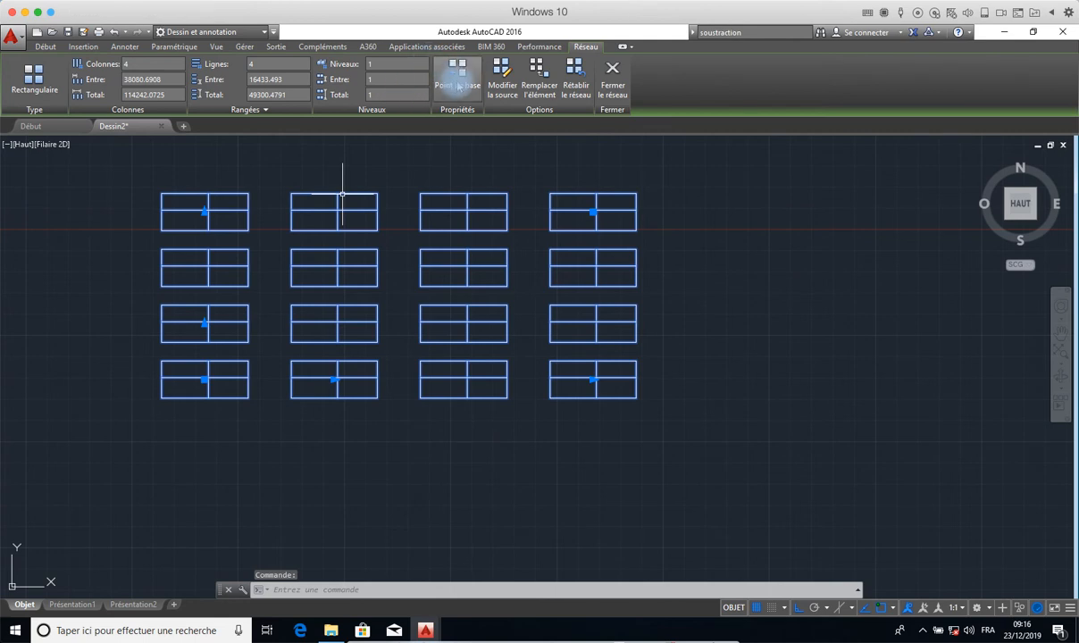
pyautogui.click(611, 78)
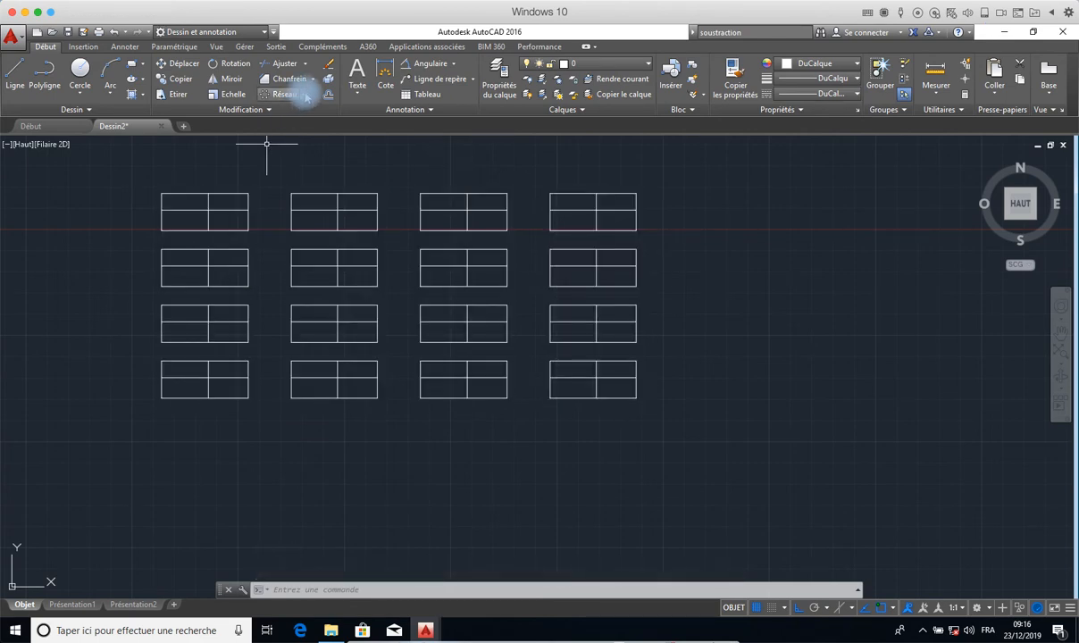
pyautogui.click(701, 181)
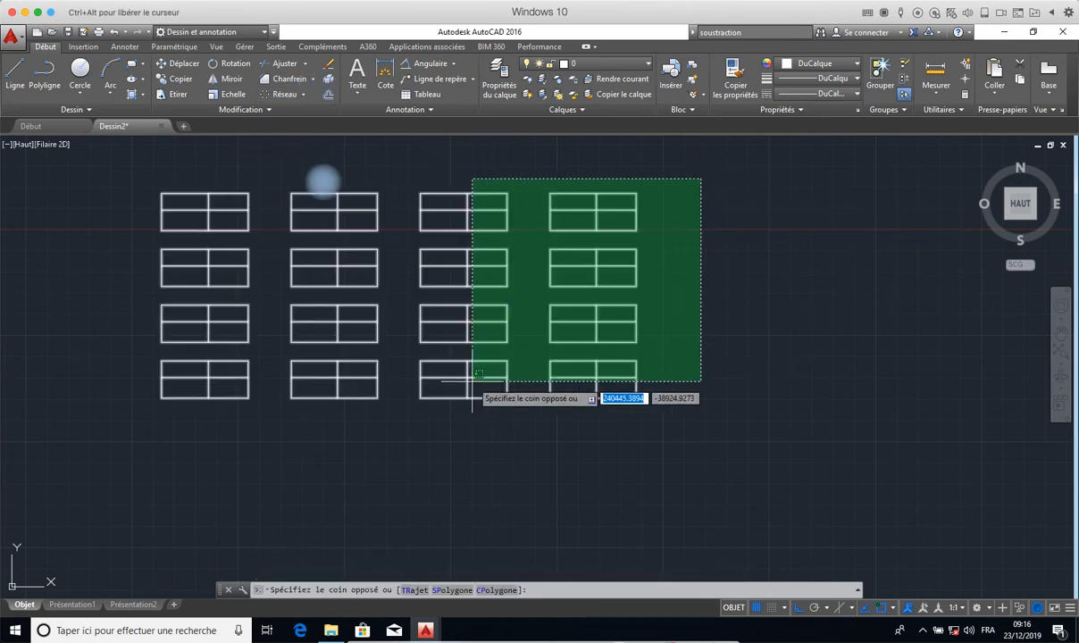
pyautogui.click(289, 433)
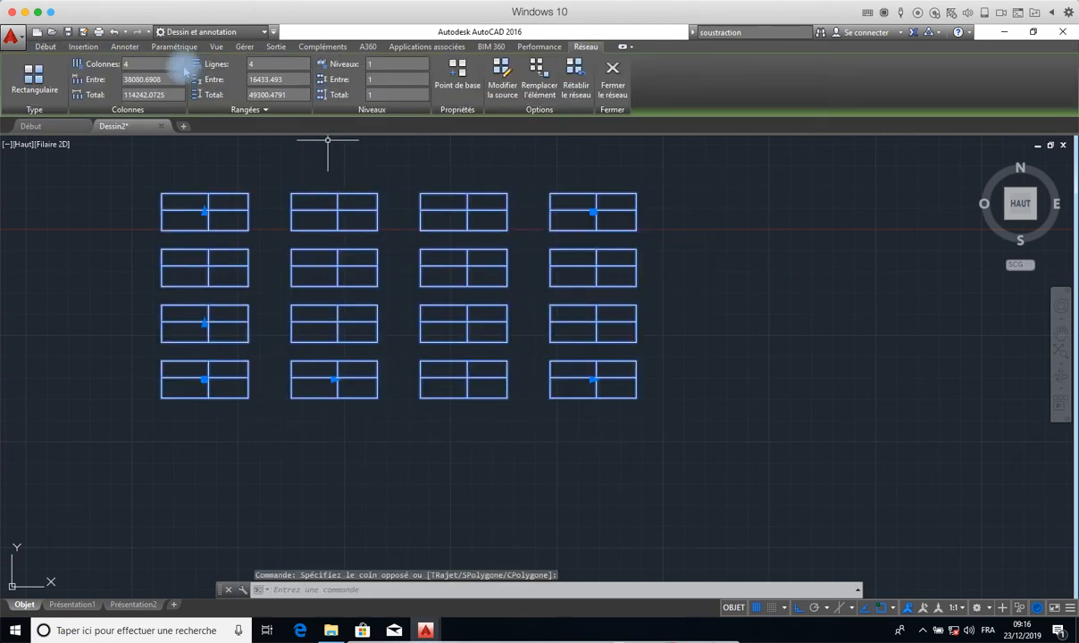
pyautogui.click(572, 78)
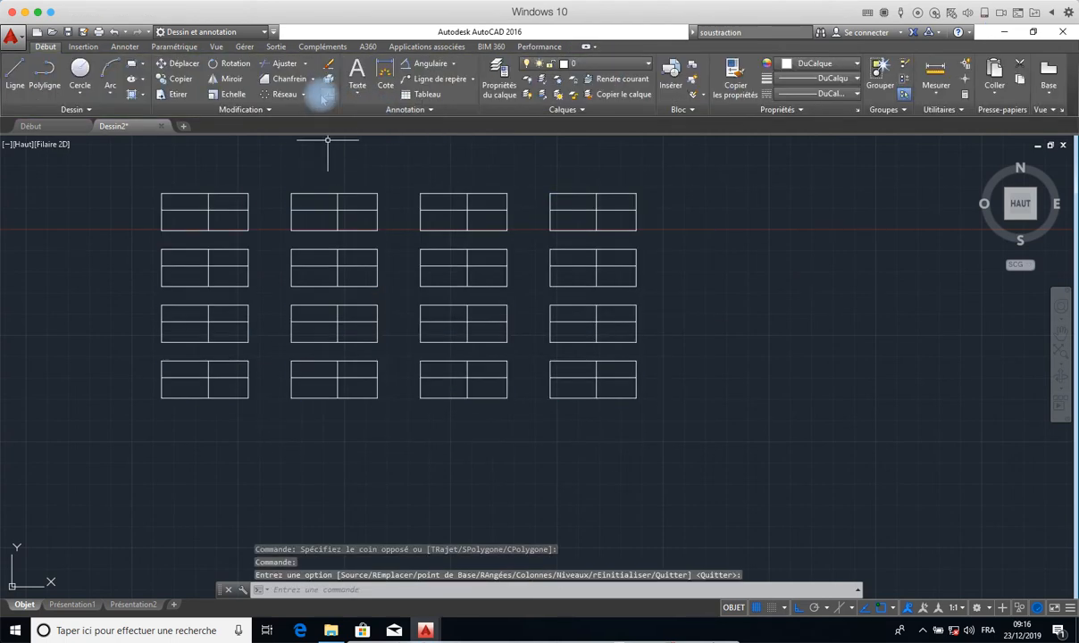
# - Explode the whole rectangular array into separate objects
pyautogui.click(328, 79)
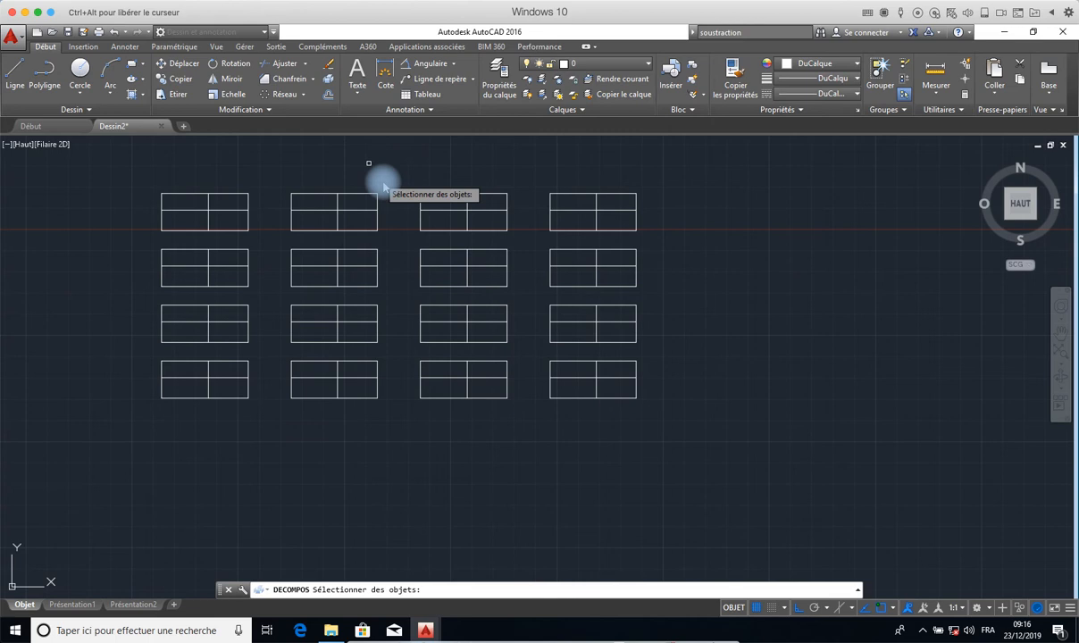
pyautogui.click(689, 183)
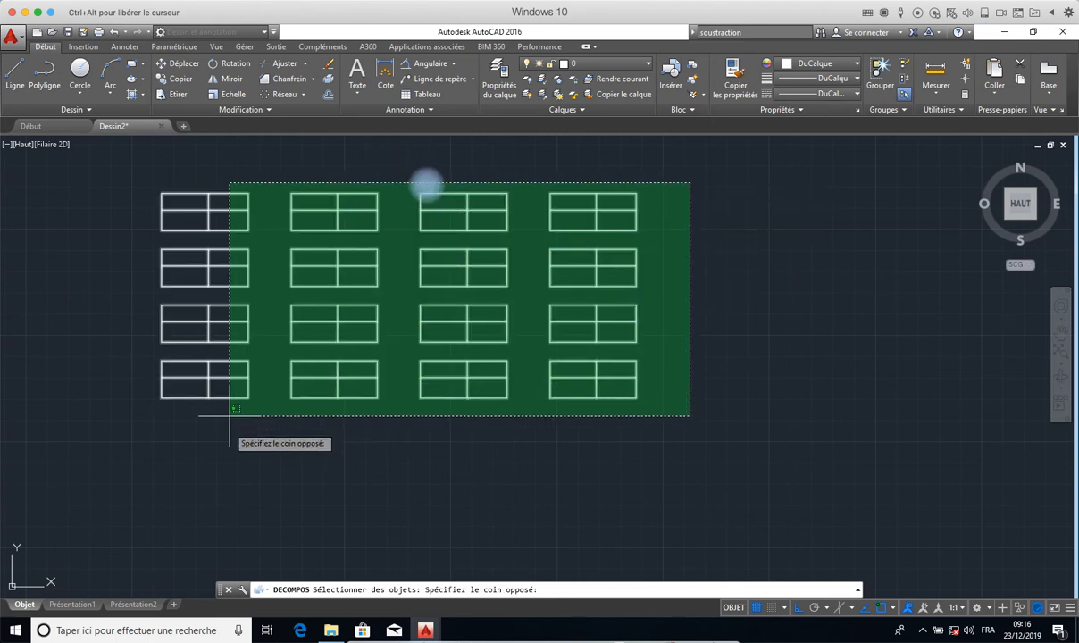
pyautogui.click(149, 419)
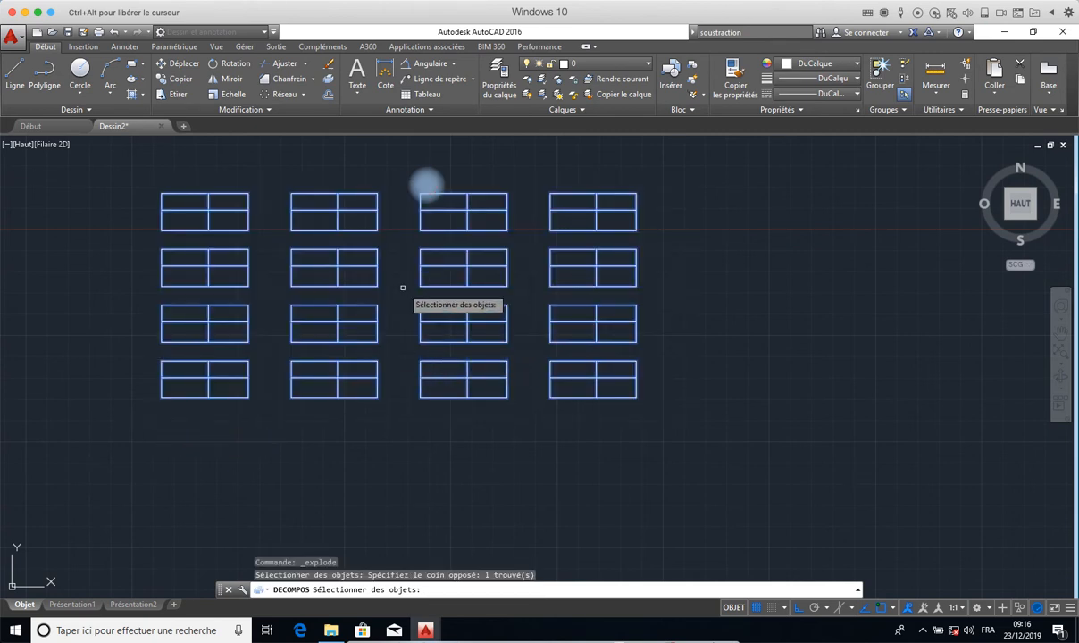
pyautogui.press('Return')
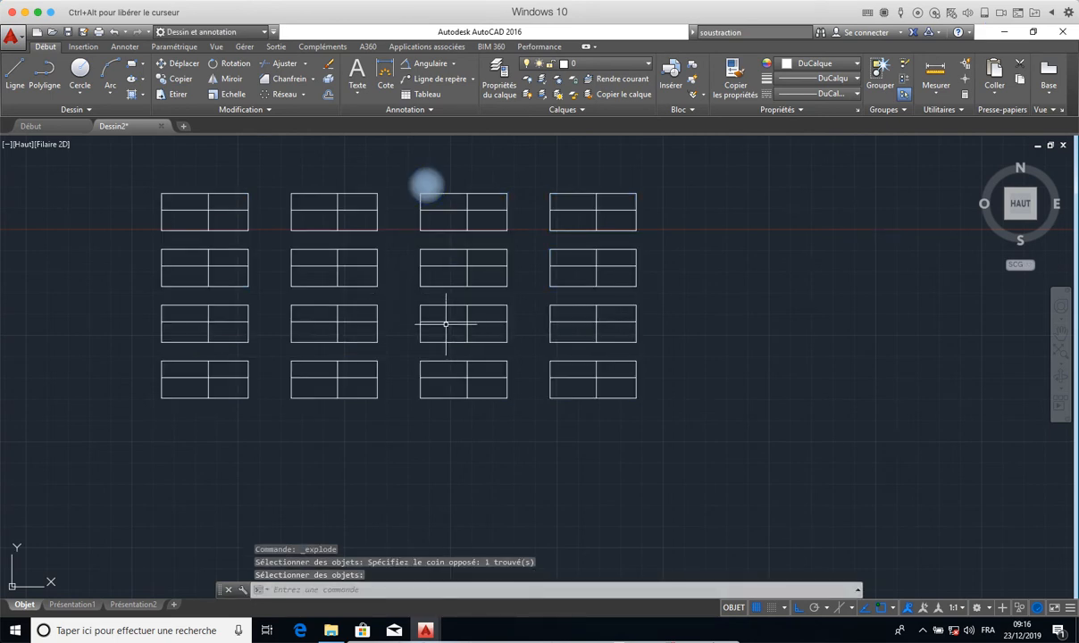
pyautogui.press('Return')
# - Select inner dividing lines in several exploded rectangles to check they are independent, then clear the selection
pyautogui.click(444, 322)
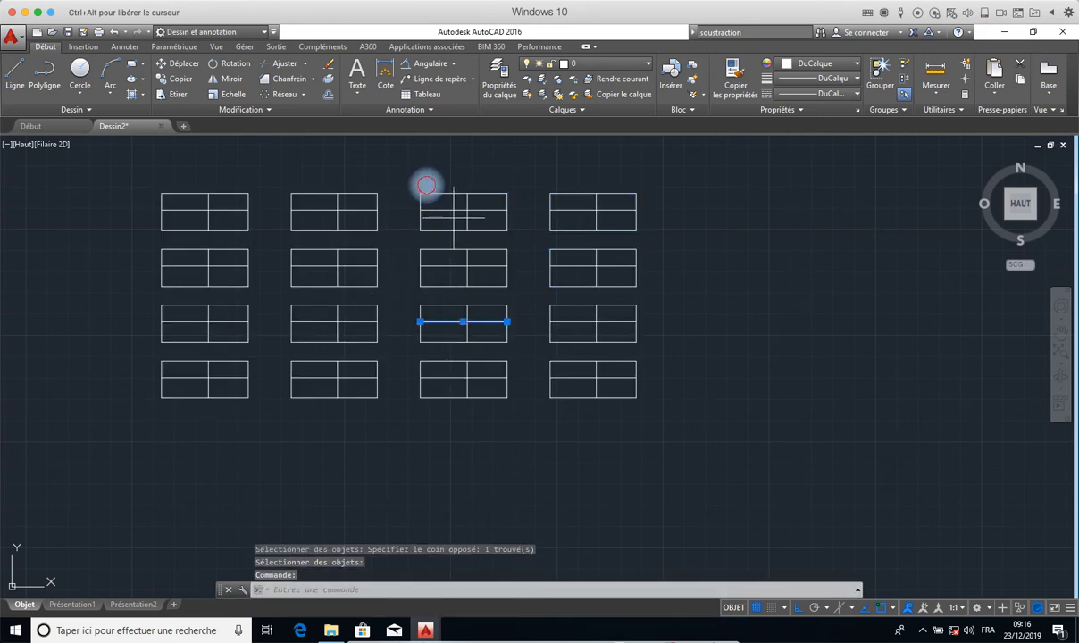
pyautogui.click(454, 217)
pyautogui.click(427, 198)
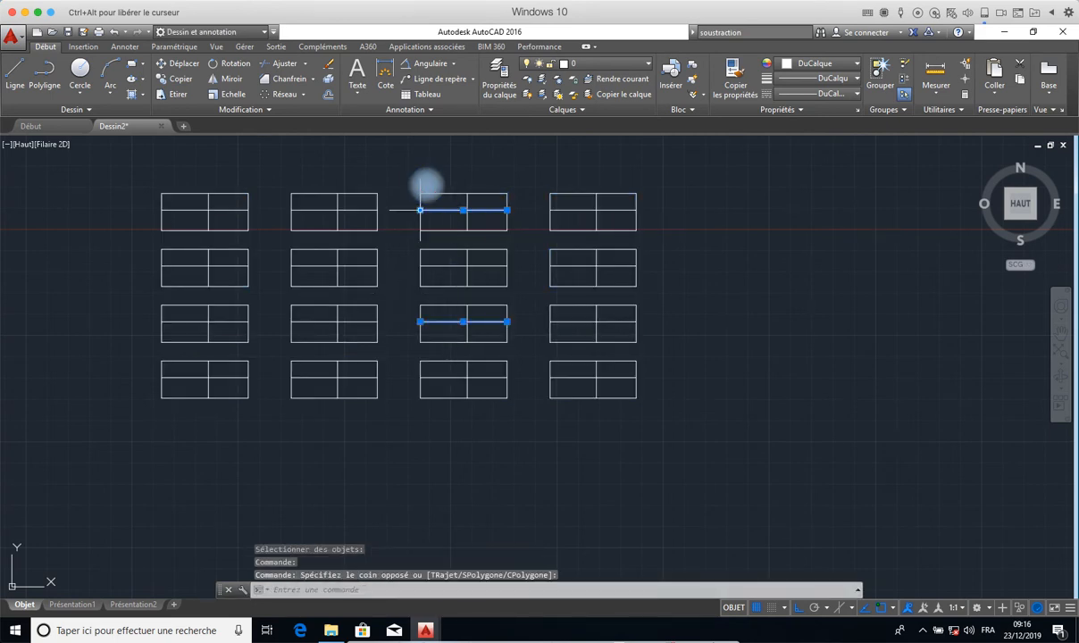
pyautogui.click(230, 208)
pyautogui.press('Escape')
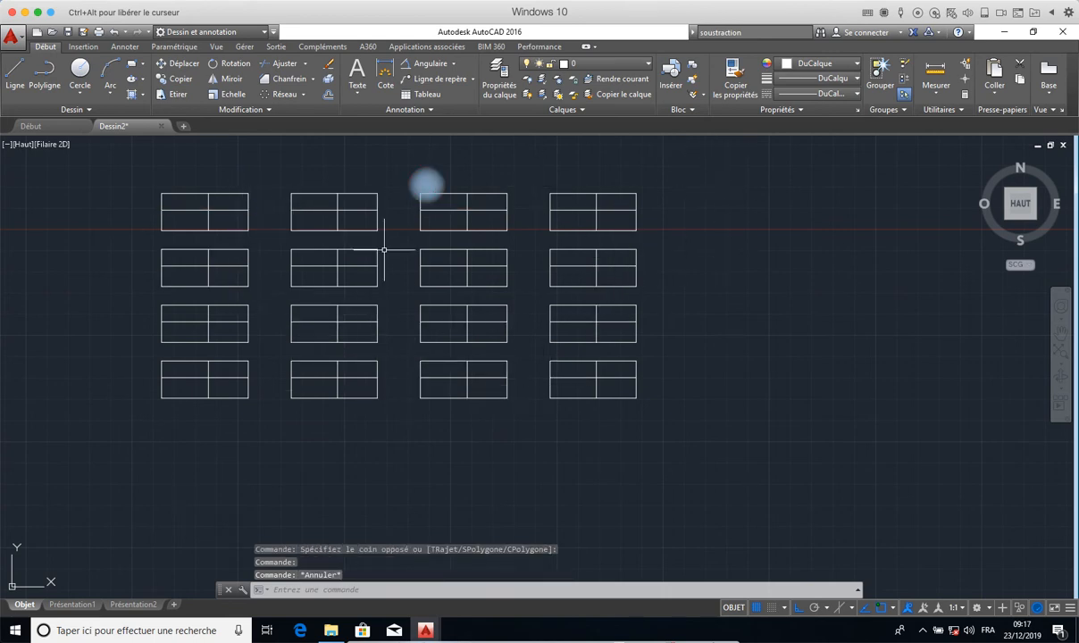
# - Start a polar array of the lower-right divided rectangle with its three objects, centred on a point in the empty area to its right
pyautogui.moveTo(355, 191)
pyautogui.mouseDown(button='middle')
pyautogui.moveTo(260, 168)
pyautogui.moveTo(269, 108)
pyautogui.mouseUp(button='middle')
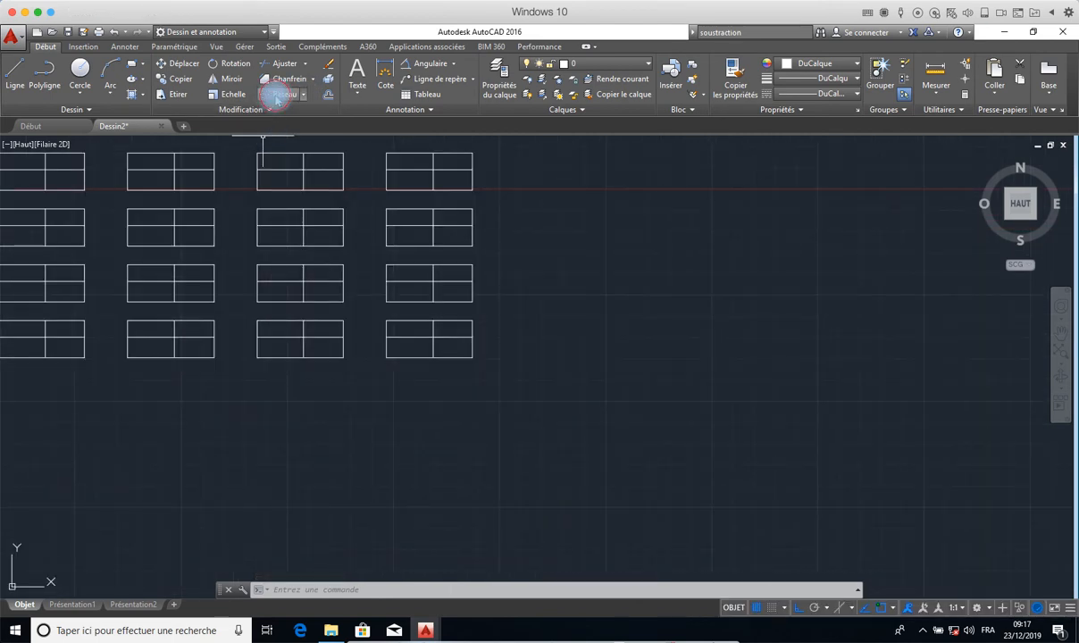
pyautogui.click(277, 94)
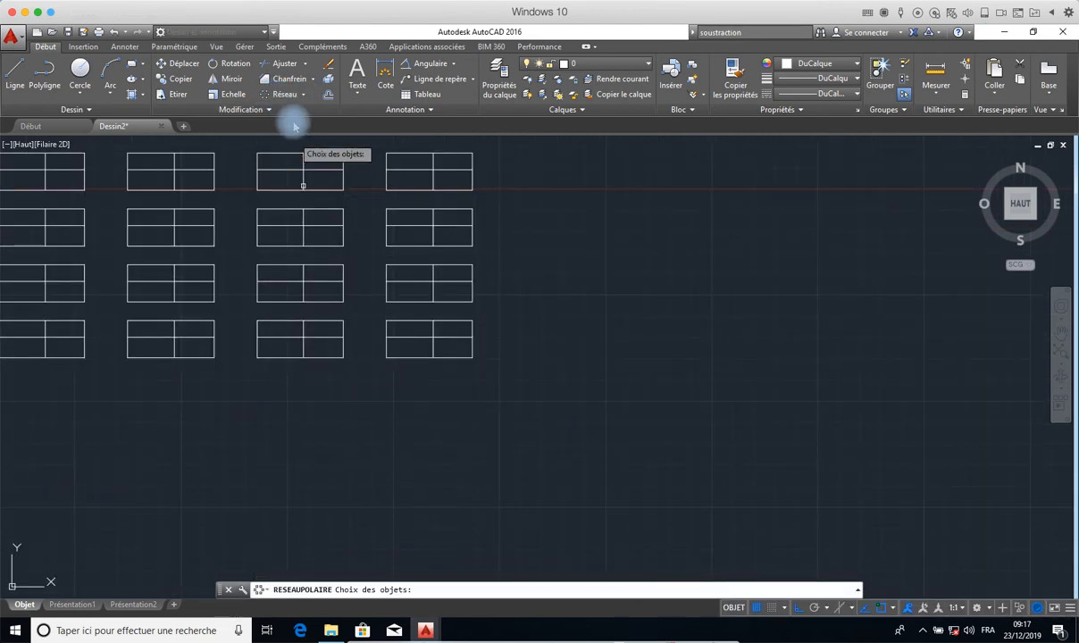
pyautogui.click(303, 94)
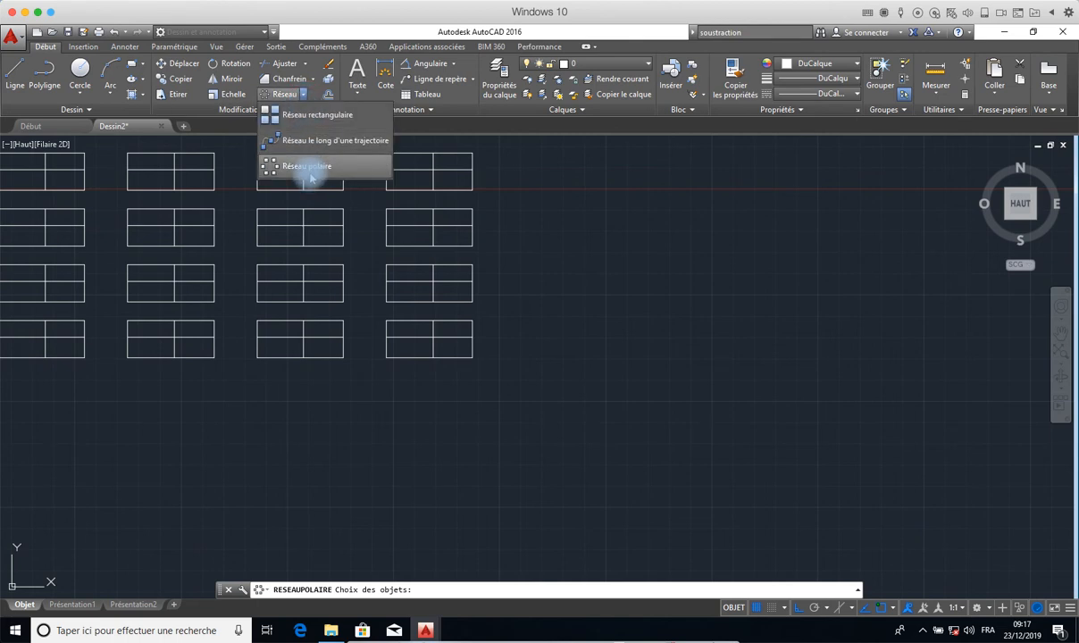
pyautogui.click(336, 351)
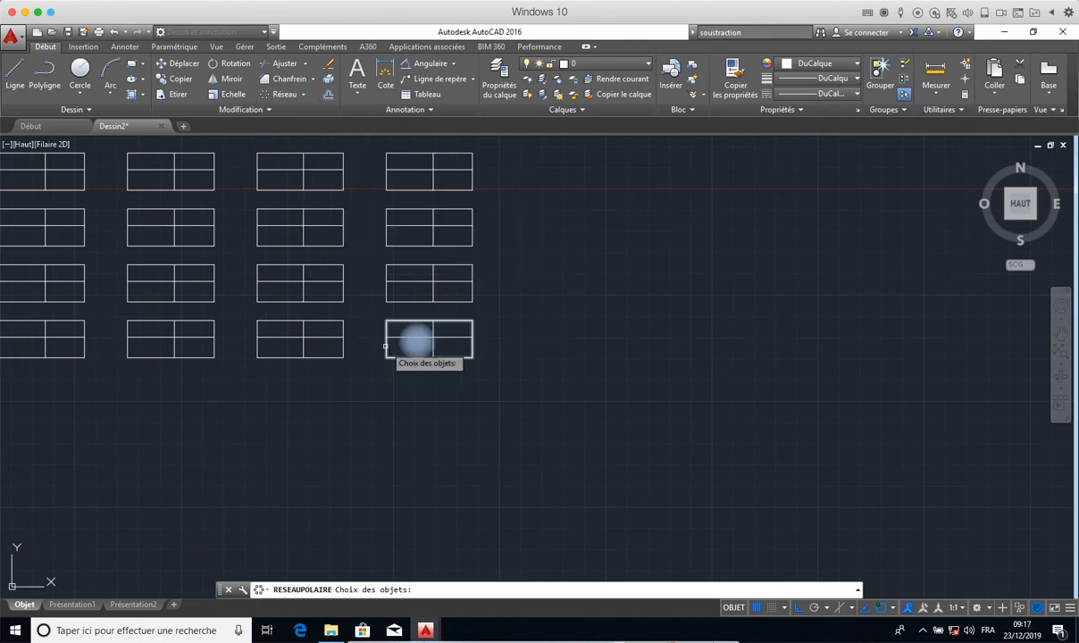
pyautogui.click(494, 320)
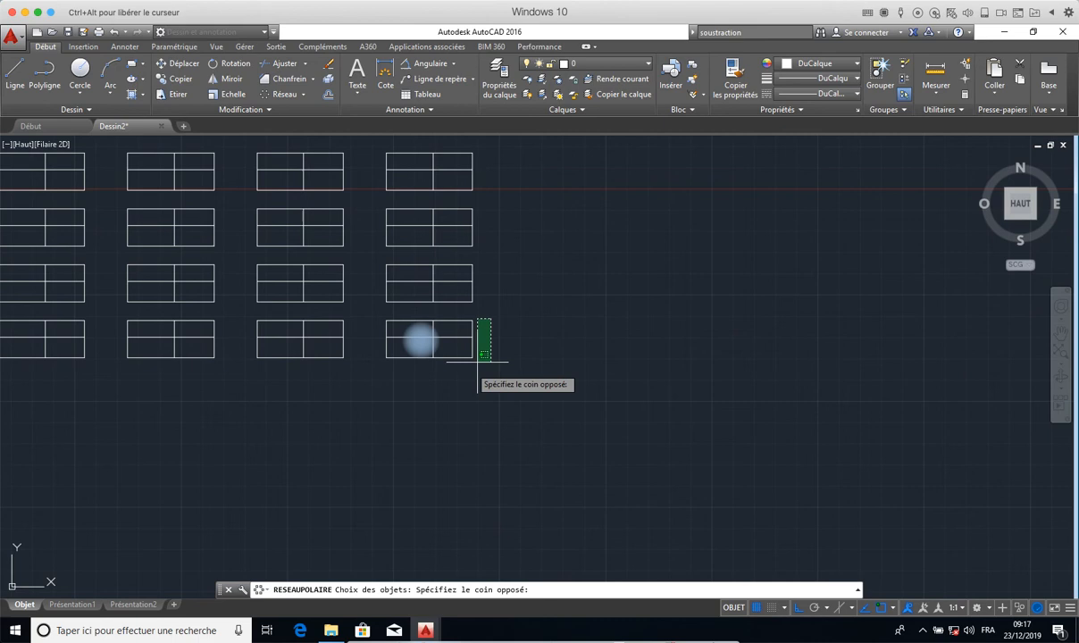
pyautogui.click(378, 366)
pyautogui.press('Return')
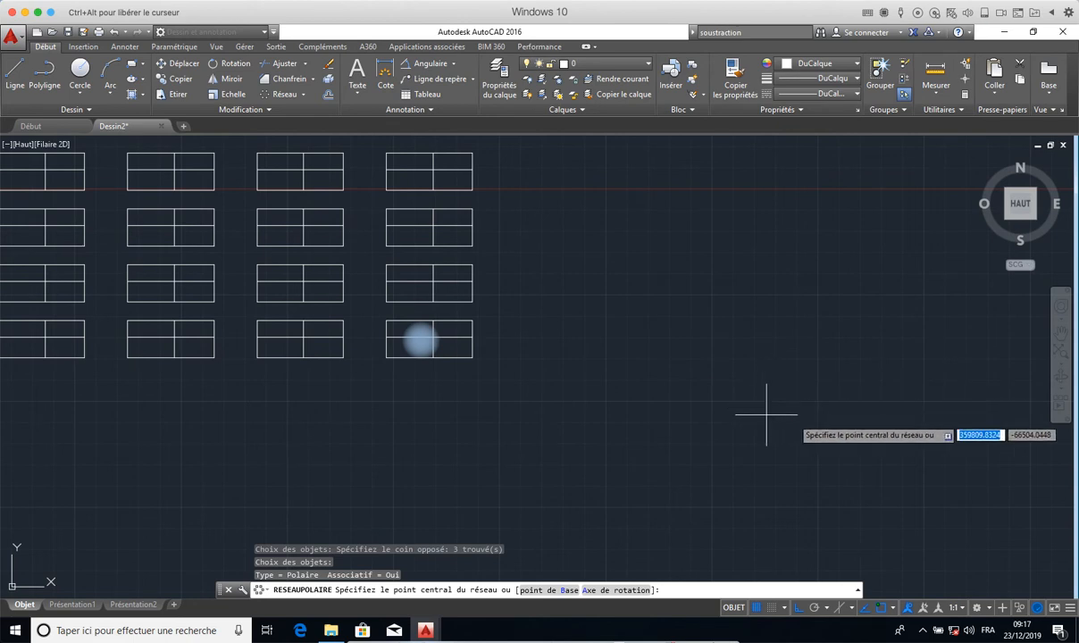
pyautogui.click(745, 363)
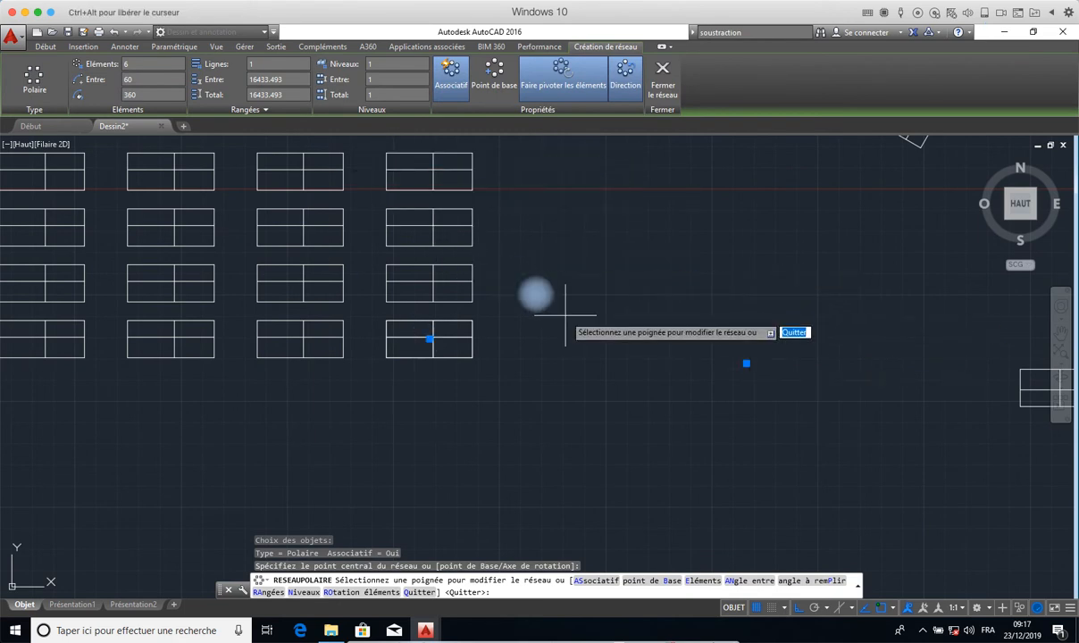
# - Set the polar array to 20 elements over 360 degrees and end the array command
pyautogui.scroll(2, 606, 367)
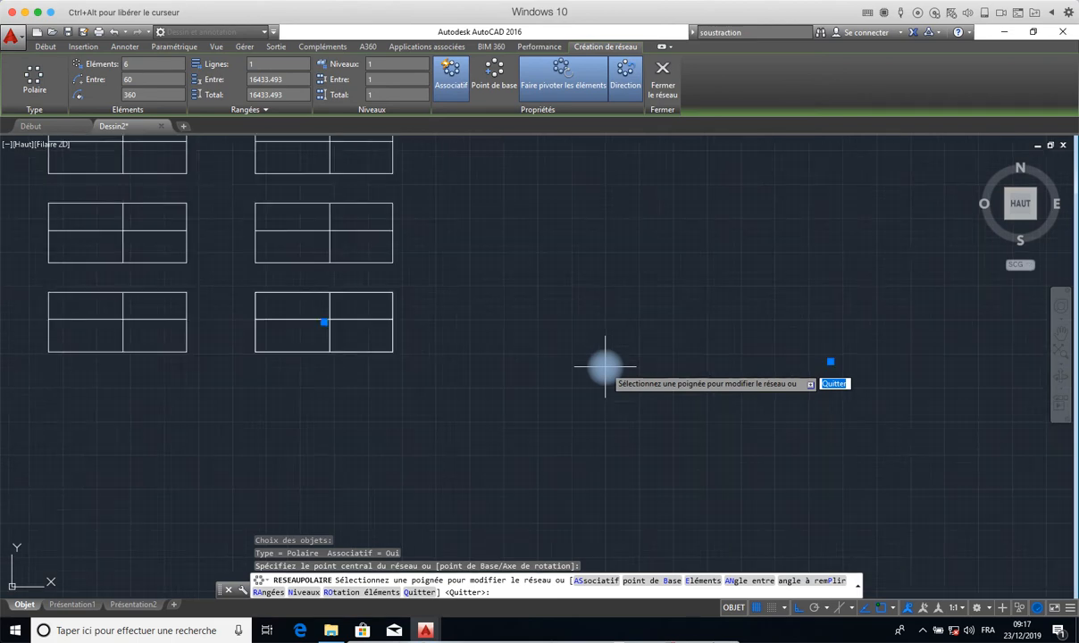
pyautogui.scroll(-2, 606, 367)
pyautogui.scroll(2, 605, 367)
pyautogui.scroll(-2, 606, 367)
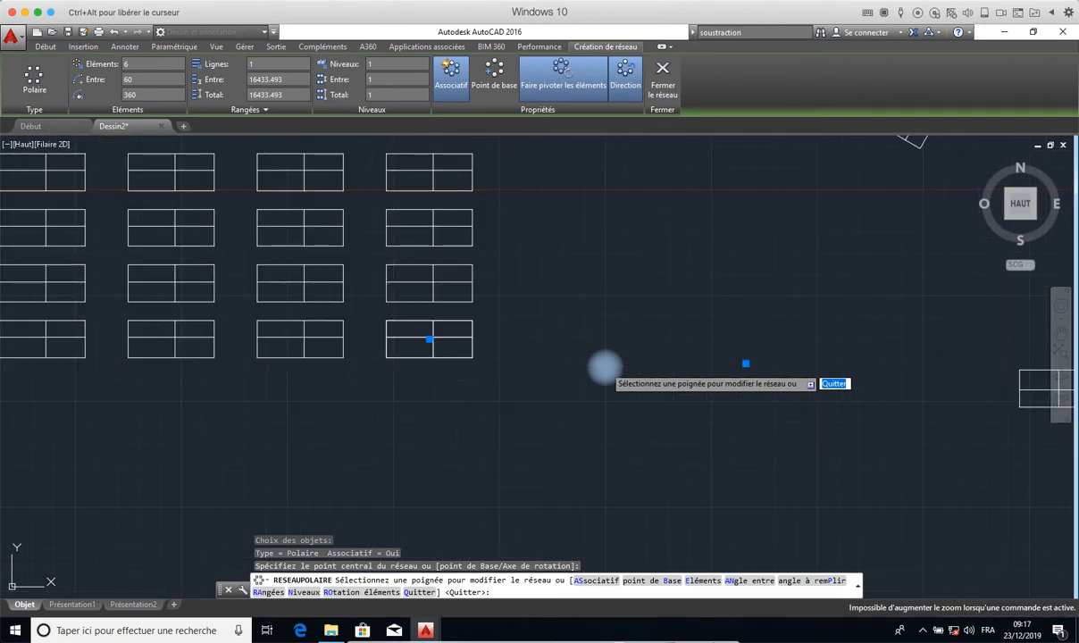
pyautogui.scroll(2, 606, 367)
pyautogui.scroll(-2, 606, 367)
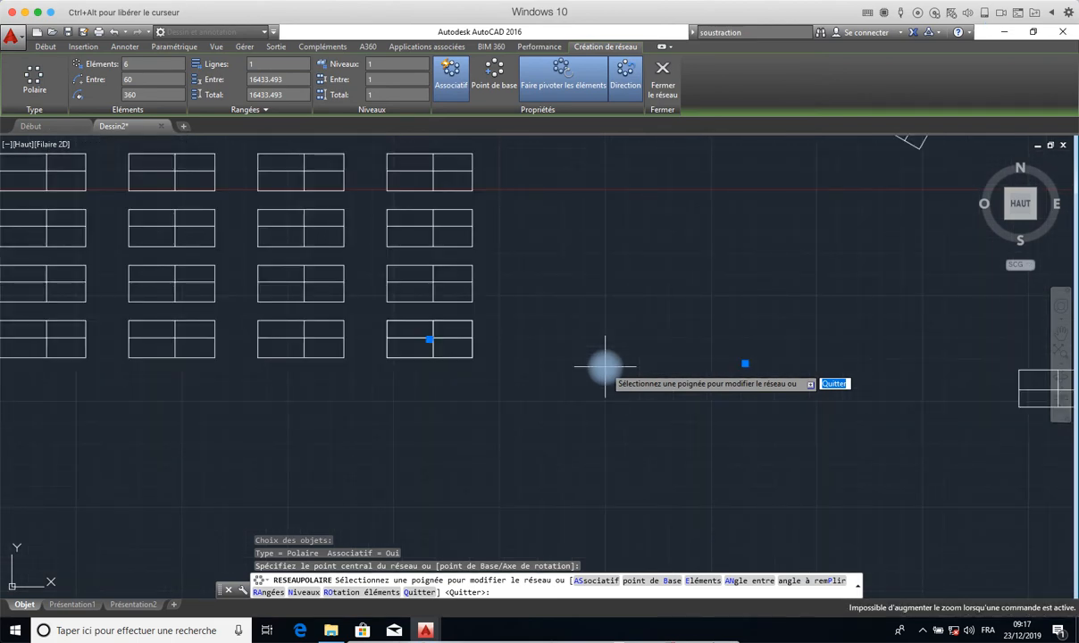
pyautogui.scroll(5, 605, 367)
pyautogui.scroll(-5, 605, 367)
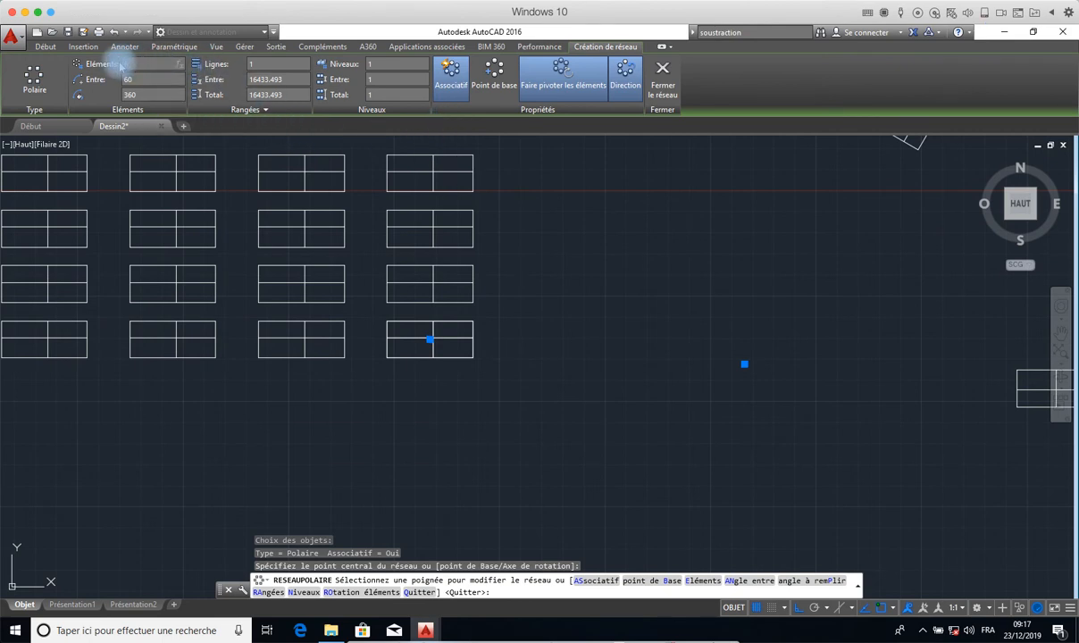
pyautogui.press('Return')
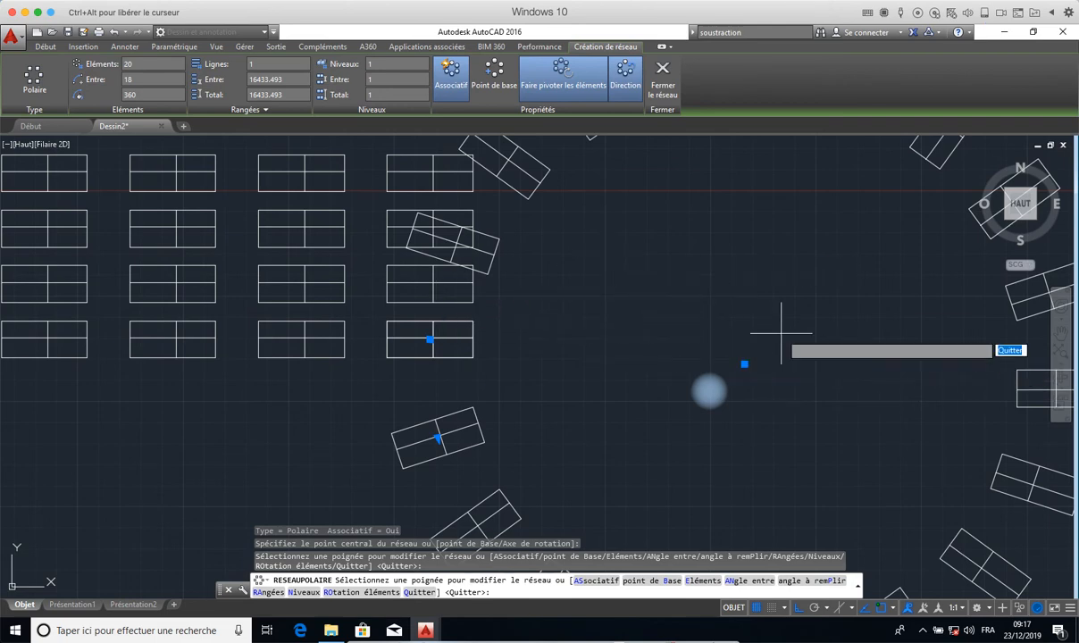
pyautogui.click(568, 236)
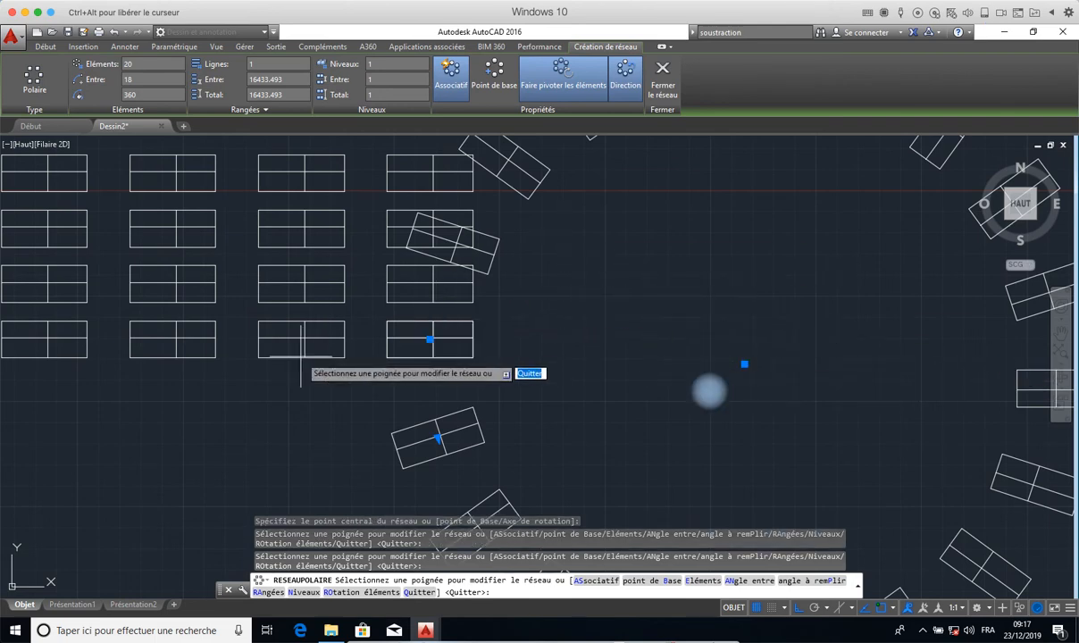
pyautogui.press('Escape')
# - Erase the polar array and all the remaining divided rectangles and lines
pyautogui.click(634, 243)
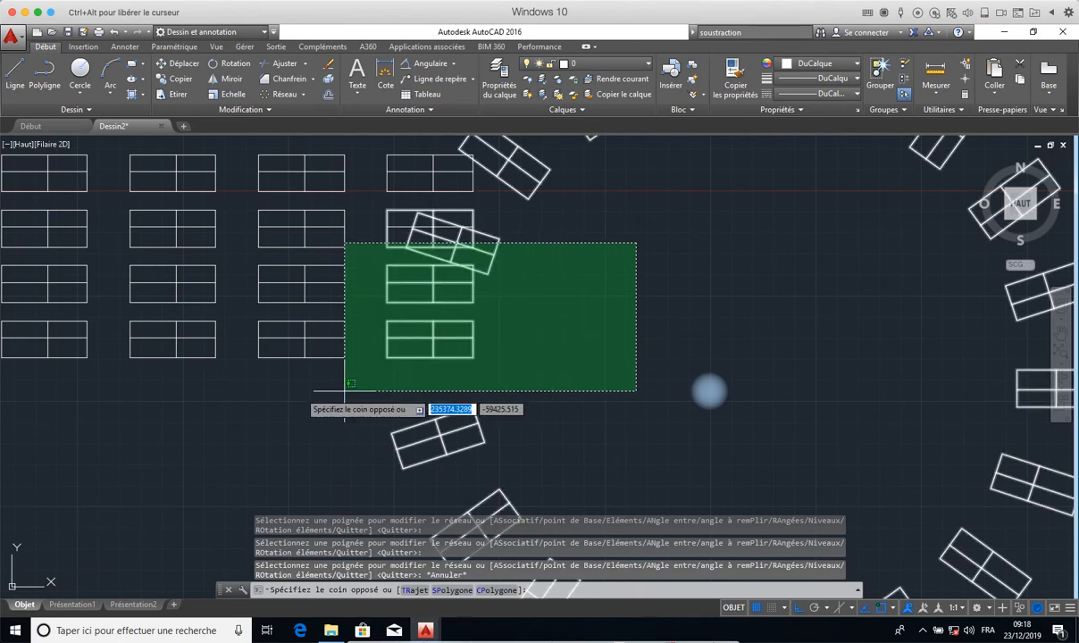
pyautogui.click(298, 393)
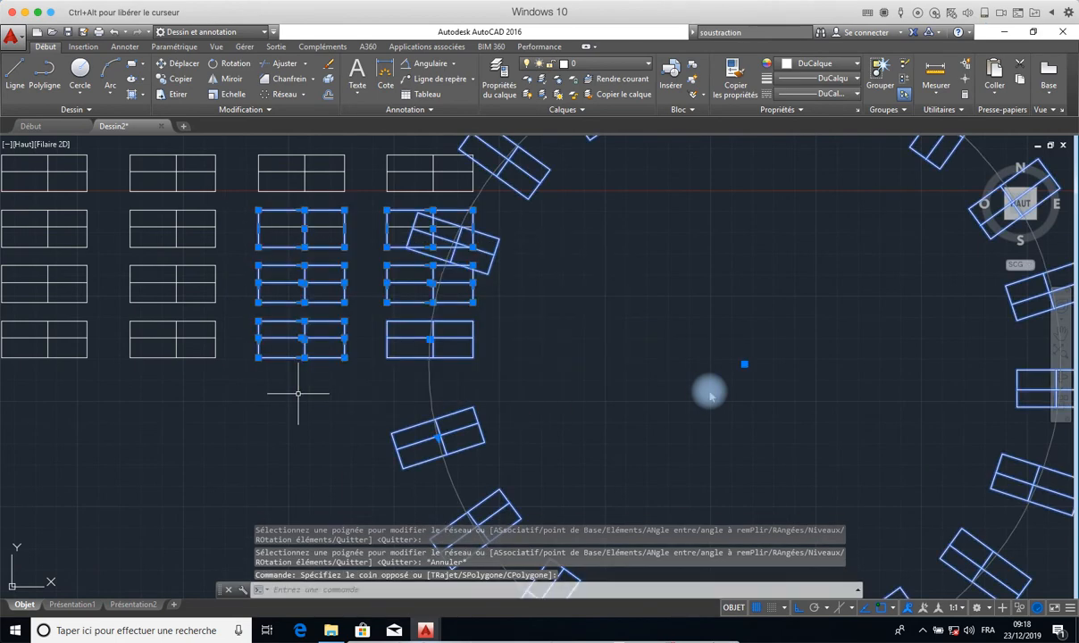
pyautogui.click(330, 64)
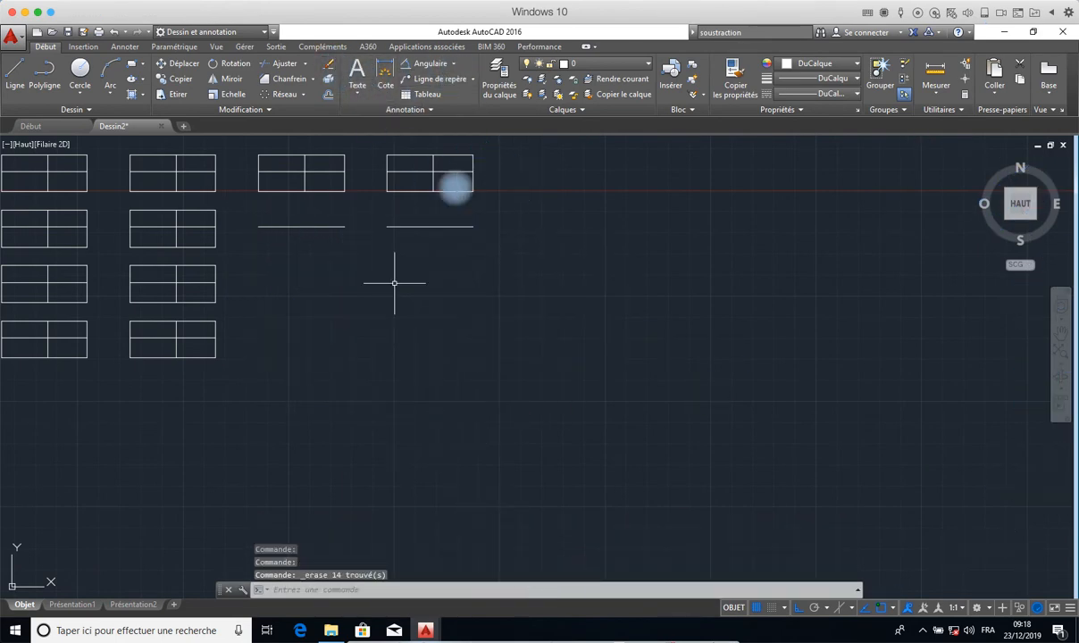
pyautogui.click(550, 156)
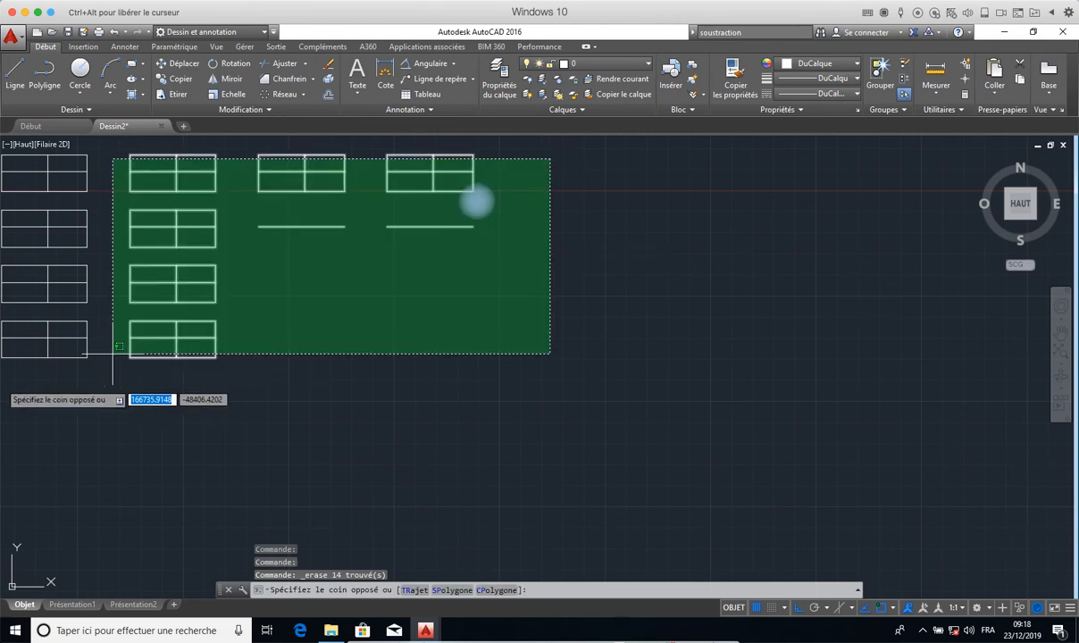
pyautogui.click(3, 361)
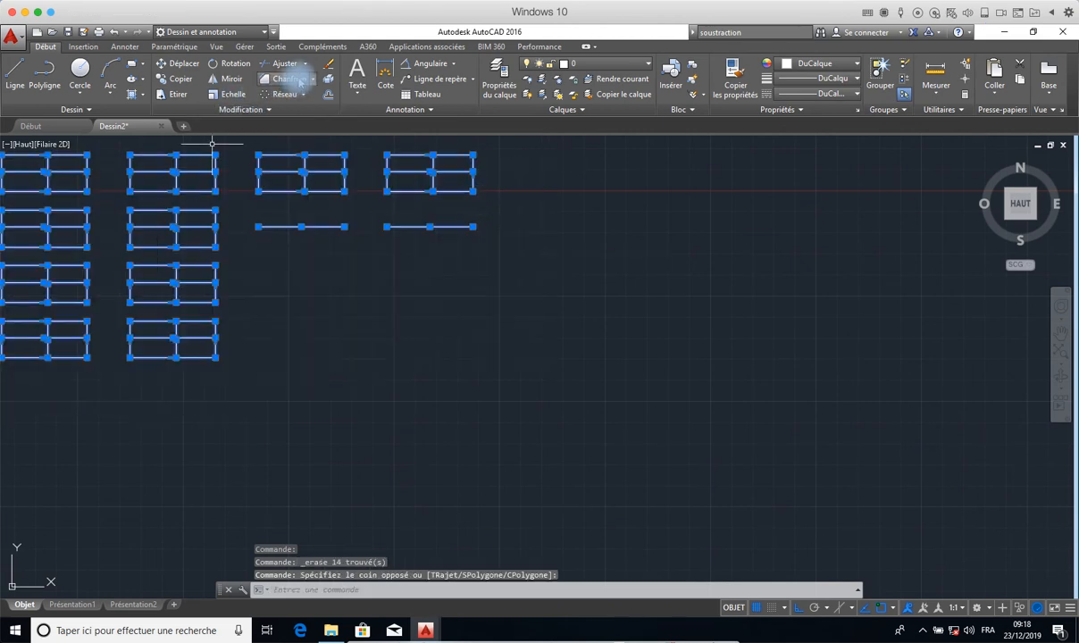
pyautogui.click(328, 64)
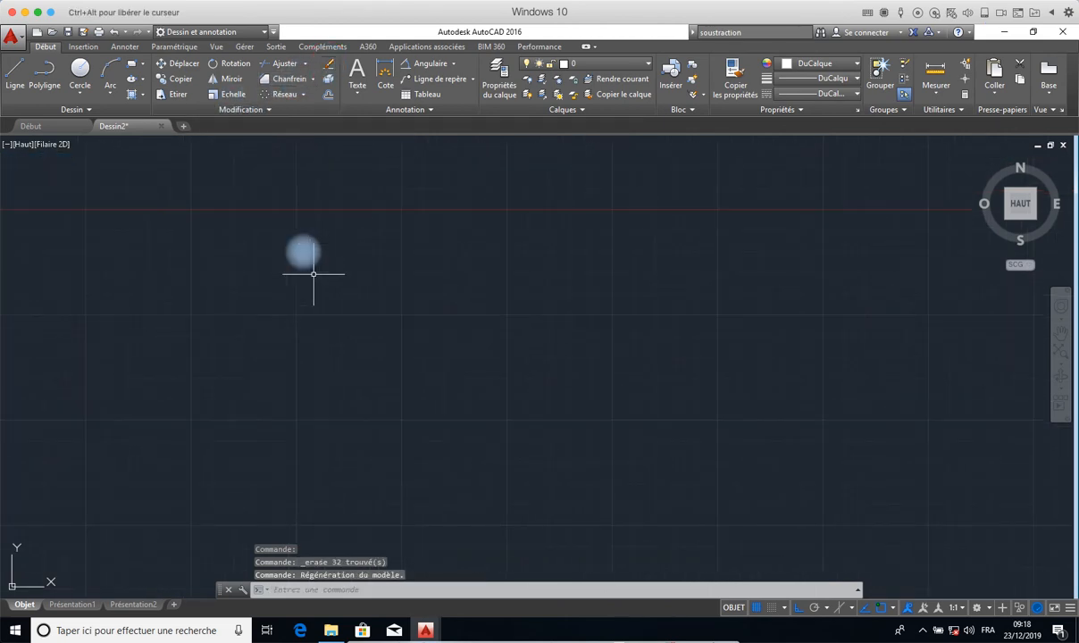
# - Draw a long horizontal rectangle about 21,600 units wide in the empty drawing area
pyautogui.scroll(-1, 314, 273)
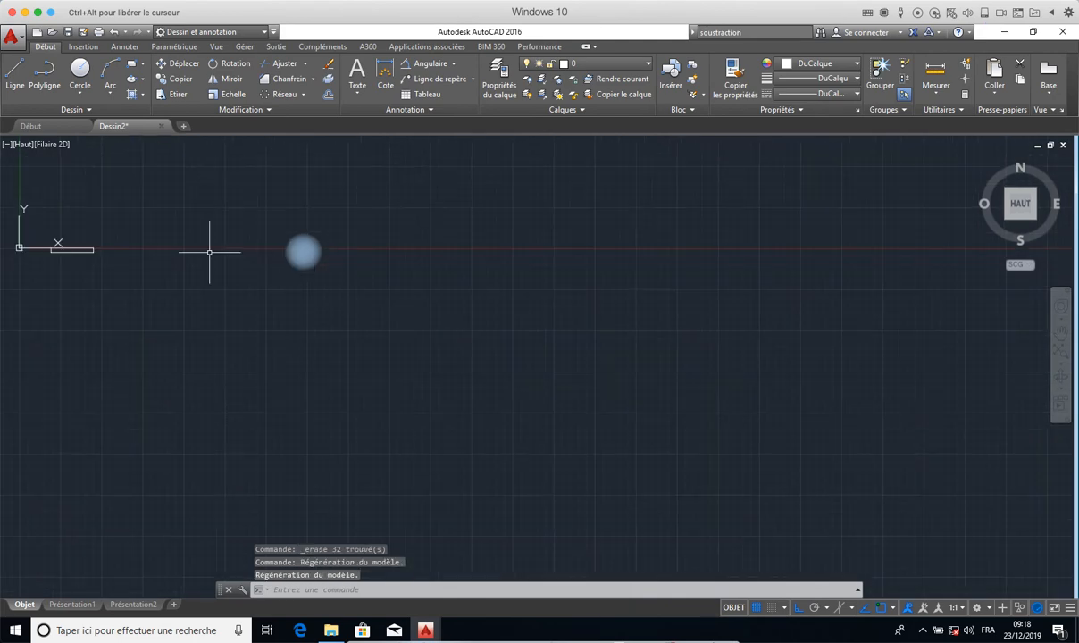
pyautogui.moveTo(209, 252); pyautogui.dragTo(717, 373, button='middle')
pyautogui.scroll(3, 717, 373)
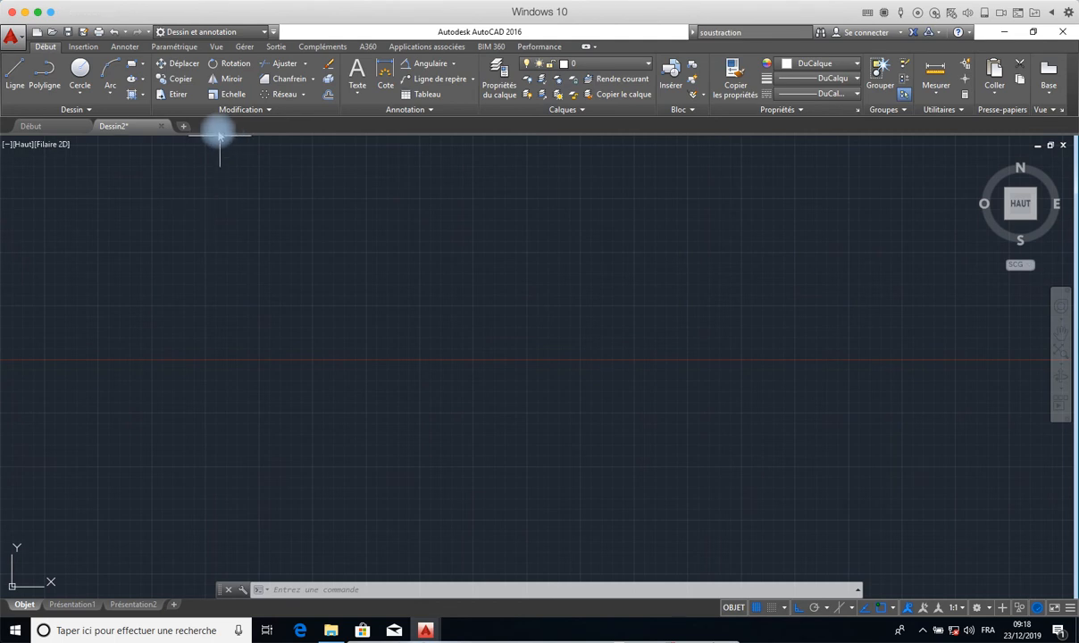
pyautogui.click(77, 109)
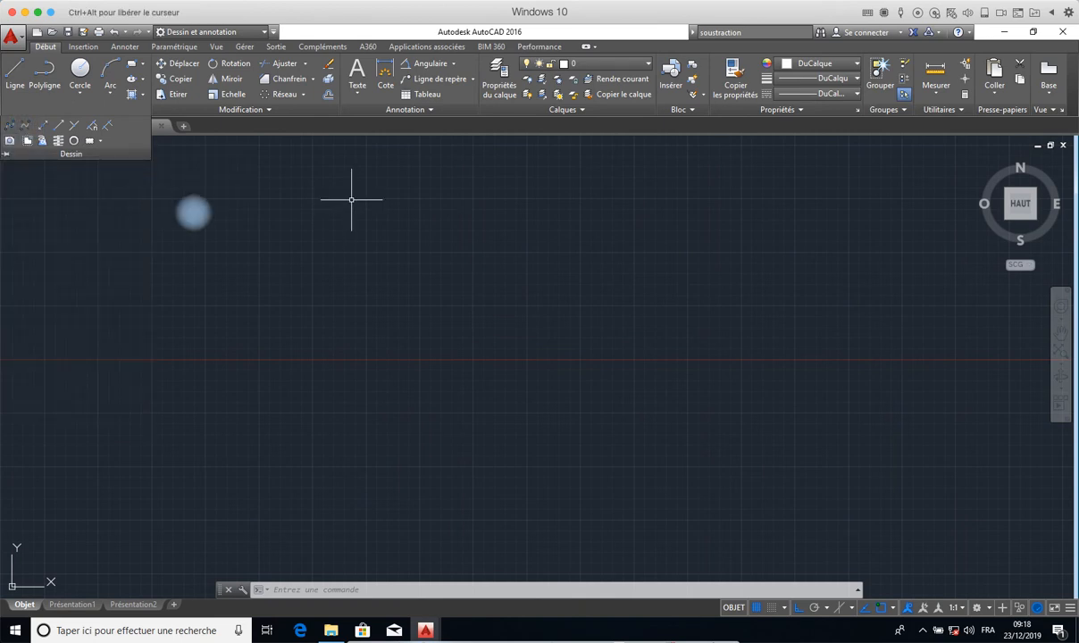
pyautogui.click(131, 64)
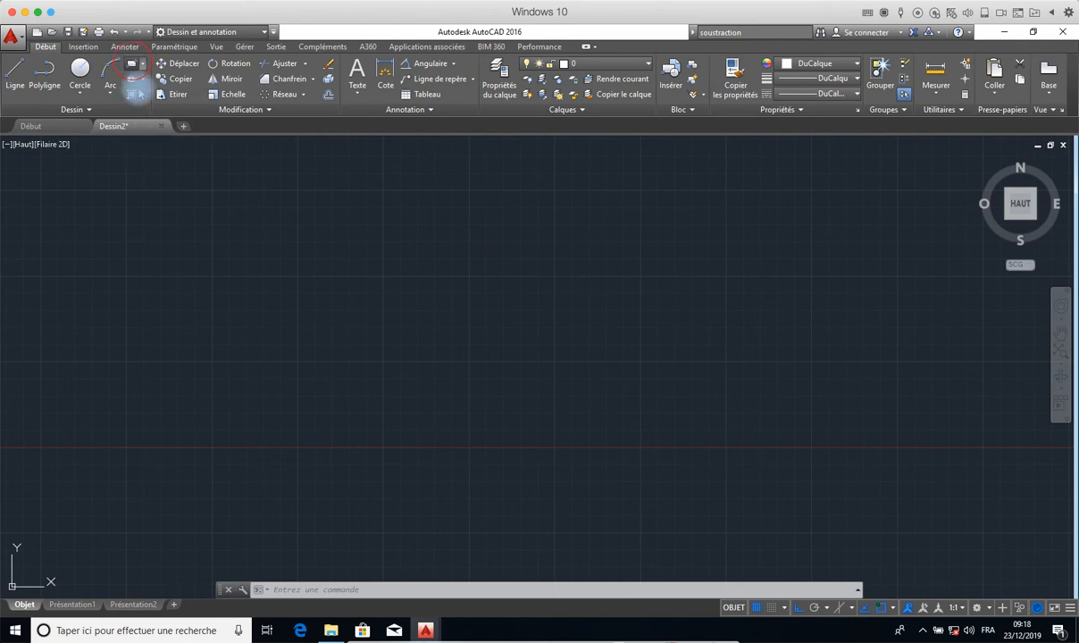
pyautogui.click(214, 237)
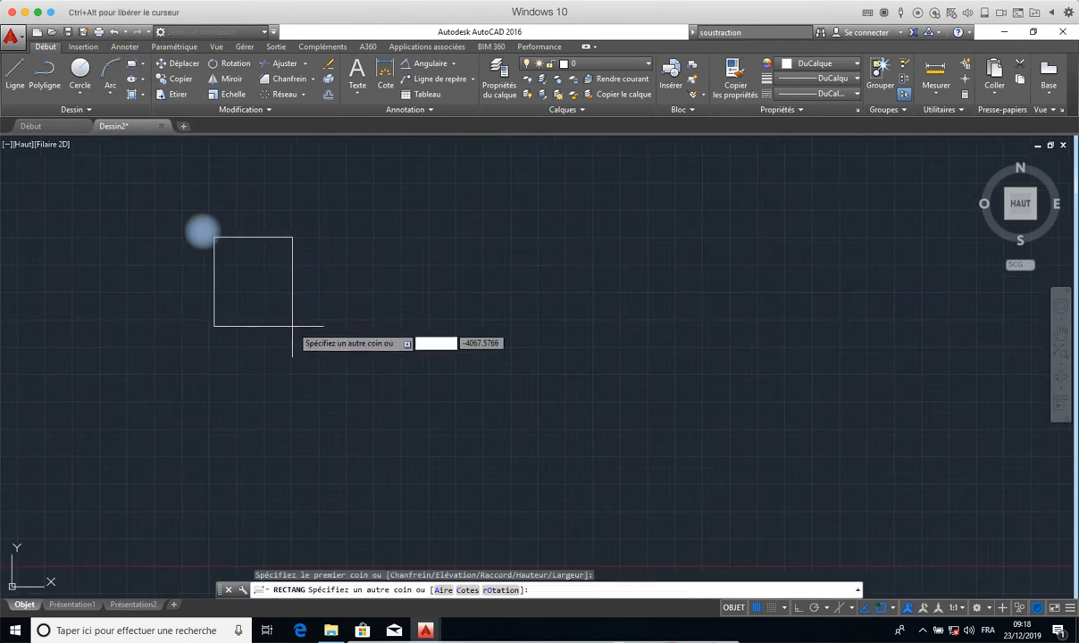
pyautogui.click(688, 292)
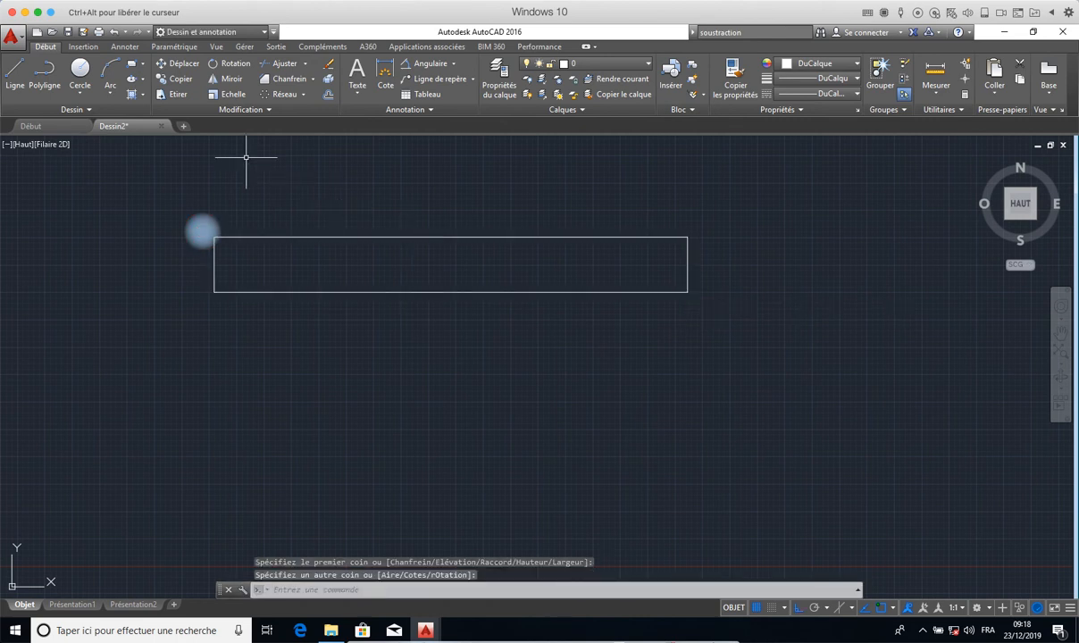
pyautogui.click(142, 65)
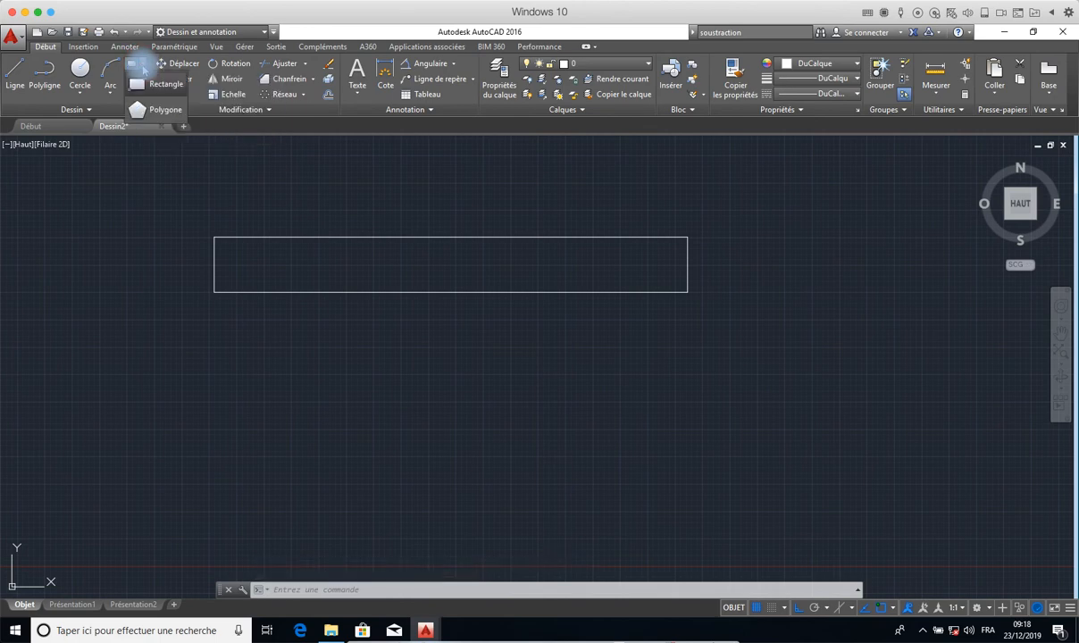
pyautogui.click(159, 111)
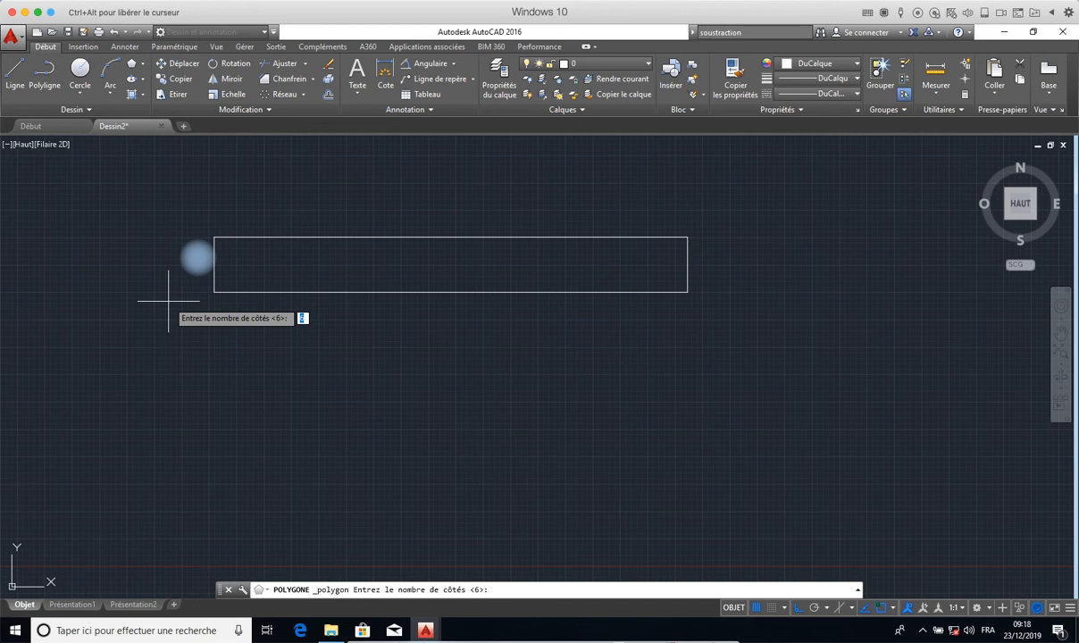
pyautogui.write('6')
pyautogui.press('Return')
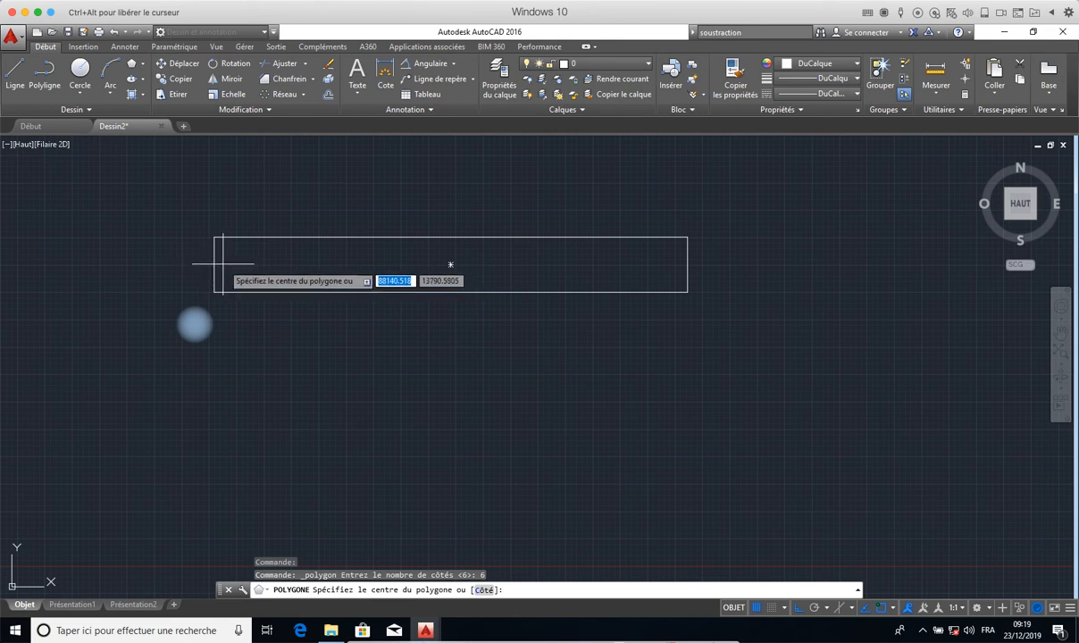
pyautogui.press('Escape')
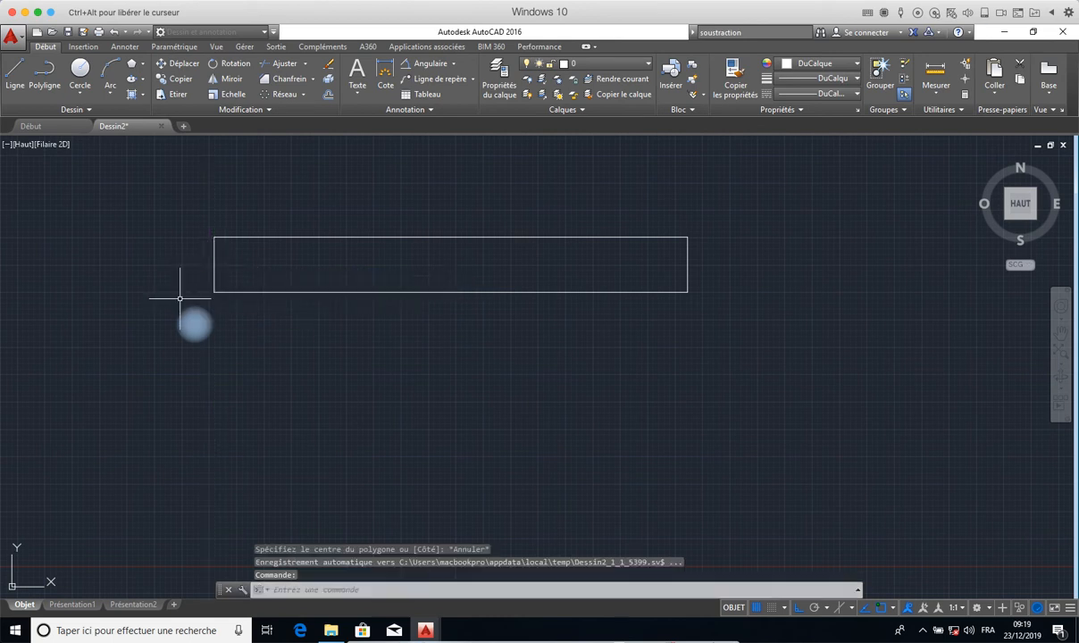
# - Draw two circles overlapping the rectangle's ends, with a radius of about 1757 at the left end and about 1494 at the right end
pyautogui.click(79, 69)
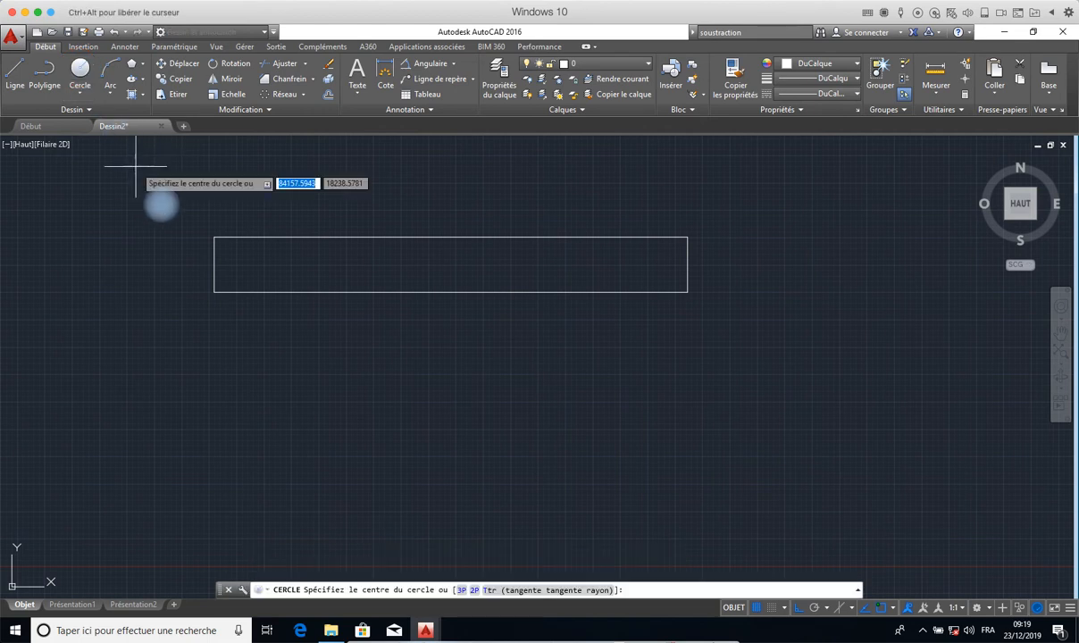
pyautogui.click(199, 267)
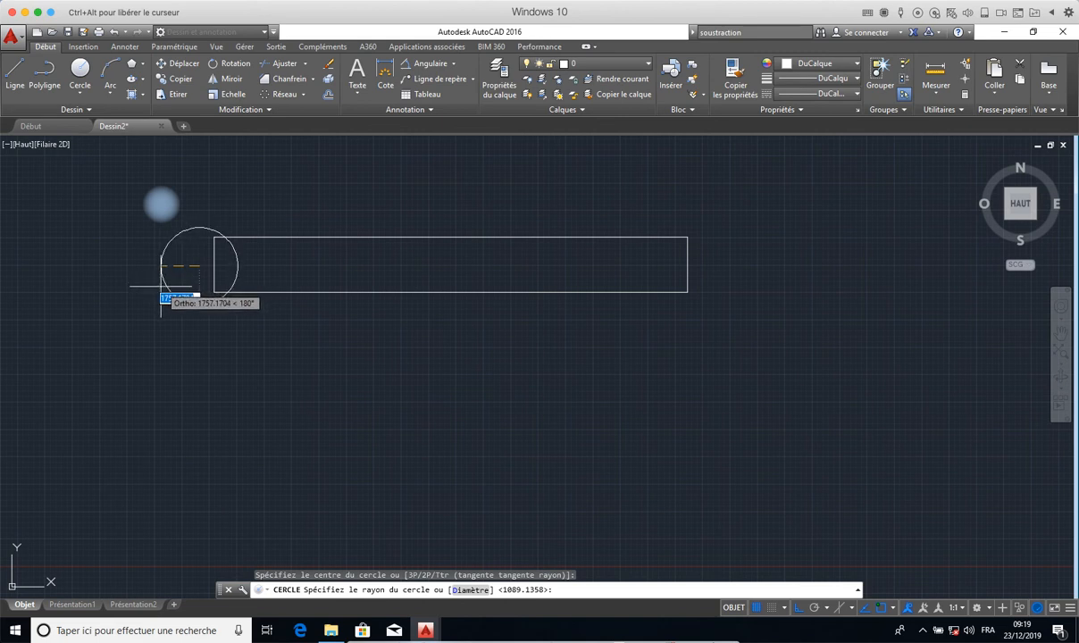
pyautogui.click(160, 287)
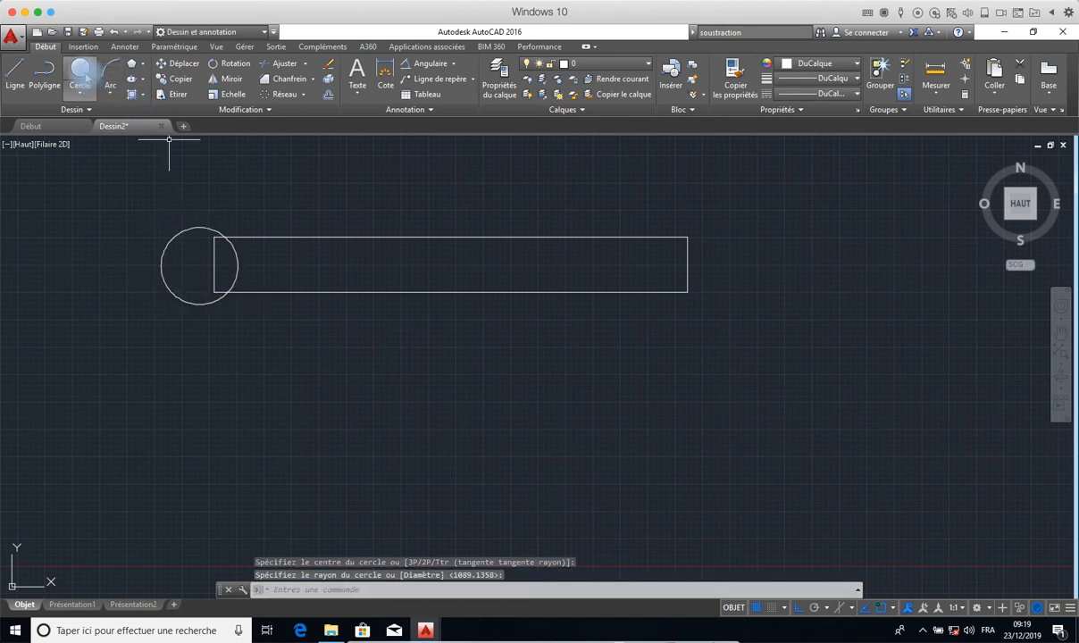
pyautogui.click(80, 72)
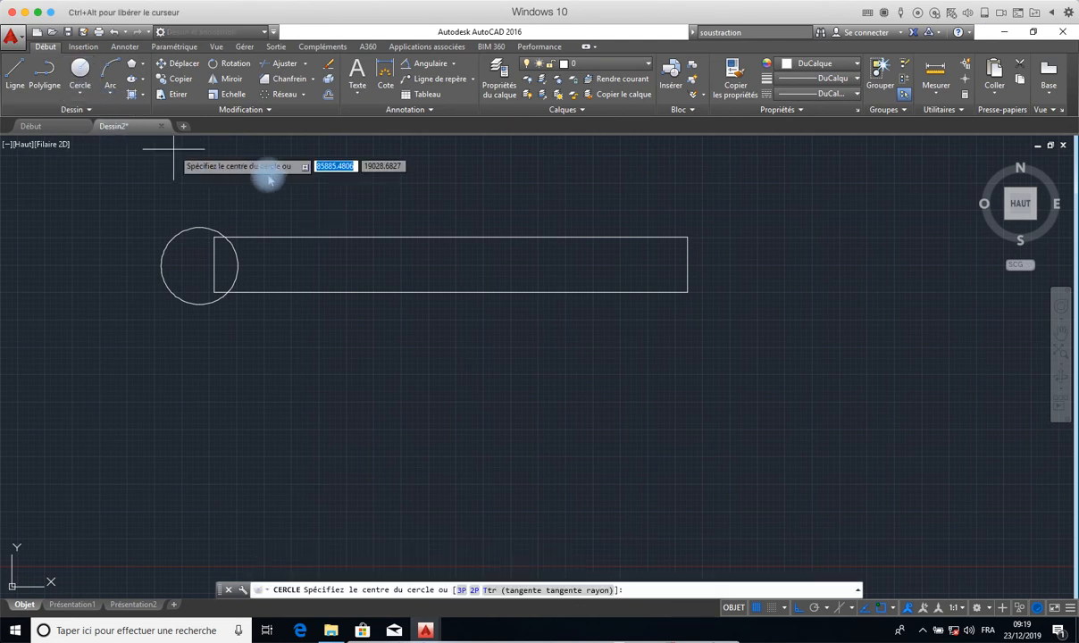
pyautogui.click(699, 267)
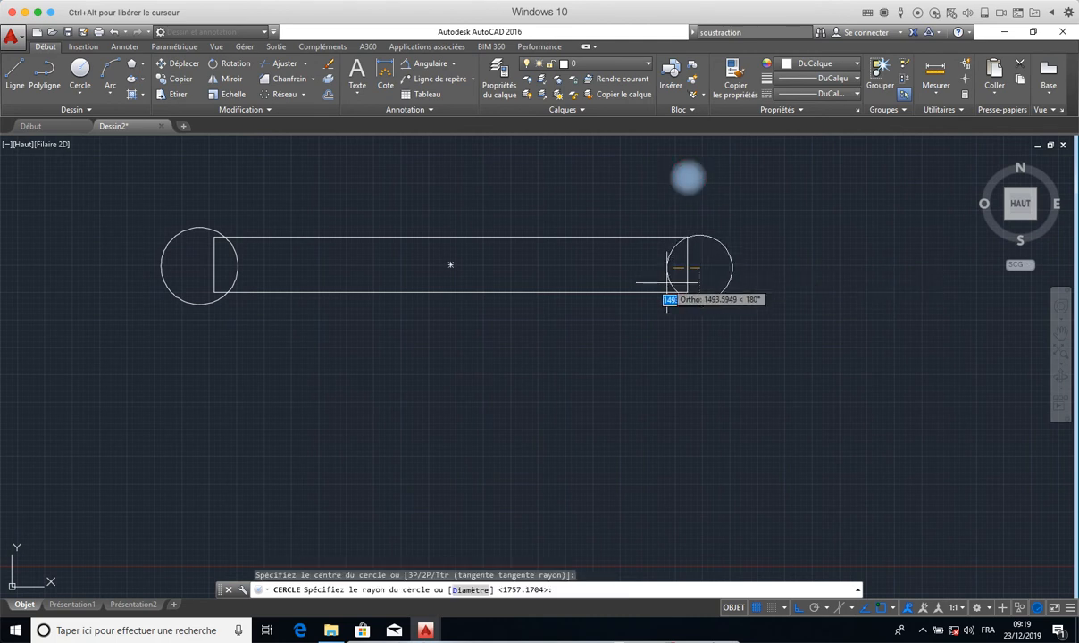
pyautogui.click(667, 284)
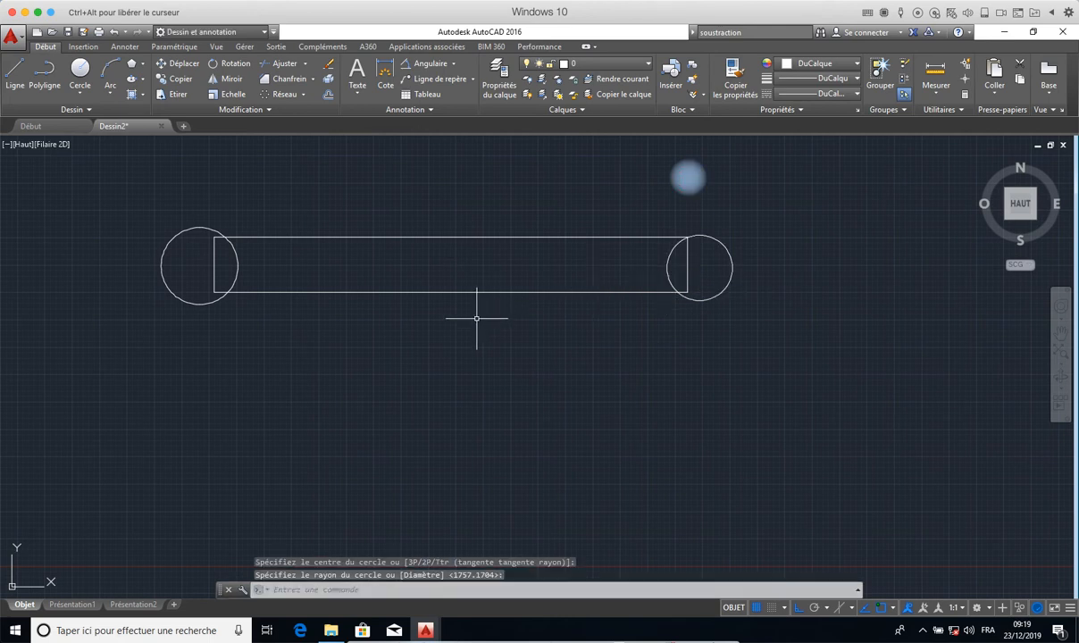
# - Start a six-sided polygon inscribed in a circle, centred inside the left circle, slightly left of that circle's centre
pyautogui.click(131, 64)
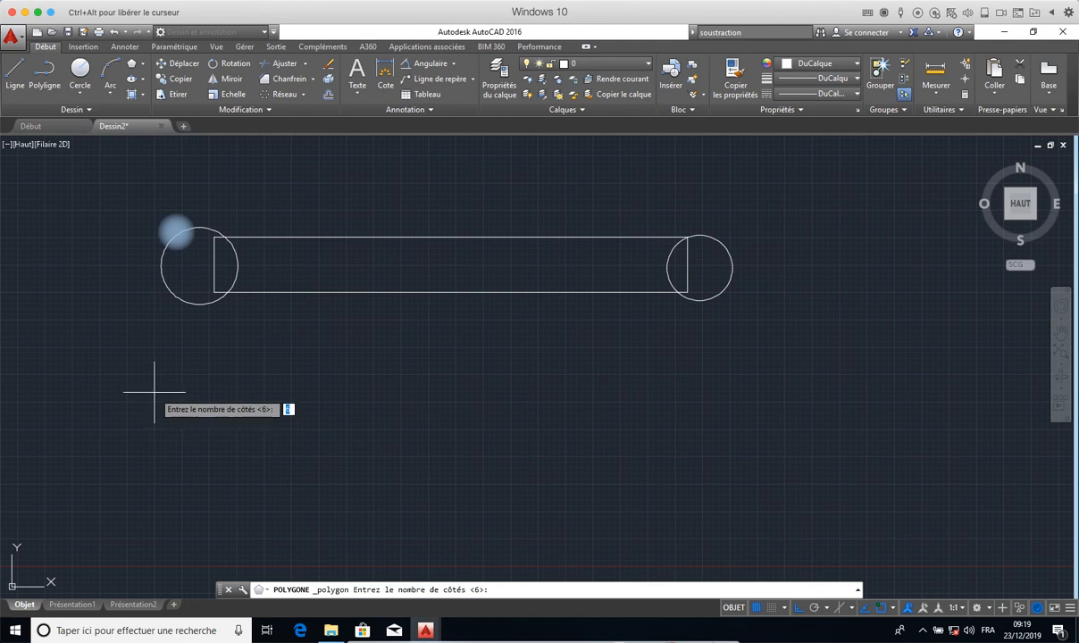
pyautogui.press('Return')
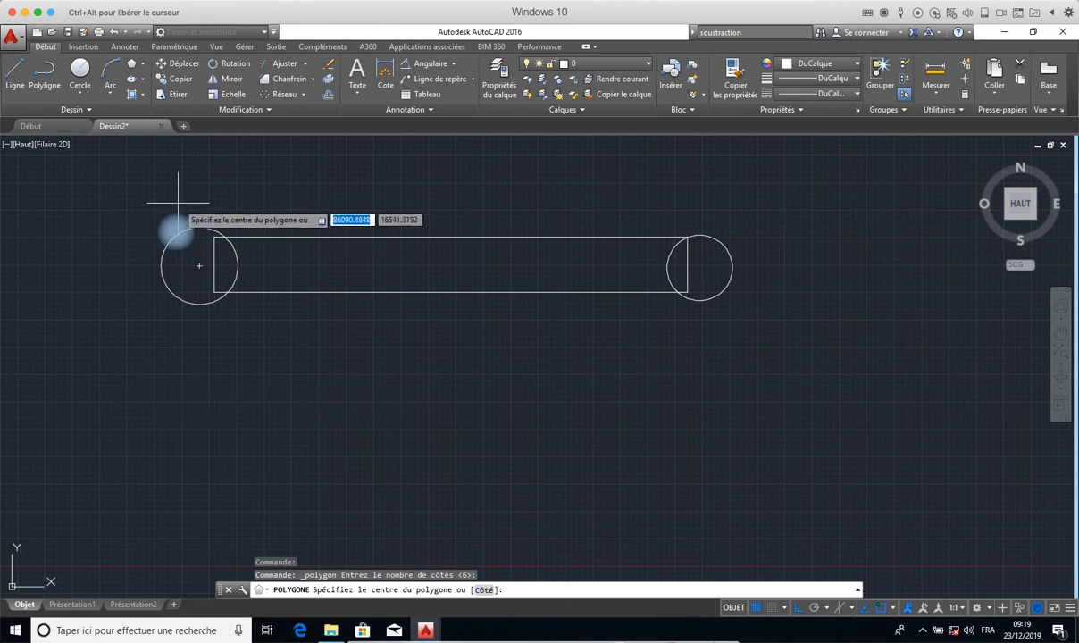
pyautogui.click(184, 265)
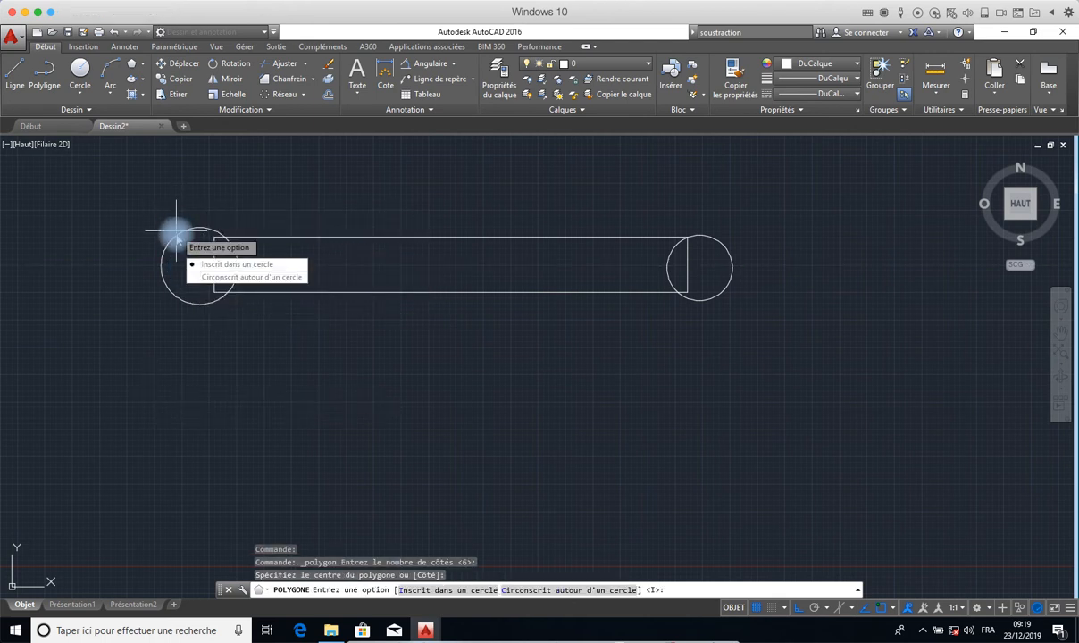
pyautogui.click(240, 264)
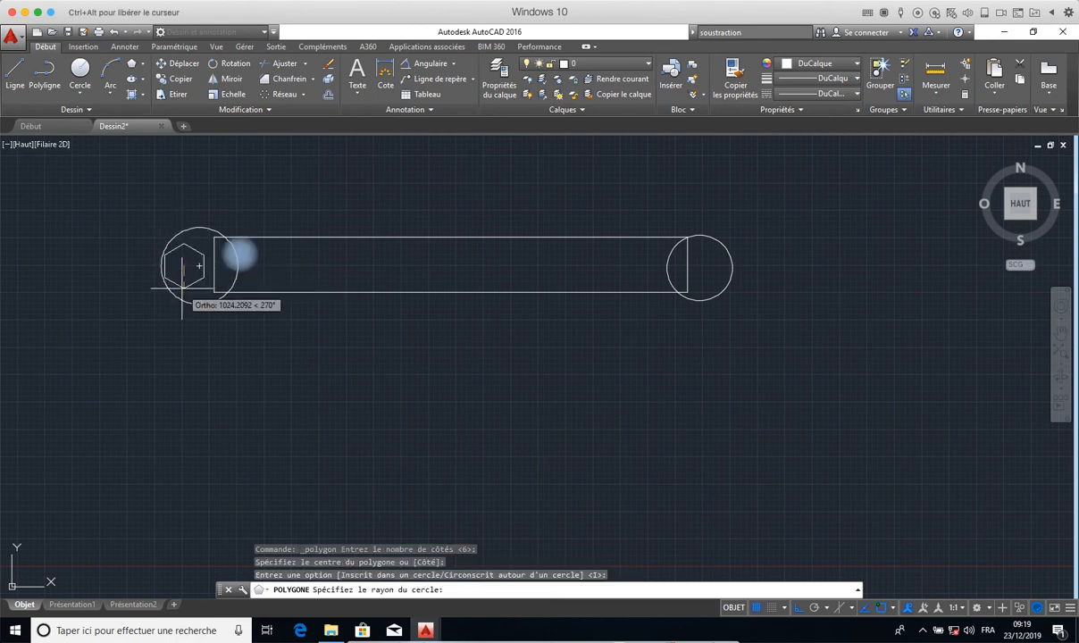
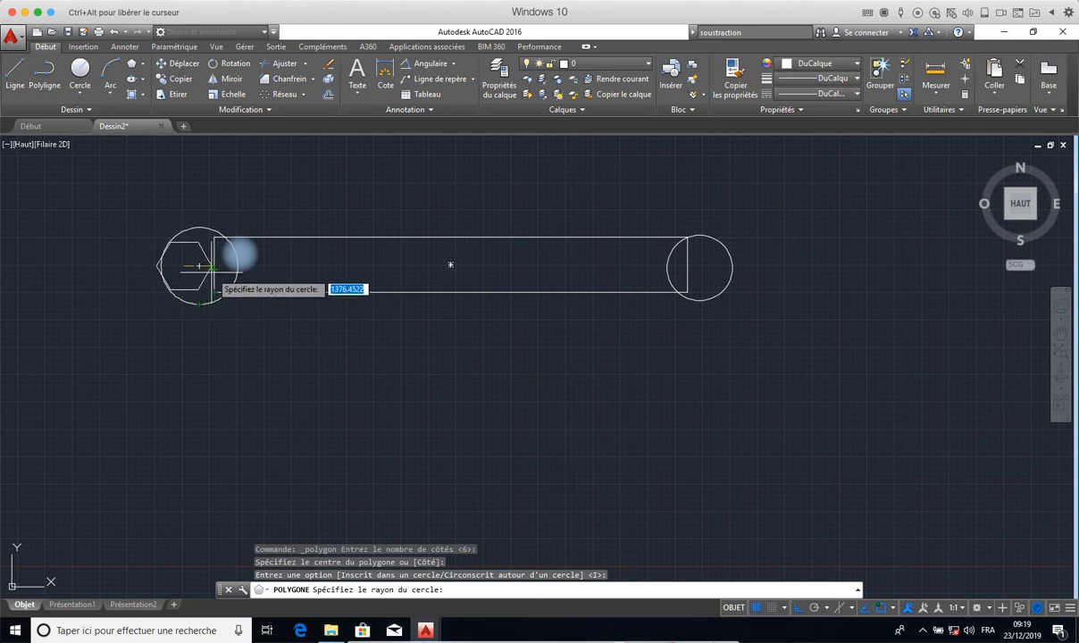
# - Finish the left hexagon with a radius of about 1669 and draw an inscribed hexagon of radius about 1162 inside the right circle
pyautogui.click(148, 265)
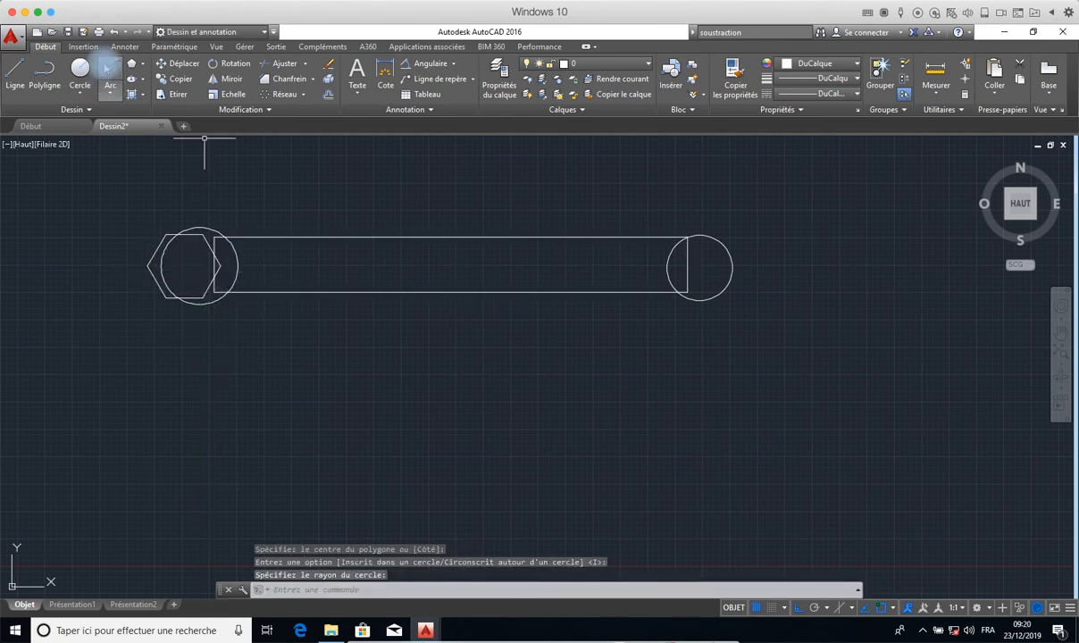
pyautogui.click(131, 64)
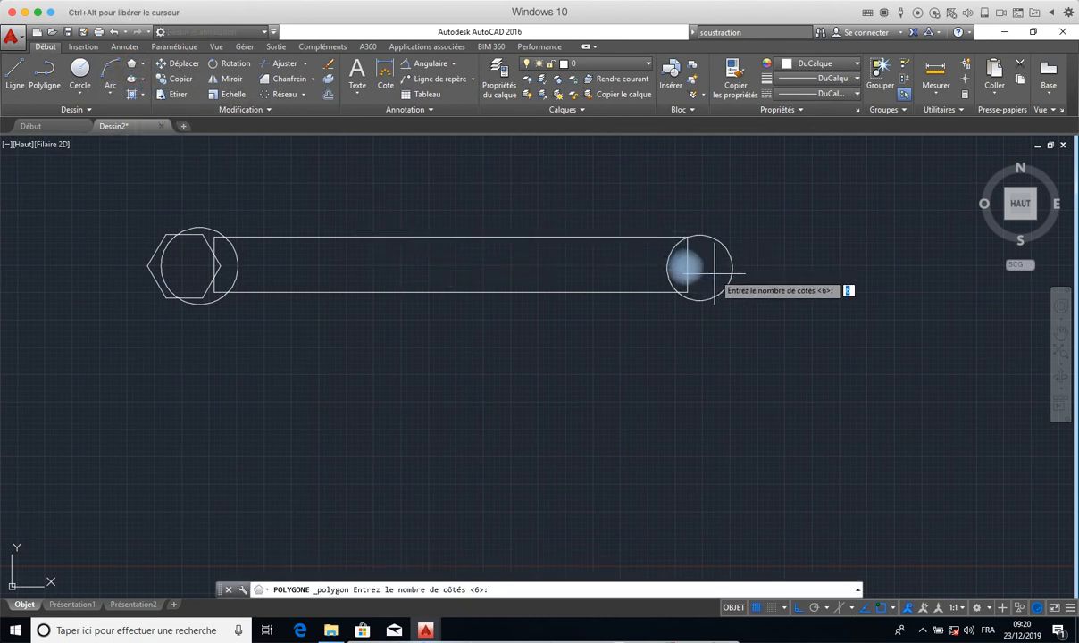
pyautogui.press('Return')
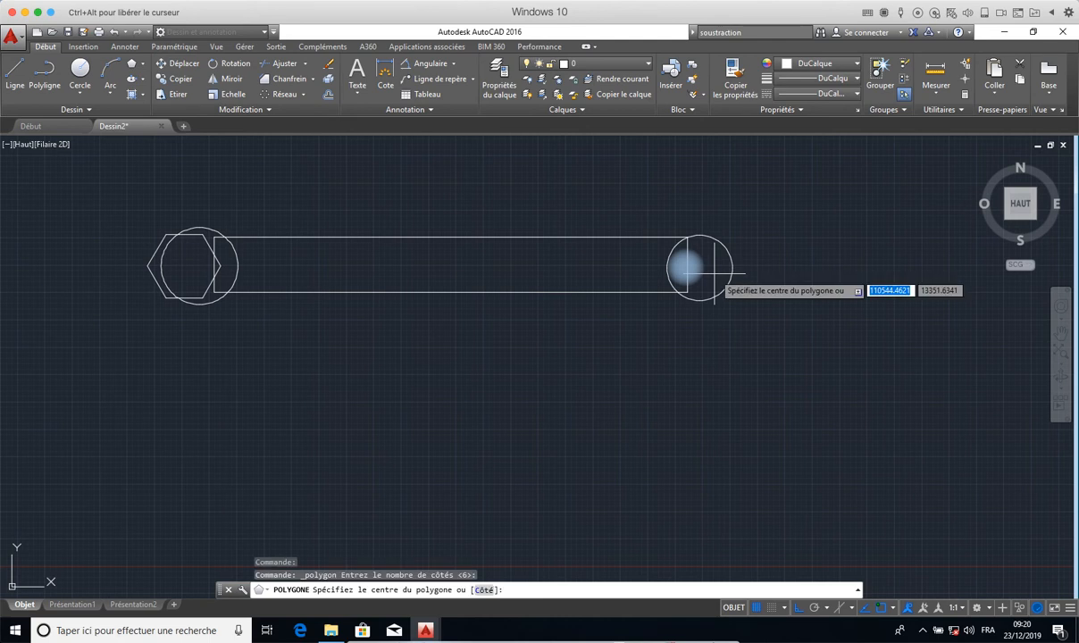
pyautogui.click(710, 267)
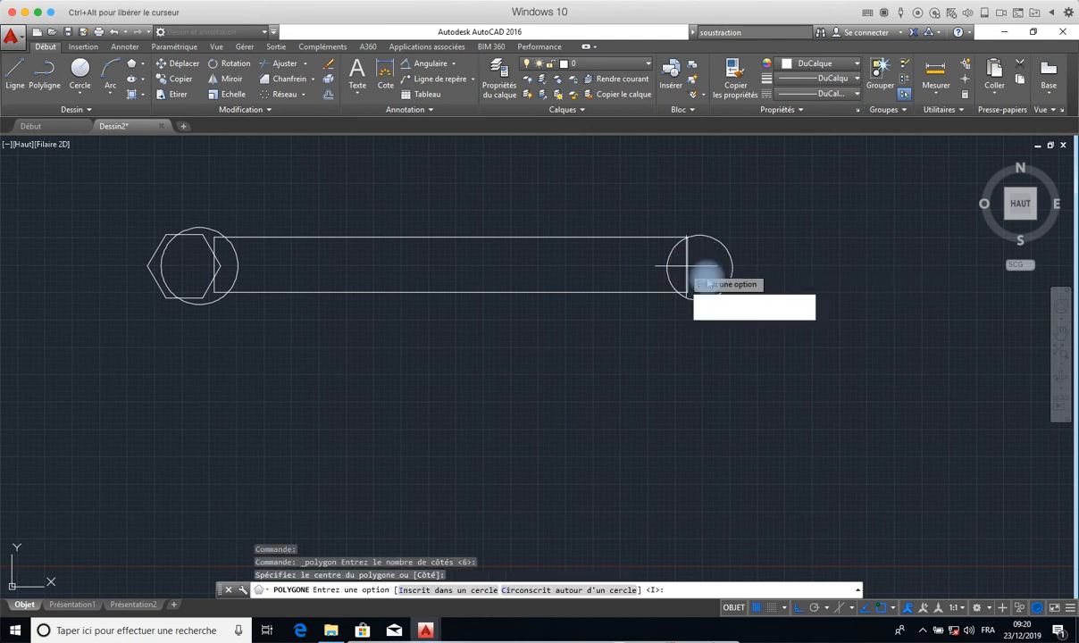
pyautogui.press('Return')
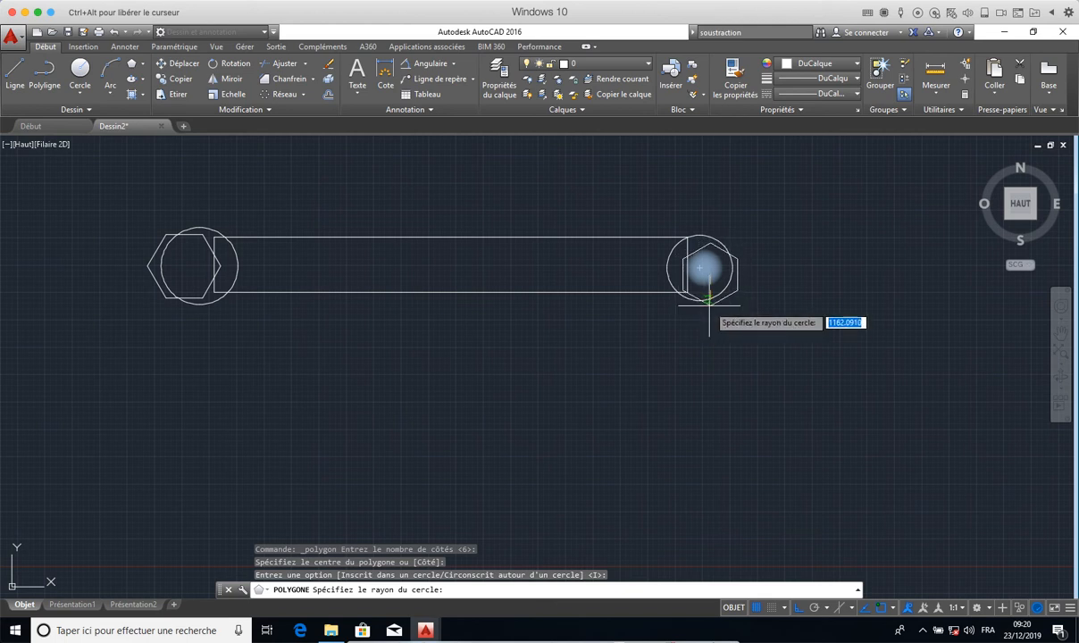
pyautogui.click(709, 306)
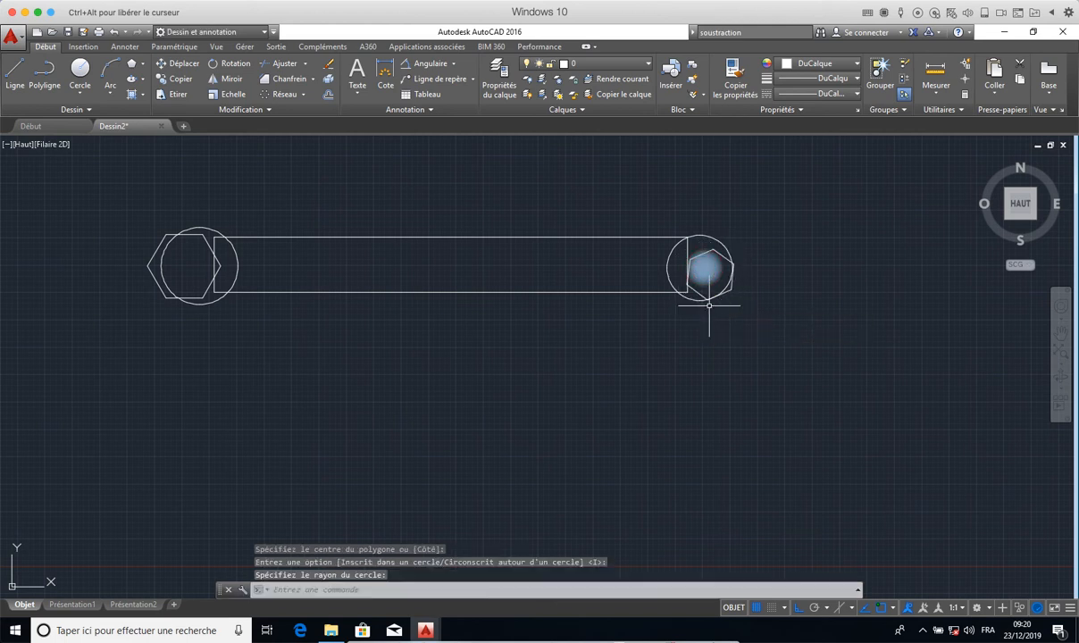
pyautogui.rightClick(699, 340)
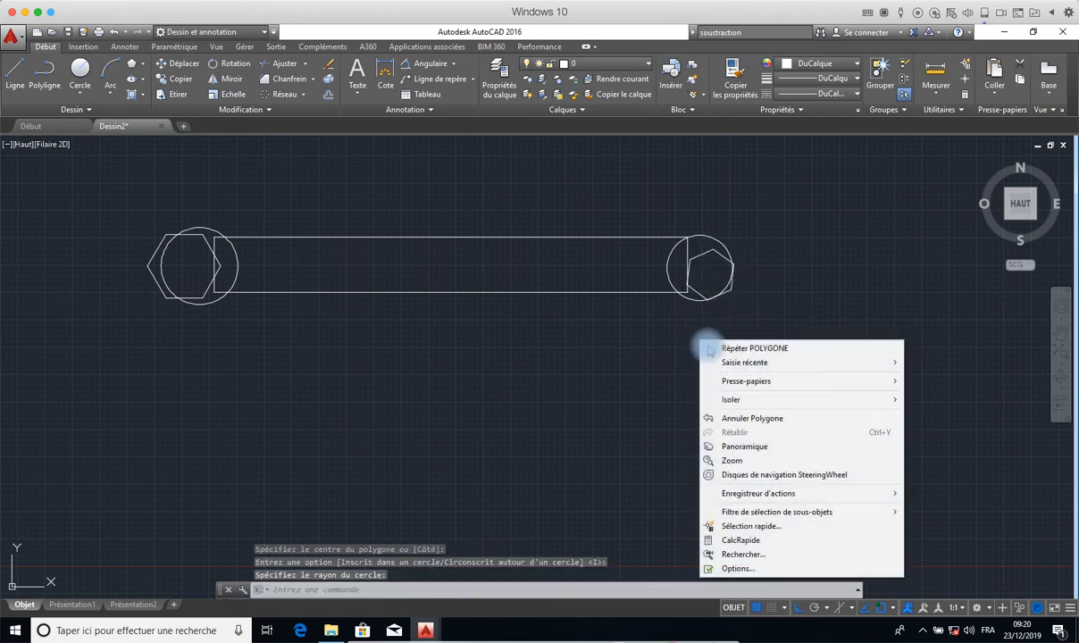
pyautogui.press('Escape')
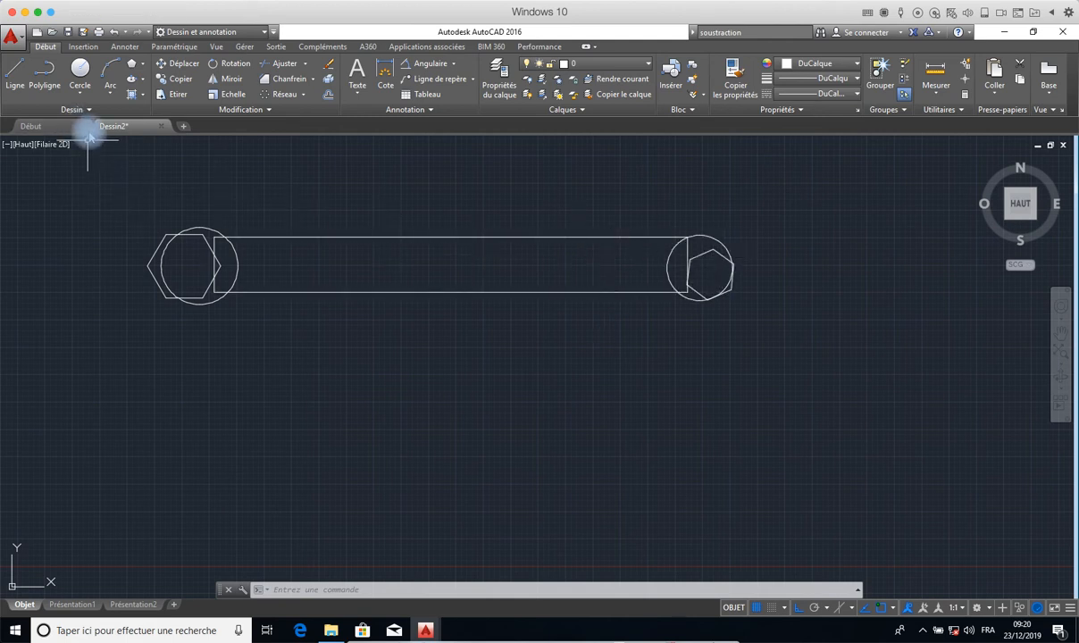
# - Convert the rectangle, both circles and both hexagons into regions
pyautogui.click(86, 109)
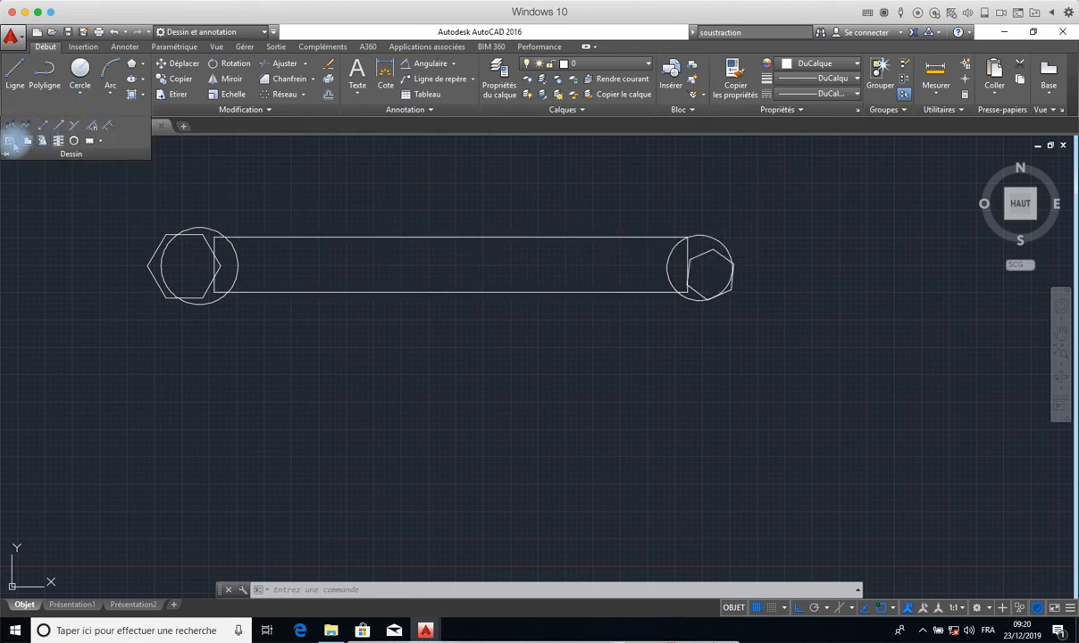
pyautogui.click(9, 141)
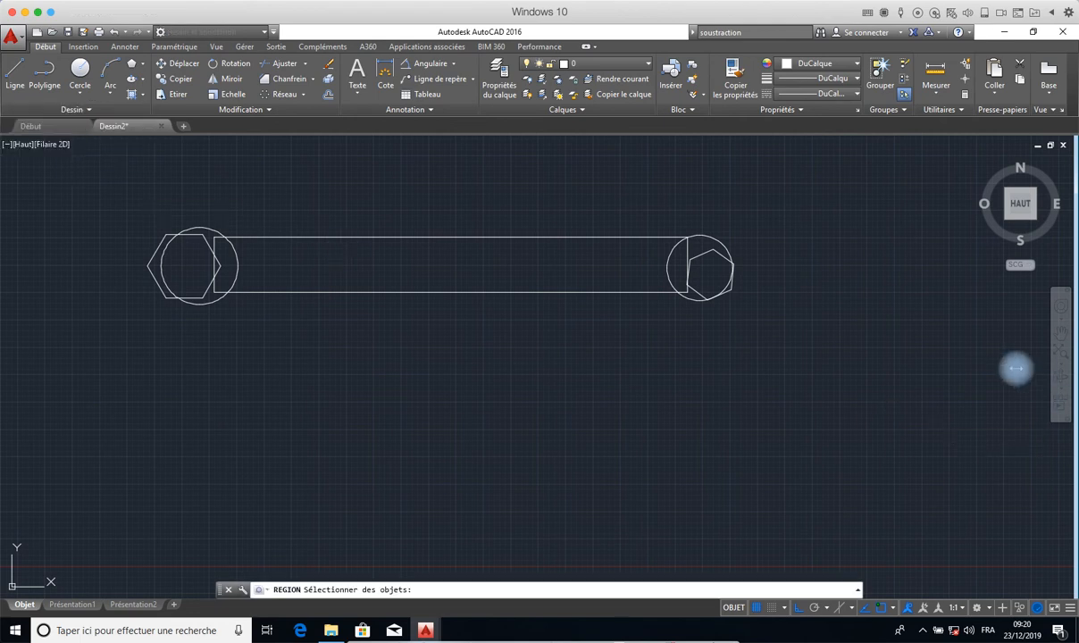
pyautogui.click(734, 193)
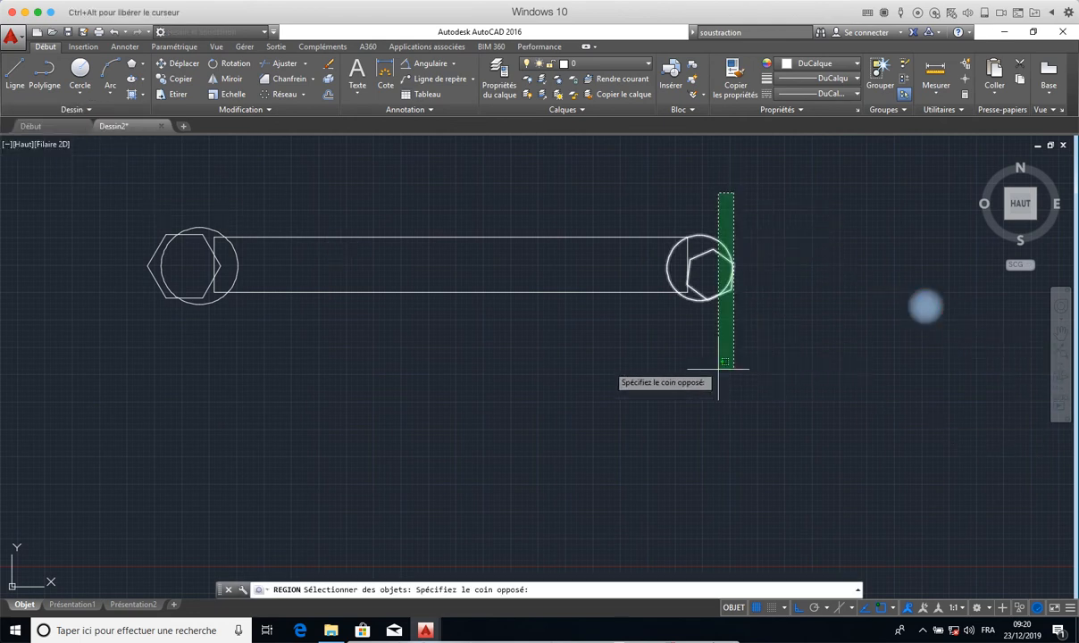
pyautogui.click(117, 352)
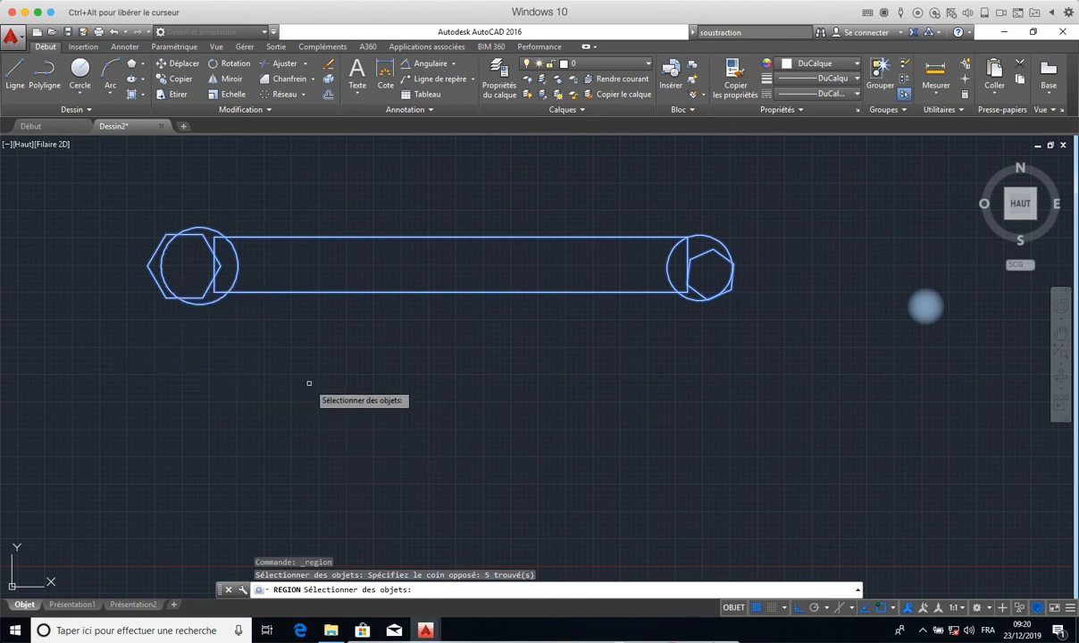
pyautogui.press('Return')
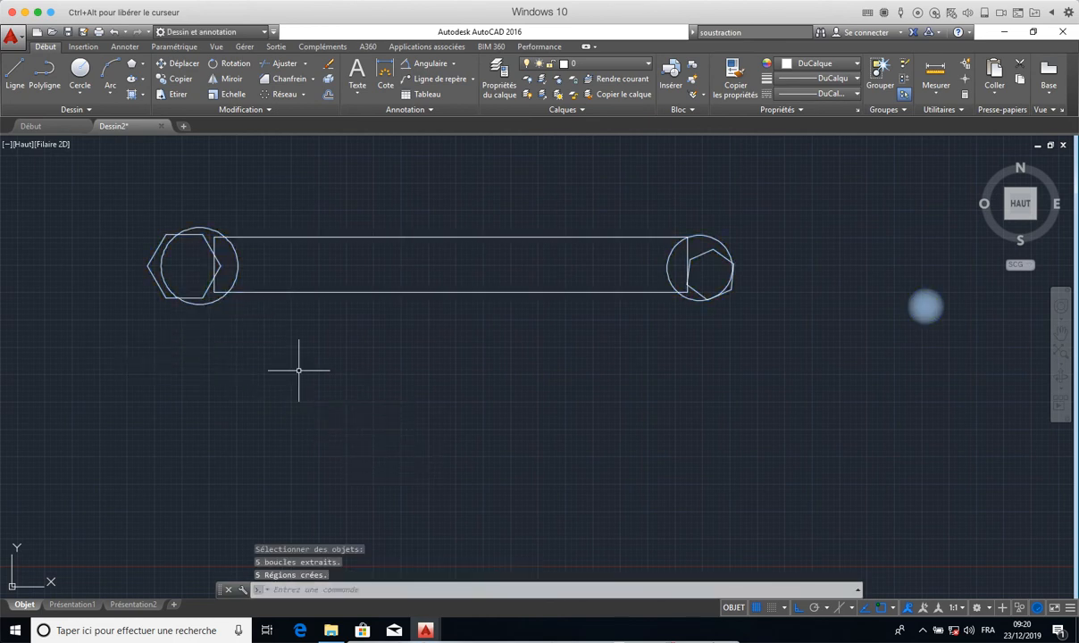
pyautogui.click(695, 254)
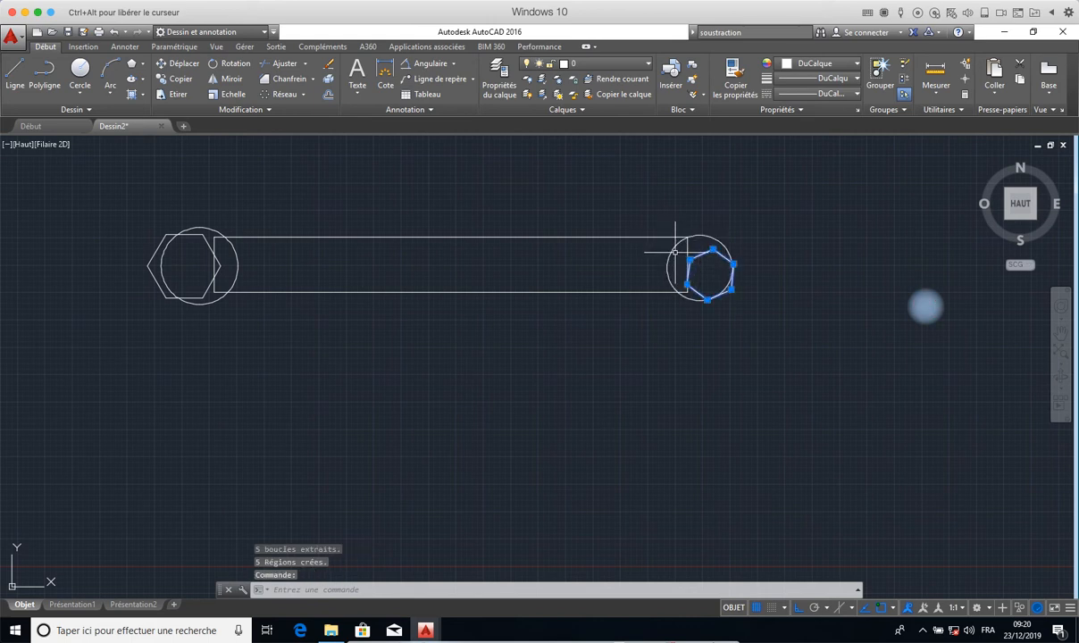
pyautogui.click(671, 257)
pyautogui.click(665, 262)
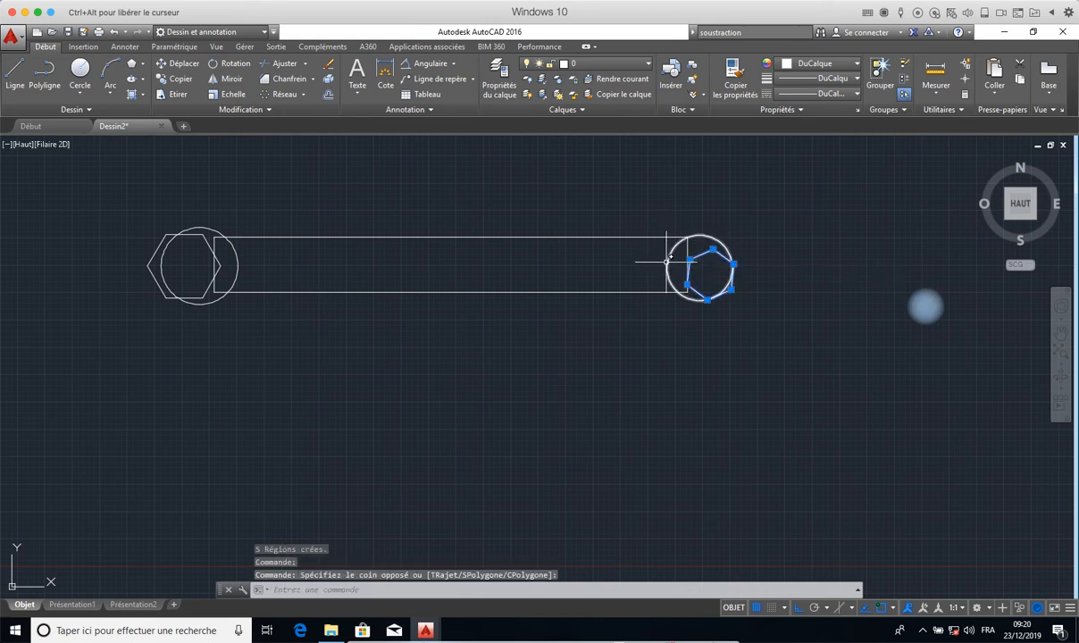
pyautogui.click(633, 237)
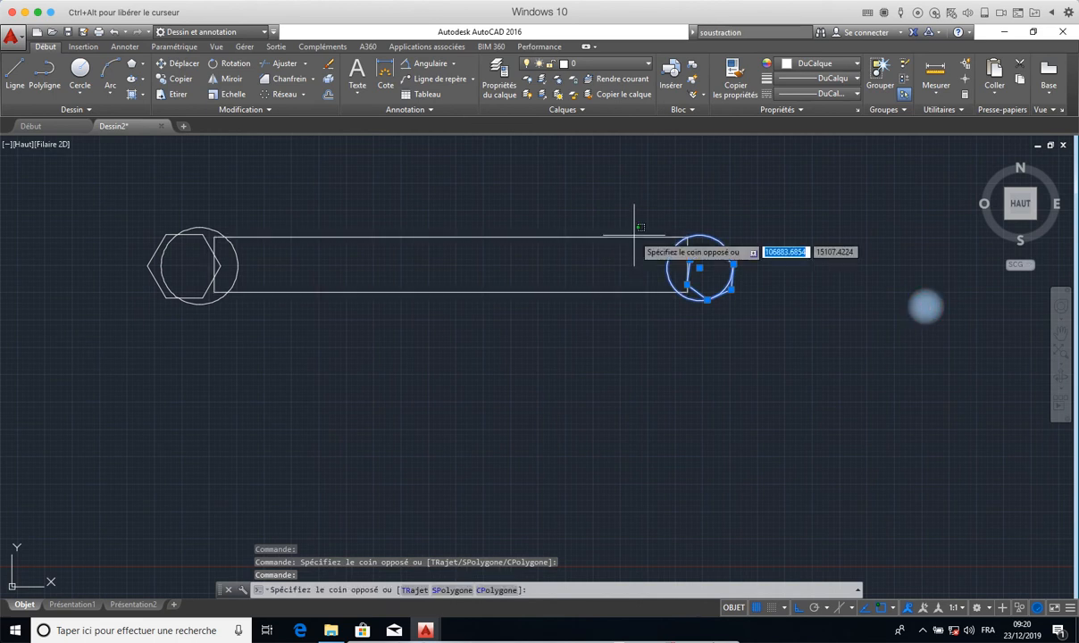
pyautogui.click(629, 239)
pyautogui.press('Escape')
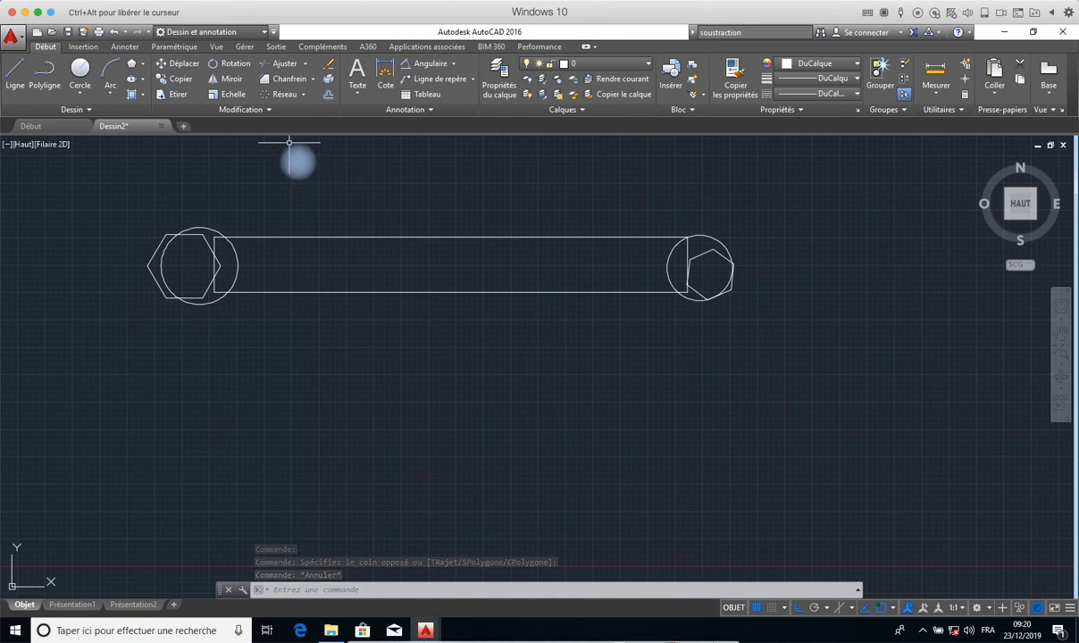
# - Merge the rectangle region and the two circle regions into a single outline with the UNION command
pyautogui.write('UNION')
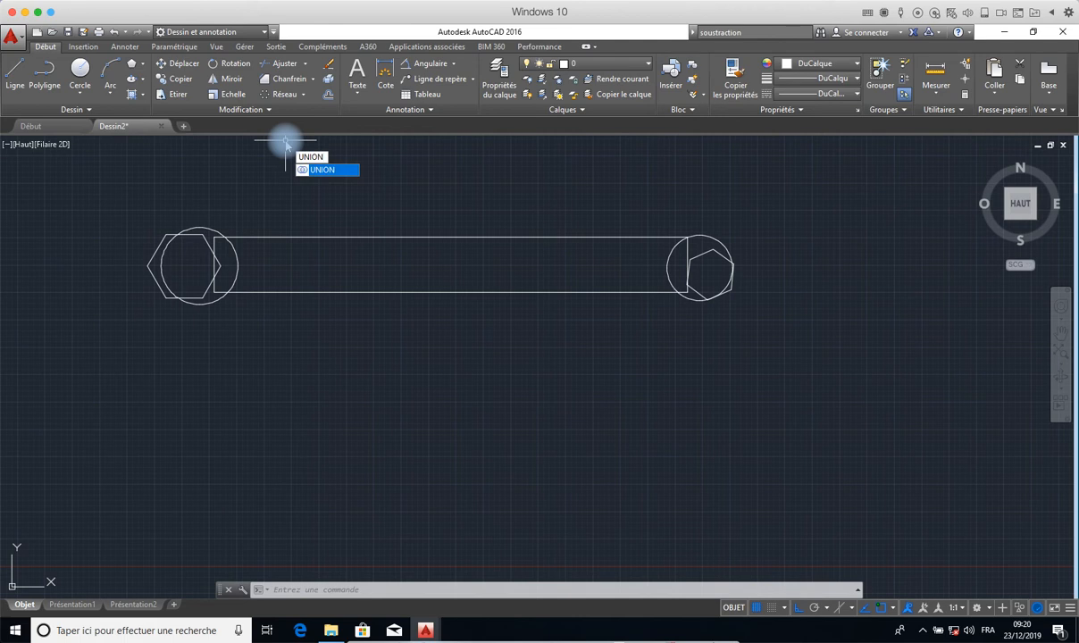
pyautogui.press('Return')
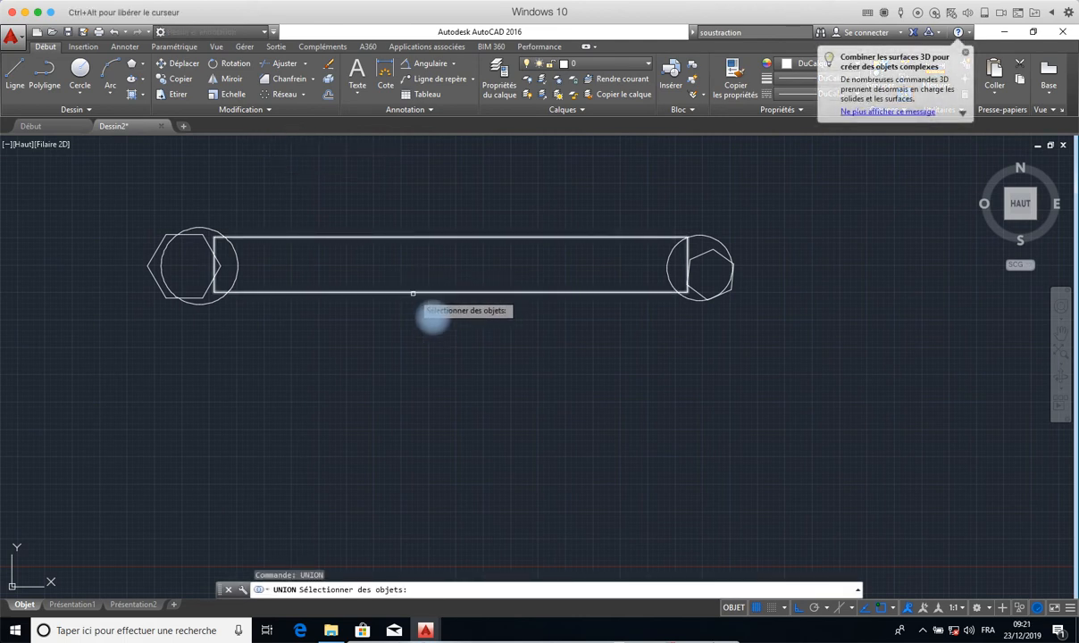
pyautogui.click(412, 293)
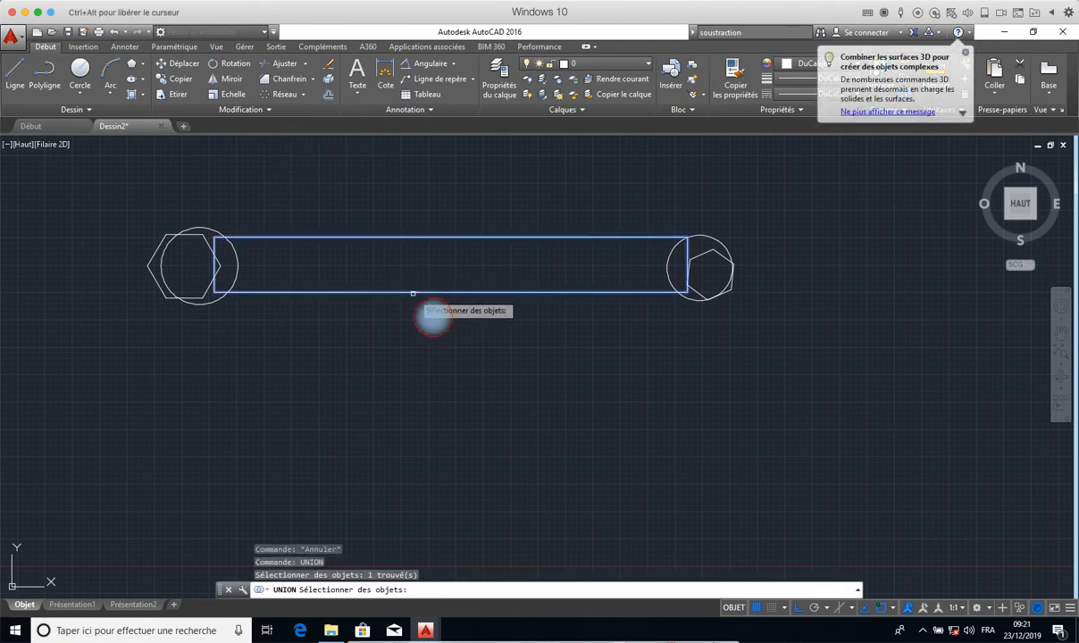
pyautogui.click(210, 304)
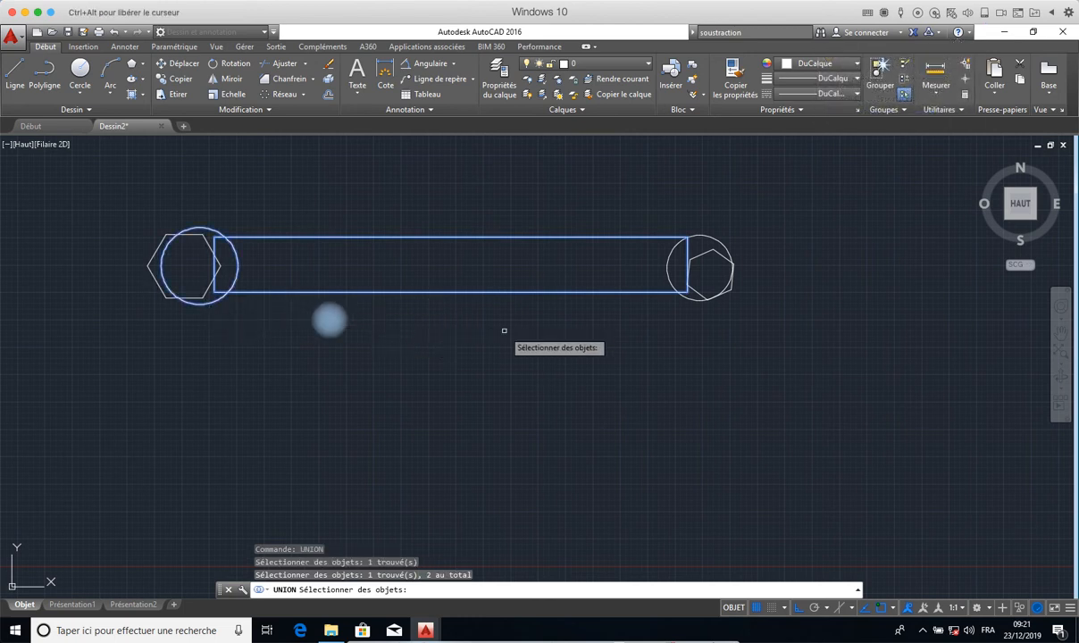
pyautogui.click(671, 284)
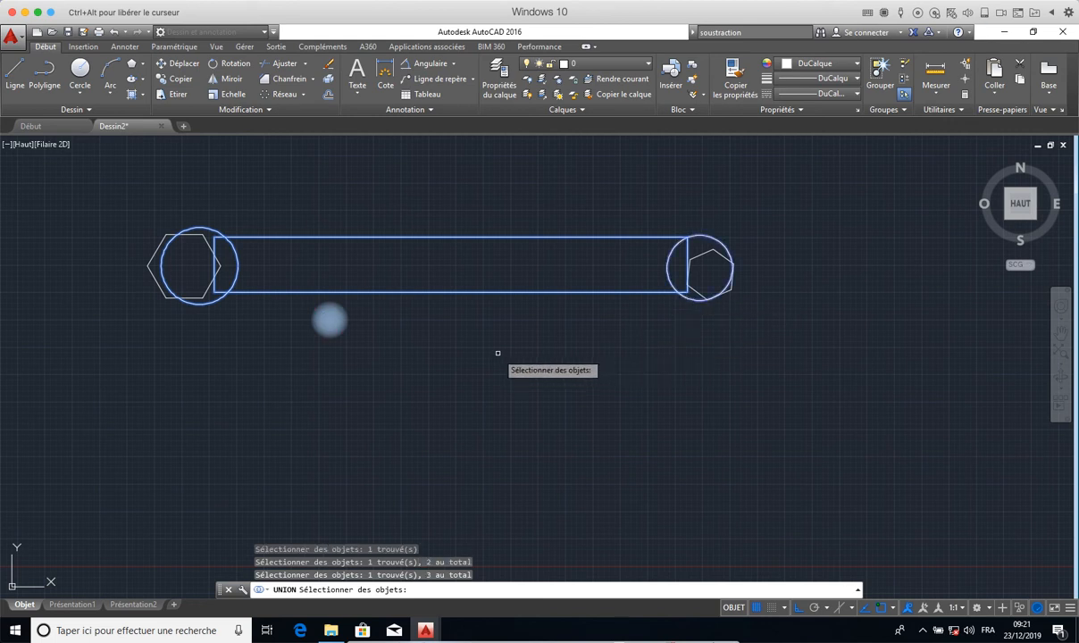
pyautogui.press('Return')
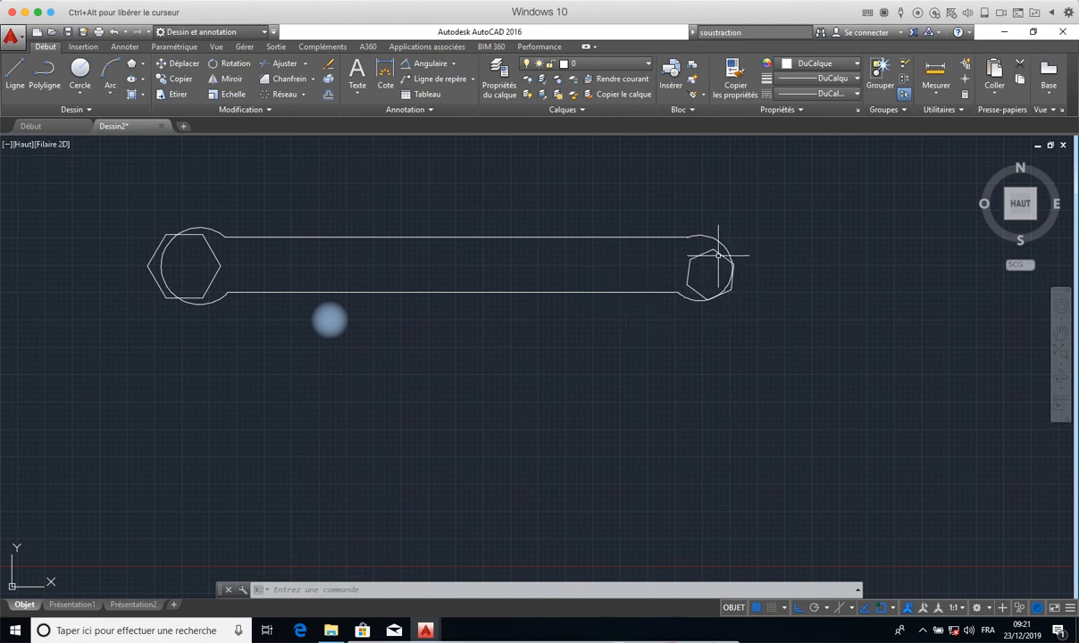
# - Subtract both hexagon regions from the merged outline with SOUSTRACTION to cut the wrench's open jaws
pyautogui.moveTo(717, 256)
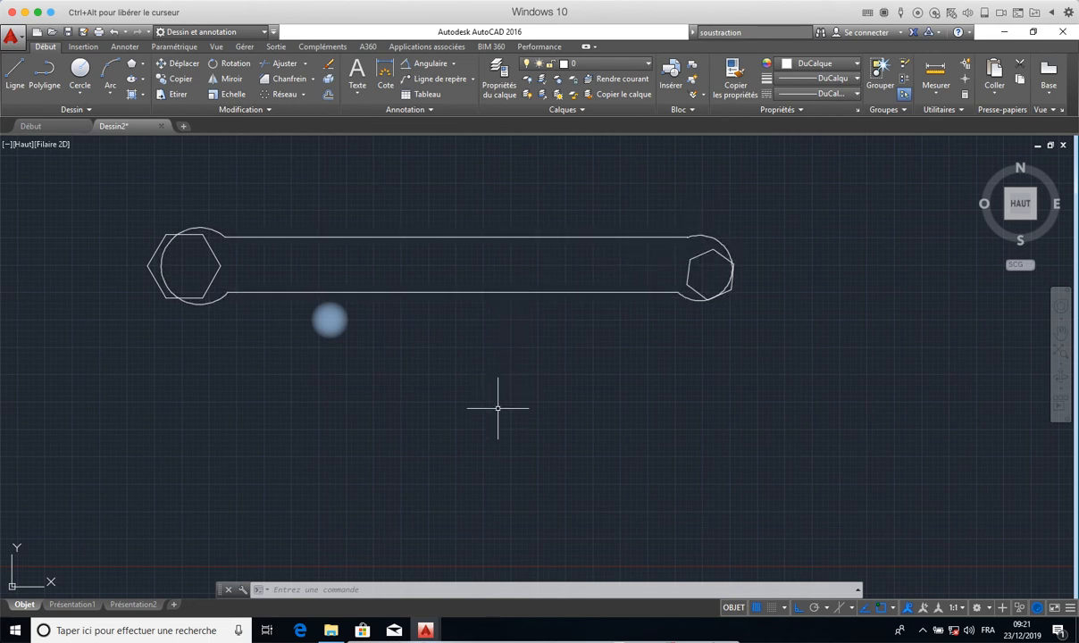
pyautogui.write('SOUSTRACTION')
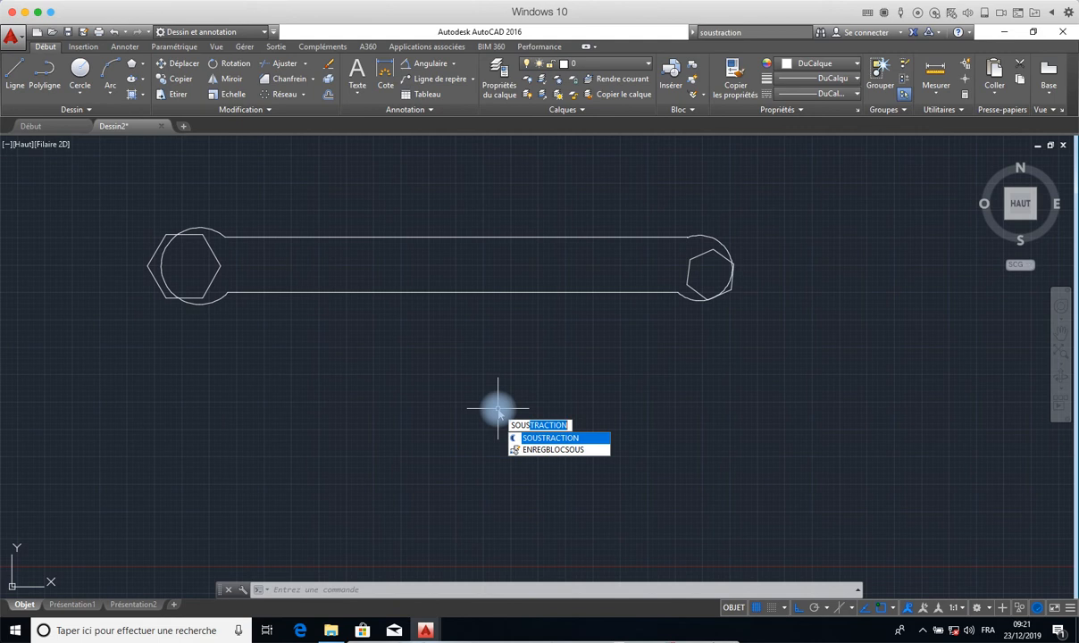
pyautogui.press('Return')
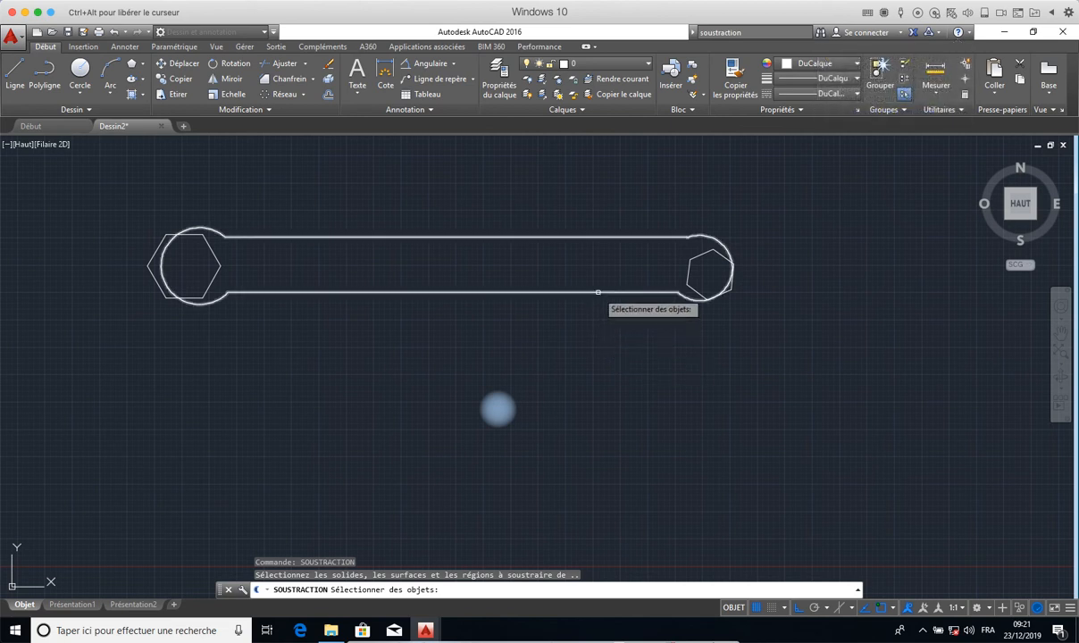
pyautogui.click(597, 292)
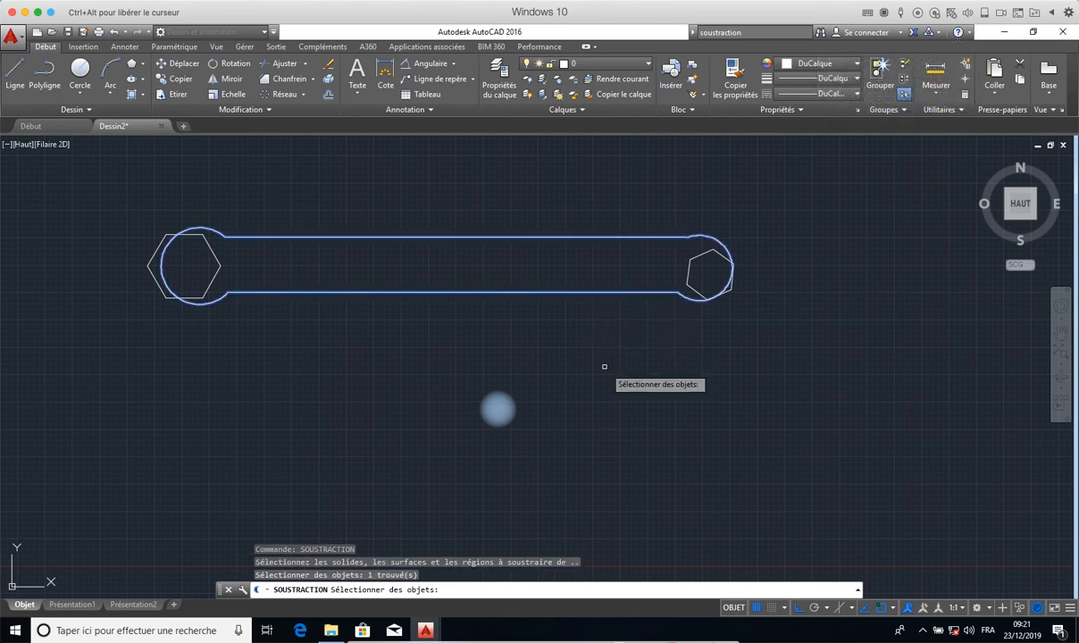
pyautogui.click(716, 254)
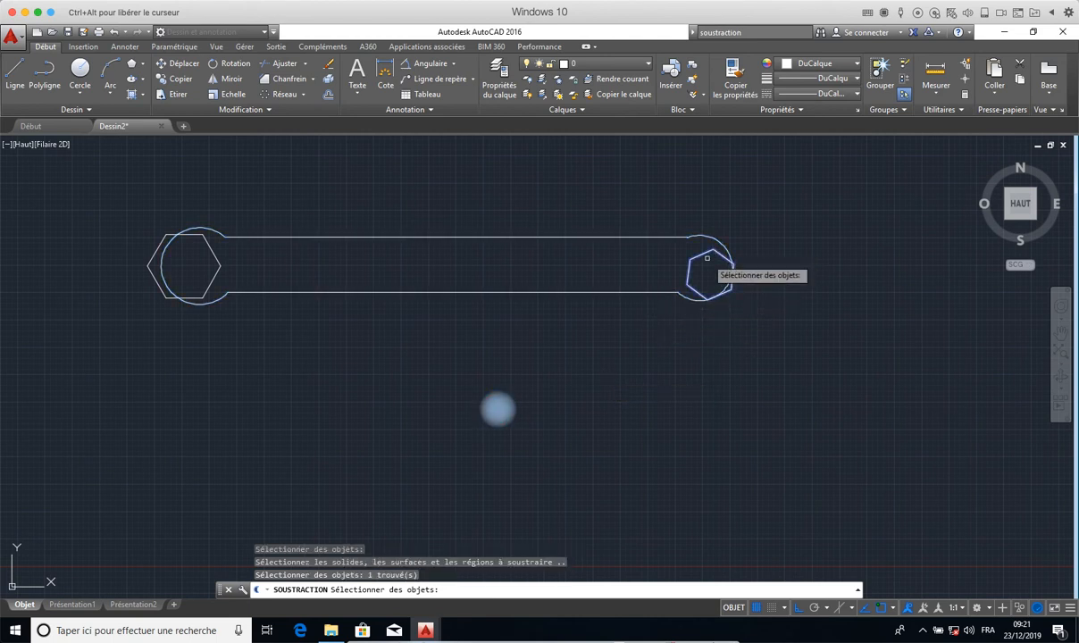
pyautogui.click(214, 279)
pyautogui.press('Return')
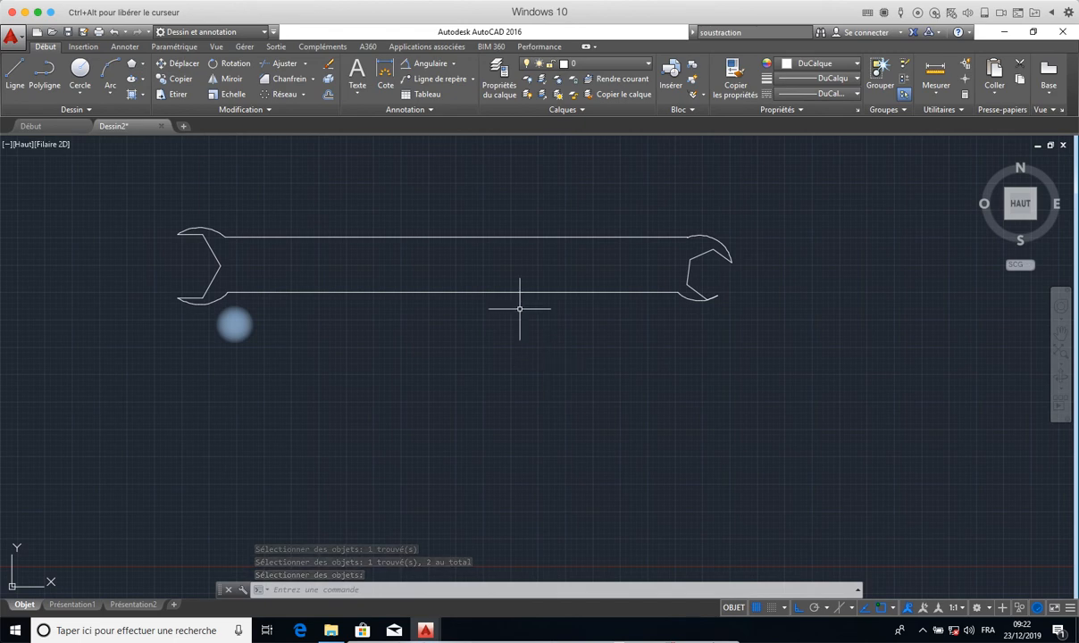
# - Draw a large circle in the empty area to the right of the wrench
pyautogui.moveTo(532, 350); pyautogui.dragTo(240, 344, button='middle')
pyautogui.scroll(3, 308, 338)
pyautogui.scroll(-5, 307, 338)
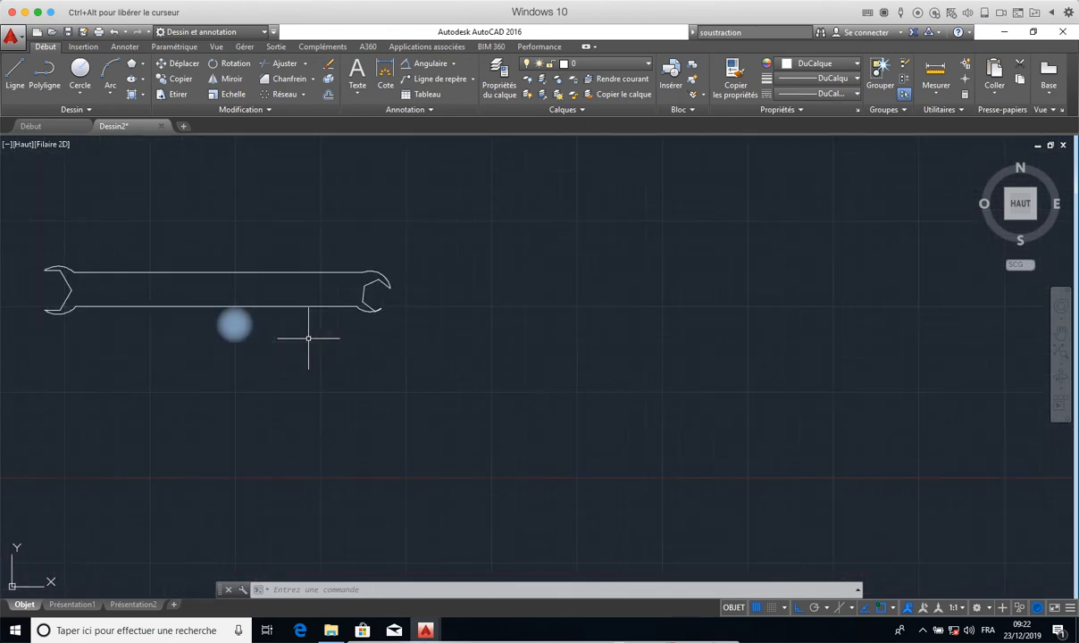
pyautogui.scroll(3, 307, 338)
pyautogui.scroll(-6, 307, 338)
pyautogui.scroll(4, 308, 337)
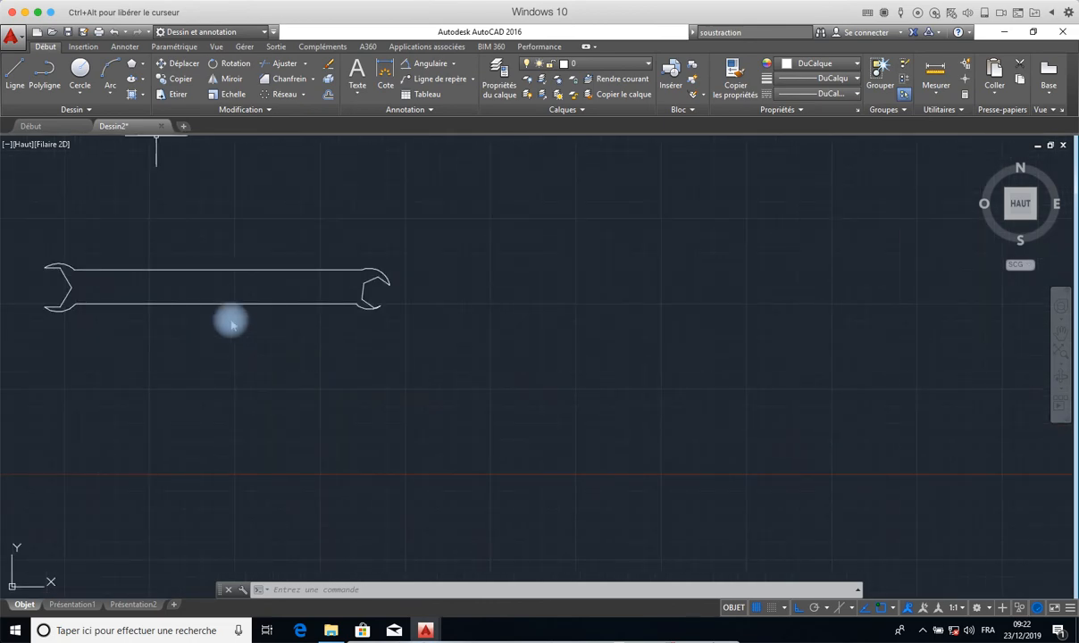
pyautogui.click(80, 71)
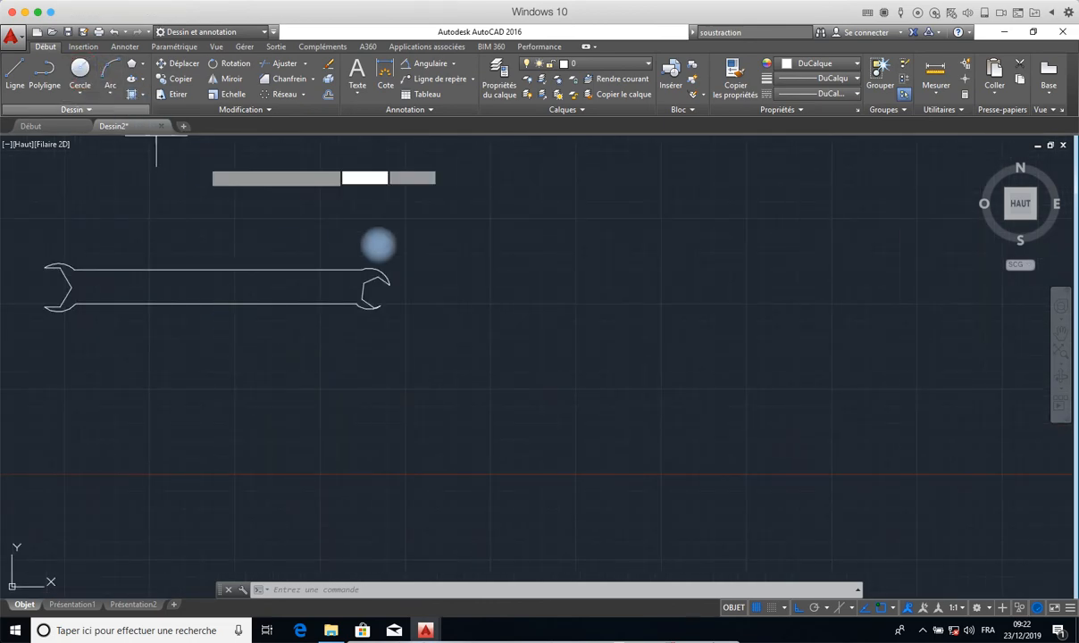
pyautogui.click(648, 308)
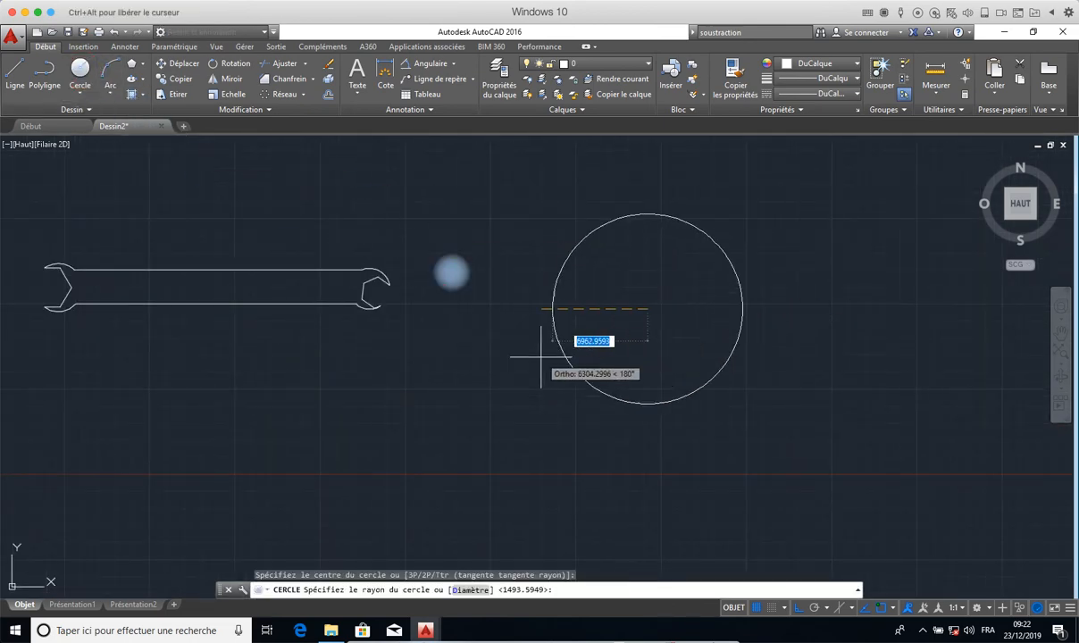
pyautogui.click(502, 381)
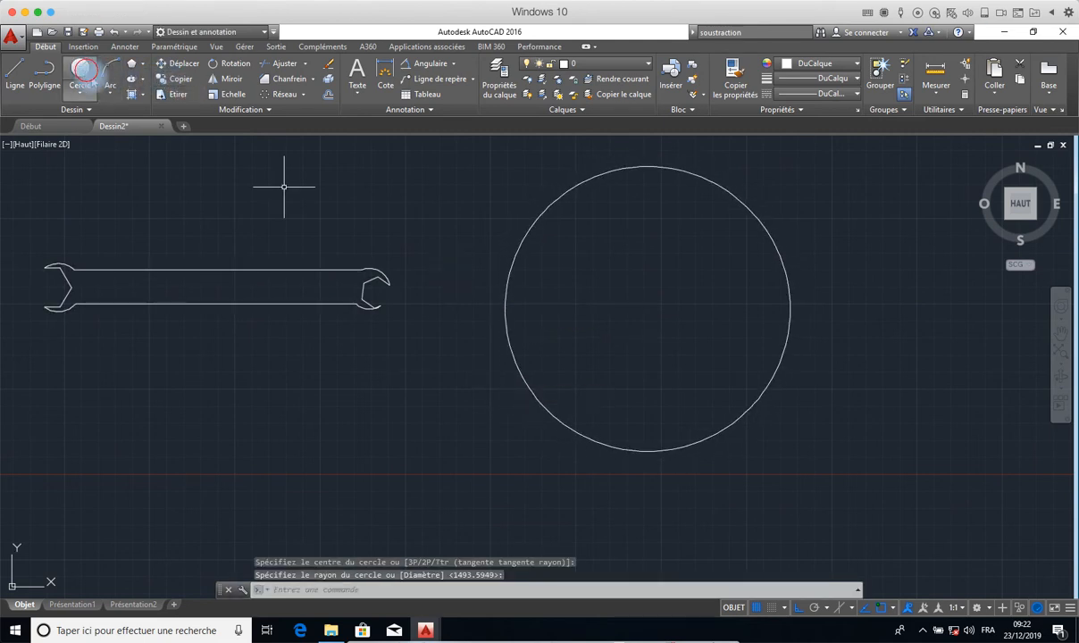
# - Draw a small circle centred on the left quadrant of the large circle
pyautogui.rightClick(337, 217)
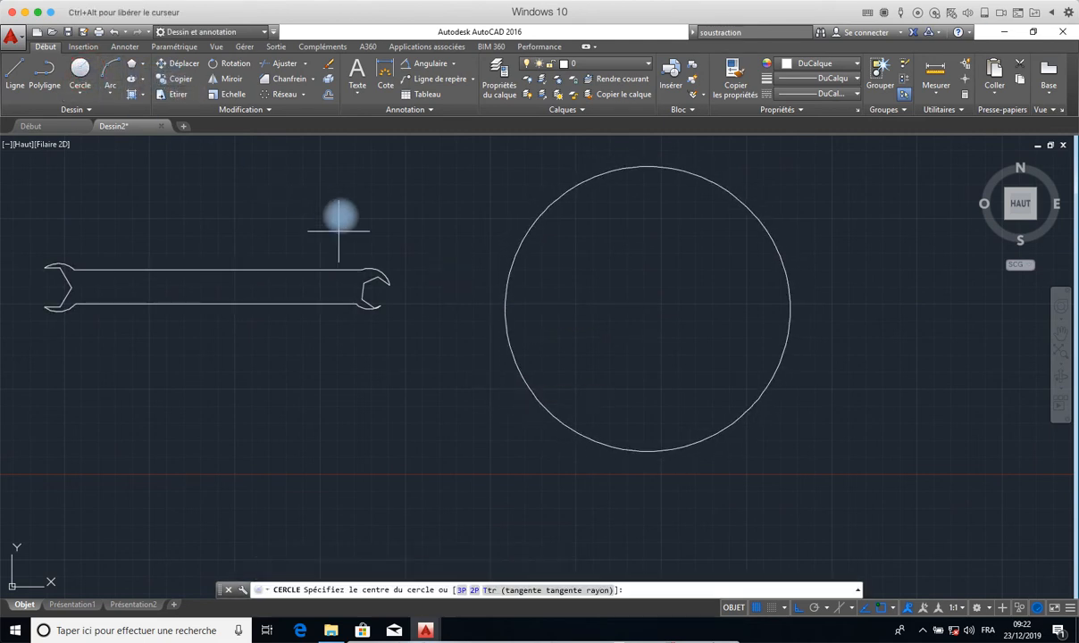
pyautogui.click(506, 308)
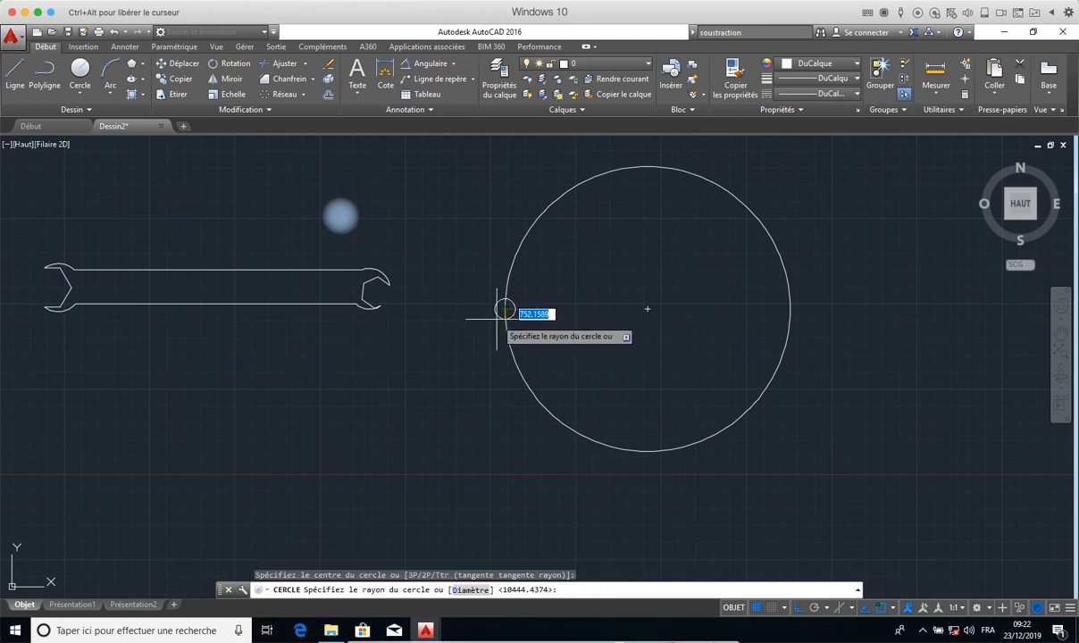
pyautogui.click(494, 313)
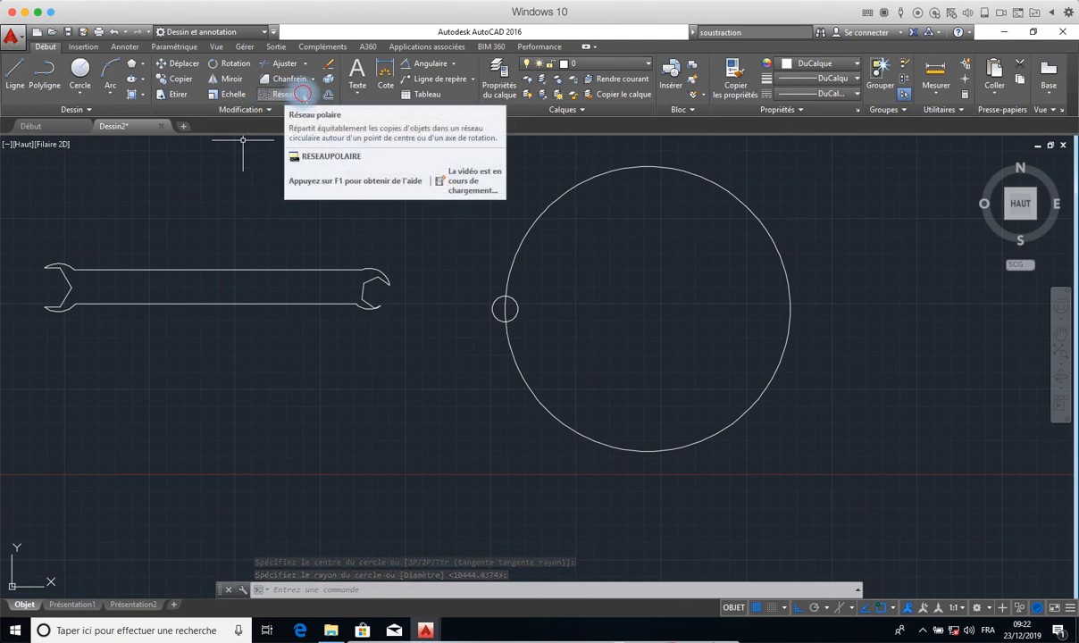
# - Create a polar array of the small circle around the large circle's centre
pyautogui.click(302, 95)
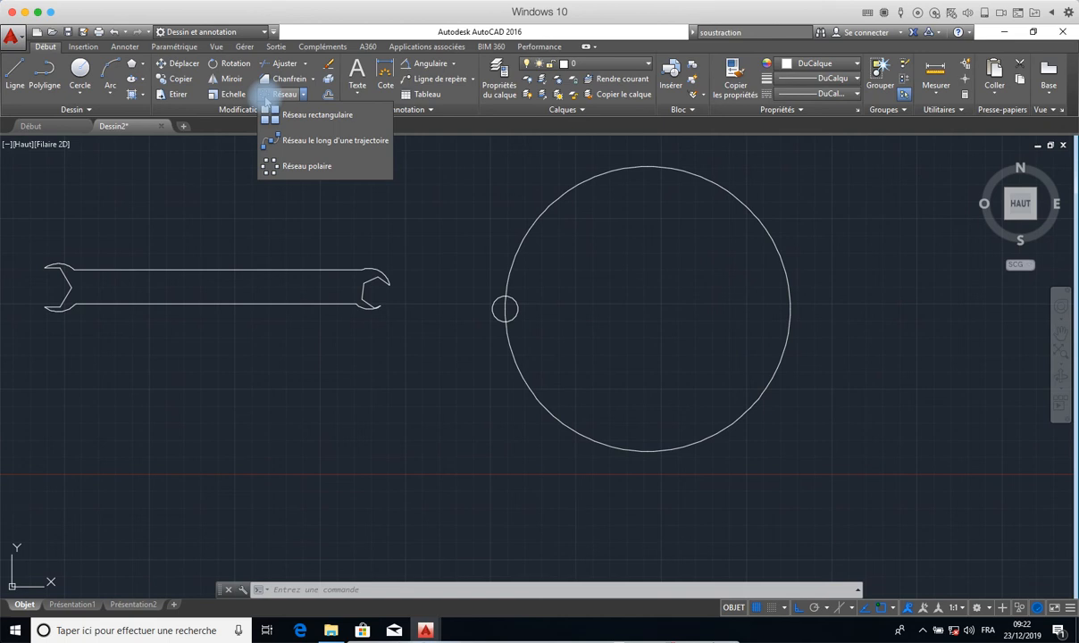
pyautogui.click(301, 167)
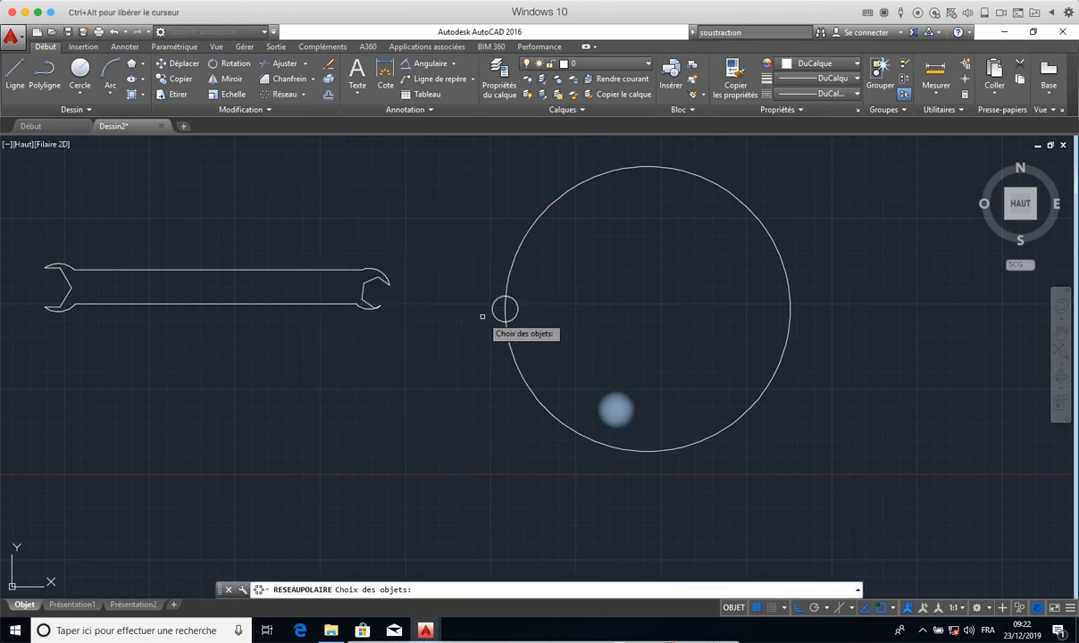
pyautogui.click(492, 311)
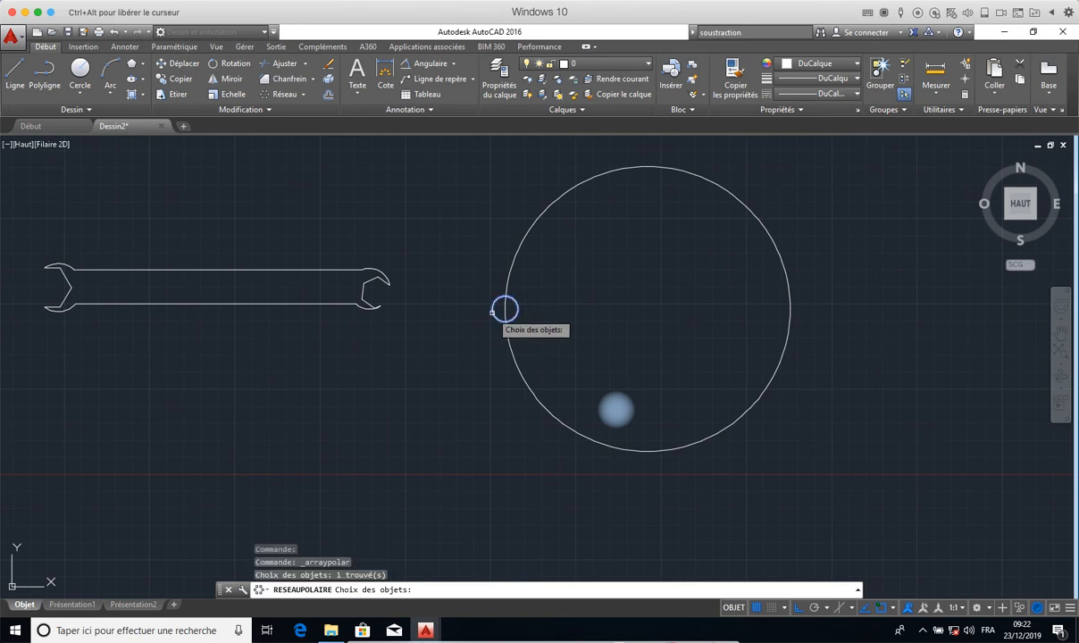
pyautogui.press('Return')
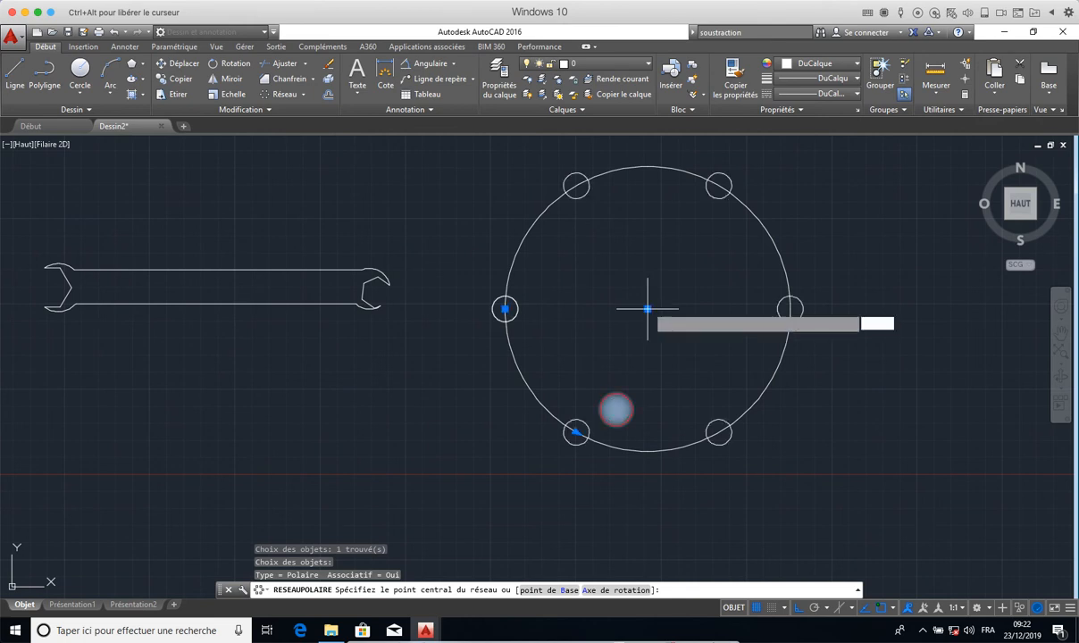
pyautogui.click(647, 309)
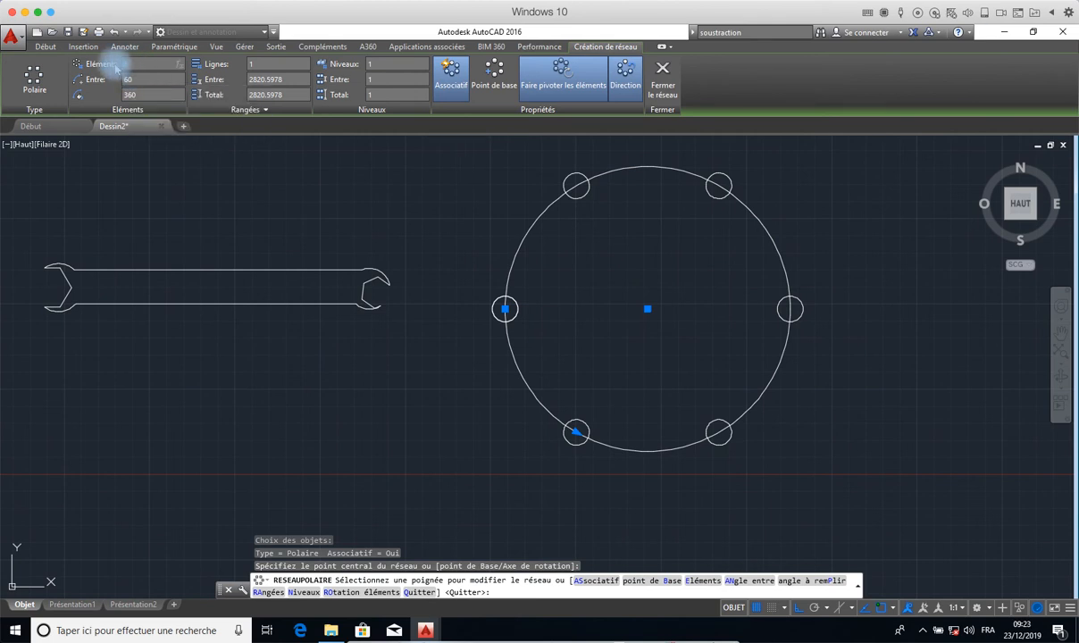
# - Set the polar array to 25 elements over 360 degrees and finish the array
pyautogui.click(576, 435)
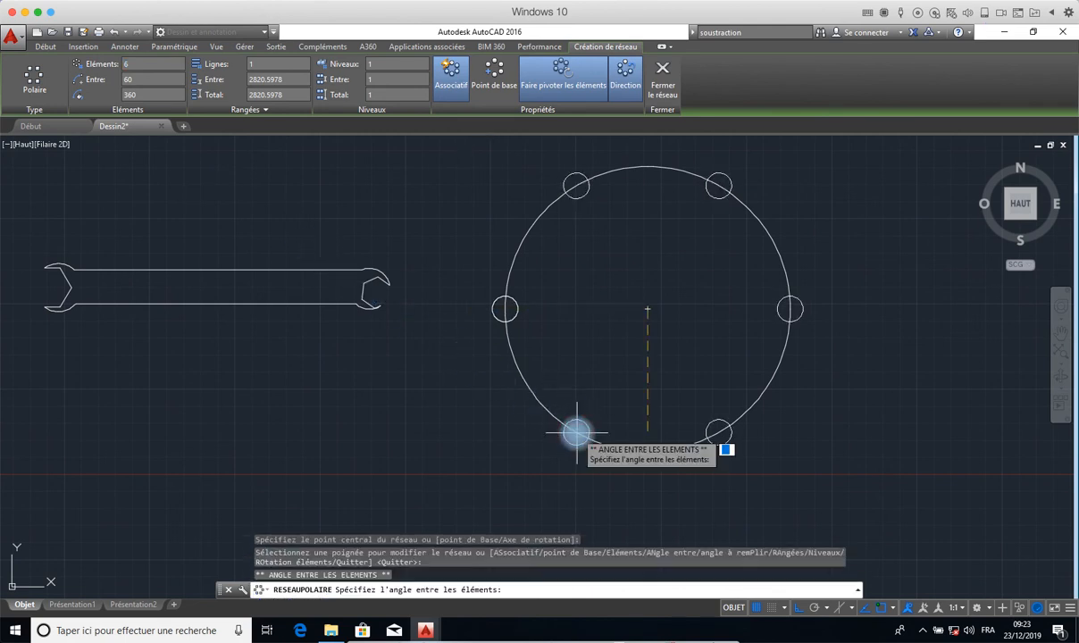
pyautogui.click(644, 435)
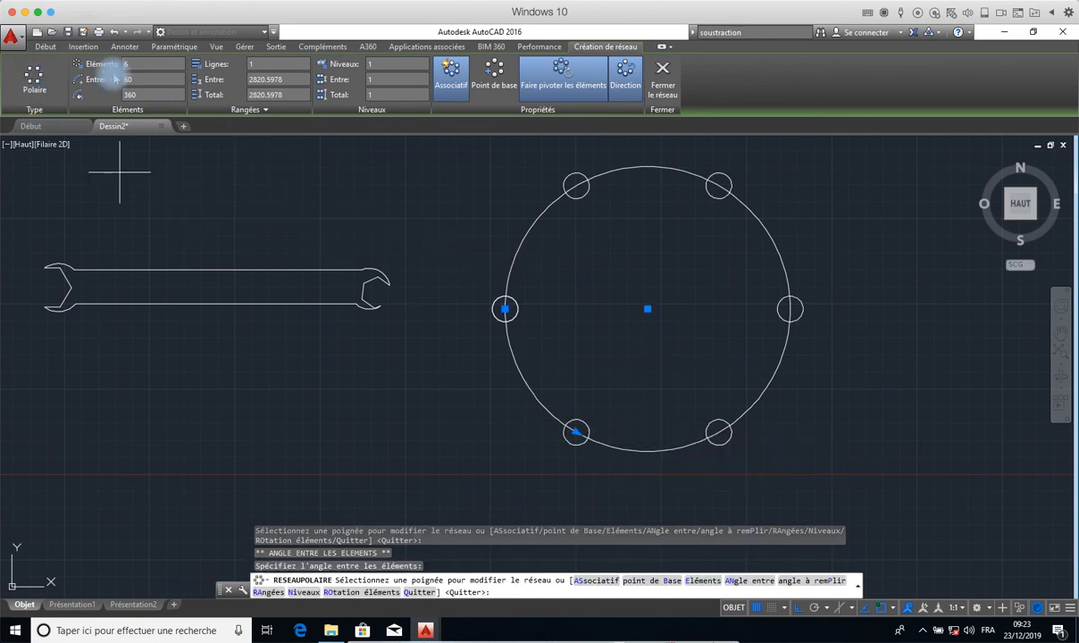
pyautogui.moveTo(130, 64); pyautogui.dragTo(116, 64)
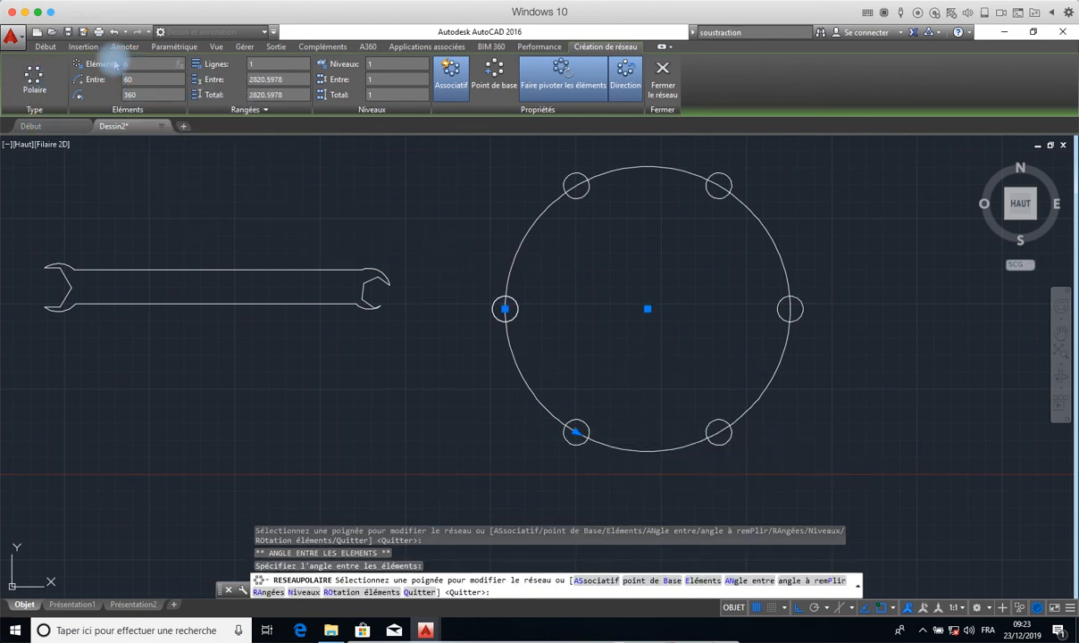
pyautogui.press('Return')
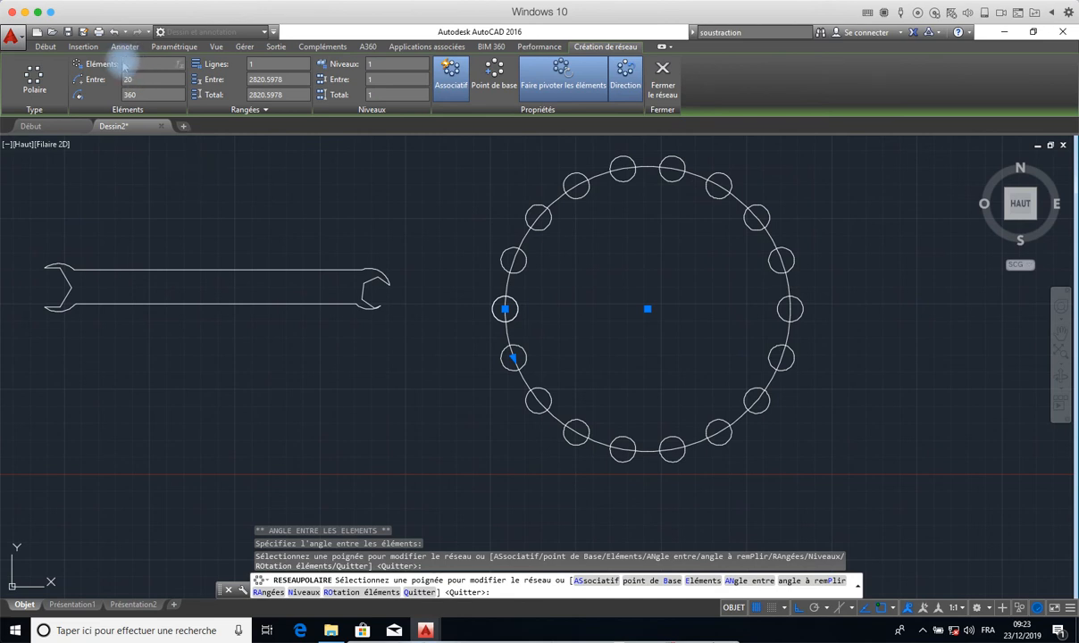
pyautogui.press('Return')
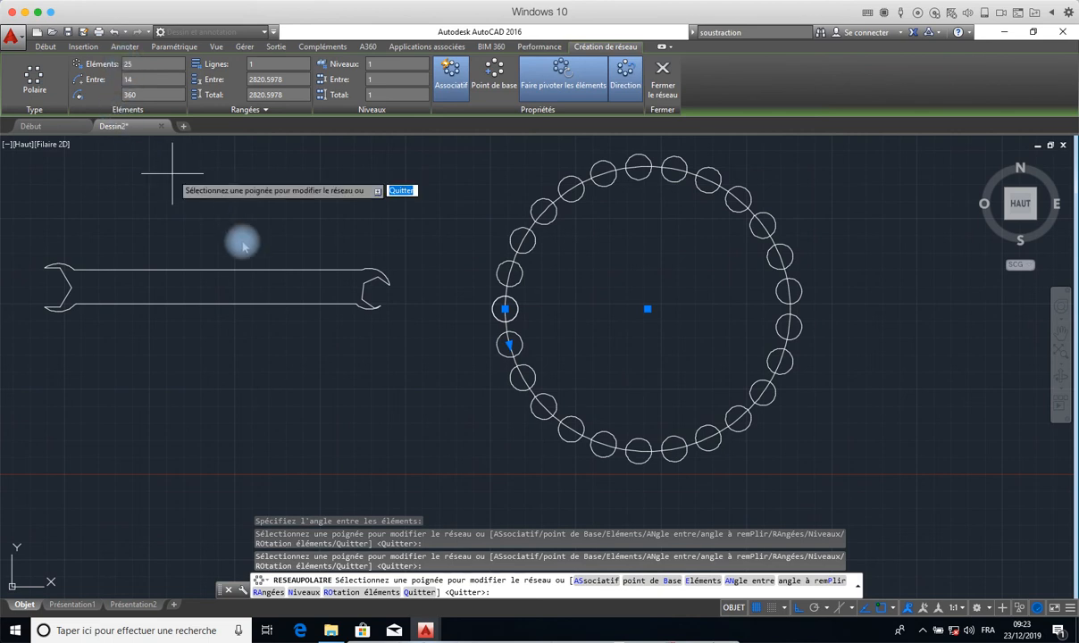
pyautogui.click(660, 81)
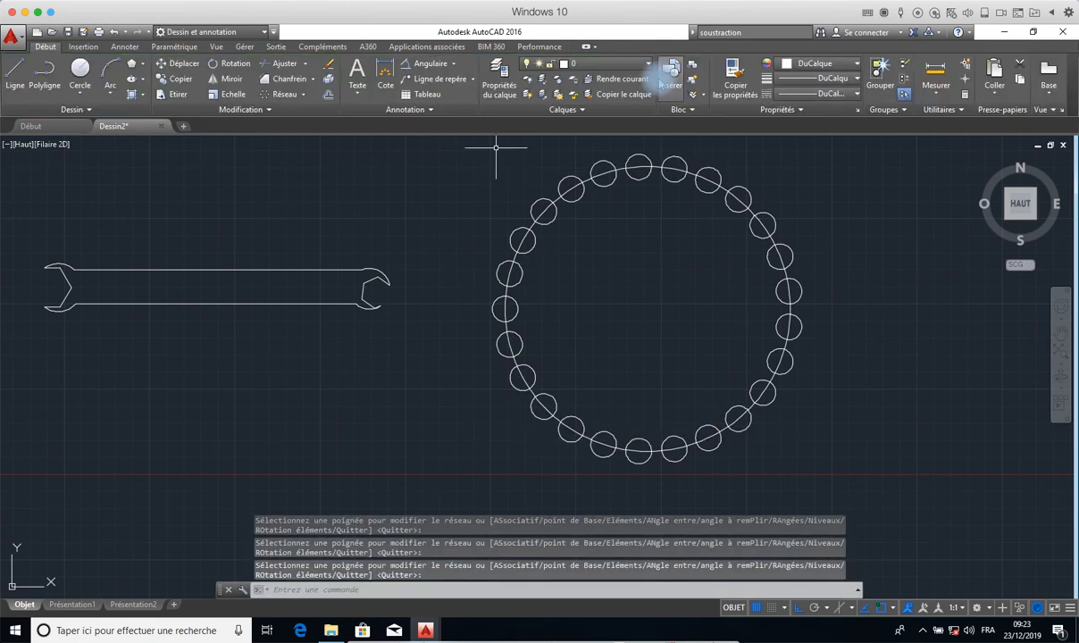
# - Select the ring of small circles to check how the array is grouped, and close array editing
pyautogui.click(632, 150)
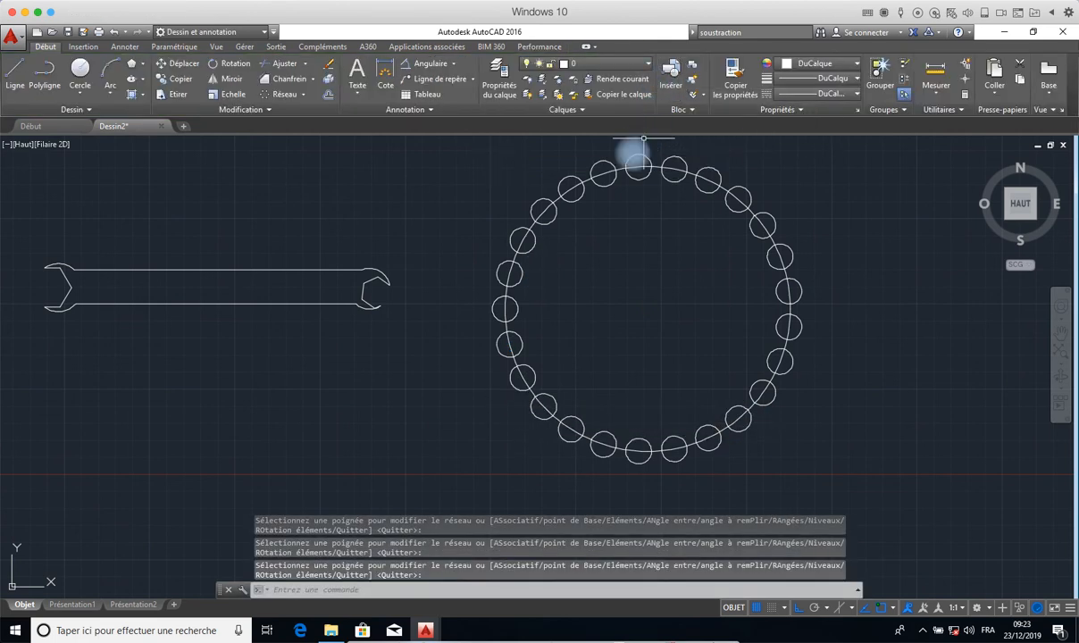
pyautogui.click(603, 178)
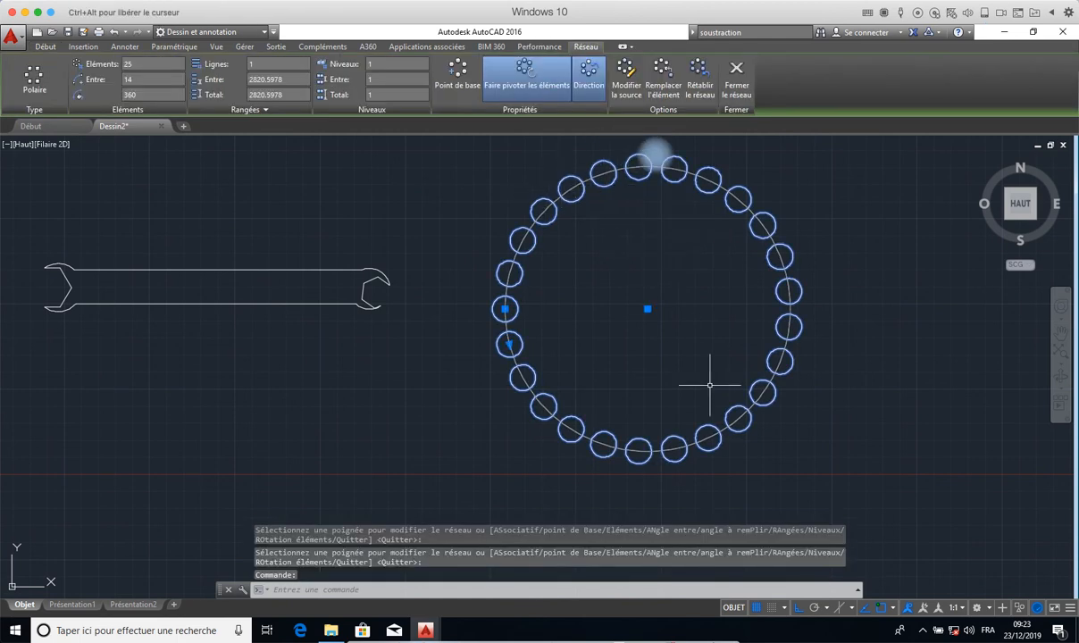
pyautogui.click(736, 82)
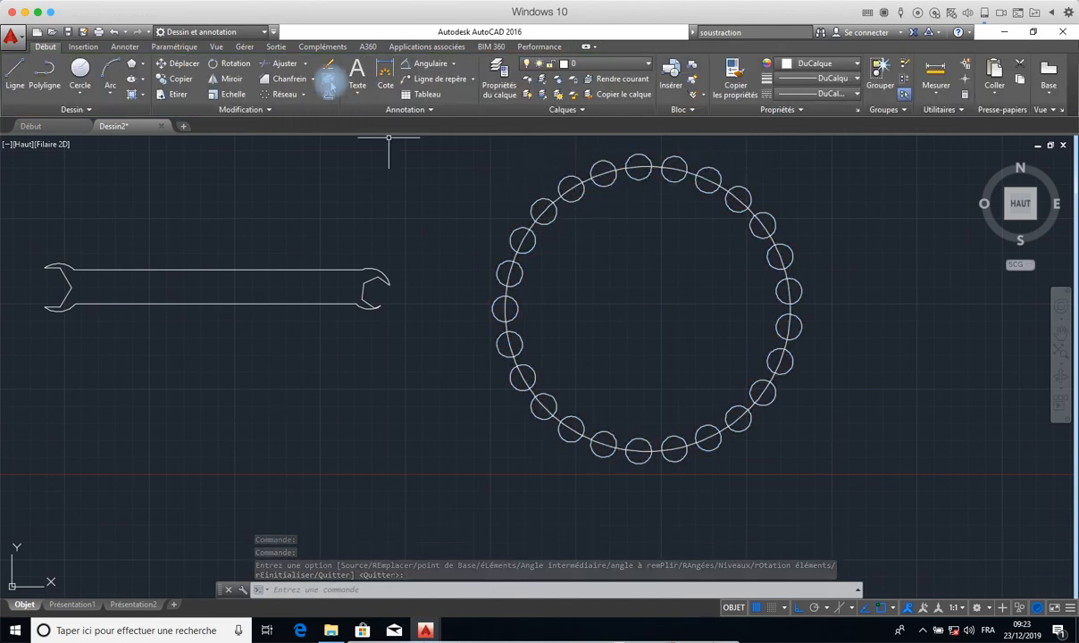
pyautogui.click(330, 80)
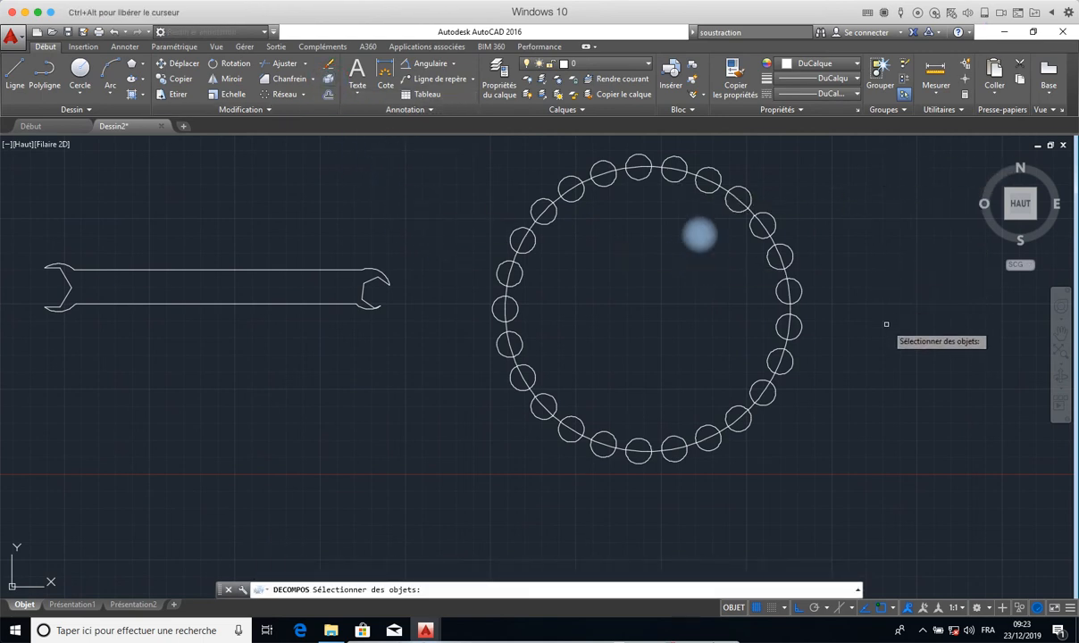
pyautogui.click(838, 171)
pyautogui.click(482, 461)
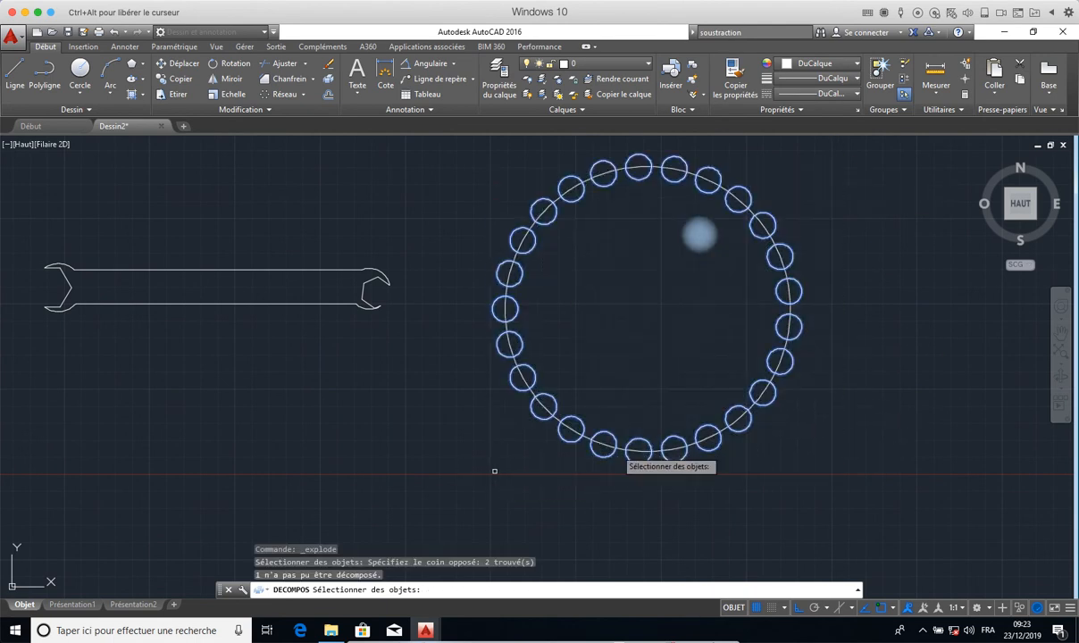
pyautogui.click(723, 431)
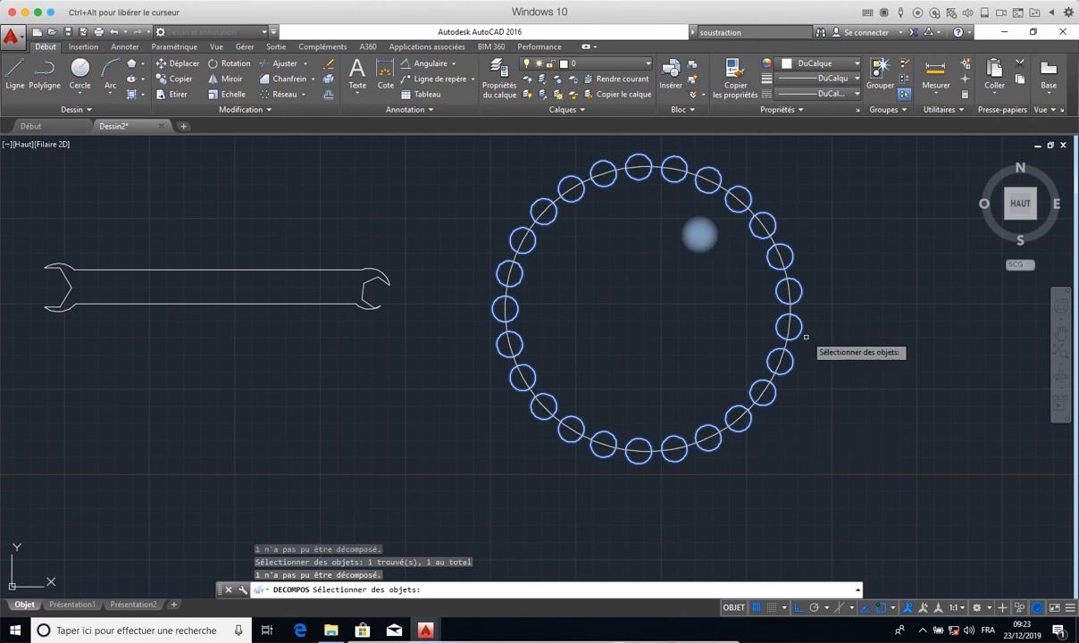
pyautogui.press('Escape')
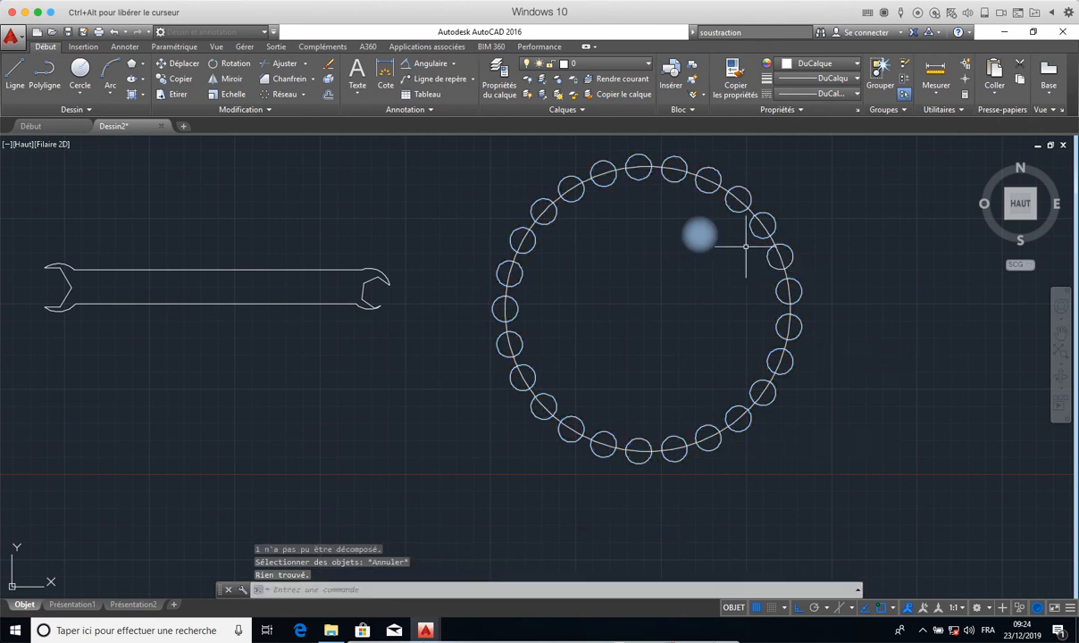
# - Explode the polar array into individual circles and check one of them by selecting it
pyautogui.click(327, 79)
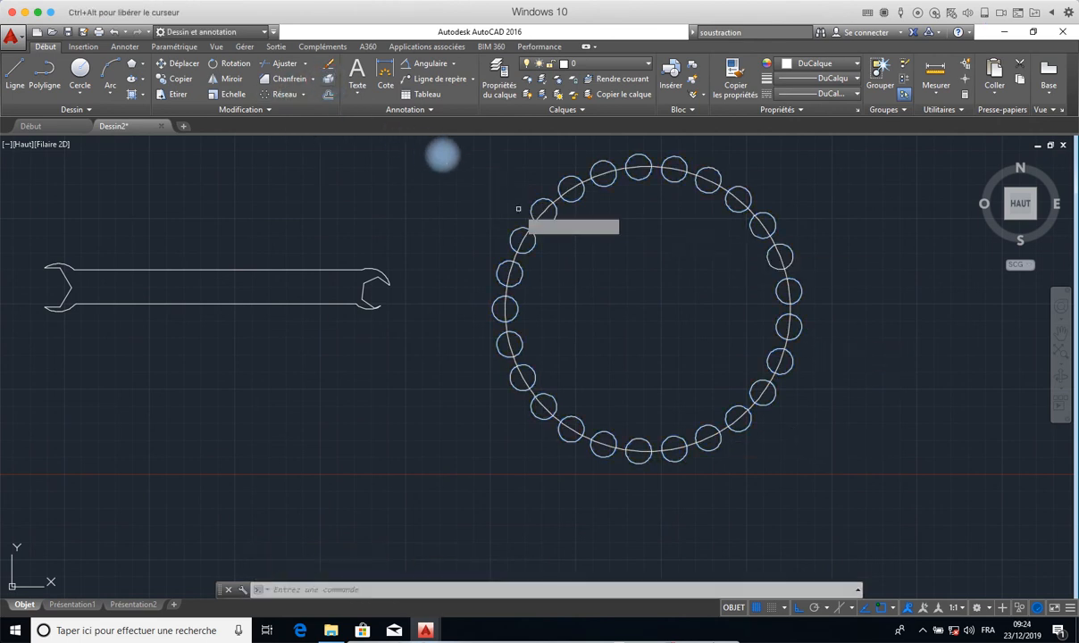
pyautogui.click(455, 152)
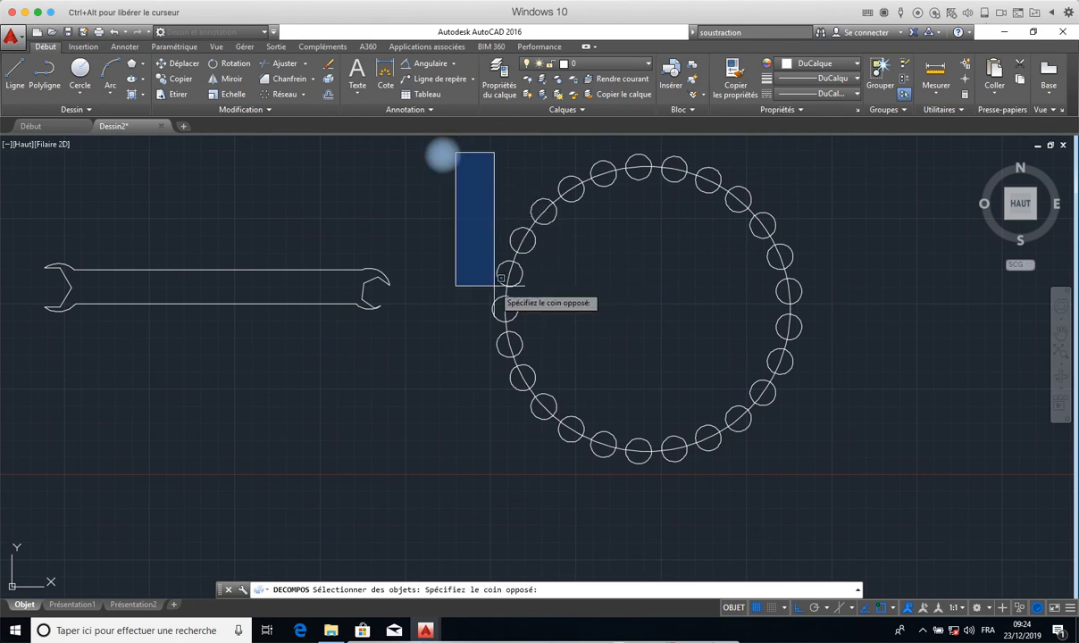
pyautogui.click(807, 490)
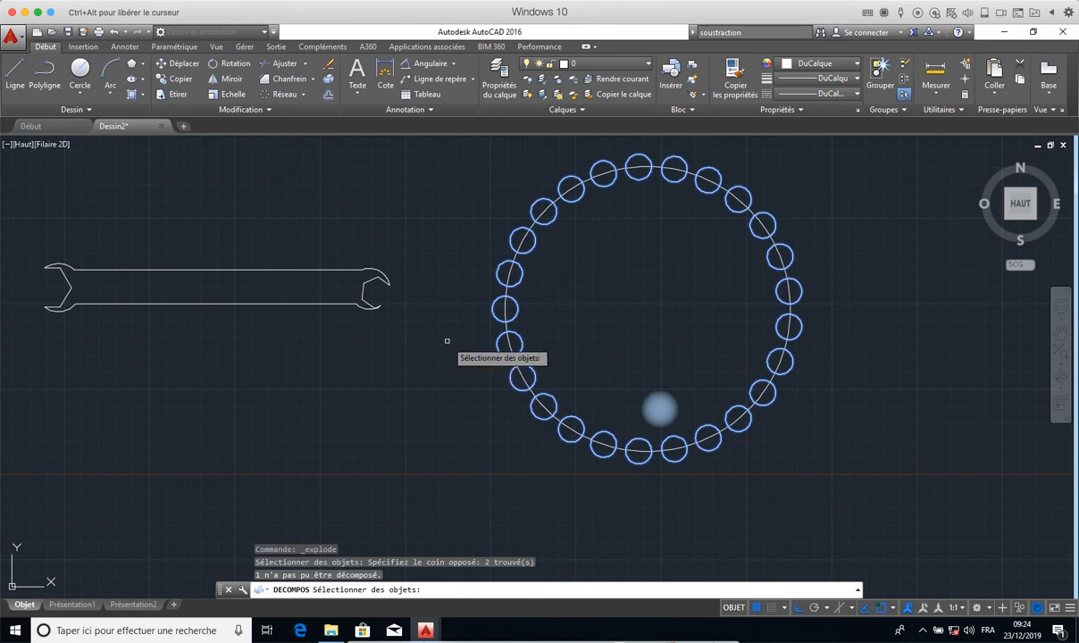
pyautogui.press('Return')
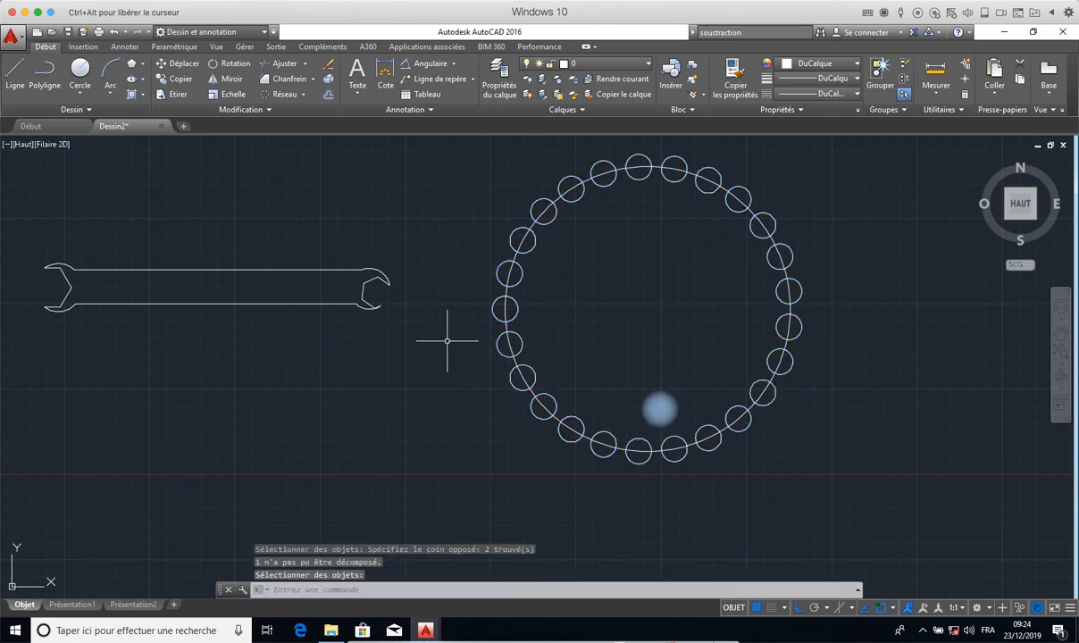
pyautogui.click(497, 350)
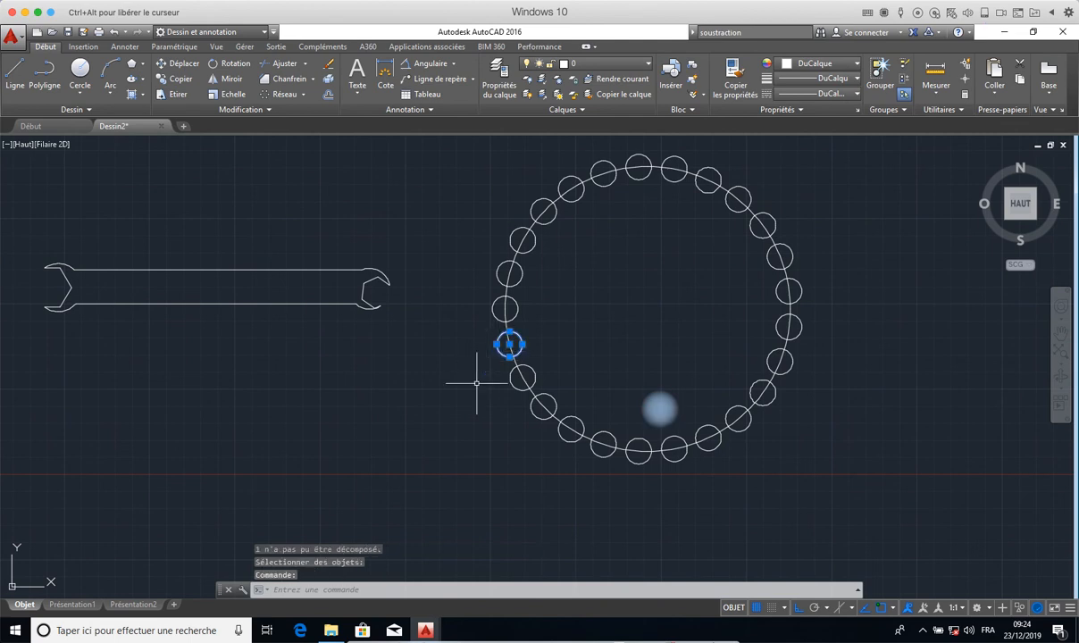
pyautogui.press('Escape')
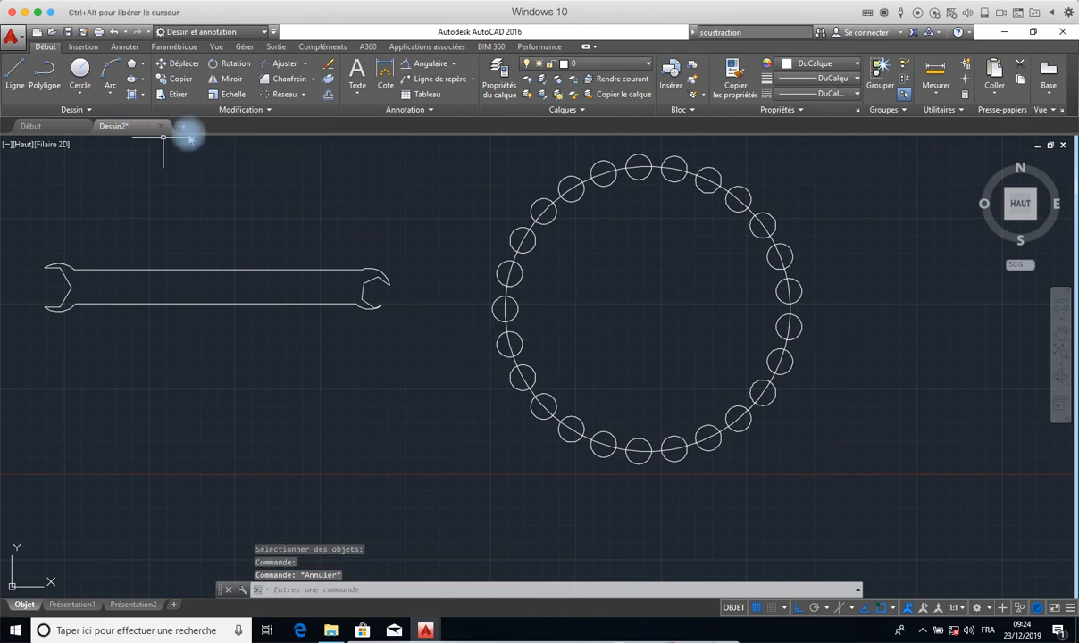
# - Convert the large circle and all the small circles around it into regions
pyautogui.click(80, 111)
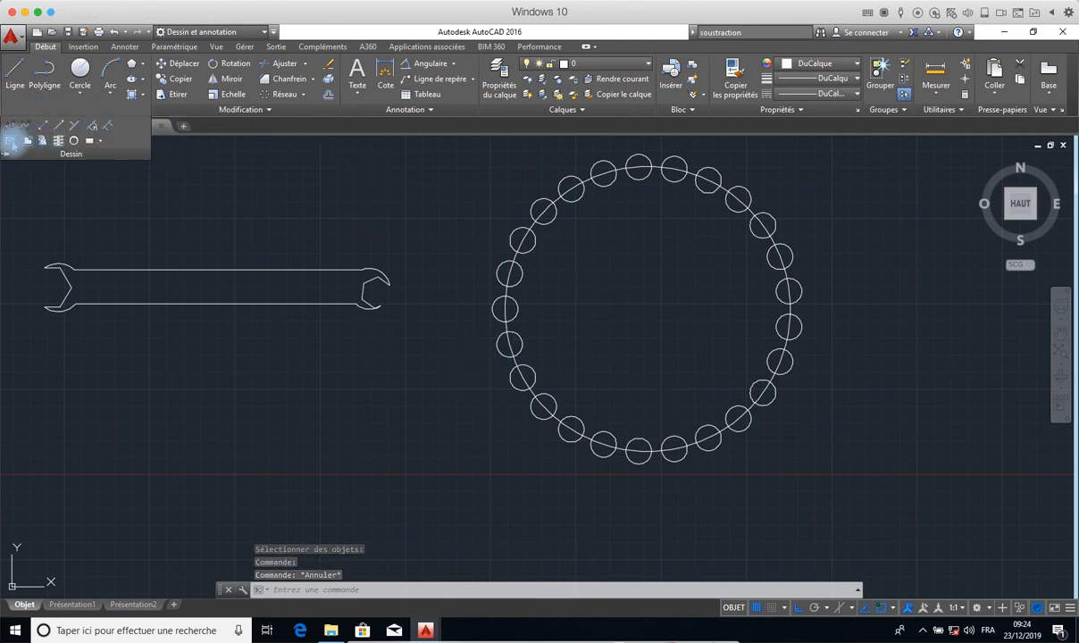
pyautogui.click(818, 155)
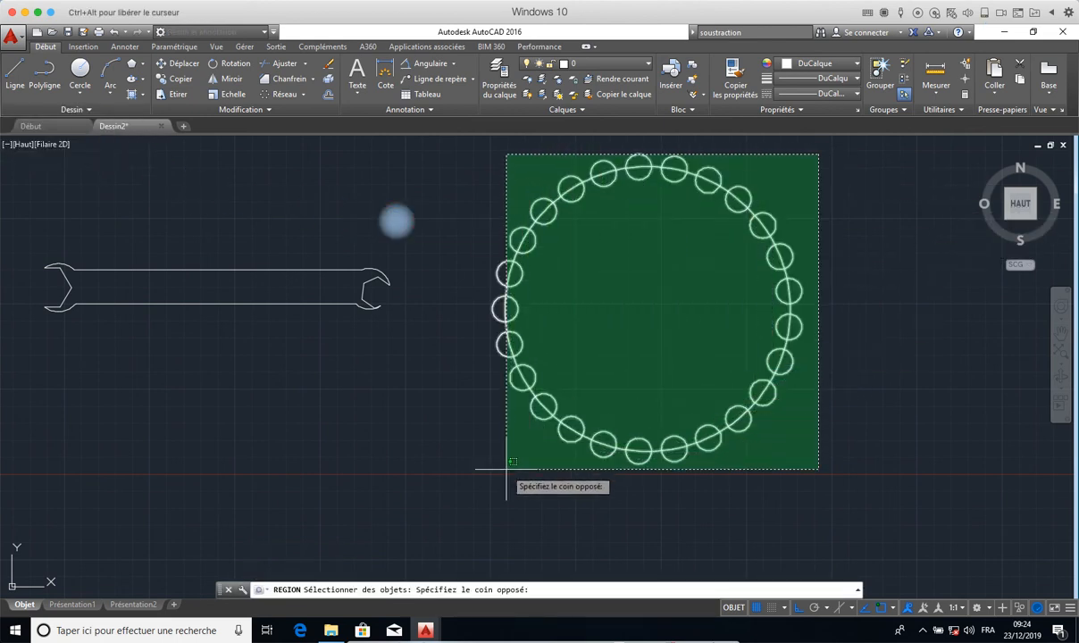
pyautogui.click(463, 481)
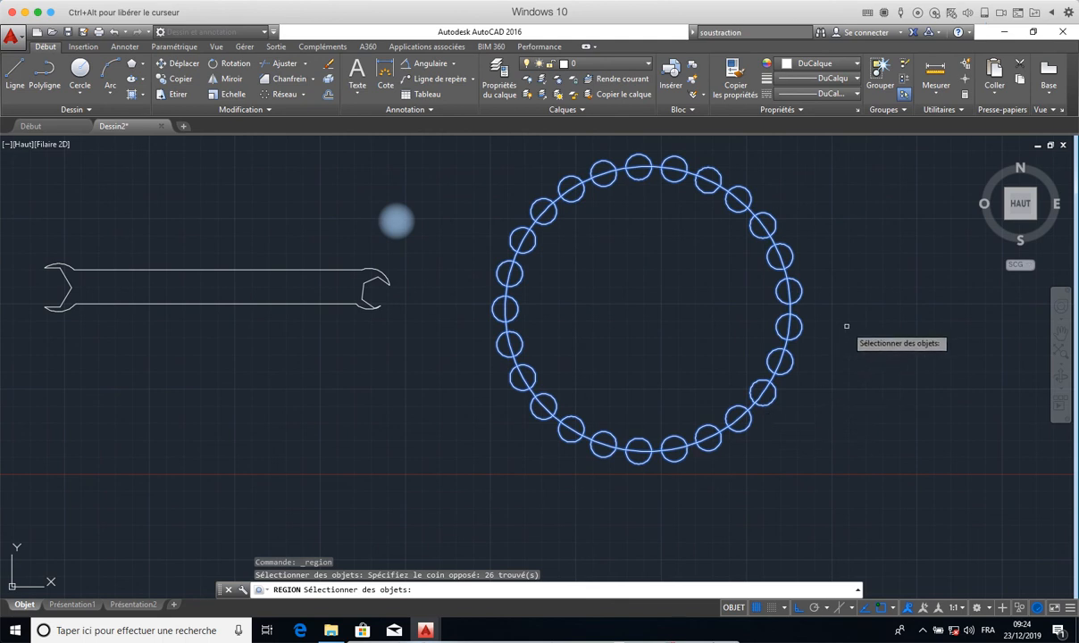
pyautogui.press('Return')
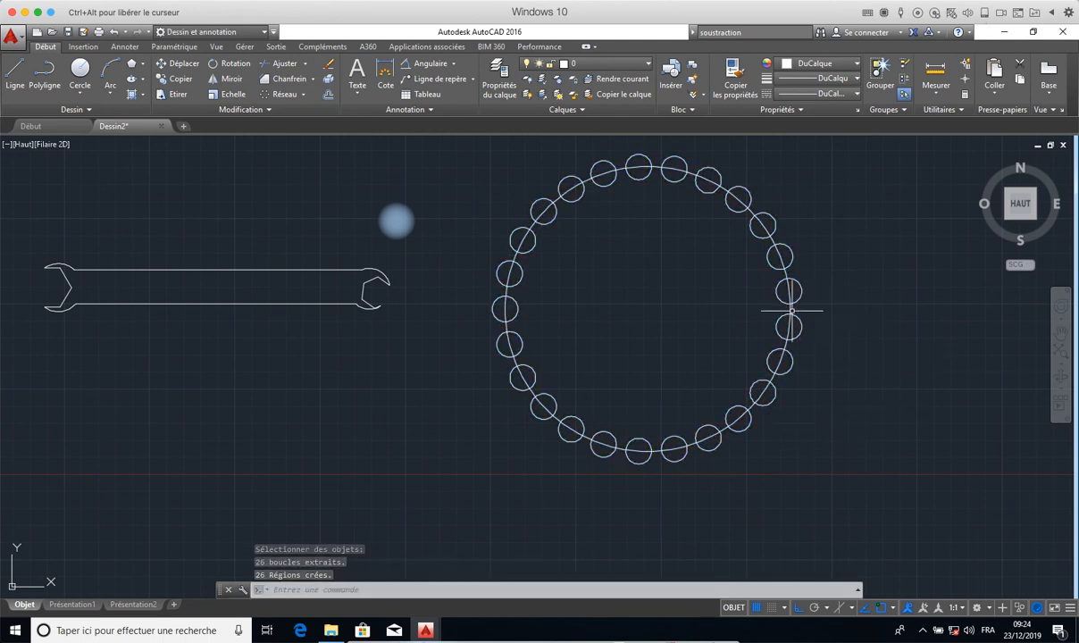
pyautogui.click(790, 304)
pyautogui.press('Escape')
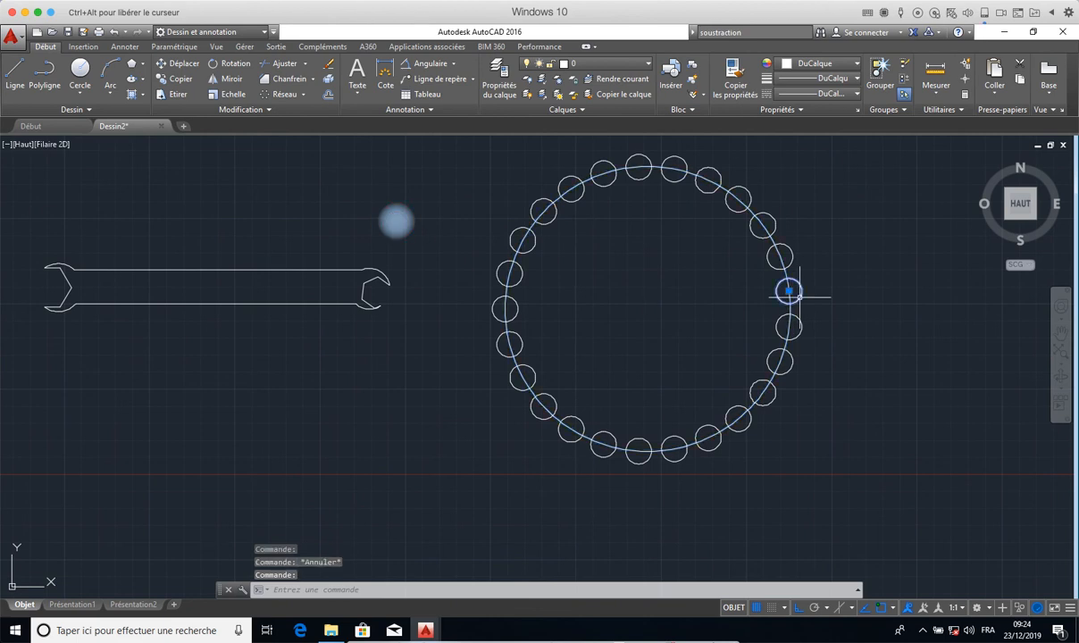
pyautogui.press('Escape')
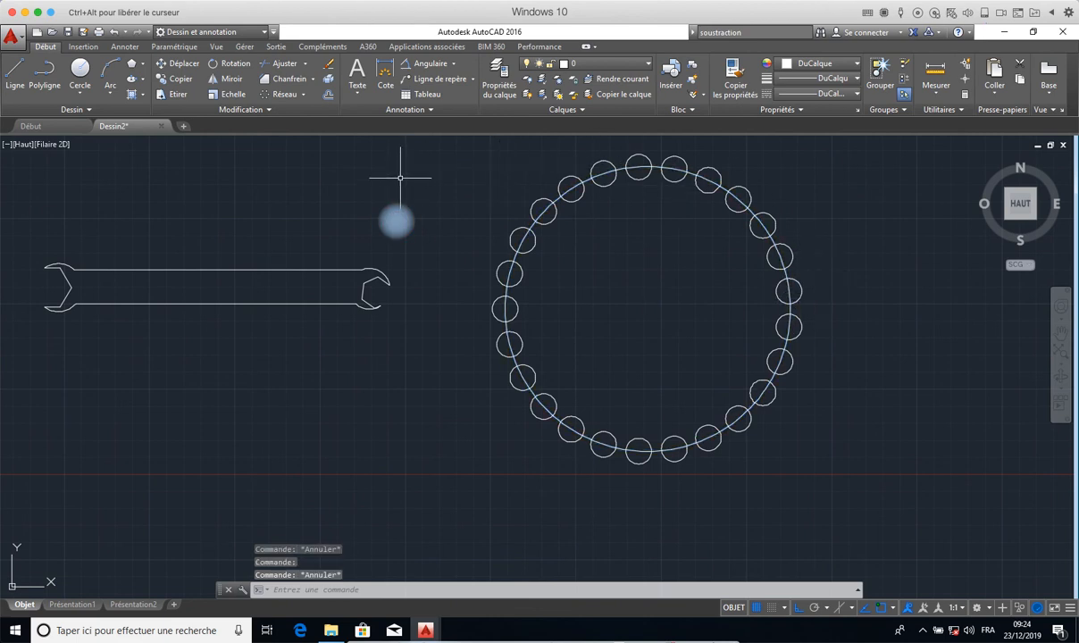
pyautogui.write('So')
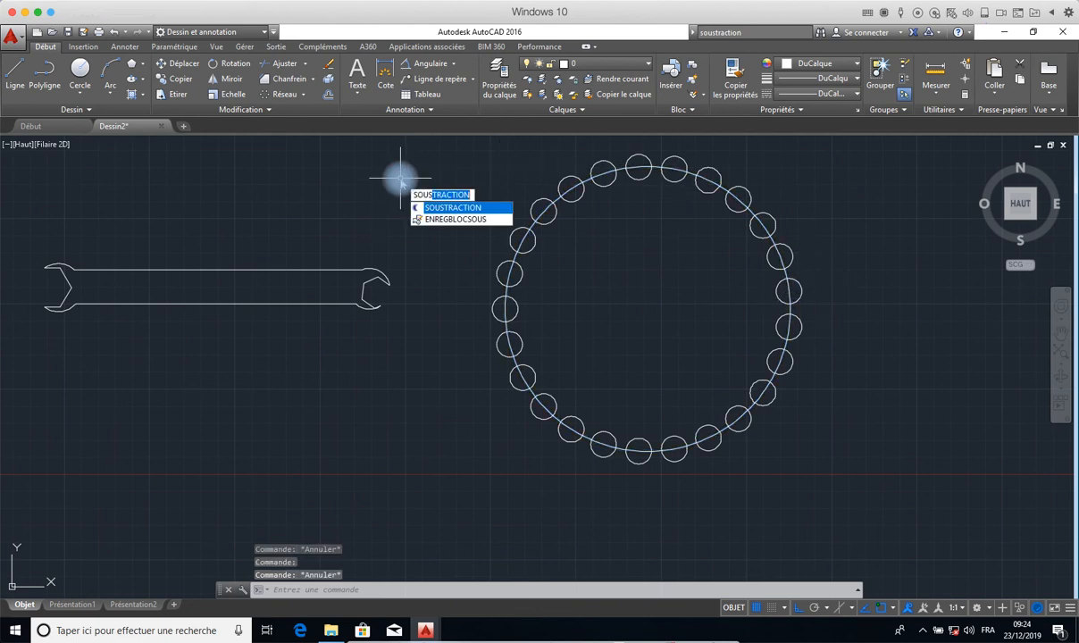
pyautogui.press('Return')
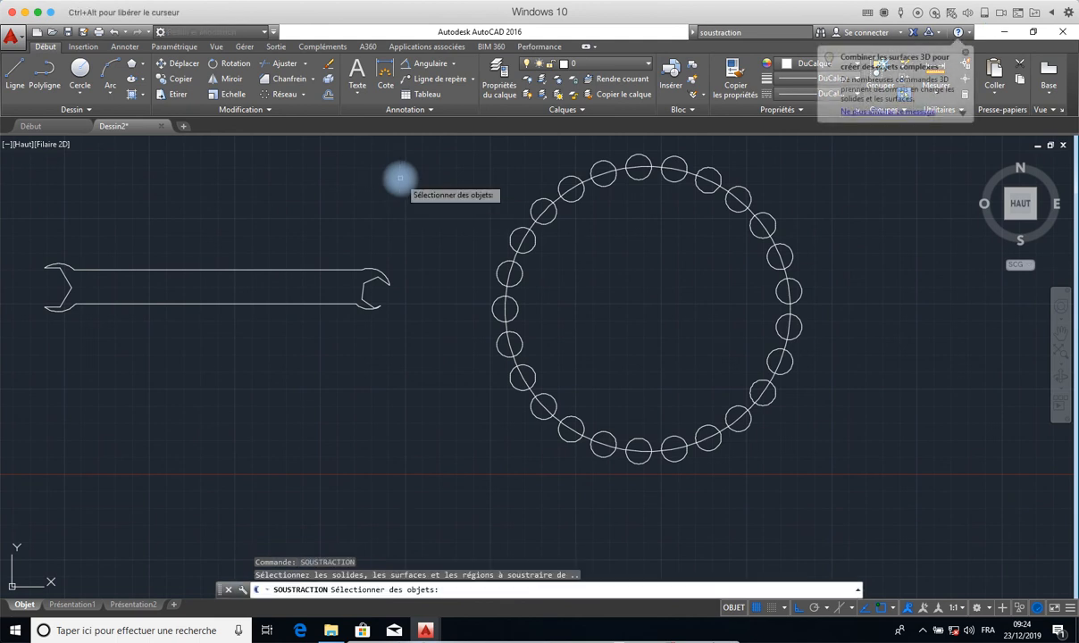
pyautogui.press('Escape')
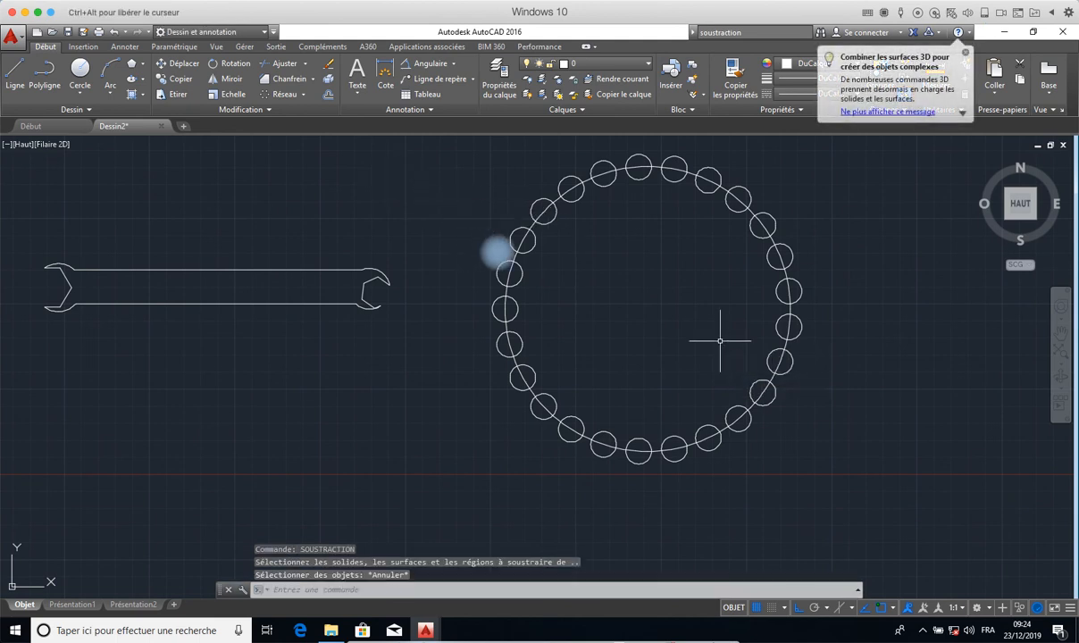
# - Copy the large circle and its ring of small circles from its centre horizontally to a clear spot on the right of the original
pyautogui.click(823, 152)
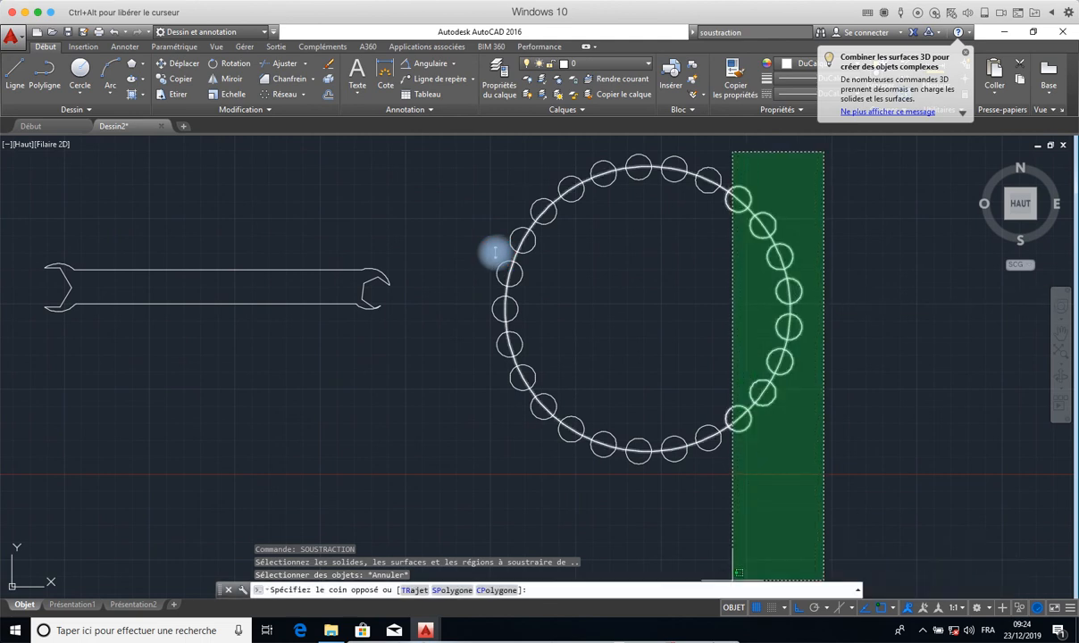
pyautogui.click(479, 466)
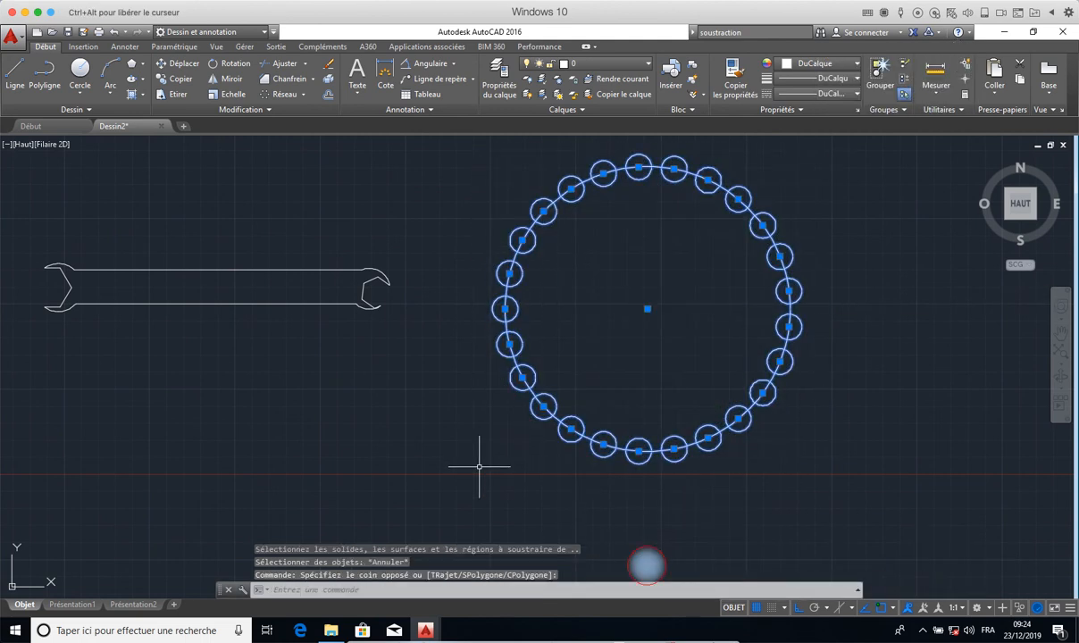
pyautogui.click(179, 79)
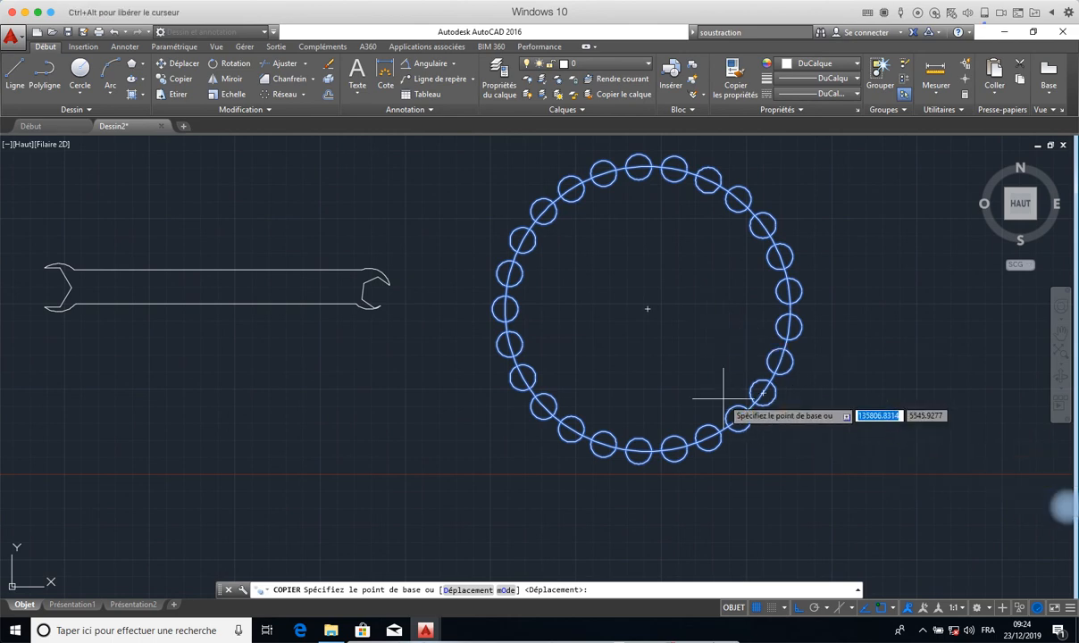
pyautogui.click(647, 308)
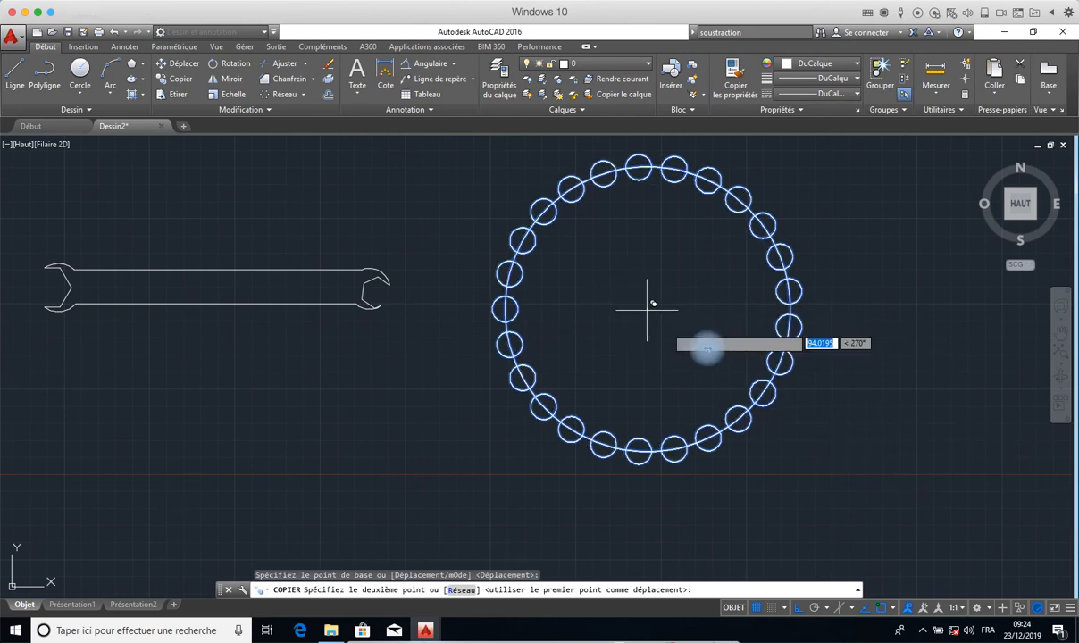
pyautogui.moveTo(855, 316); pyautogui.dragTo(452, 308, button='middle')
pyautogui.scroll(-2, 452, 309)
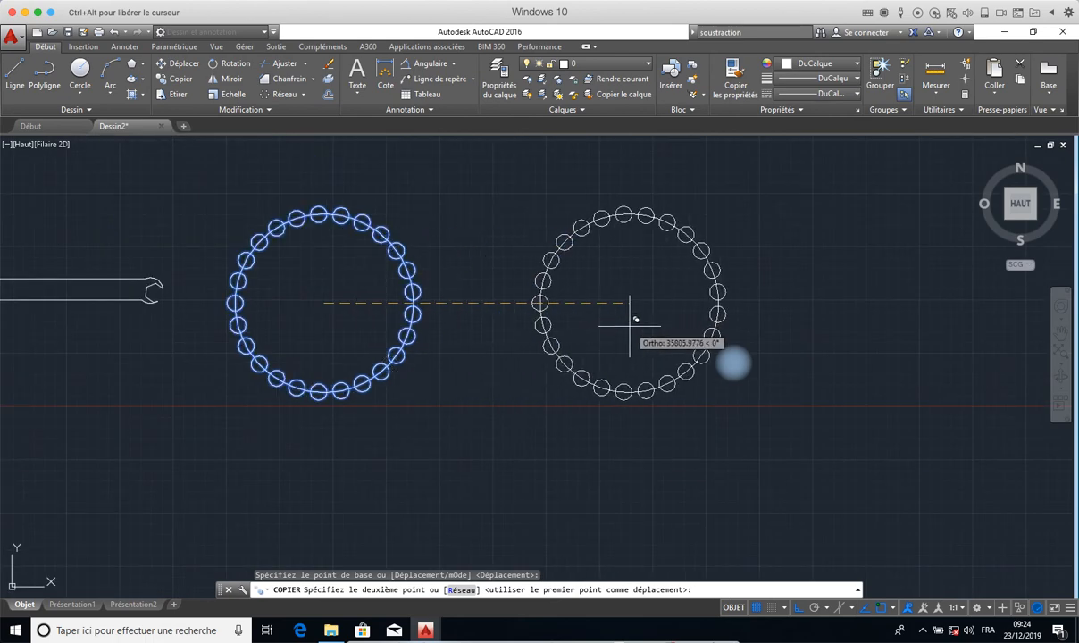
pyautogui.click(679, 324)
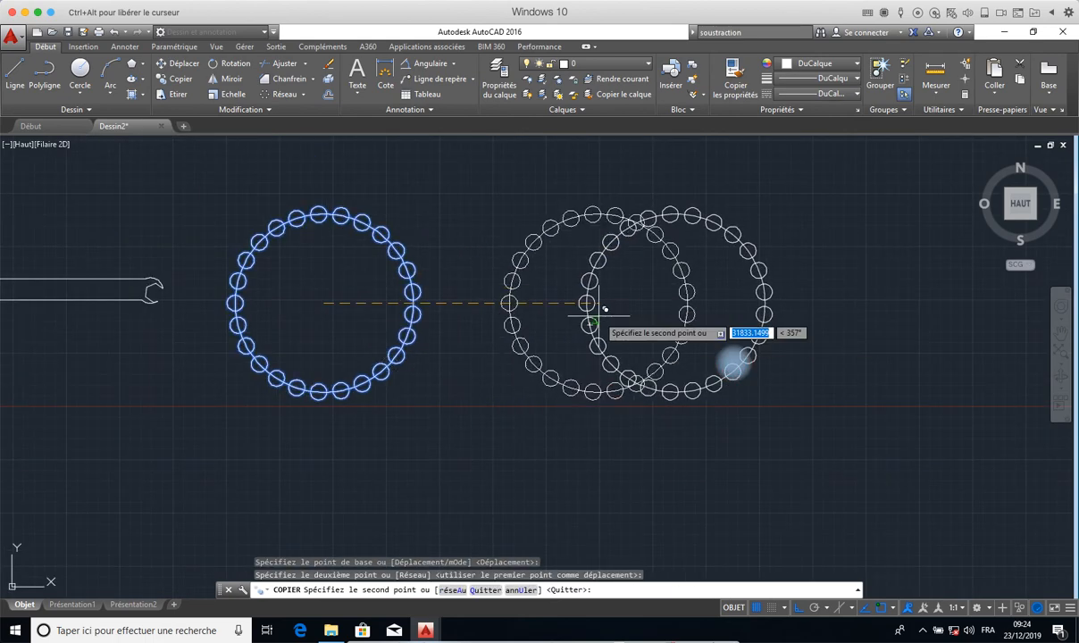
pyautogui.scroll(5, 604, 309)
pyautogui.scroll(-5, 604, 309)
pyautogui.scroll(2, 604, 309)
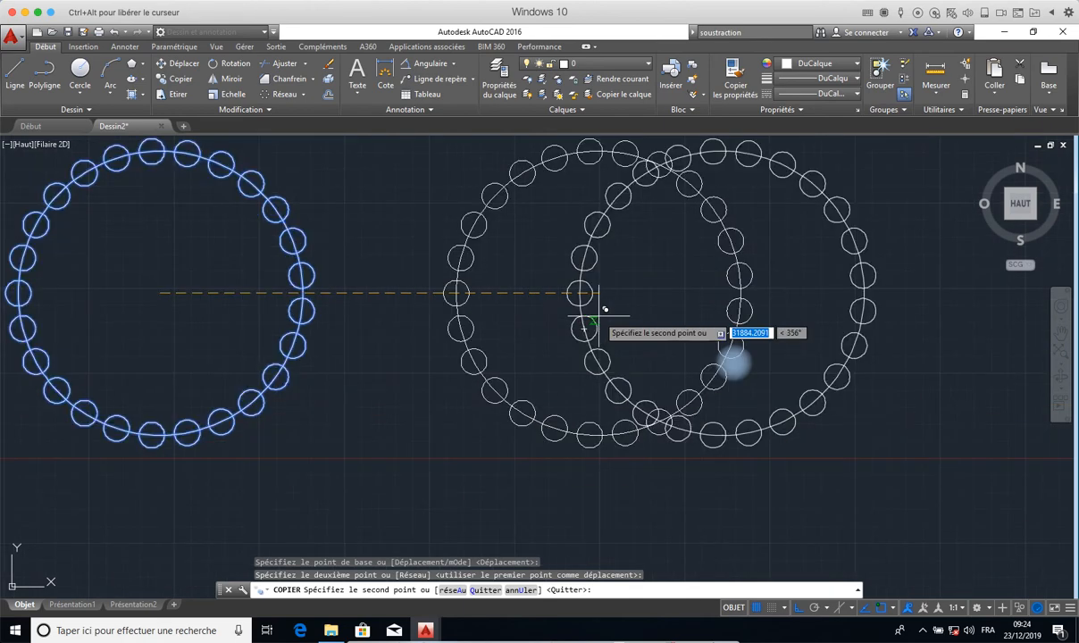
pyautogui.rightClick(598, 316)
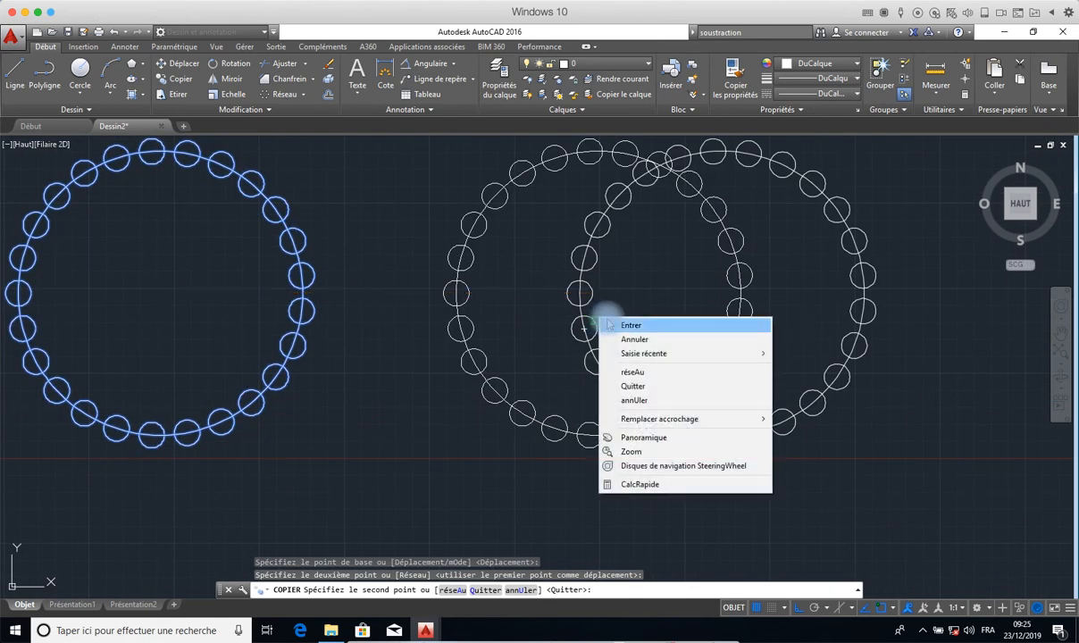
pyautogui.click(625, 325)
# - Subtract all the small circle regions from the large circle region of the original figure beside the wrench
pyautogui.moveTo(421, 308); pyautogui.dragTo(501, 344, button='middle')
pyautogui.scroll(-3, 501, 361)
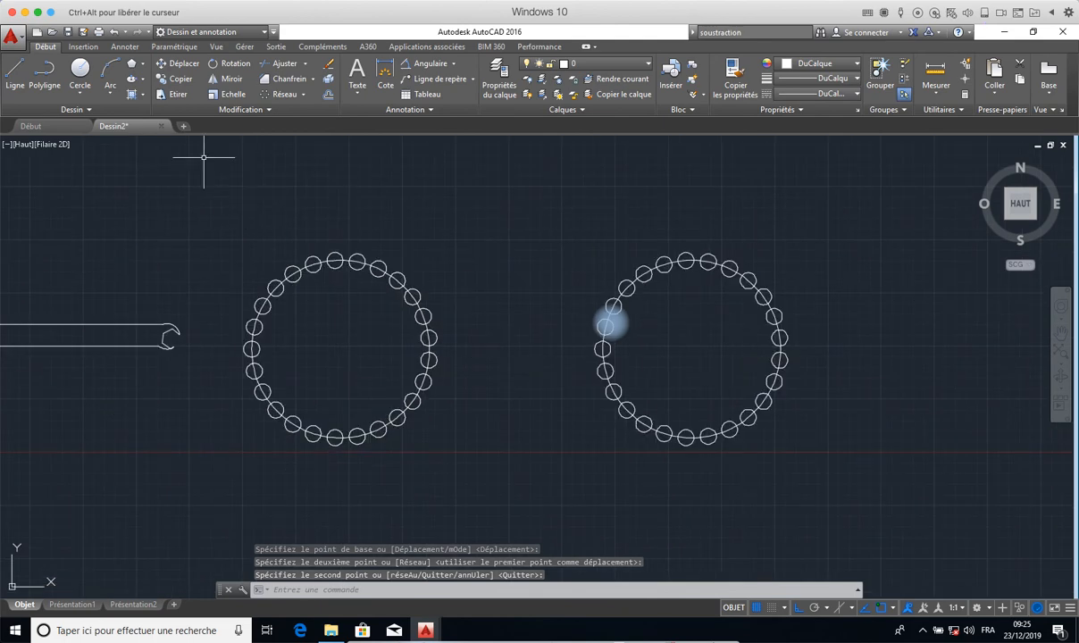
pyautogui.scroll(-5, 362, 299)
pyautogui.scroll(8, 373, 302)
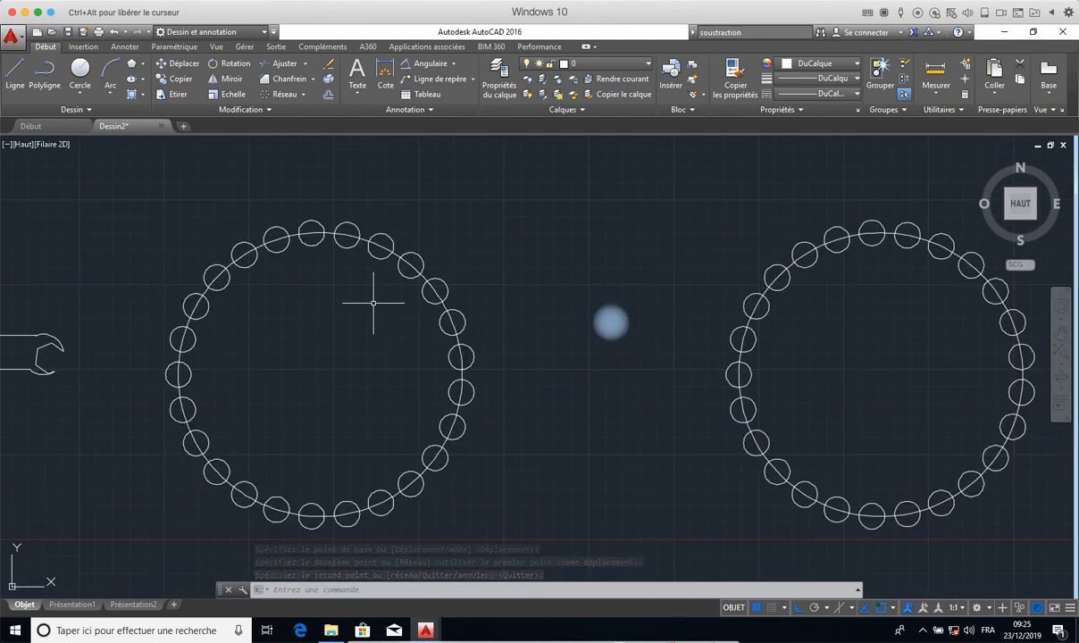
pyautogui.moveTo(373, 302); pyautogui.dragTo(327, 268, button='middle')
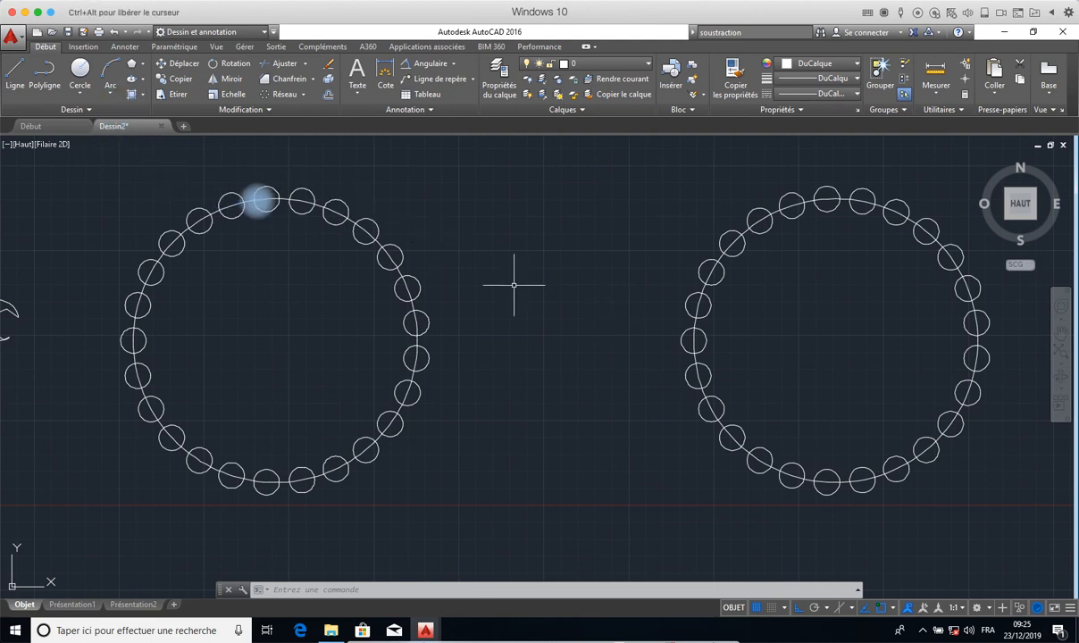
pyautogui.write('SOUSTRACTION')
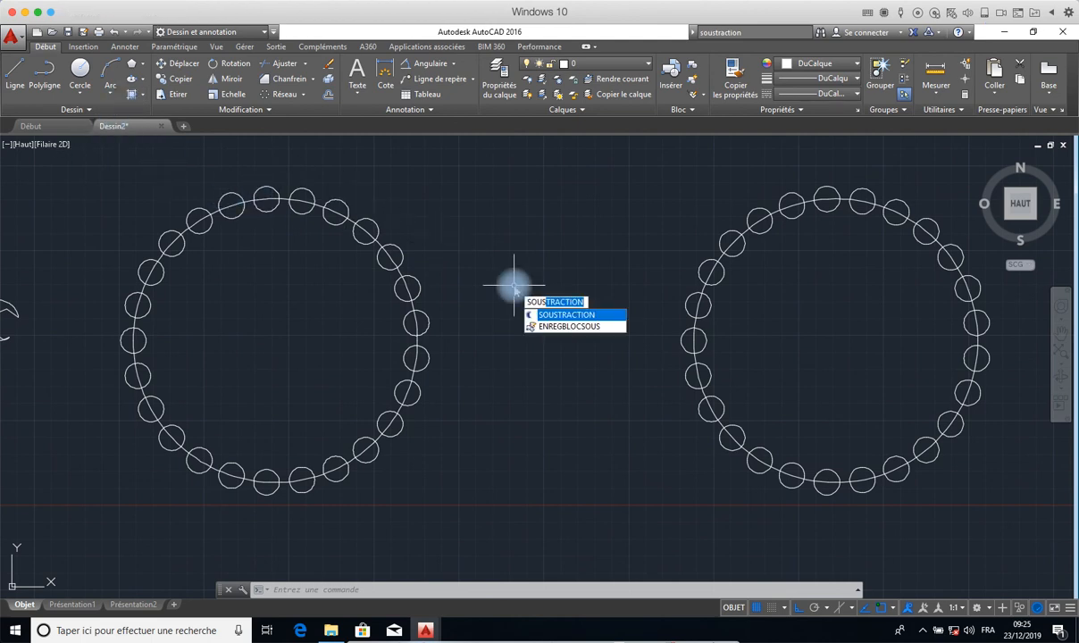
pyautogui.click(541, 314)
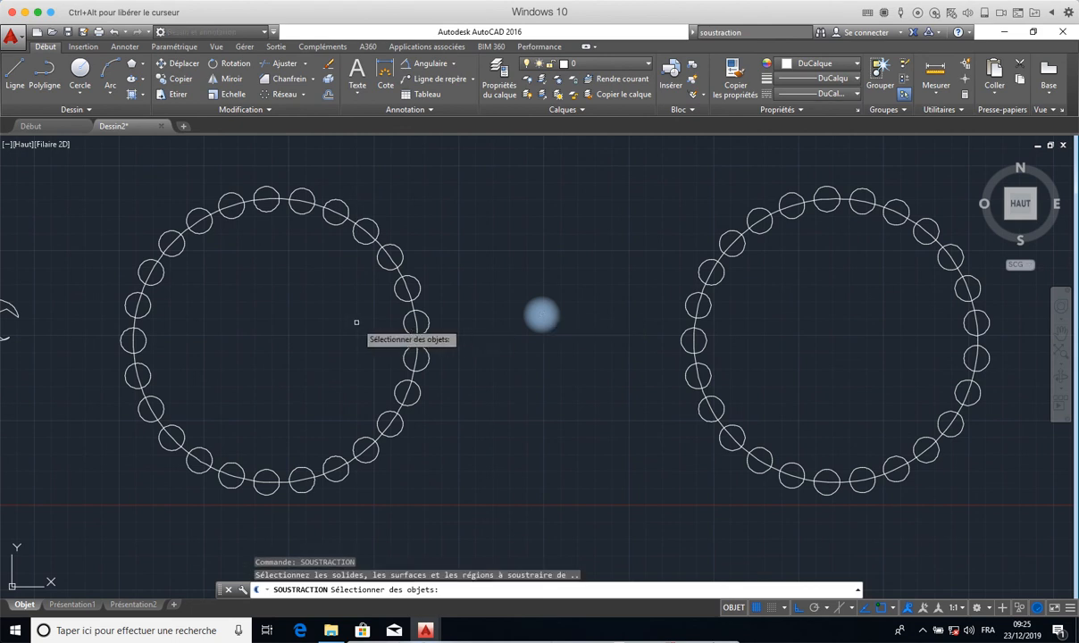
pyautogui.click(412, 306)
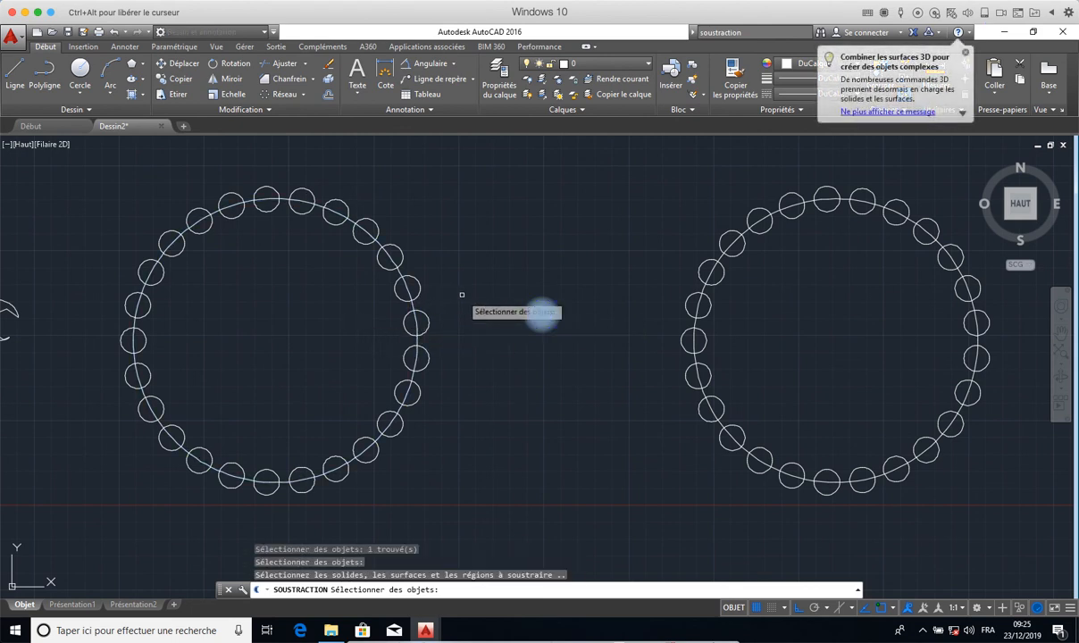
pyautogui.click(93, 170)
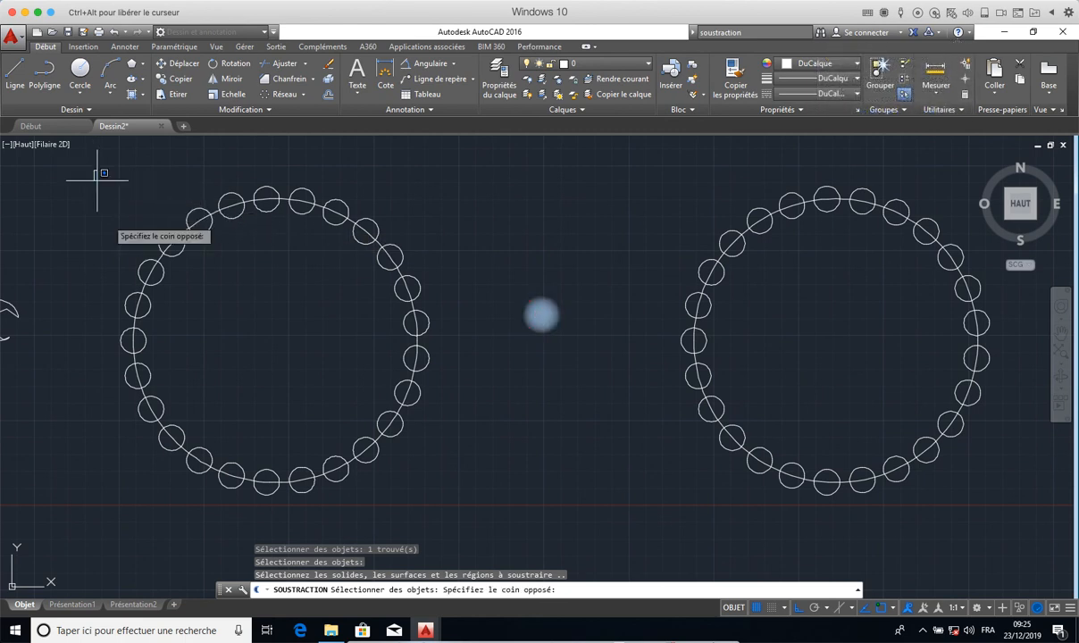
pyautogui.click(455, 493)
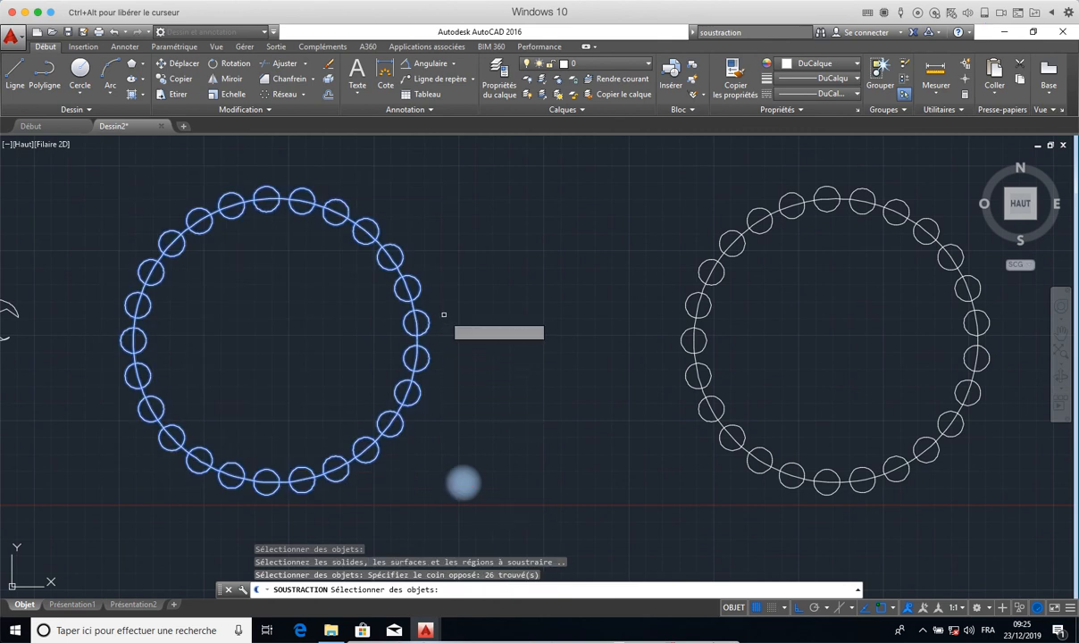
pyautogui.press('Return')
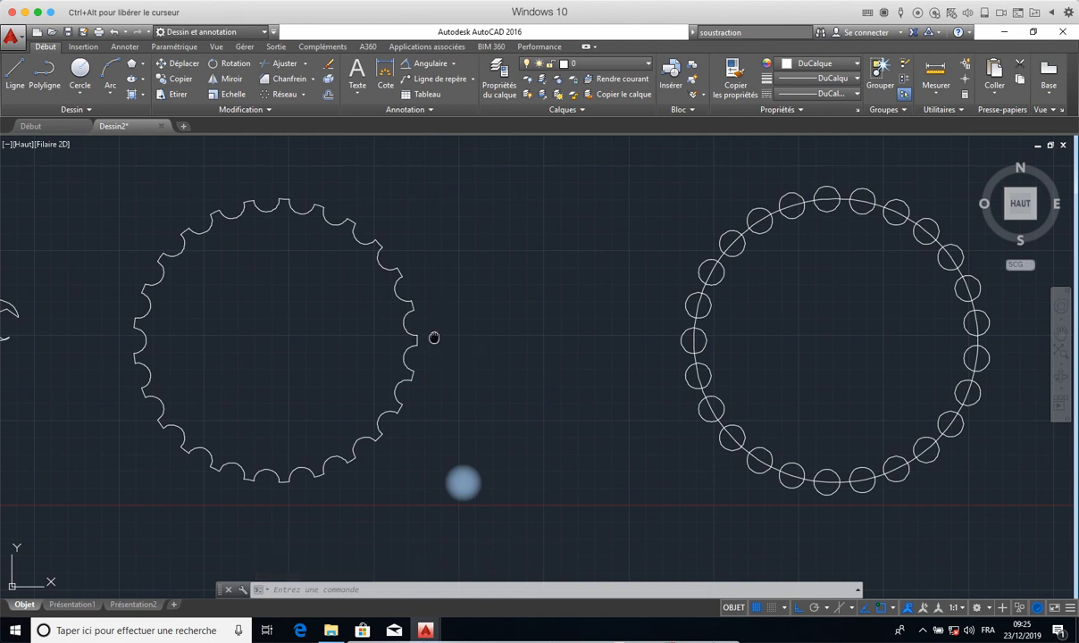
# - Try the Union command on the copied figure with only its large circle selected
pyautogui.moveTo(434, 338)
pyautogui.mouseDown(button='middle')
pyautogui.moveTo(416, 302)
pyautogui.moveTo(412, 325)
pyautogui.mouseUp(button='middle')
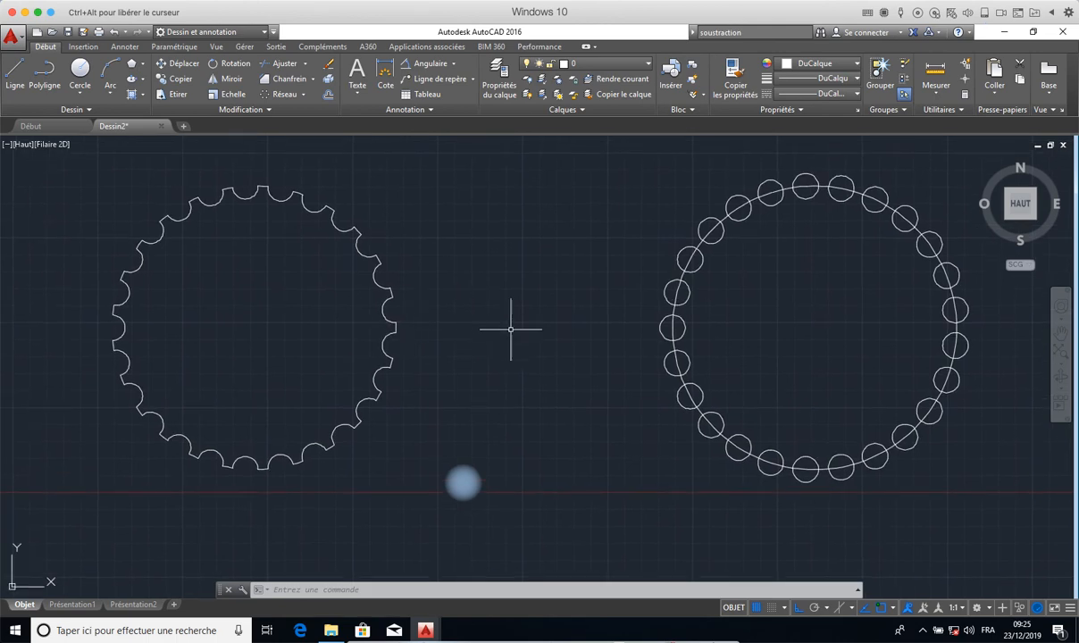
pyautogui.moveTo(595, 333); pyautogui.dragTo(534, 353, button='middle')
pyautogui.scroll(-2, 461, 331)
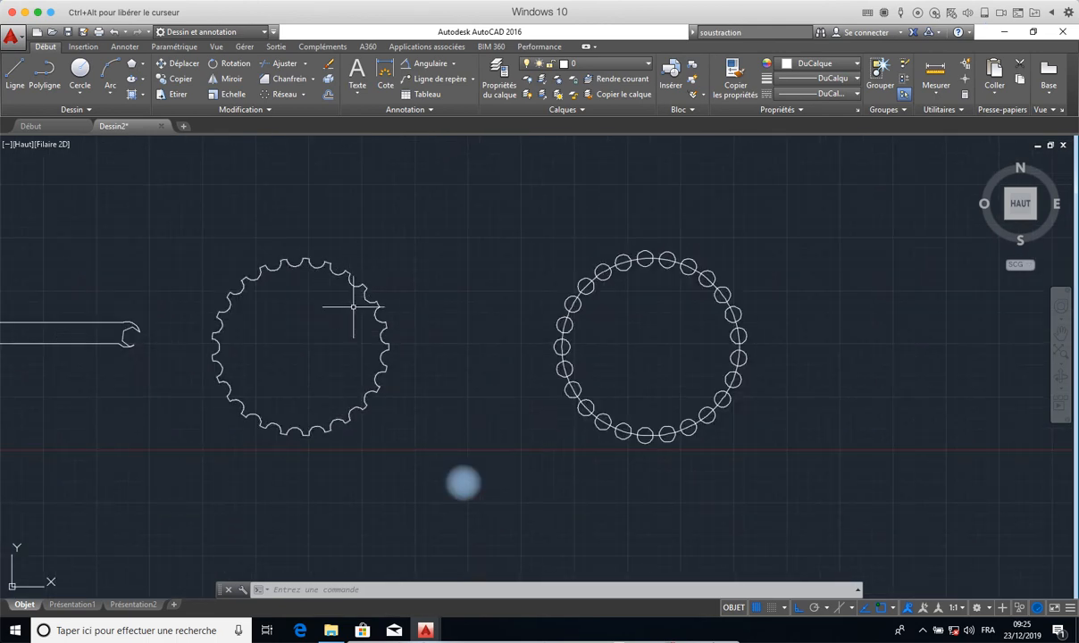
pyautogui.scroll(-3, 353, 306)
pyautogui.scroll(5, 353, 307)
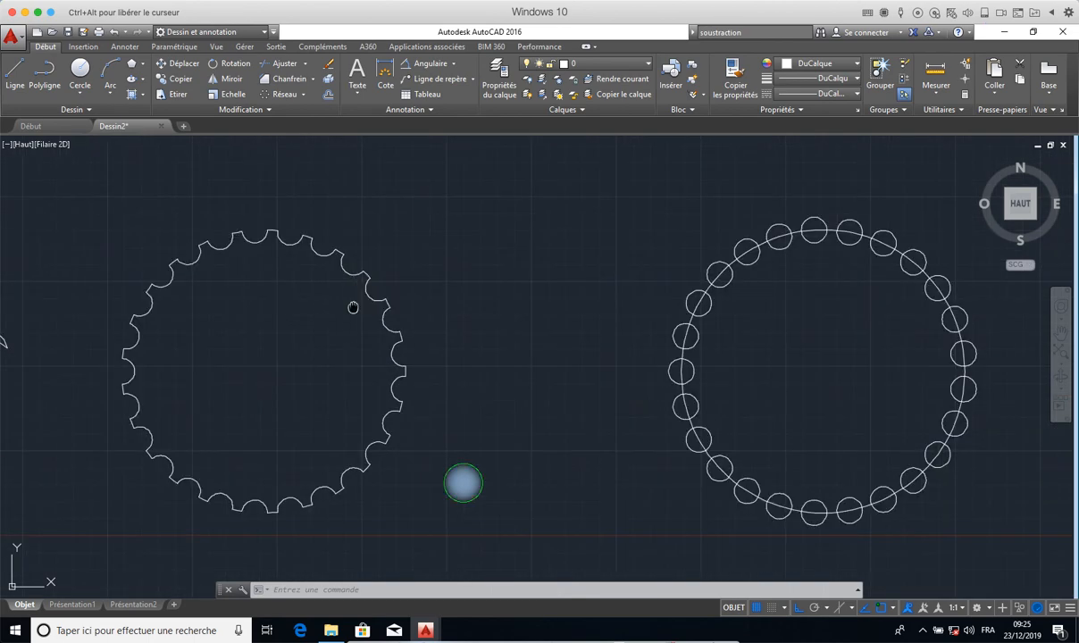
pyautogui.moveTo(353, 306); pyautogui.dragTo(264, 287, button='middle')
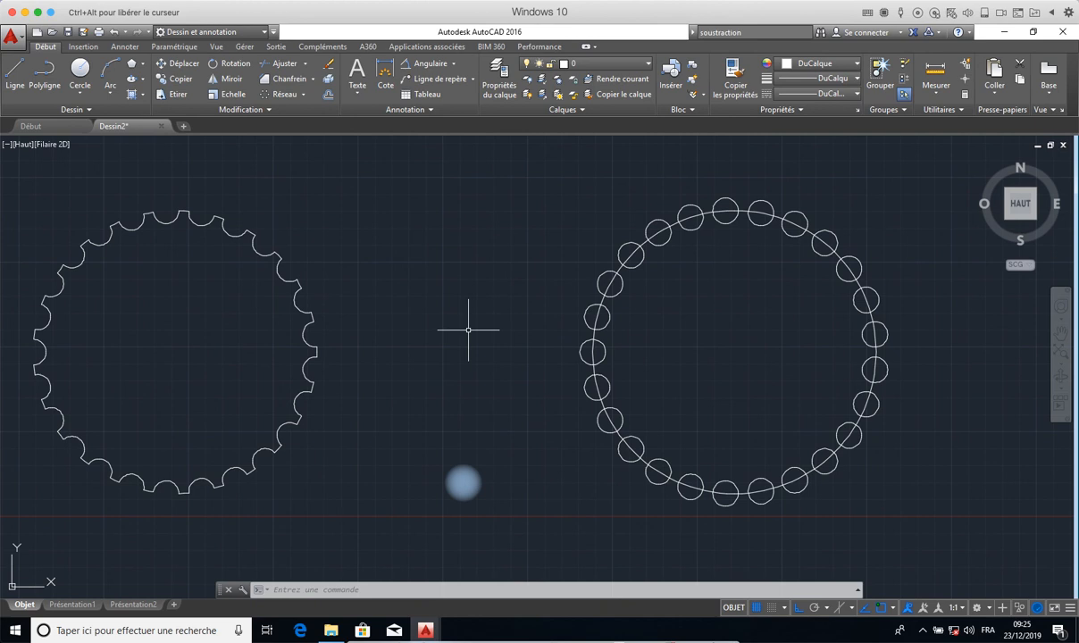
pyautogui.write('UNI')
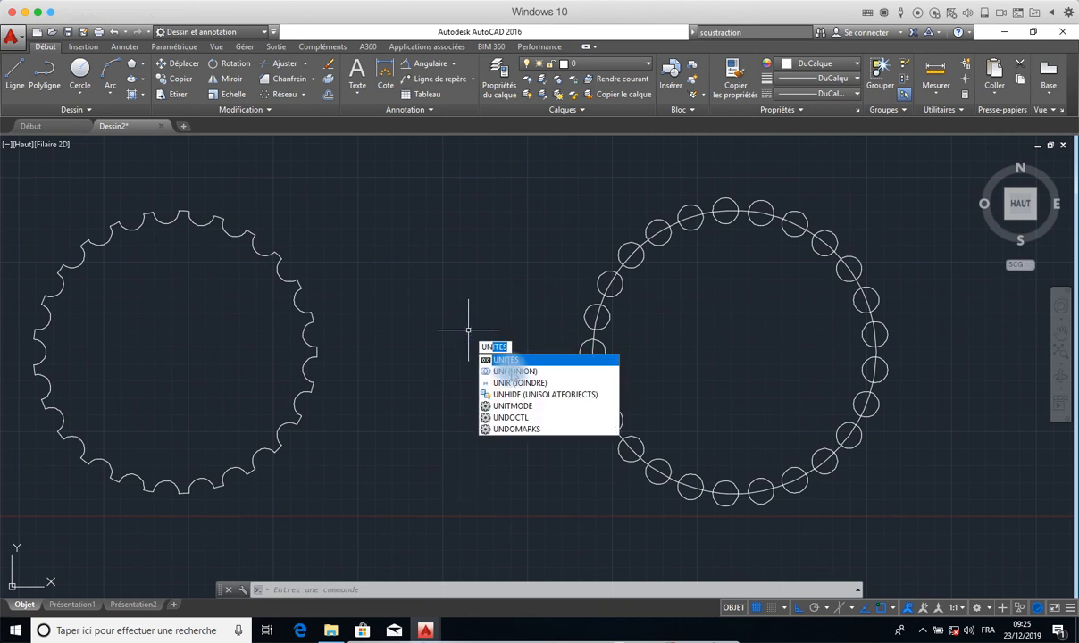
pyautogui.press('Return')
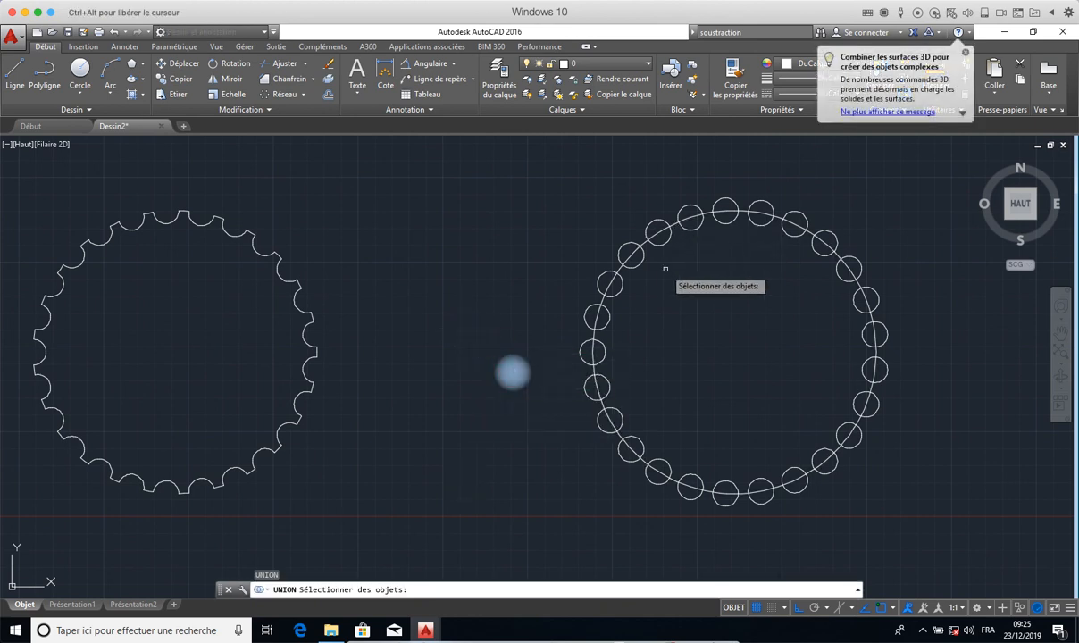
pyautogui.click(675, 223)
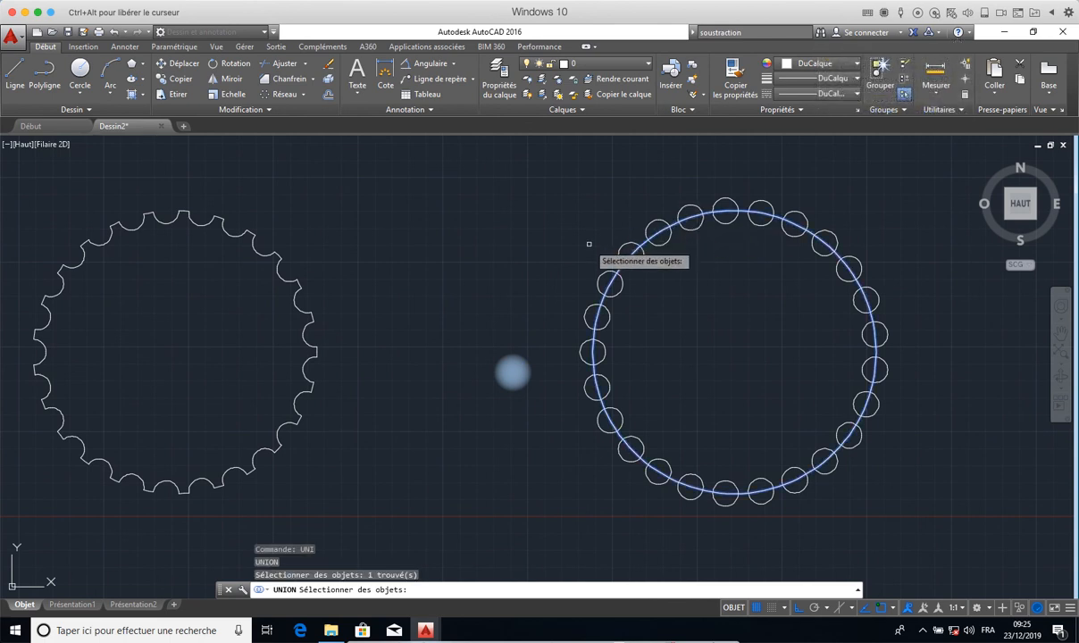
pyautogui.press('Return')
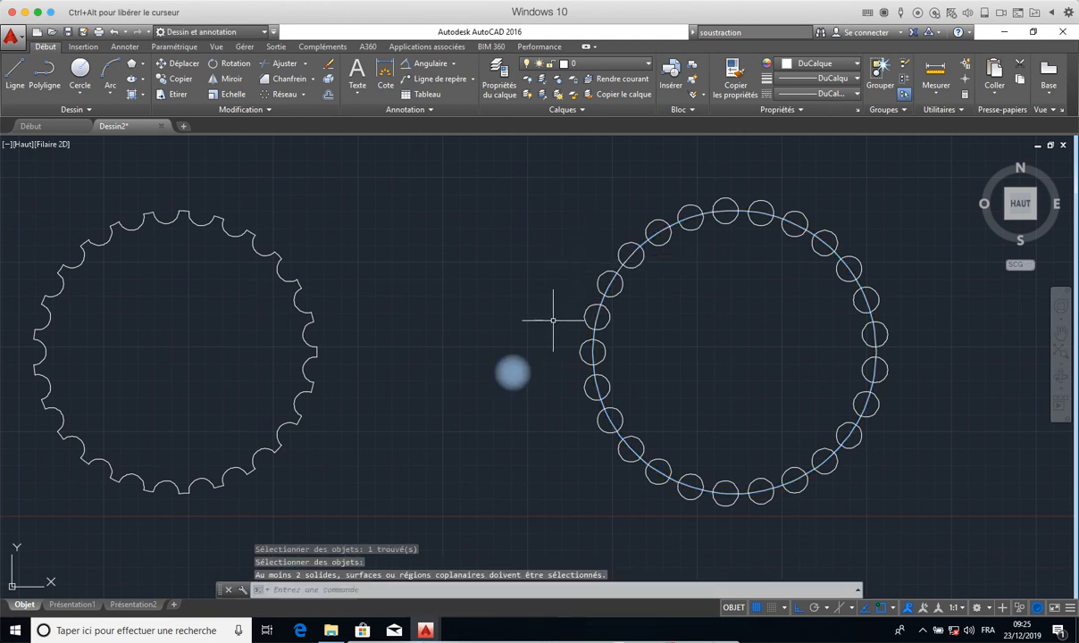
# - Unite the copied large circle and all the small circles around it into a single region with Union
pyautogui.write('Y')
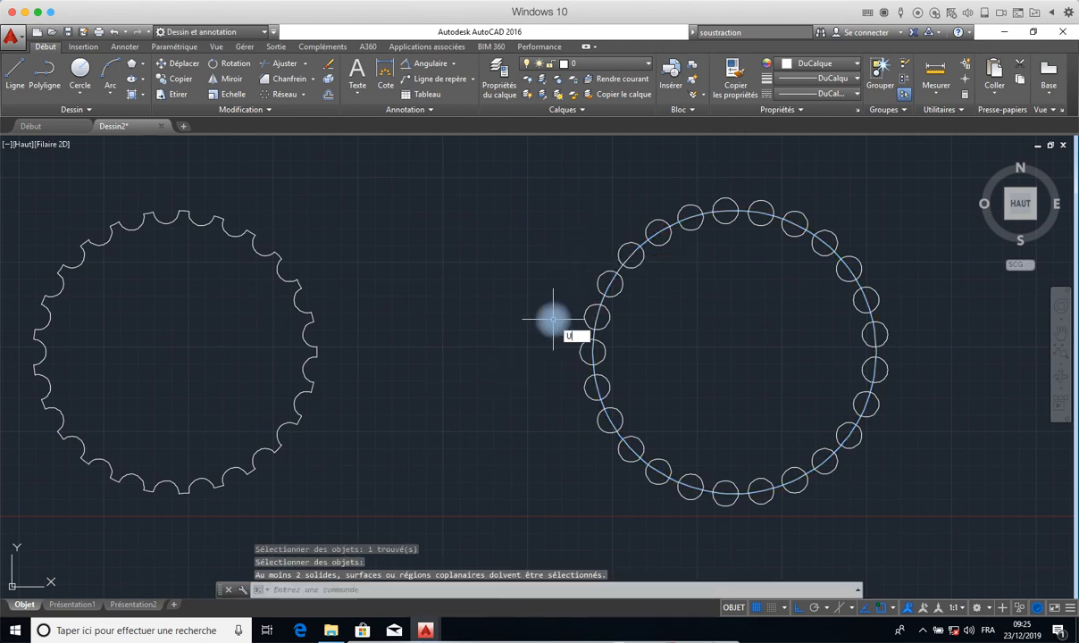
pyautogui.write('NION')
pyautogui.press('Return')
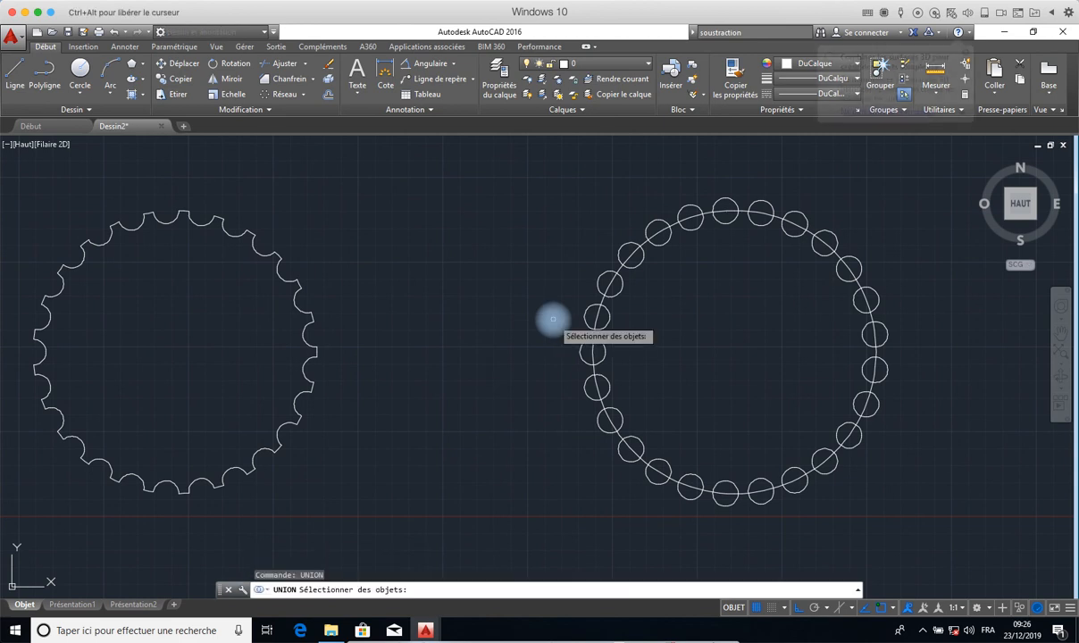
pyautogui.click(897, 174)
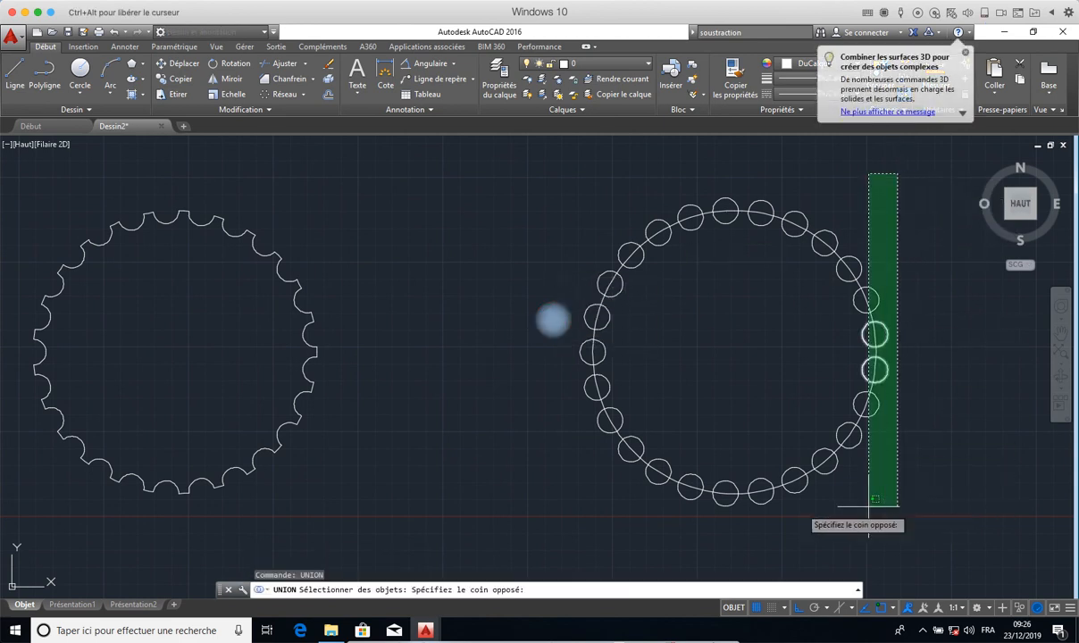
pyautogui.click(525, 505)
pyautogui.press('Return')
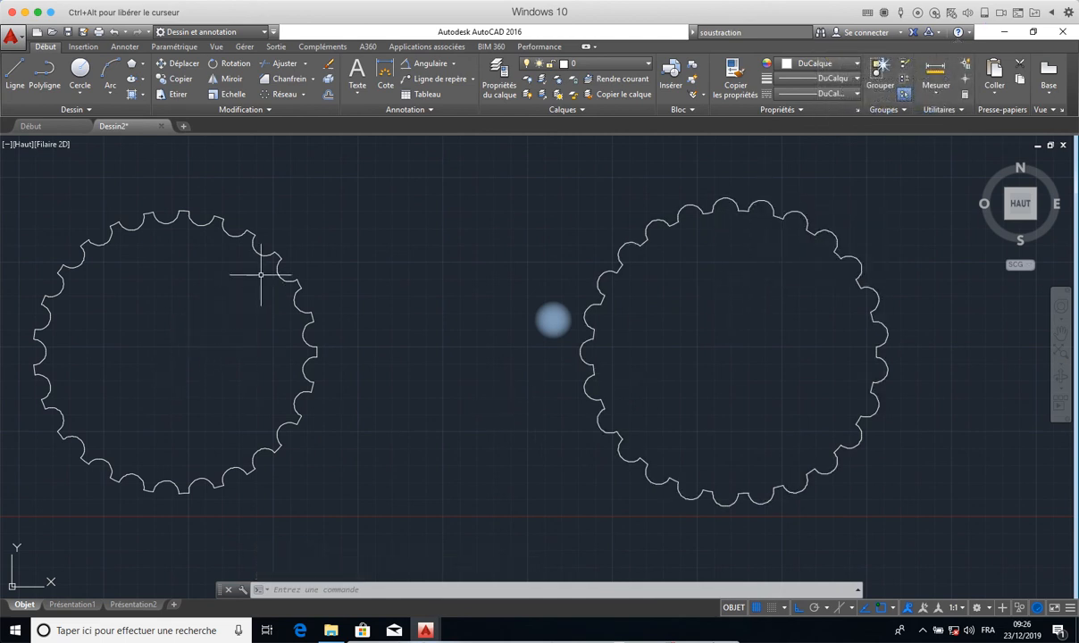
pyautogui.moveTo(387, 297); pyautogui.dragTo(496, 282, button='middle')
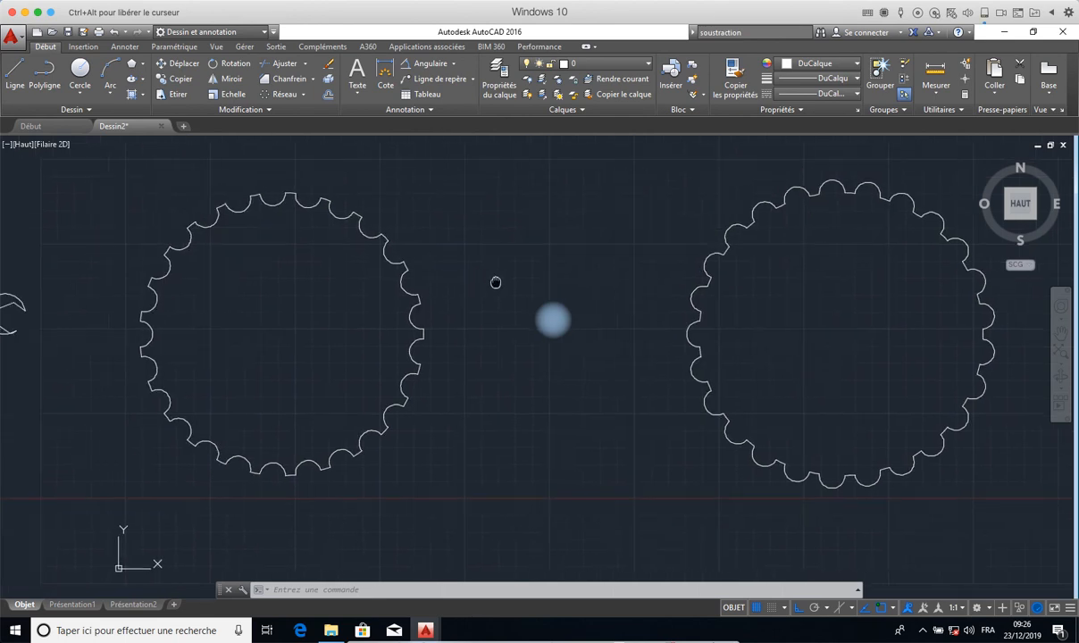
pyautogui.scroll(-2, 510, 425)
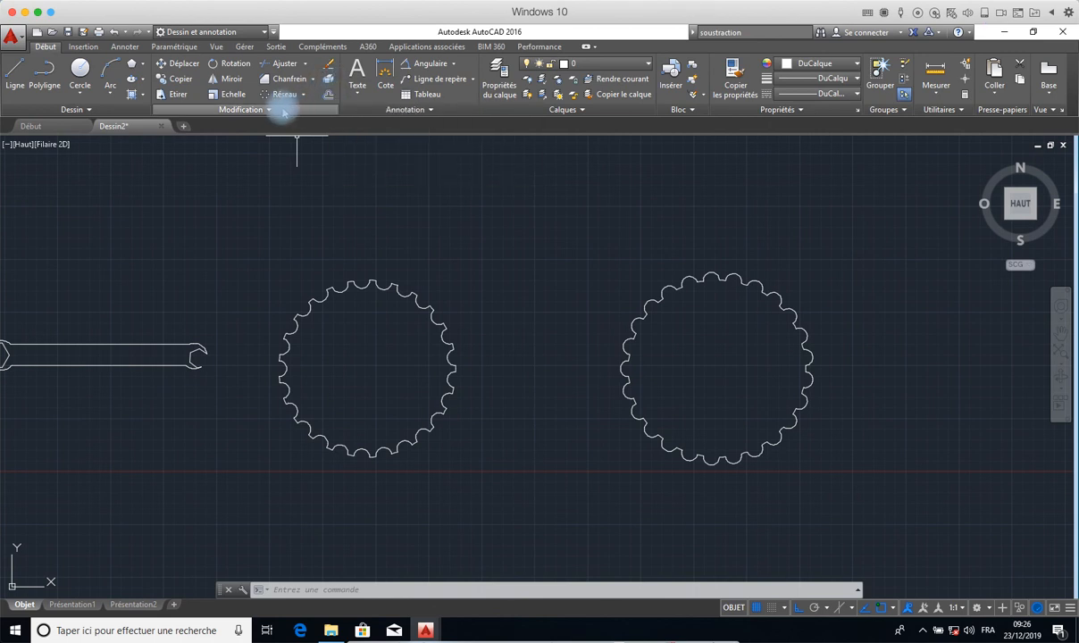
pyautogui.click(277, 109)
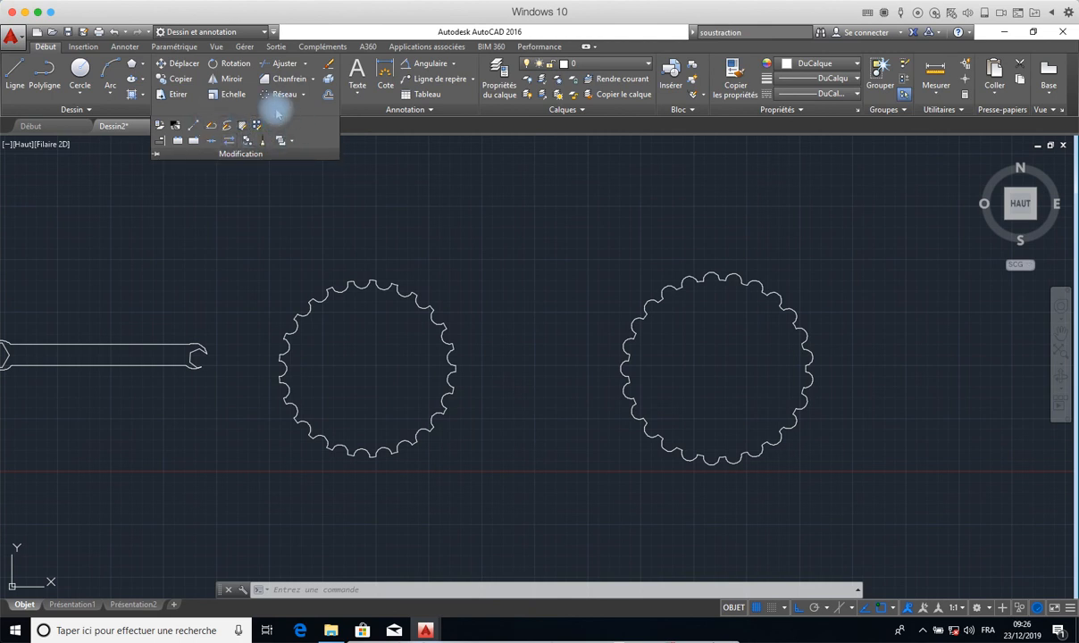
pyautogui.click(351, 123)
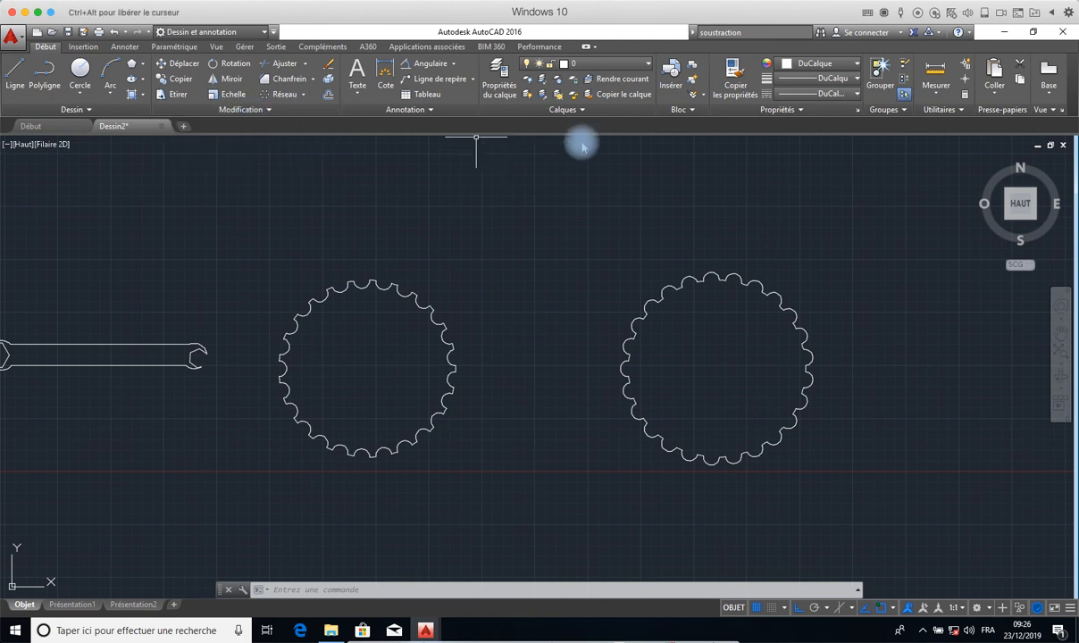
# - Open the AutoCAD help and search it for "Soustraction"
pyautogui.click(704, 34)
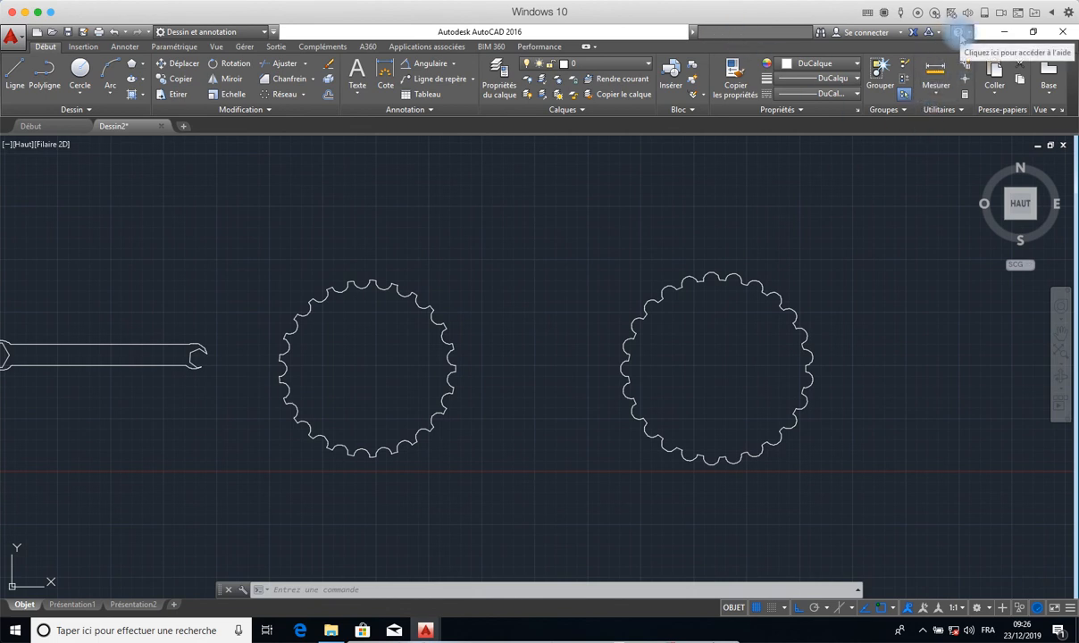
pyautogui.click(958, 32)
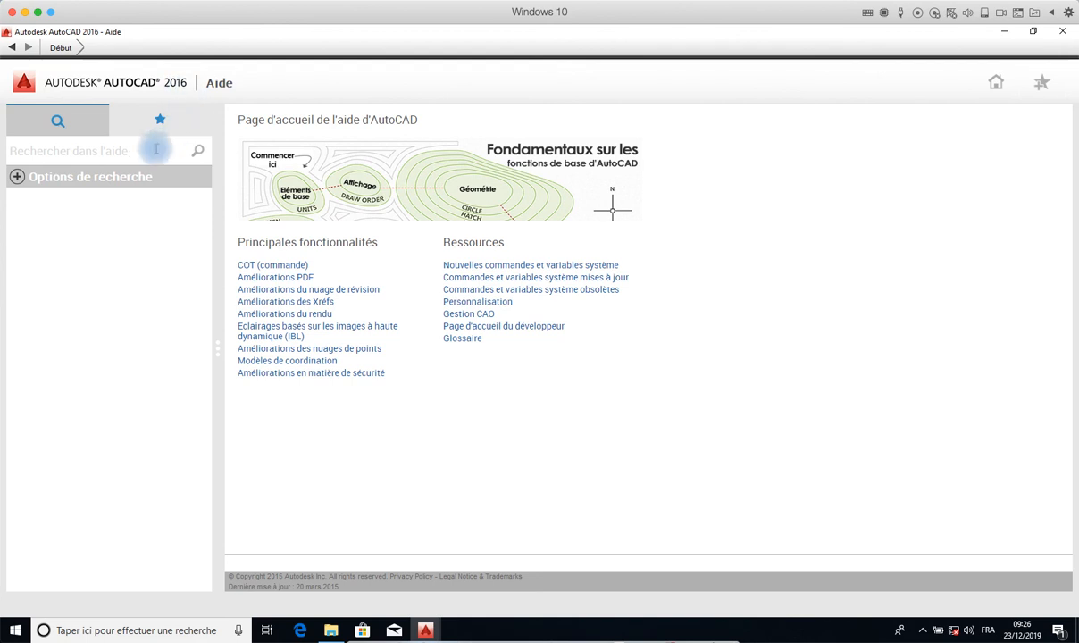
pyautogui.click(110, 152)
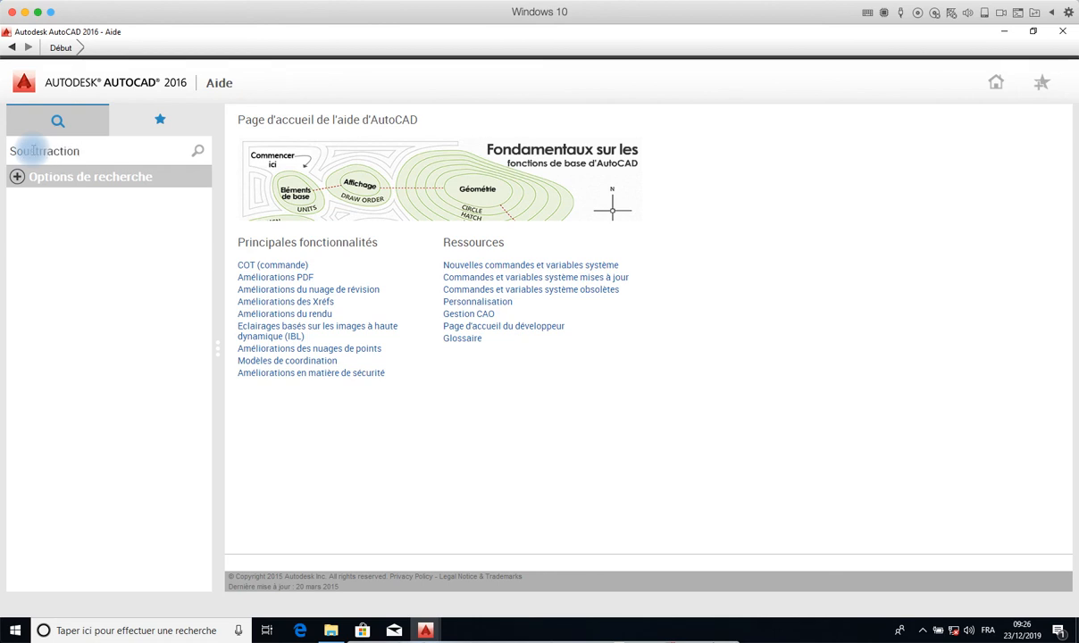
pyautogui.press('Return')
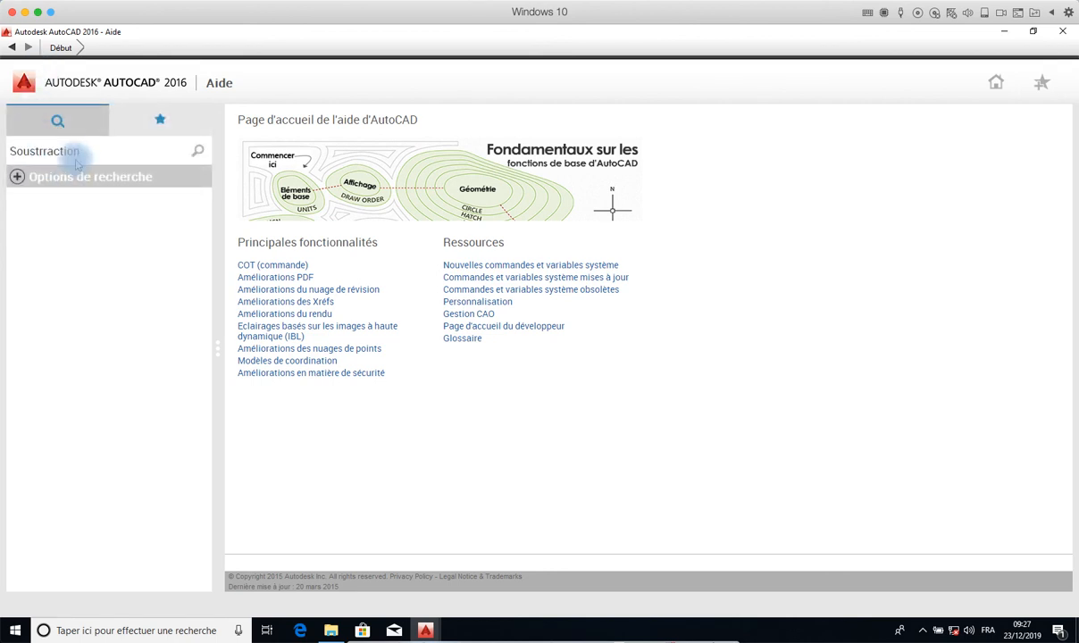
pyautogui.click(43, 151)
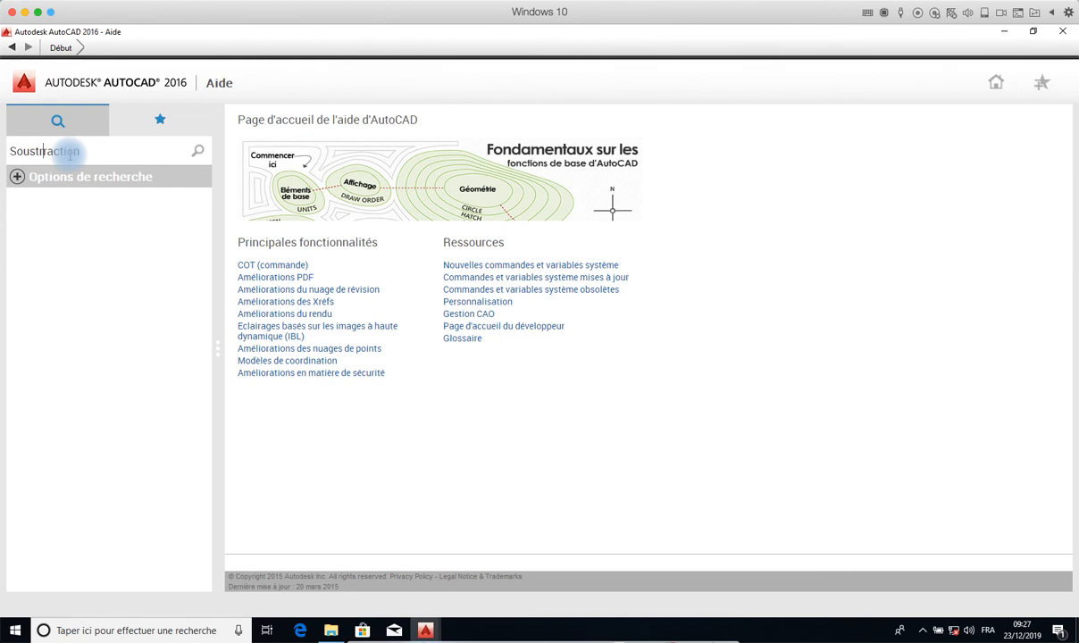
pyautogui.press('Return')
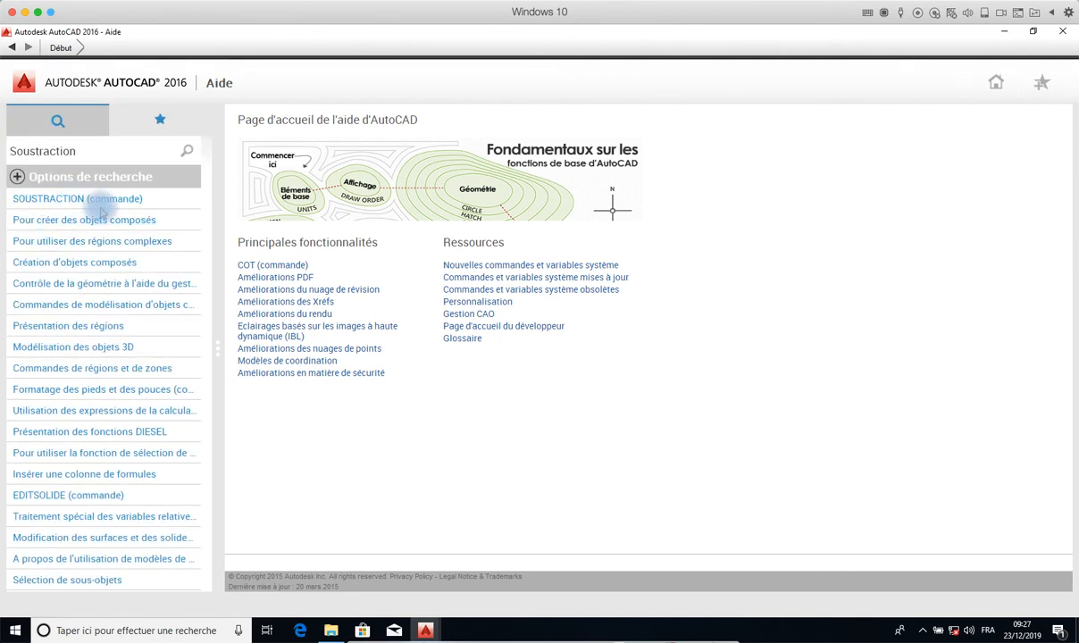
# - Read the SOUSTRACTION command's help article, examining its object selection order and its solid and region examples, and close the help
pyautogui.click(73, 199)
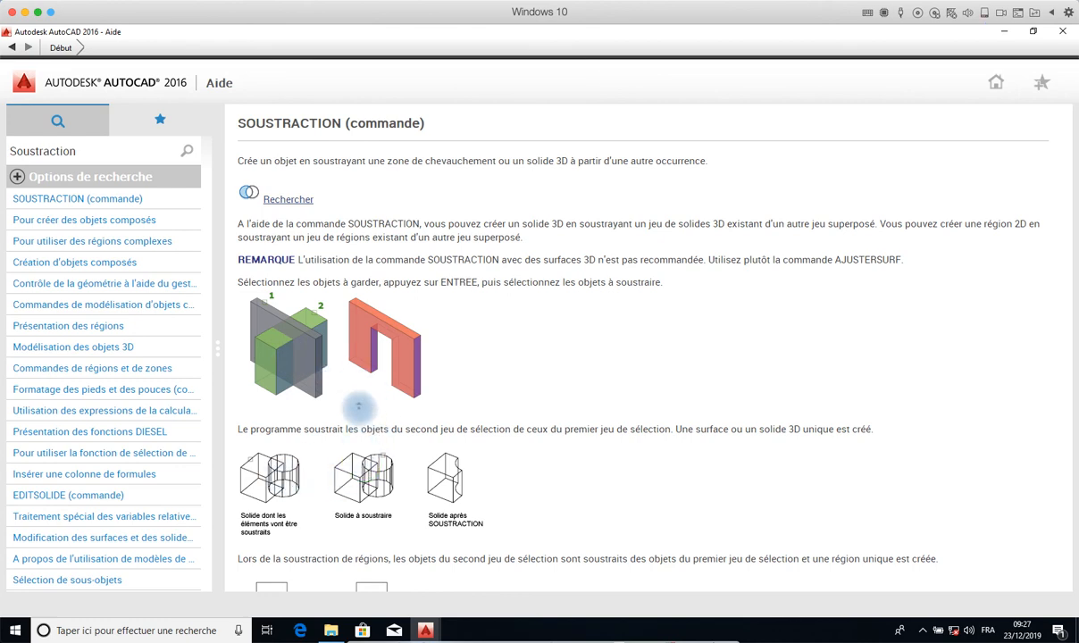
pyautogui.scroll(-3, 386, 413)
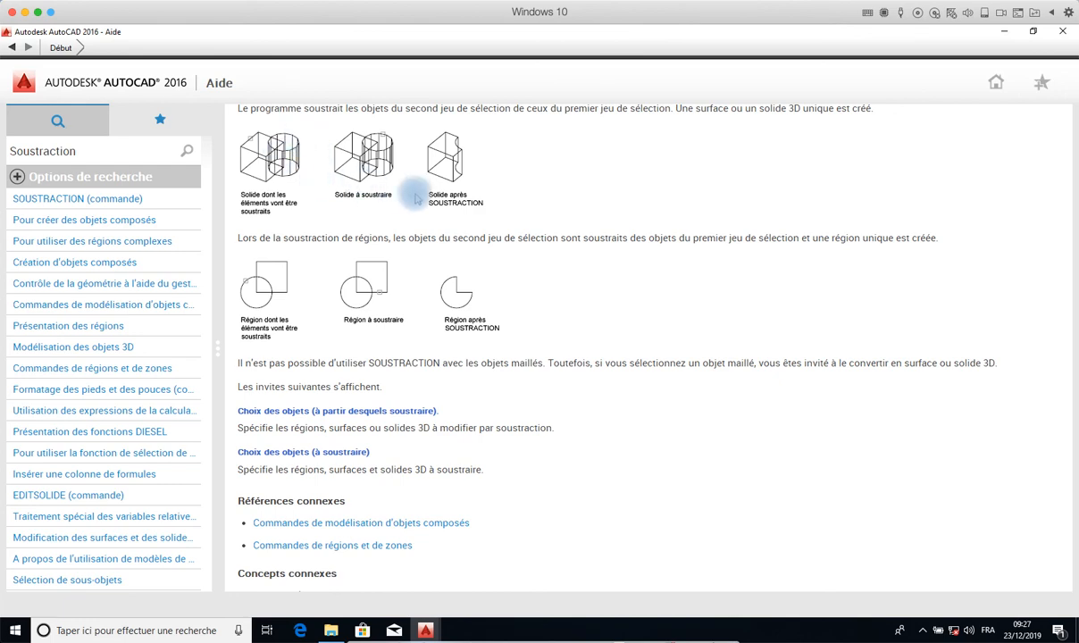
pyautogui.scroll(-3, 415, 211)
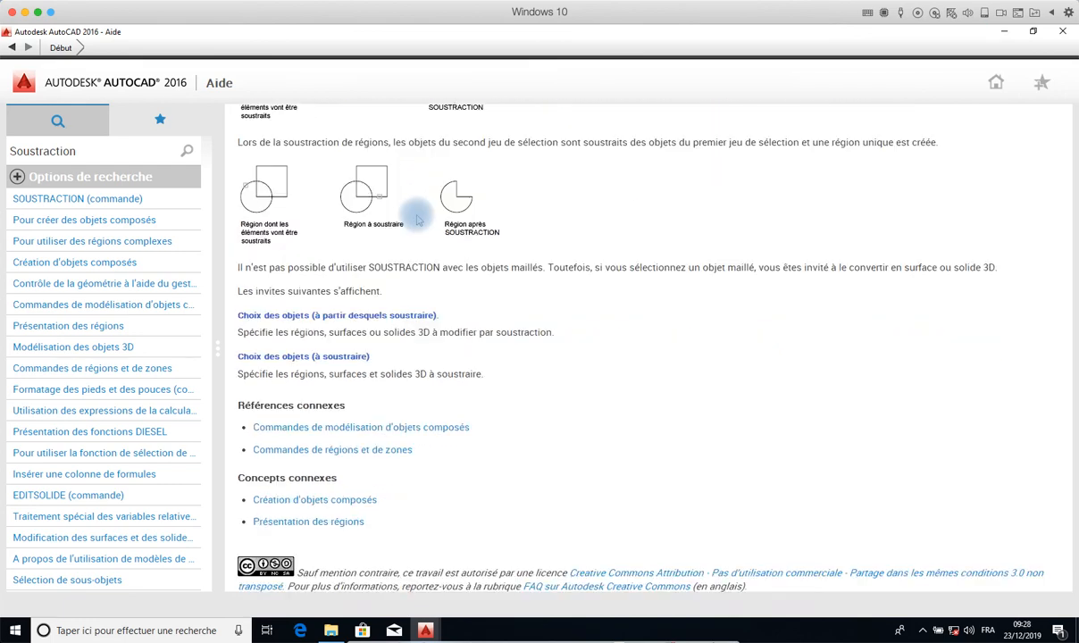
pyautogui.scroll(4, 417, 217)
pyautogui.scroll(3, 417, 219)
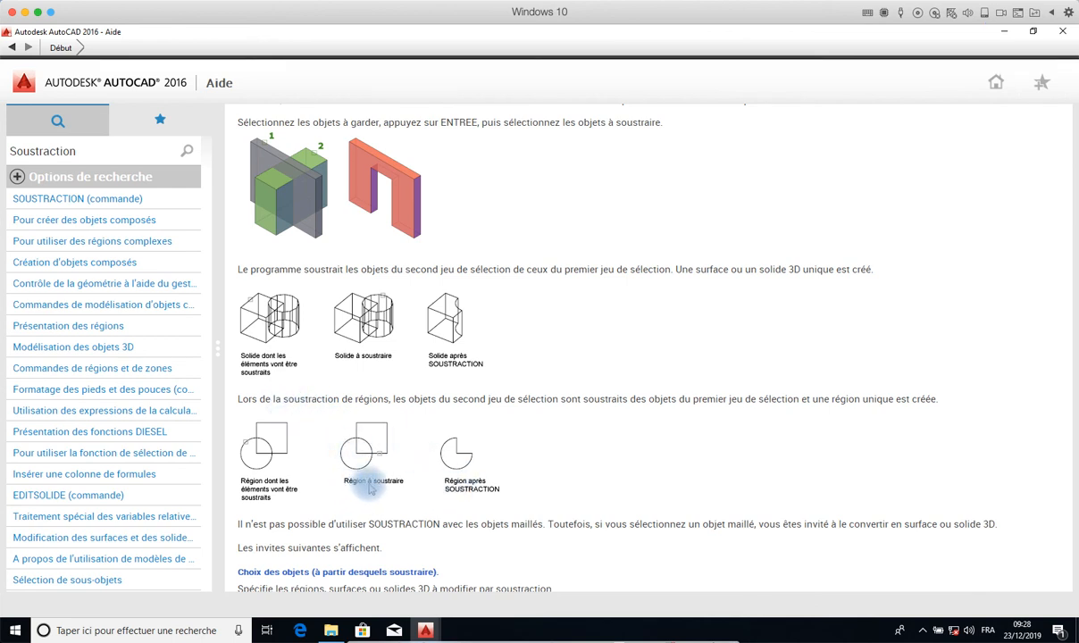
pyautogui.scroll(-1, 464, 486)
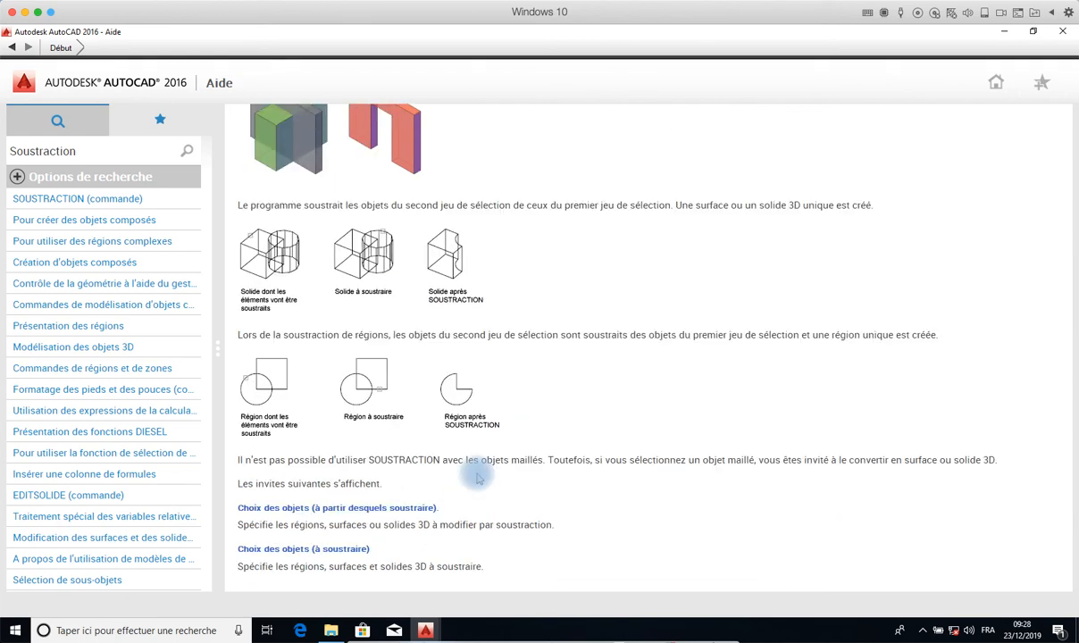
pyautogui.scroll(-1, 476, 478)
pyautogui.scroll(4, 475, 477)
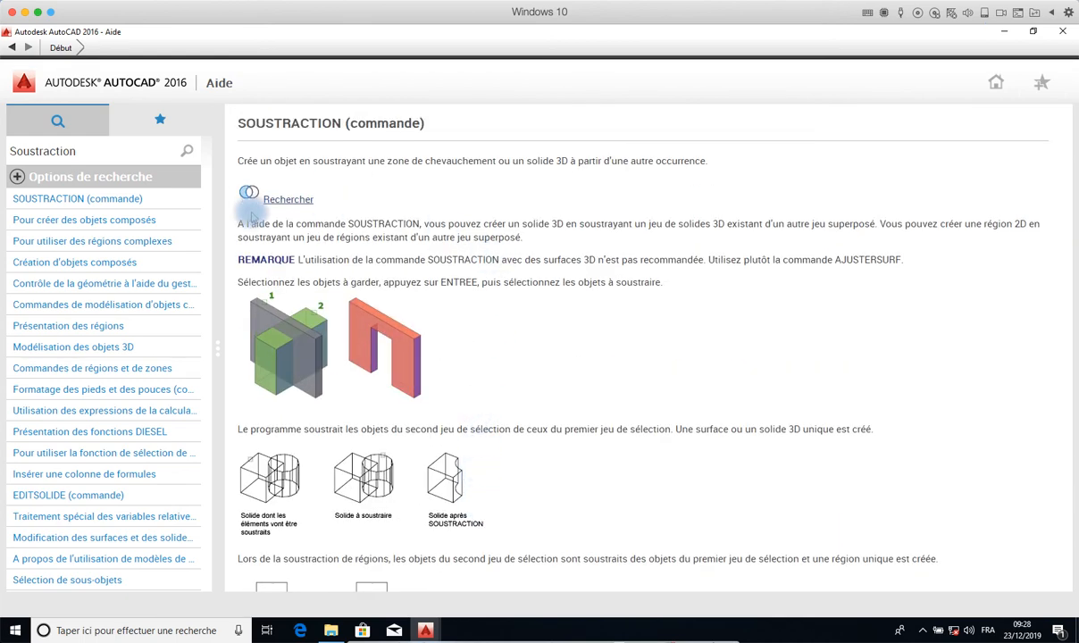
pyautogui.doubleClick(66, 150)
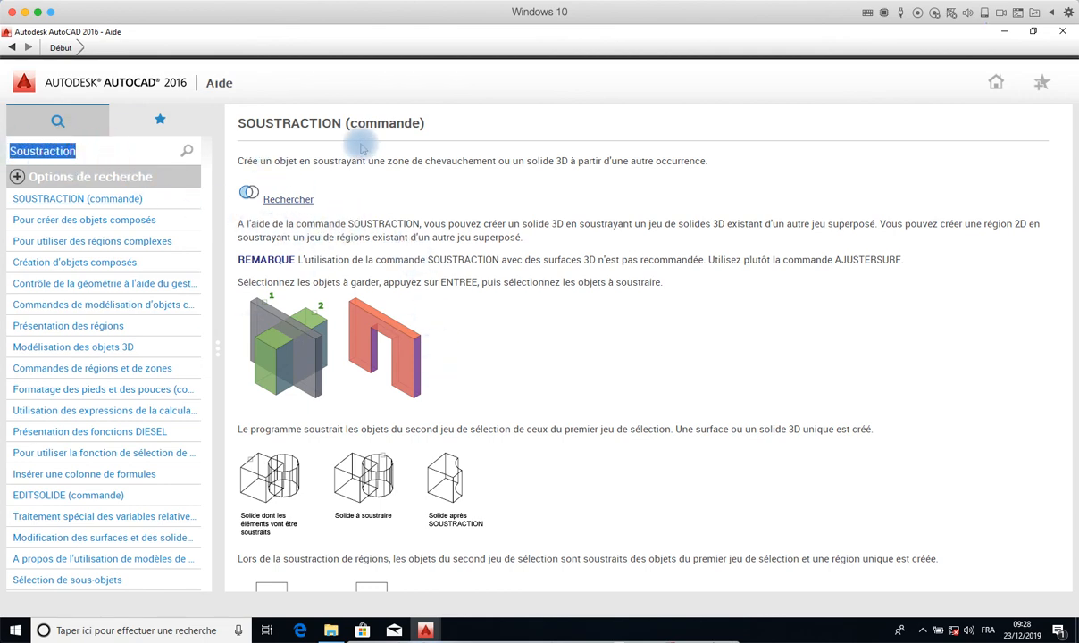
pyautogui.scroll(-1, 356, 139)
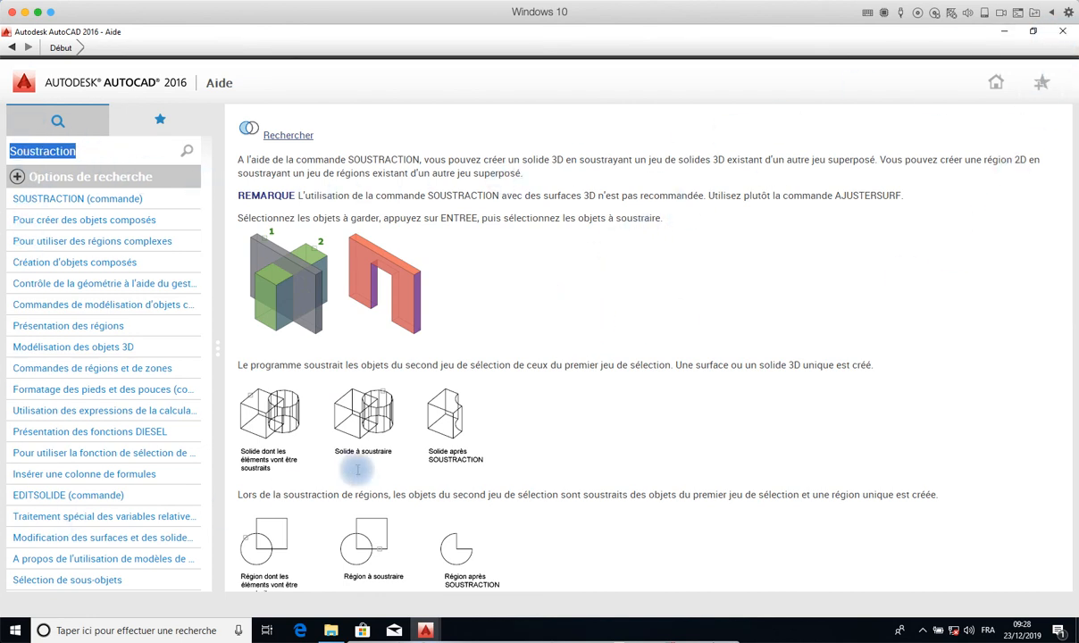
pyautogui.click(1061, 31)
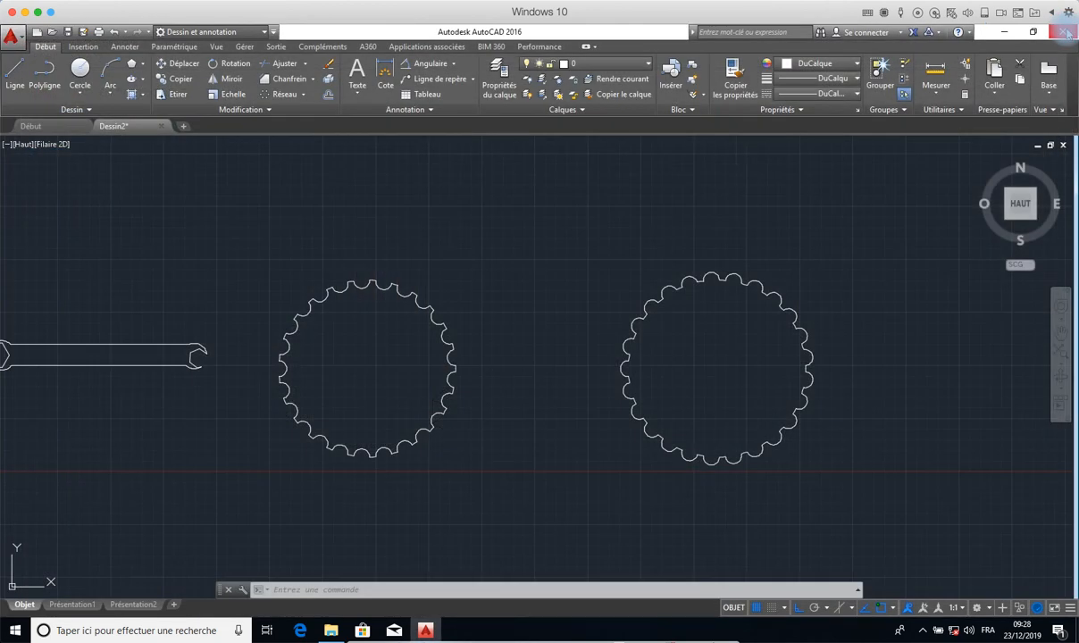